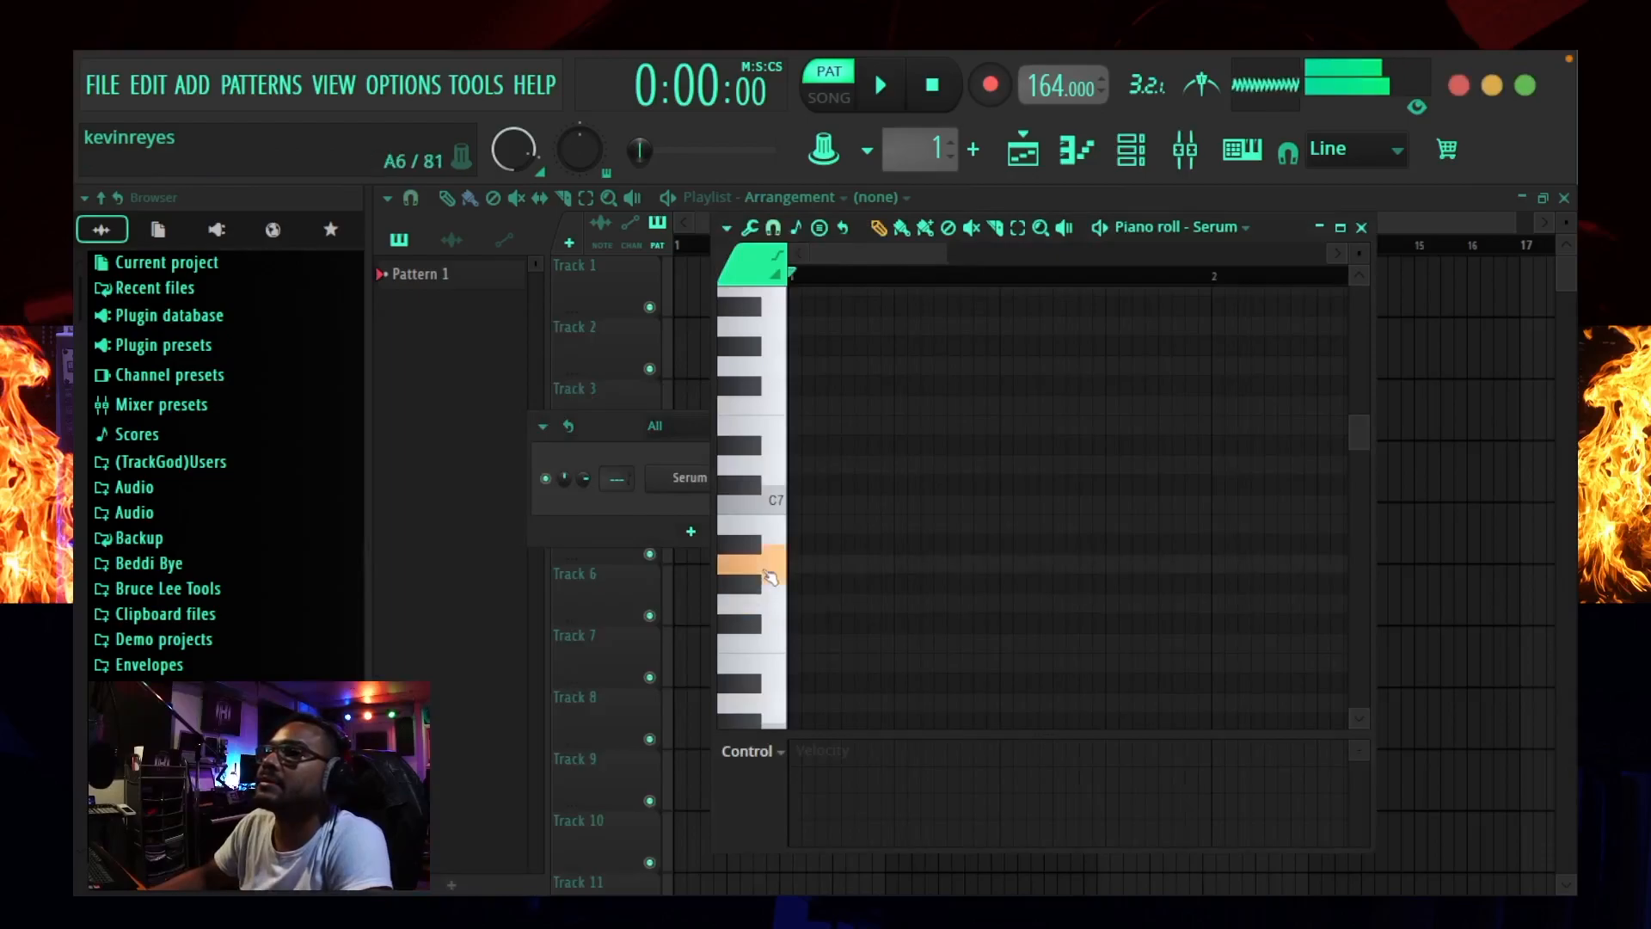
Step: Audition the D7 key and place a D7 note at the start of the Serum piano roll
left_click(781, 477)
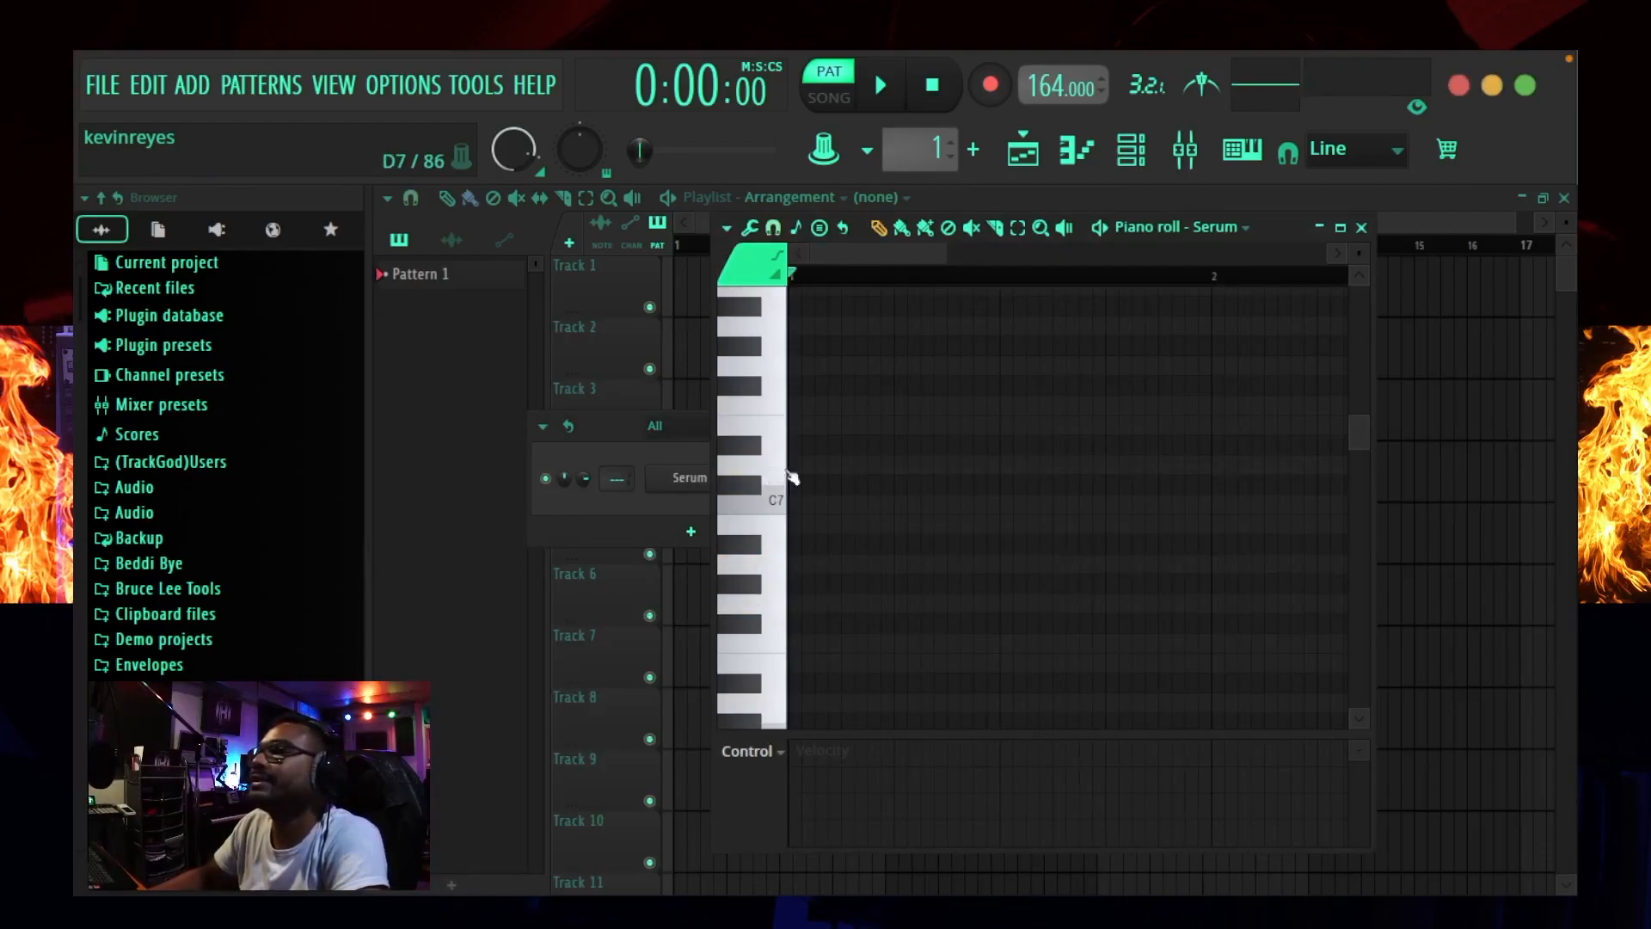
left_click(804, 464)
left_click_drag(809, 465, 792, 464)
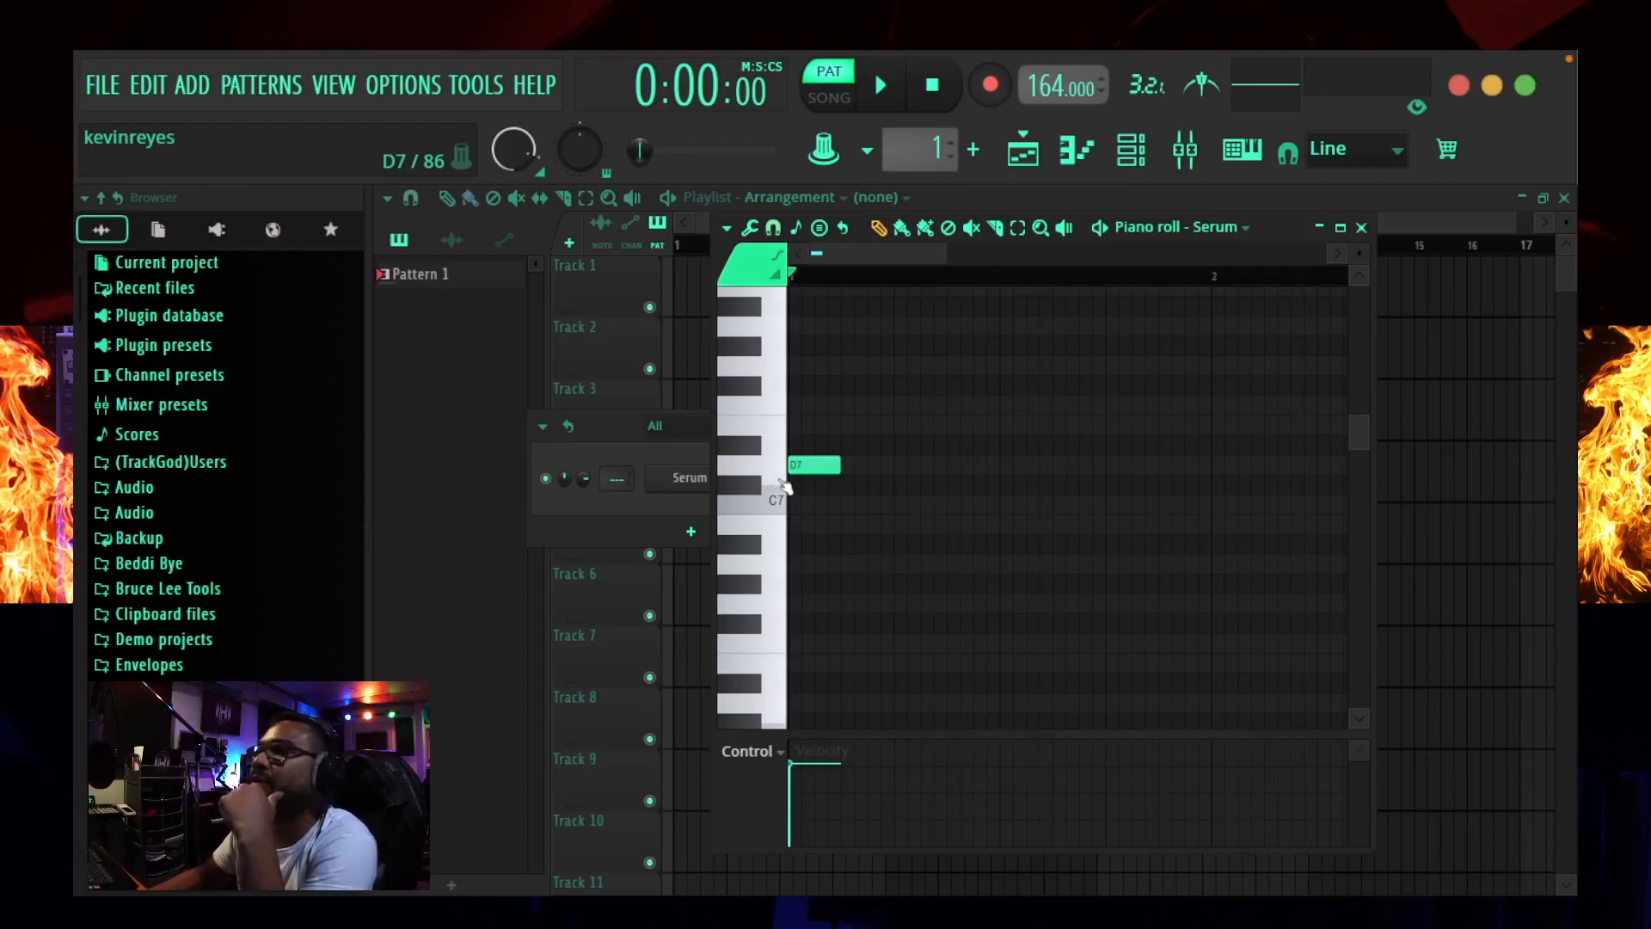
Step: Audition the keys descending from D7 and add a G6 note at the start of bar 1
left_click(773, 479)
left_click(742, 493)
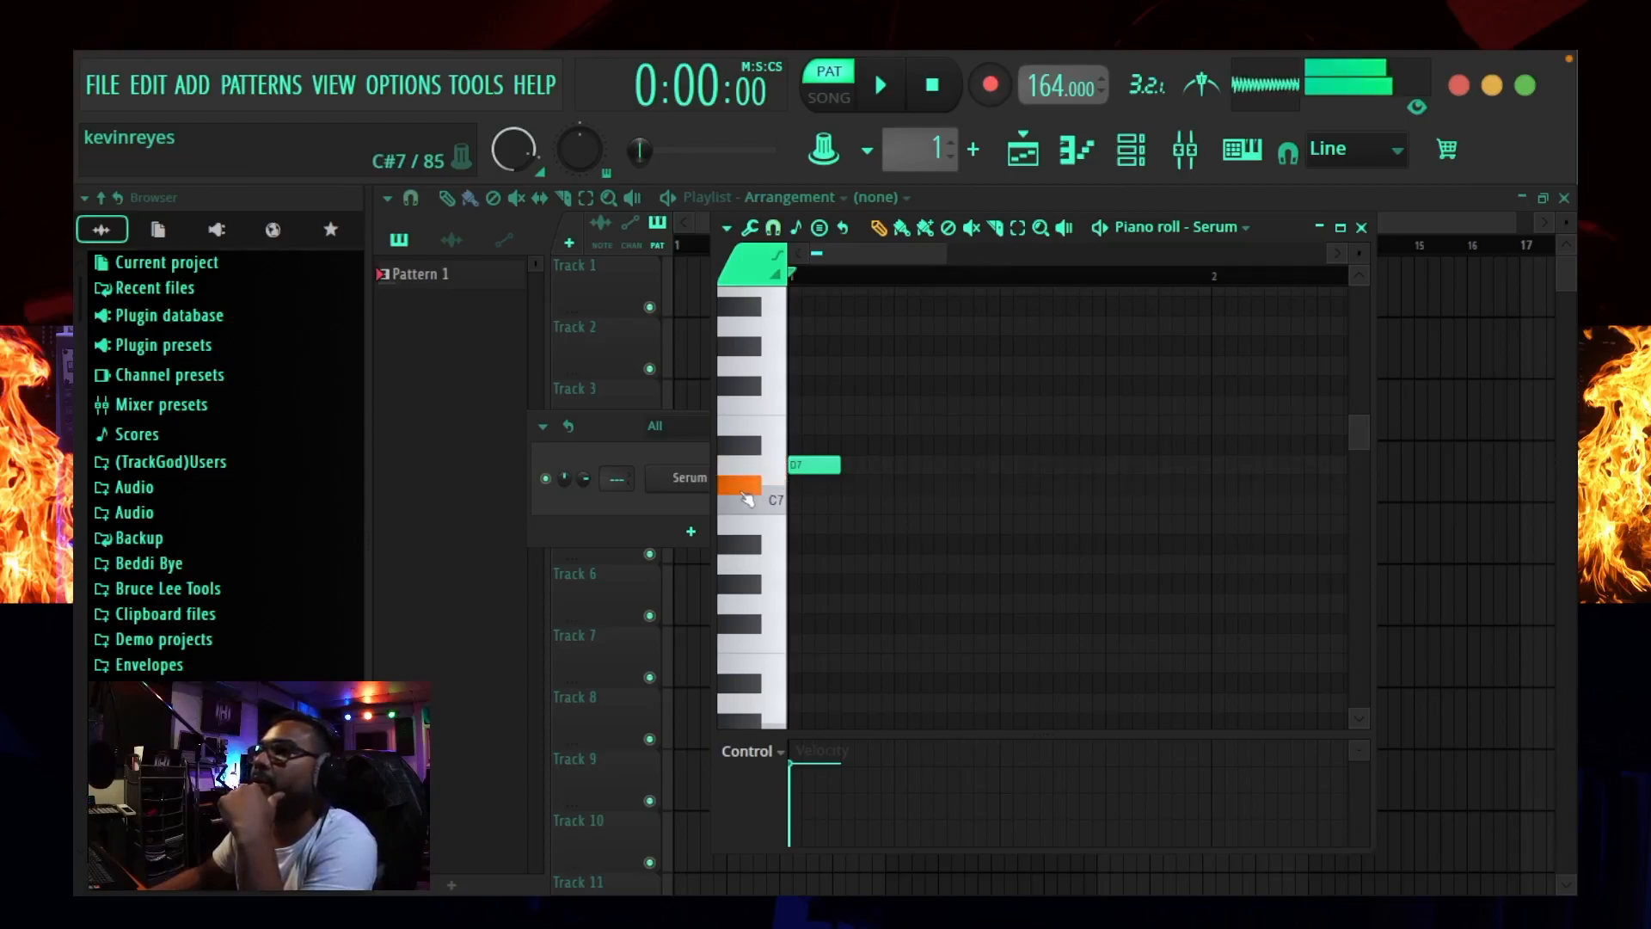
left_click(777, 505)
left_click(776, 526)
left_click(762, 551)
left_click(764, 555)
left_click(766, 585)
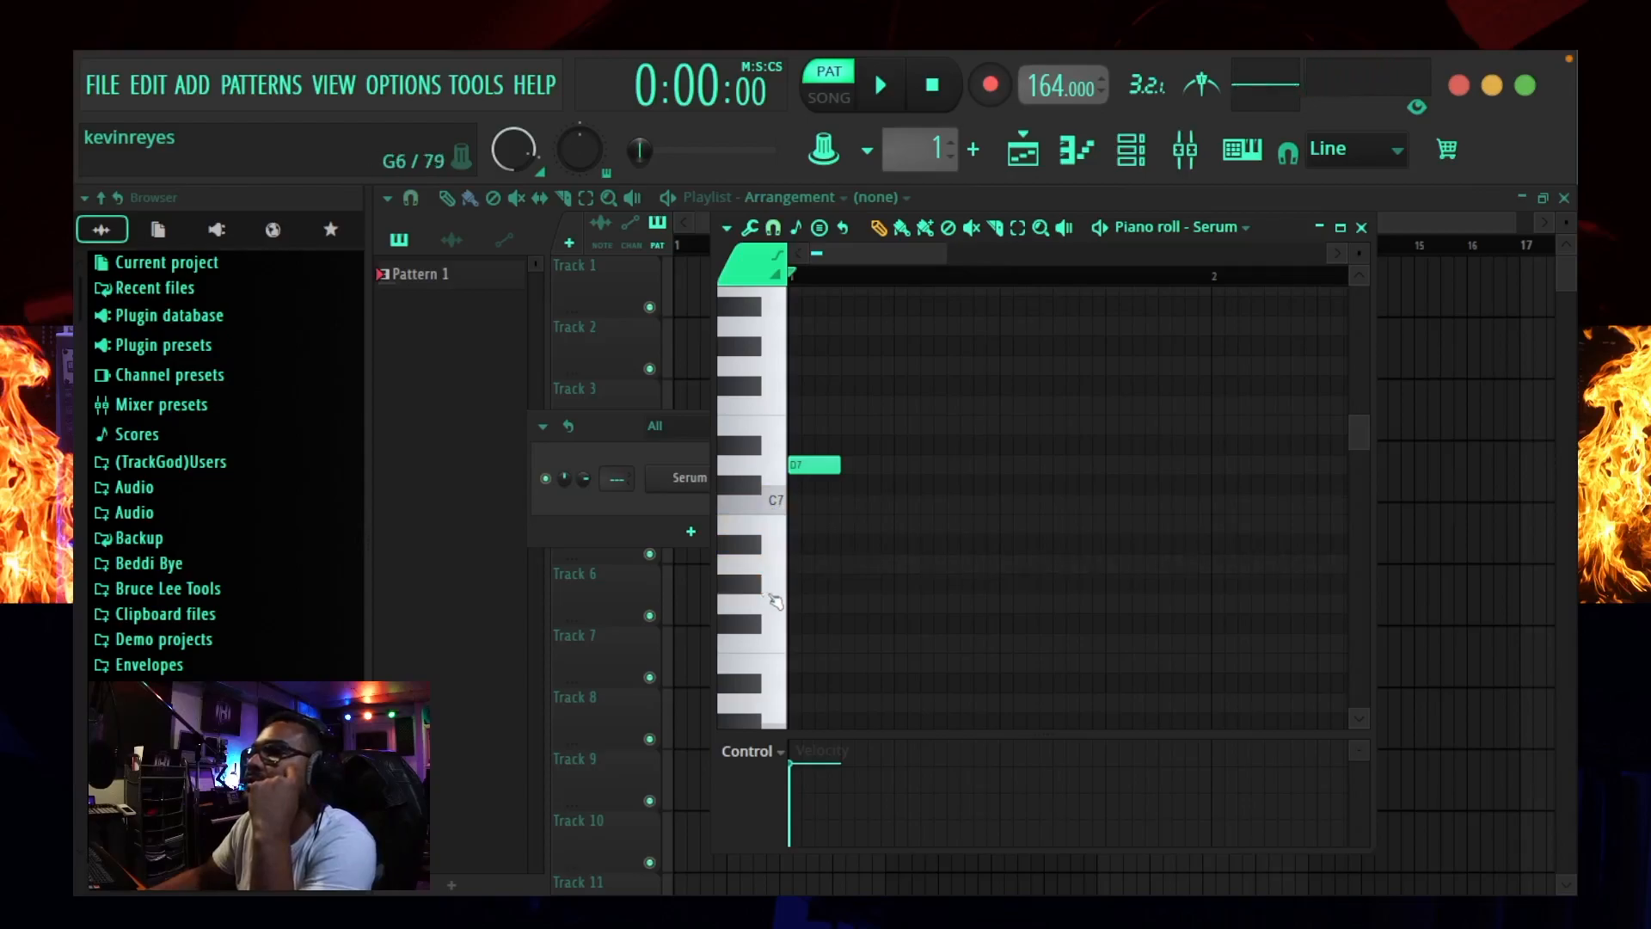
left_click(778, 605)
left_click(791, 603)
left_click(778, 605)
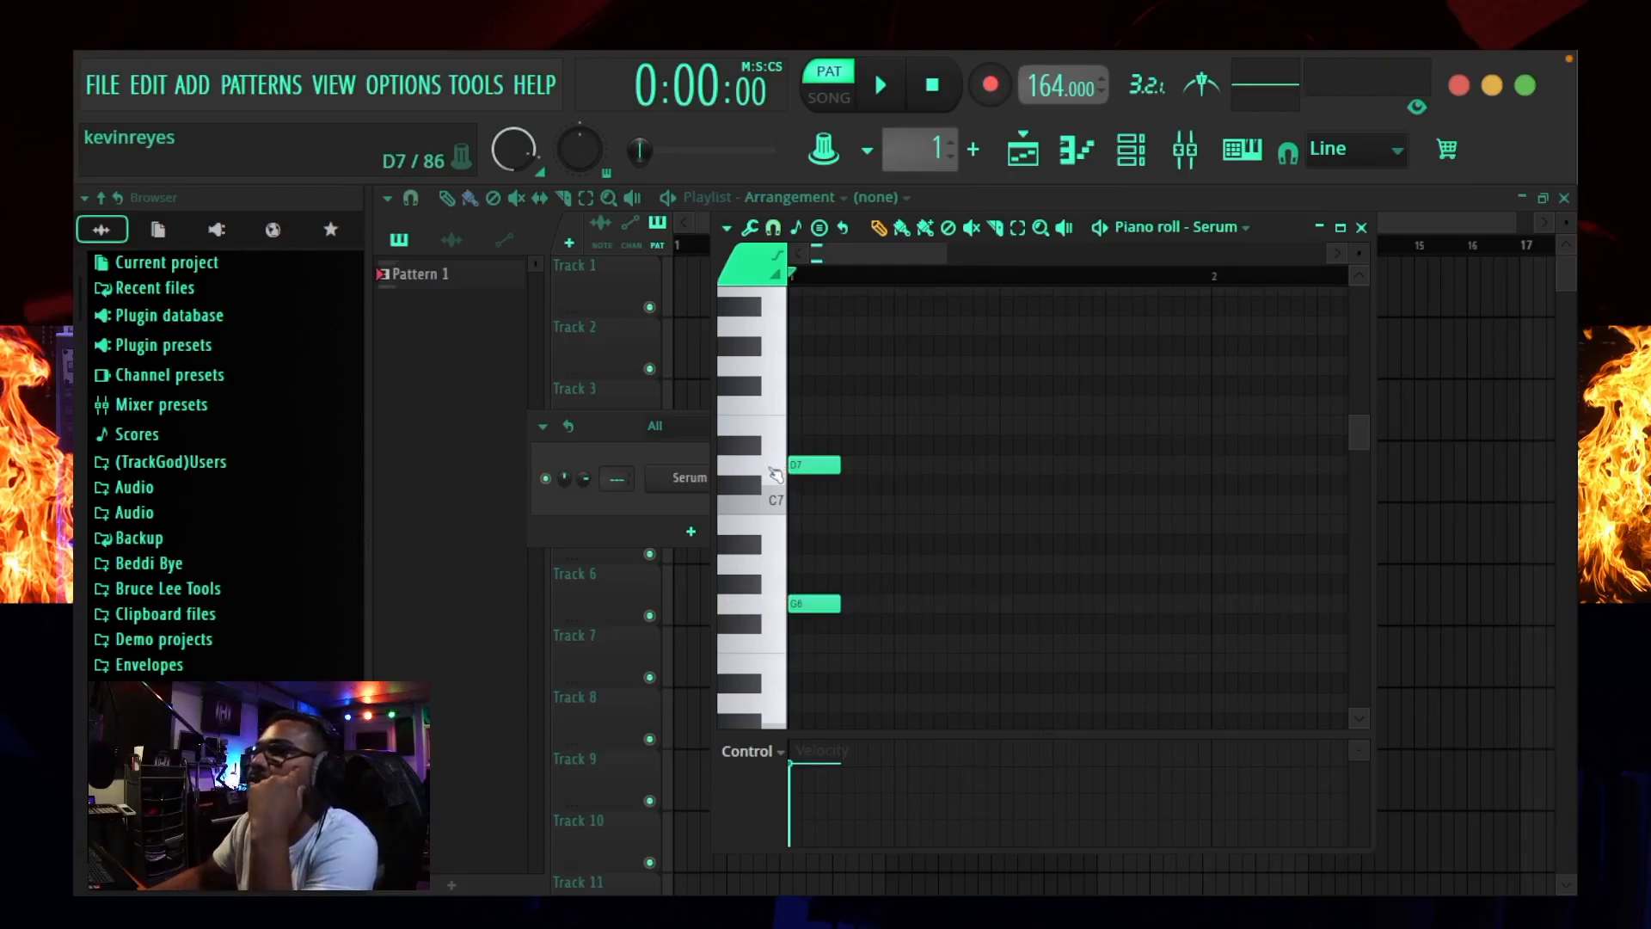
Step: Audition the keys above D7 and add an A7 note at the start of bar 1
left_click(757, 456)
left_click(779, 439)
left_click(755, 397)
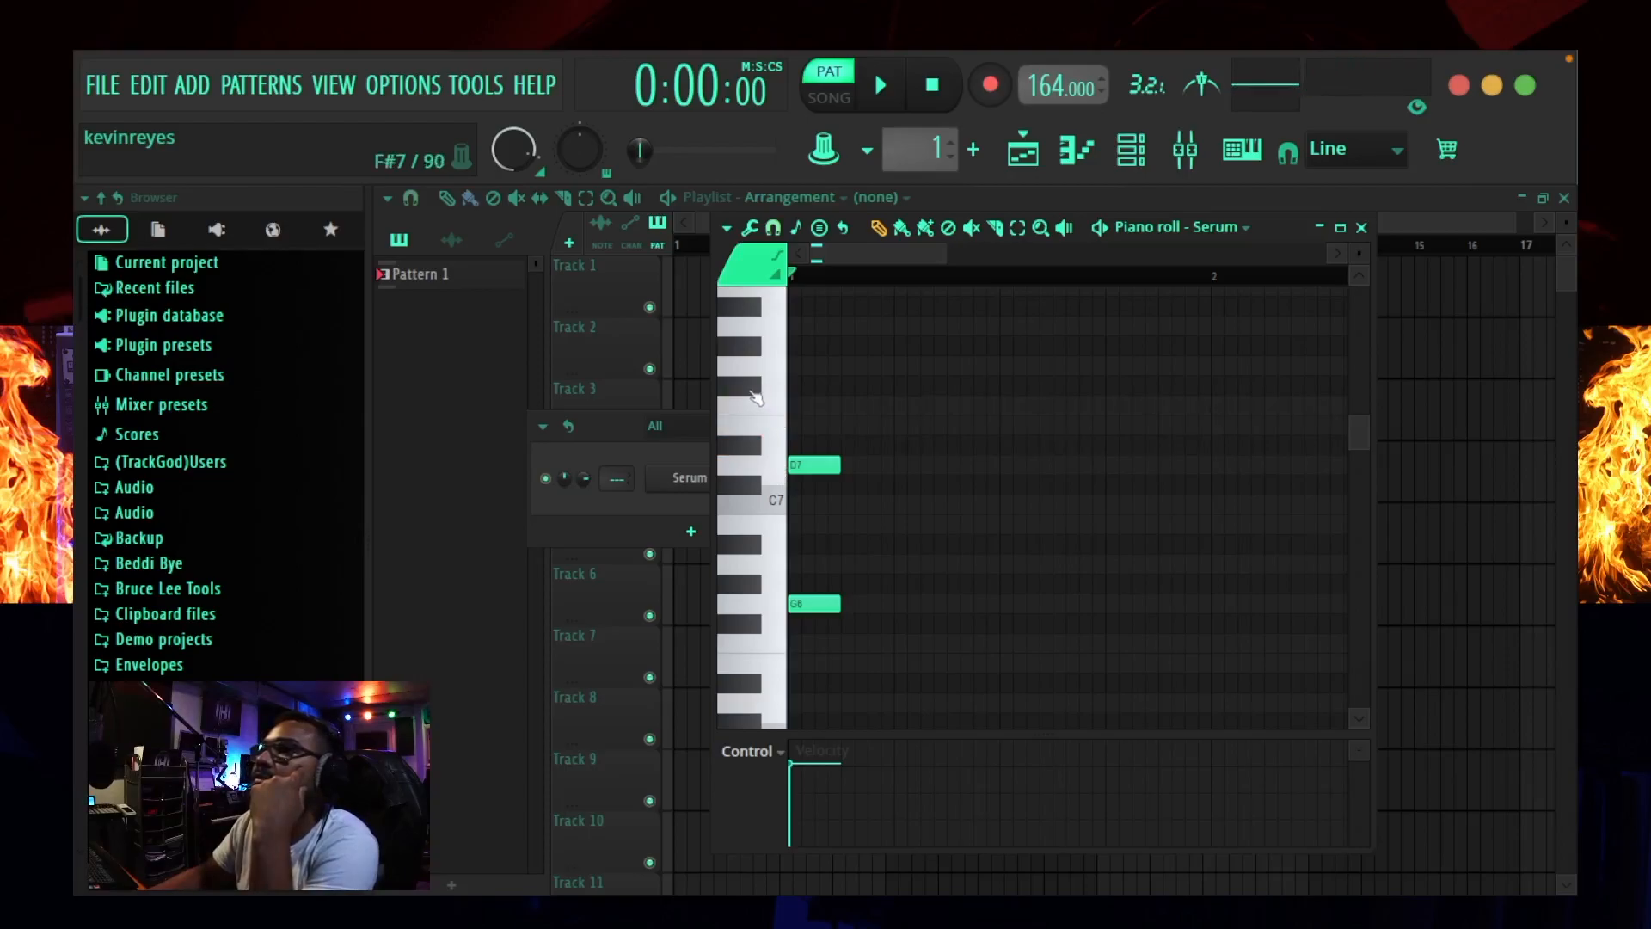
left_click(756, 368)
left_click(758, 351)
left_click(755, 326)
left_click(800, 326)
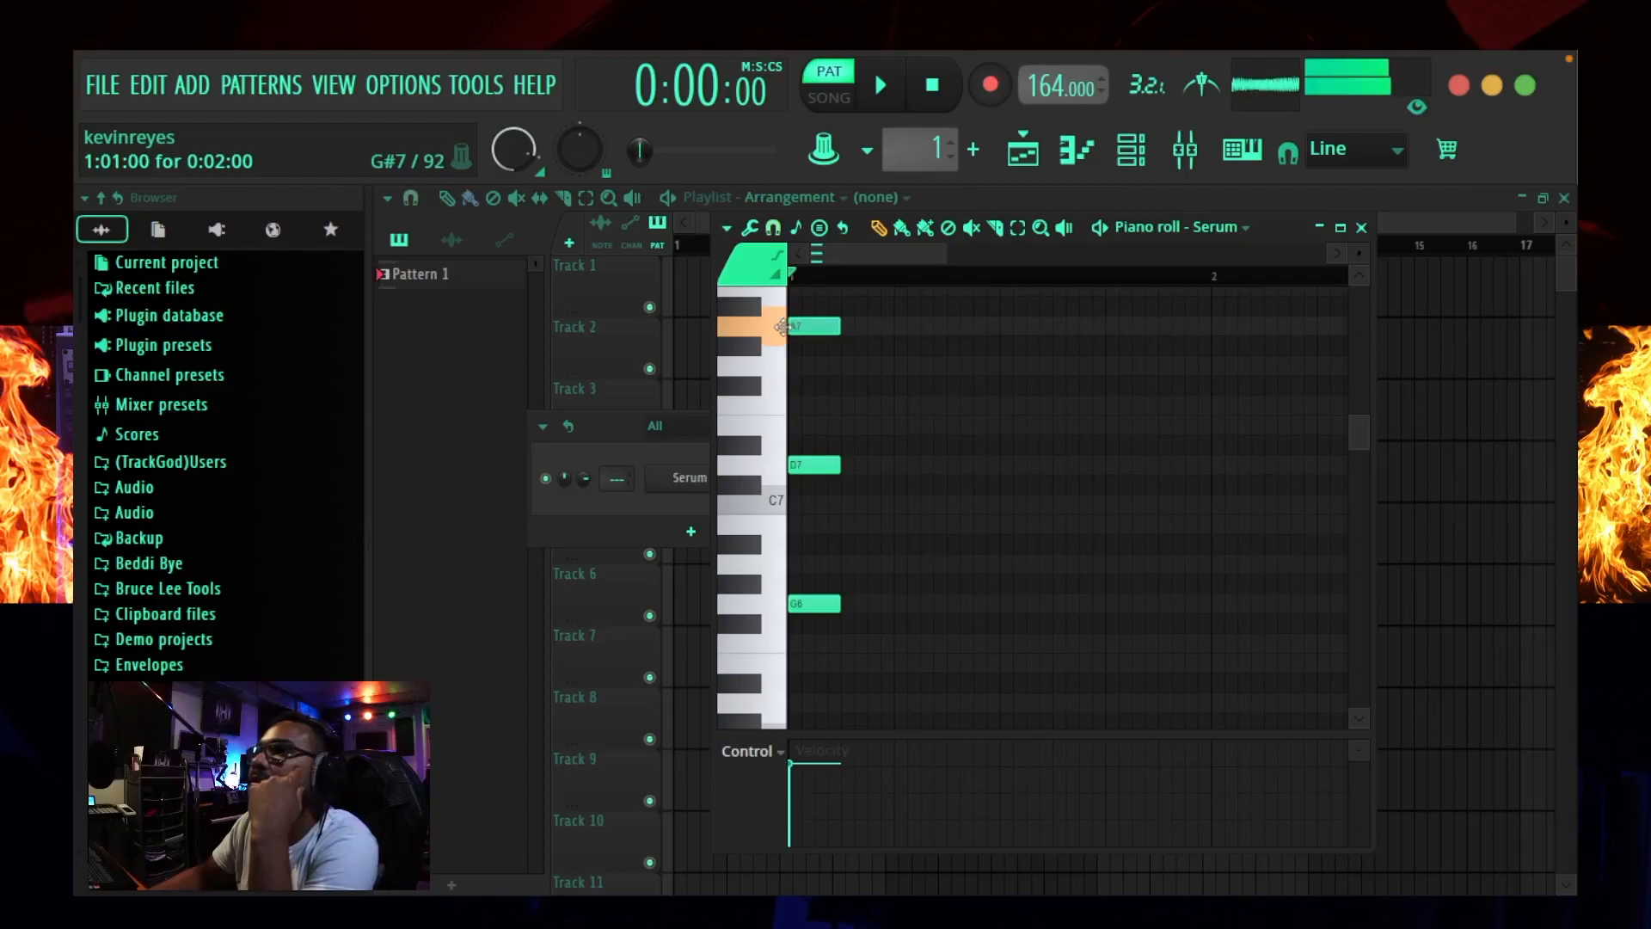
Step: Stagger A7 and G6 after D7, with G6 at 1:05:00, and repeat the phrase through bar 1 without the G6 past its end
left_click_drag(813, 326, 853, 325)
left_click_drag(808, 602, 913, 599)
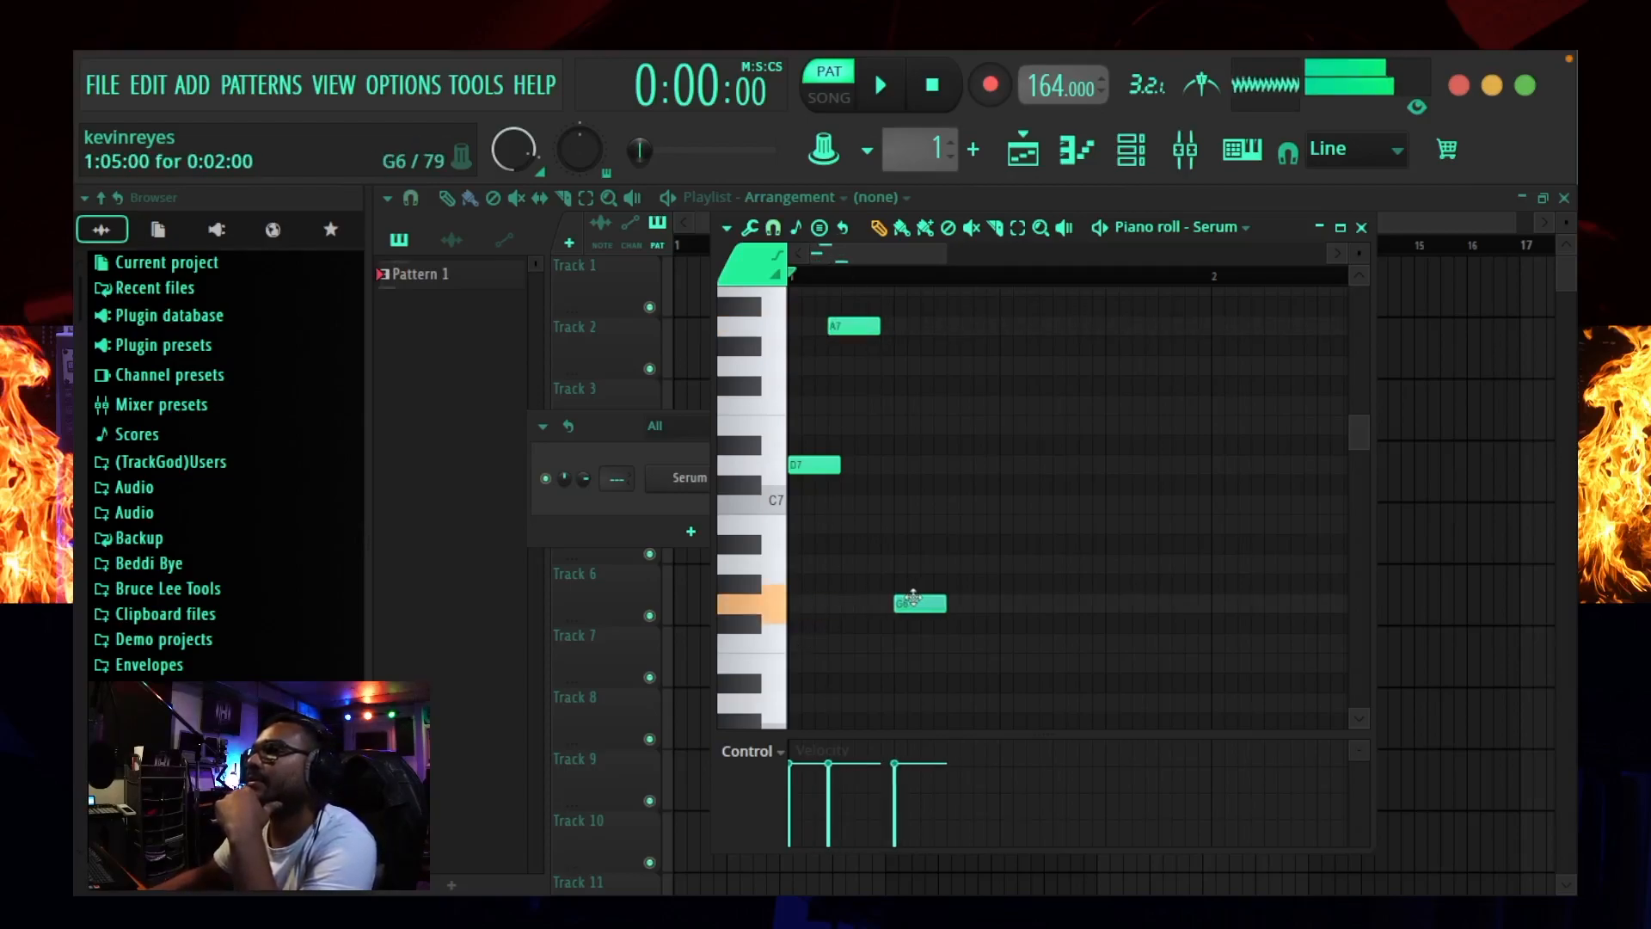
left_click_drag(798, 653, 1132, 301)
left_click_drag(800, 466, 1128, 482)
right_click(1238, 604)
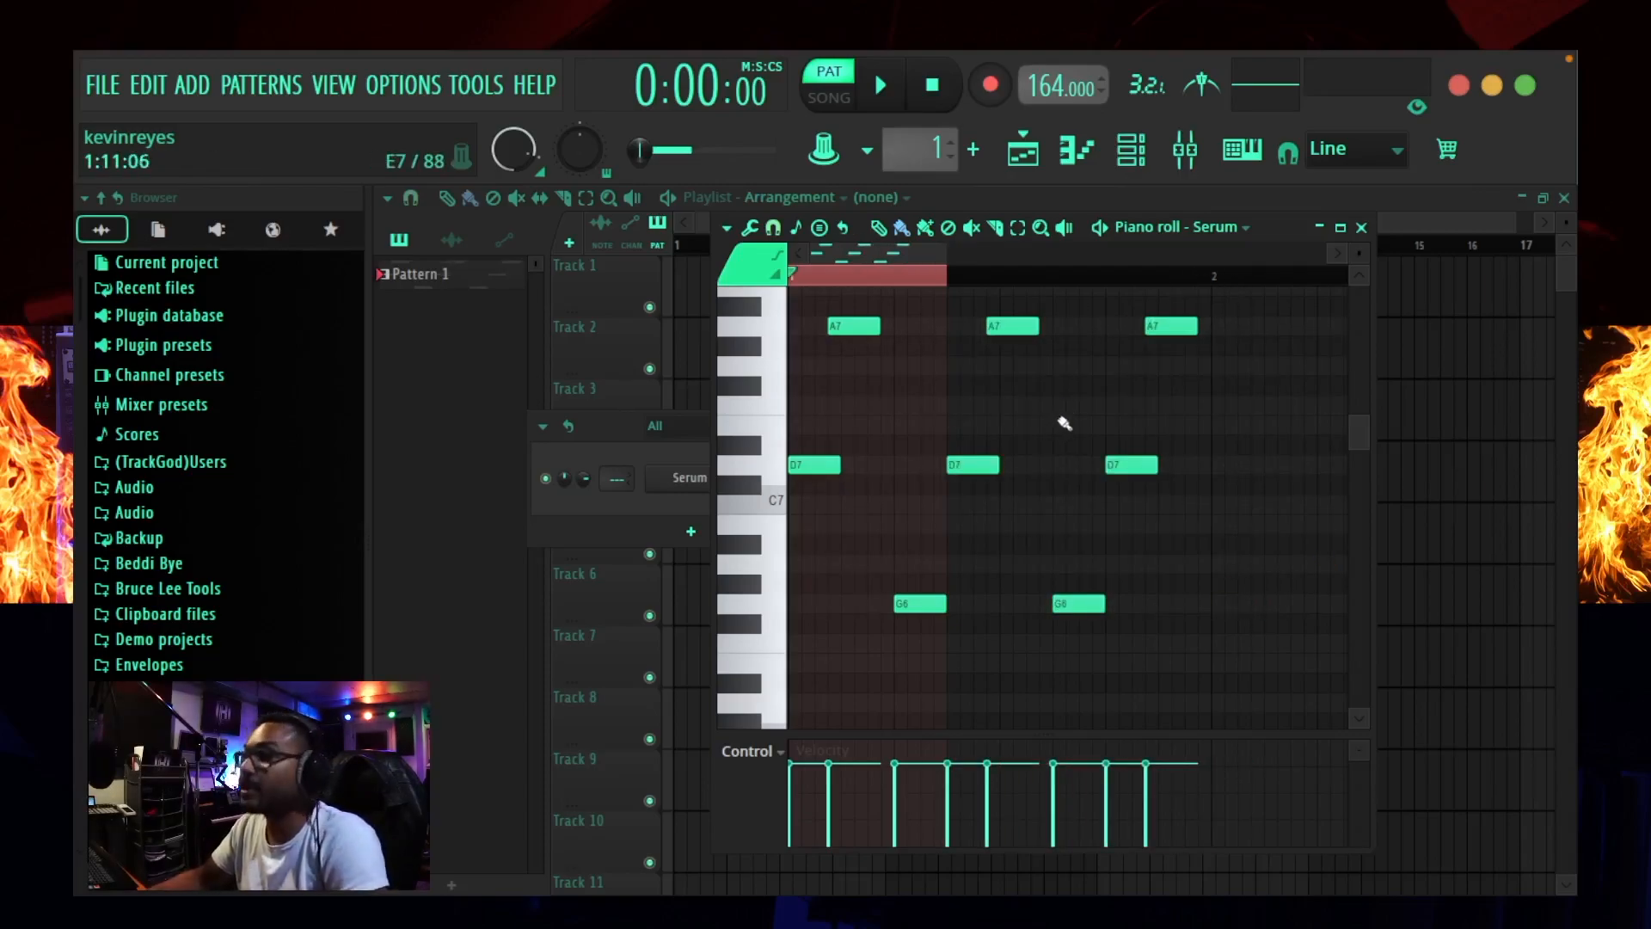
Step: Duplicate all of bar 1's Serum notes into bar 2
key("ctrl+a")
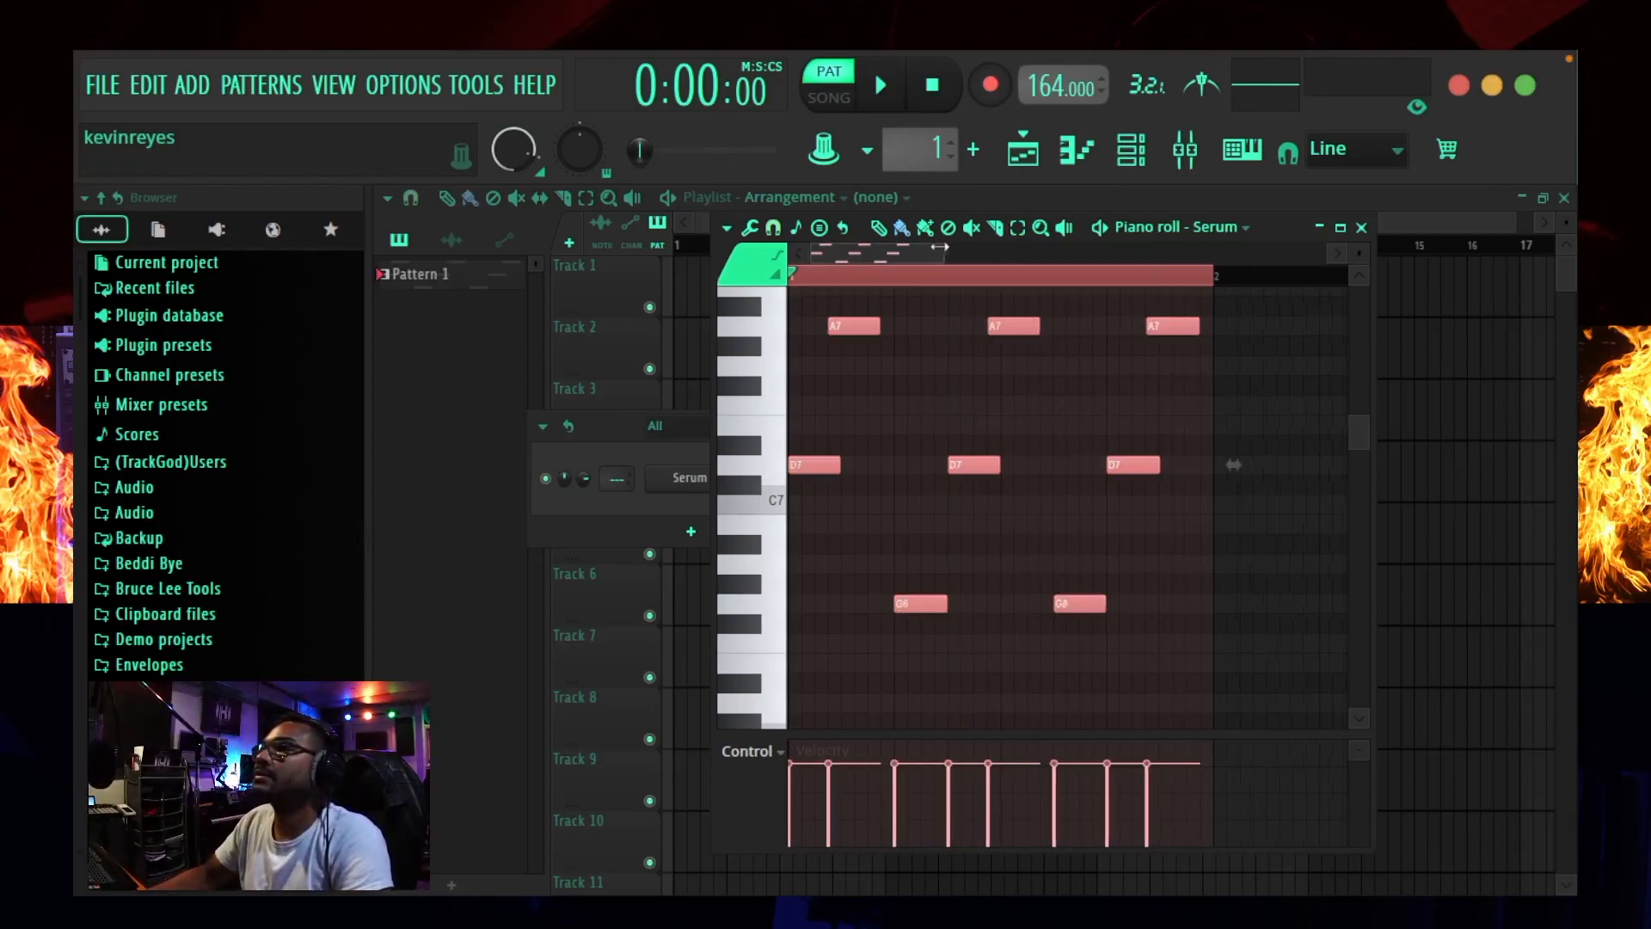
left_click_drag(937, 247, 1221, 241)
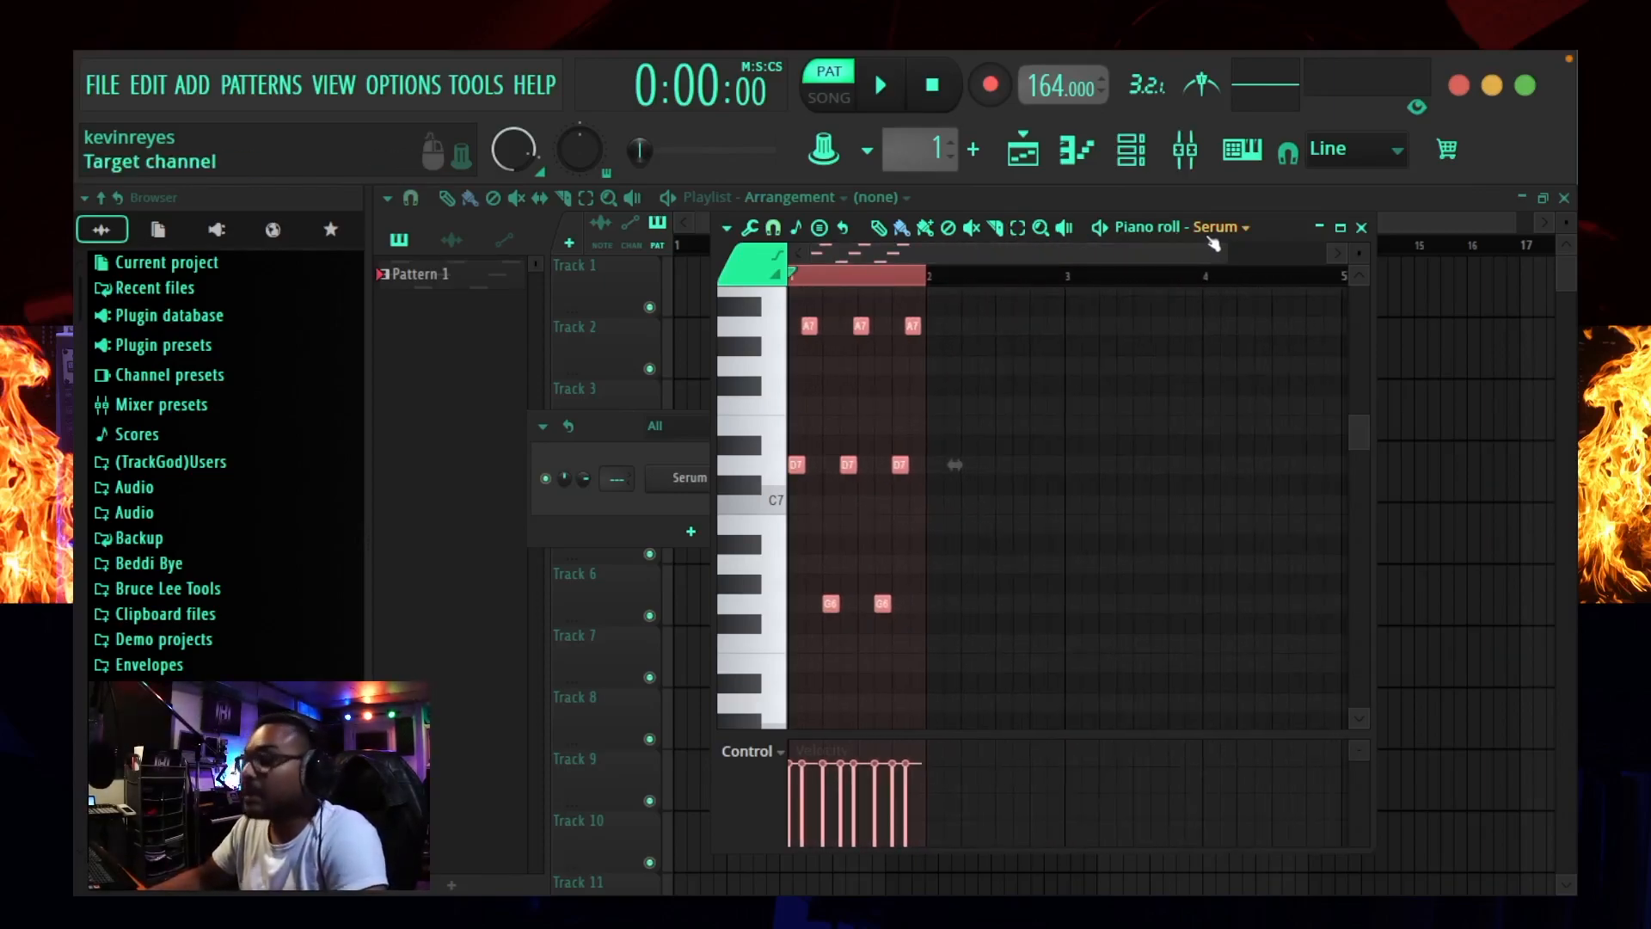
key("ctrl+b")
key("ctrl+a")
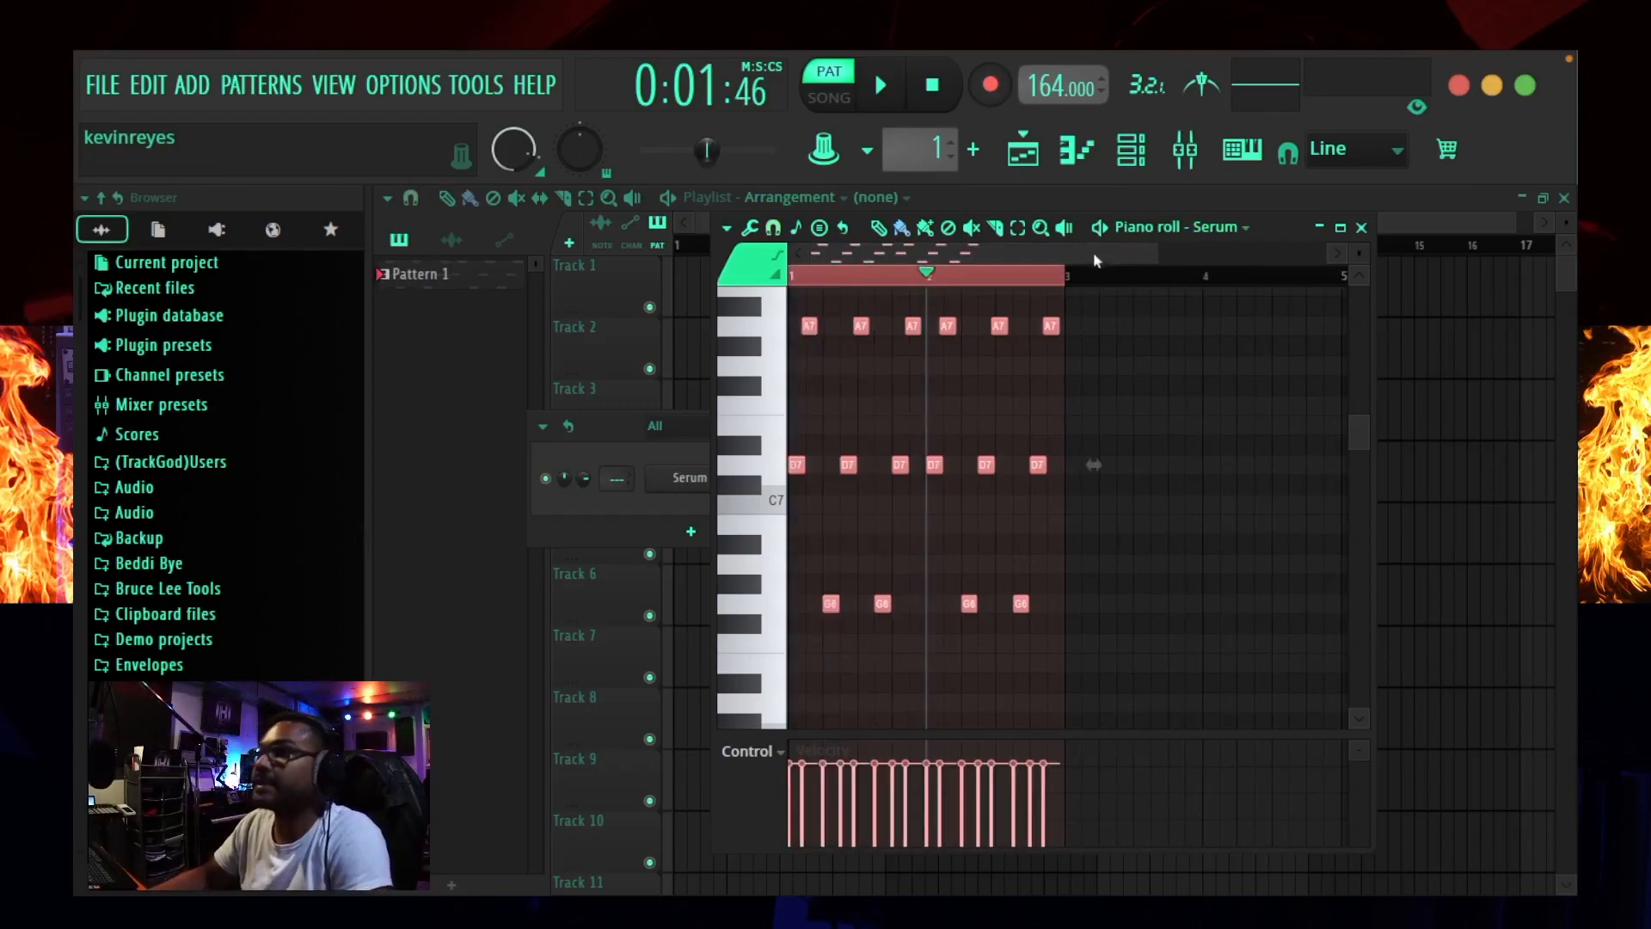
Step: Select only the bar 2 notes and transpose them down one octave
scroll(1172, 372, "up", 2)
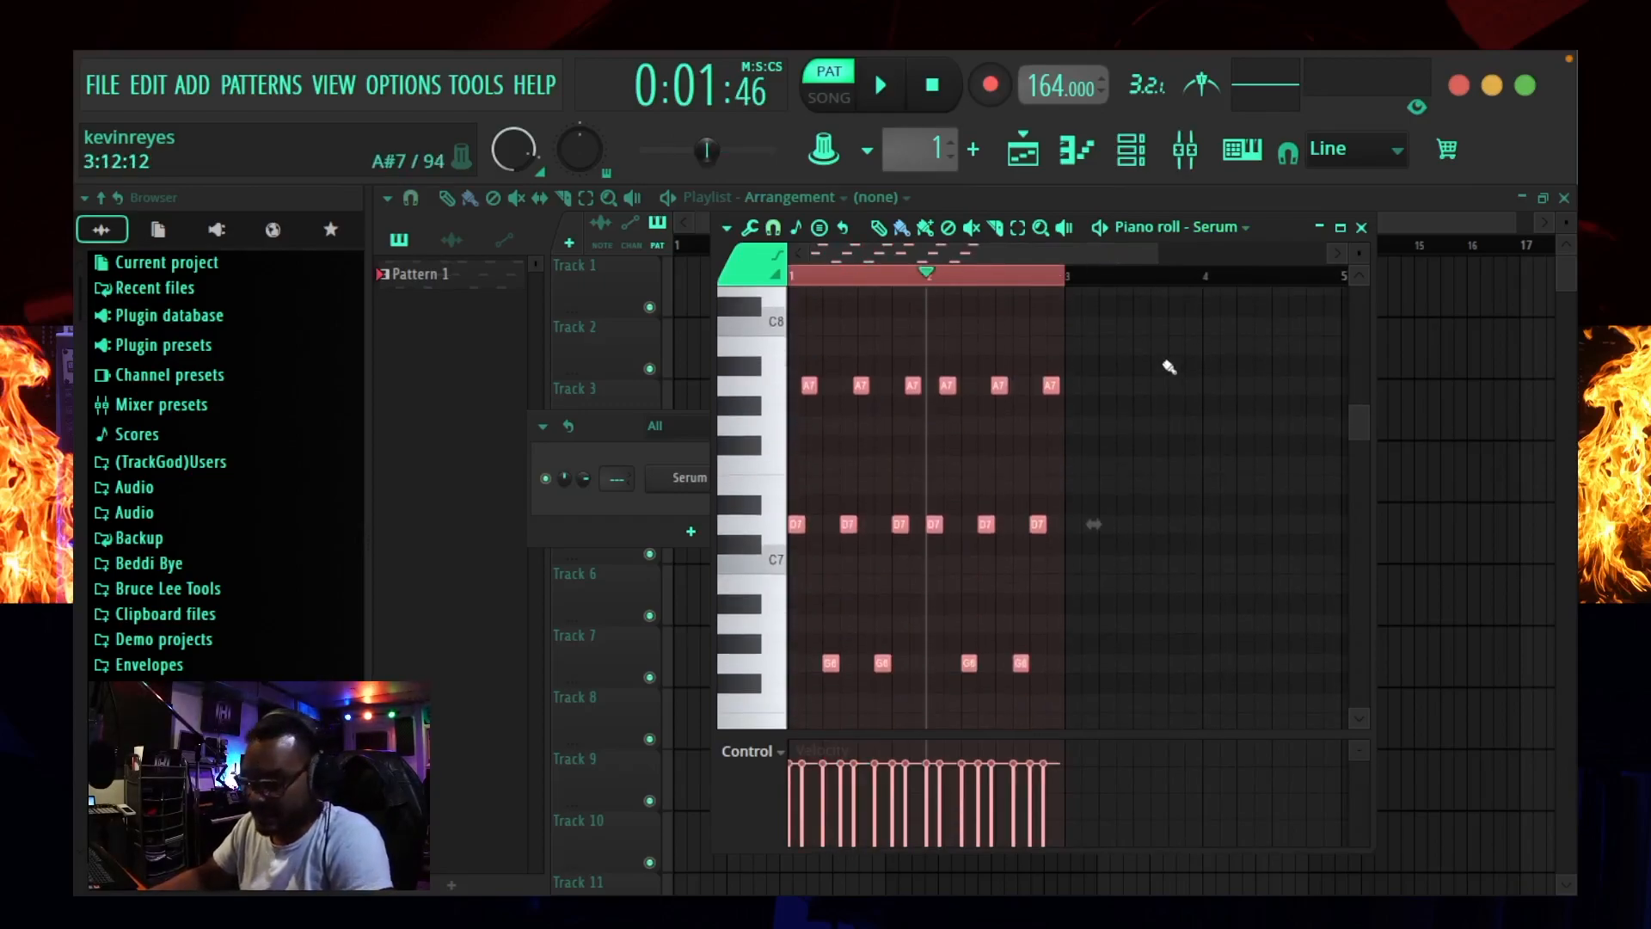
left_click_drag(1135, 338, 932, 712)
scroll(1132, 672, "down", 2)
scroll(1131, 671, "up", 3)
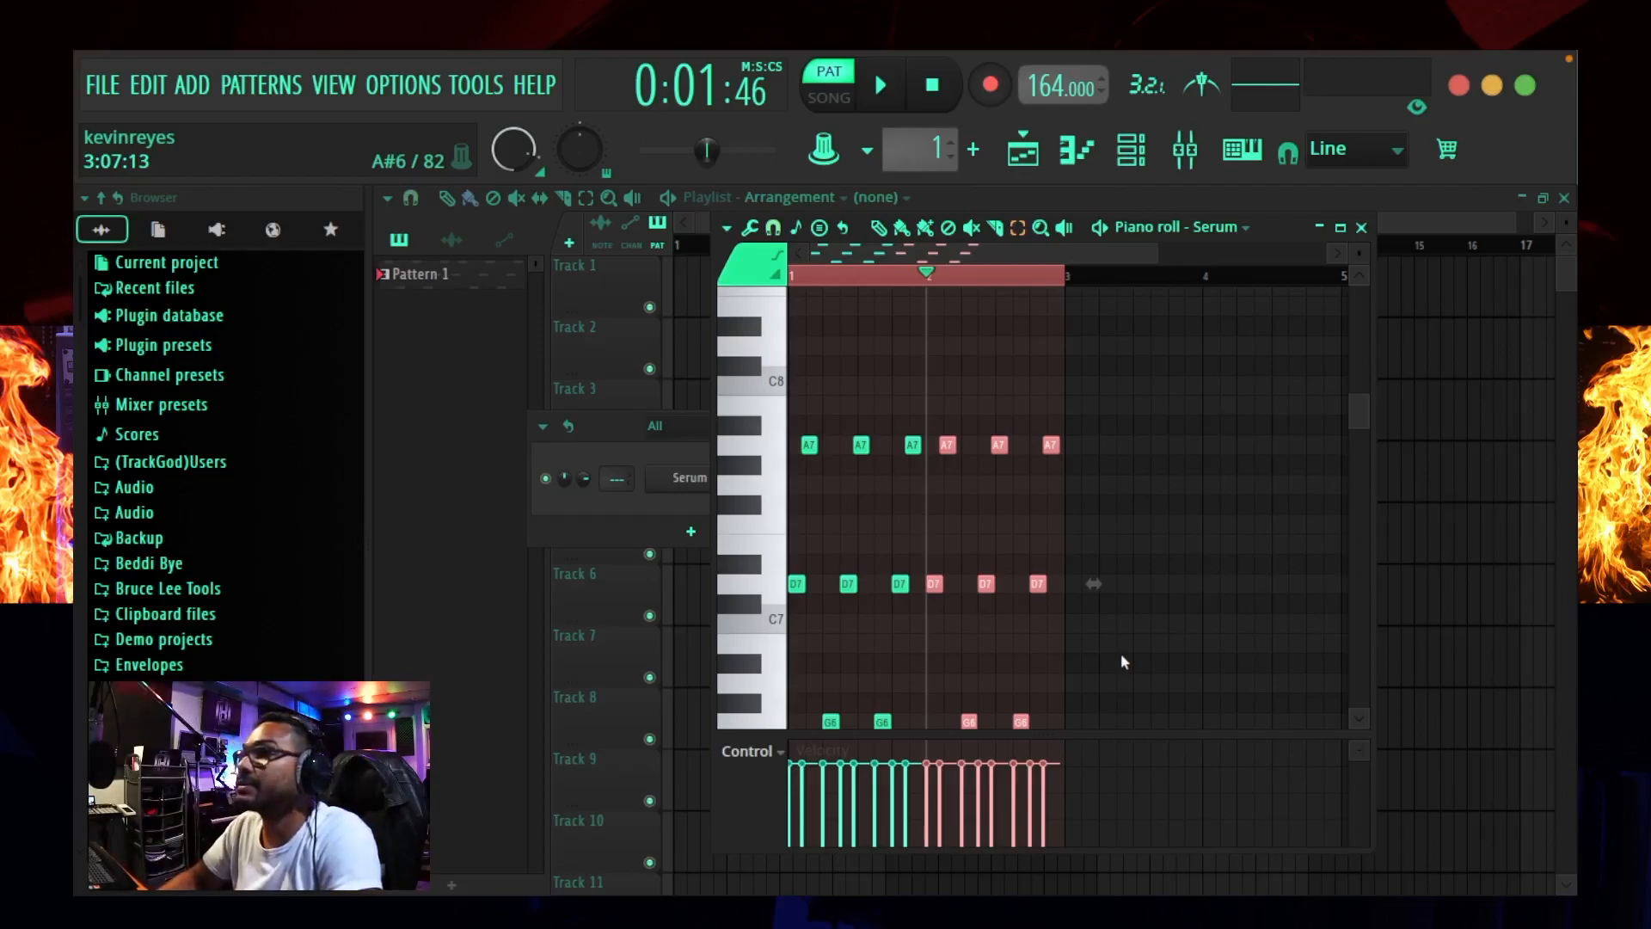
key("ctrl+Down")
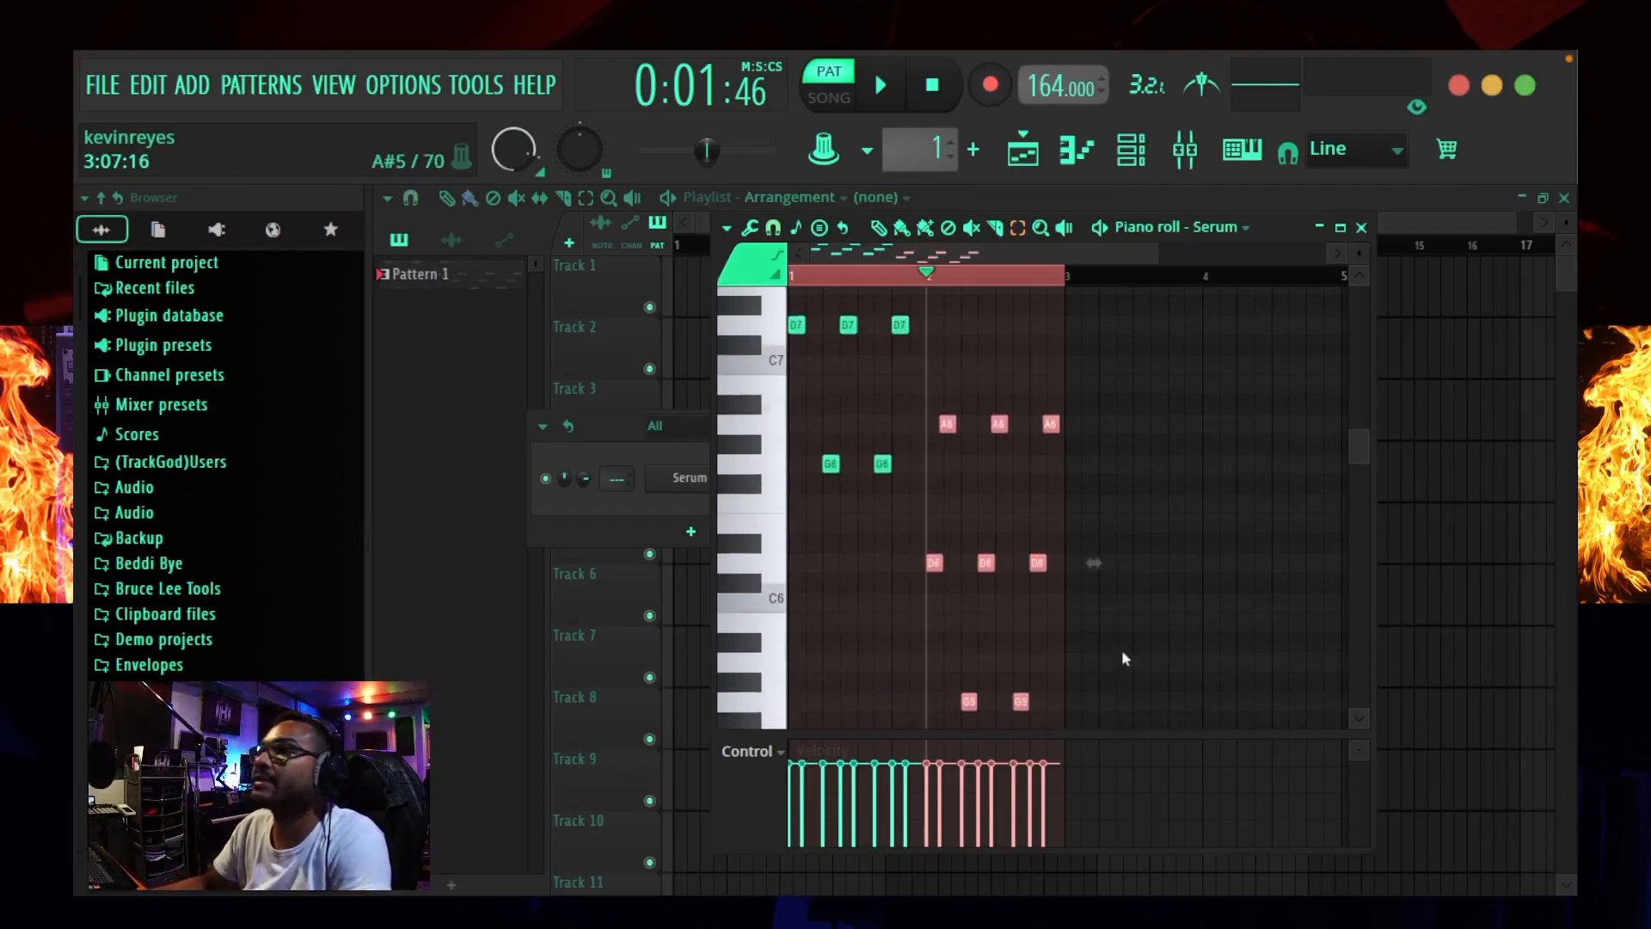
scroll(1122, 652, "up", 2)
scroll(1123, 652, "down", 1)
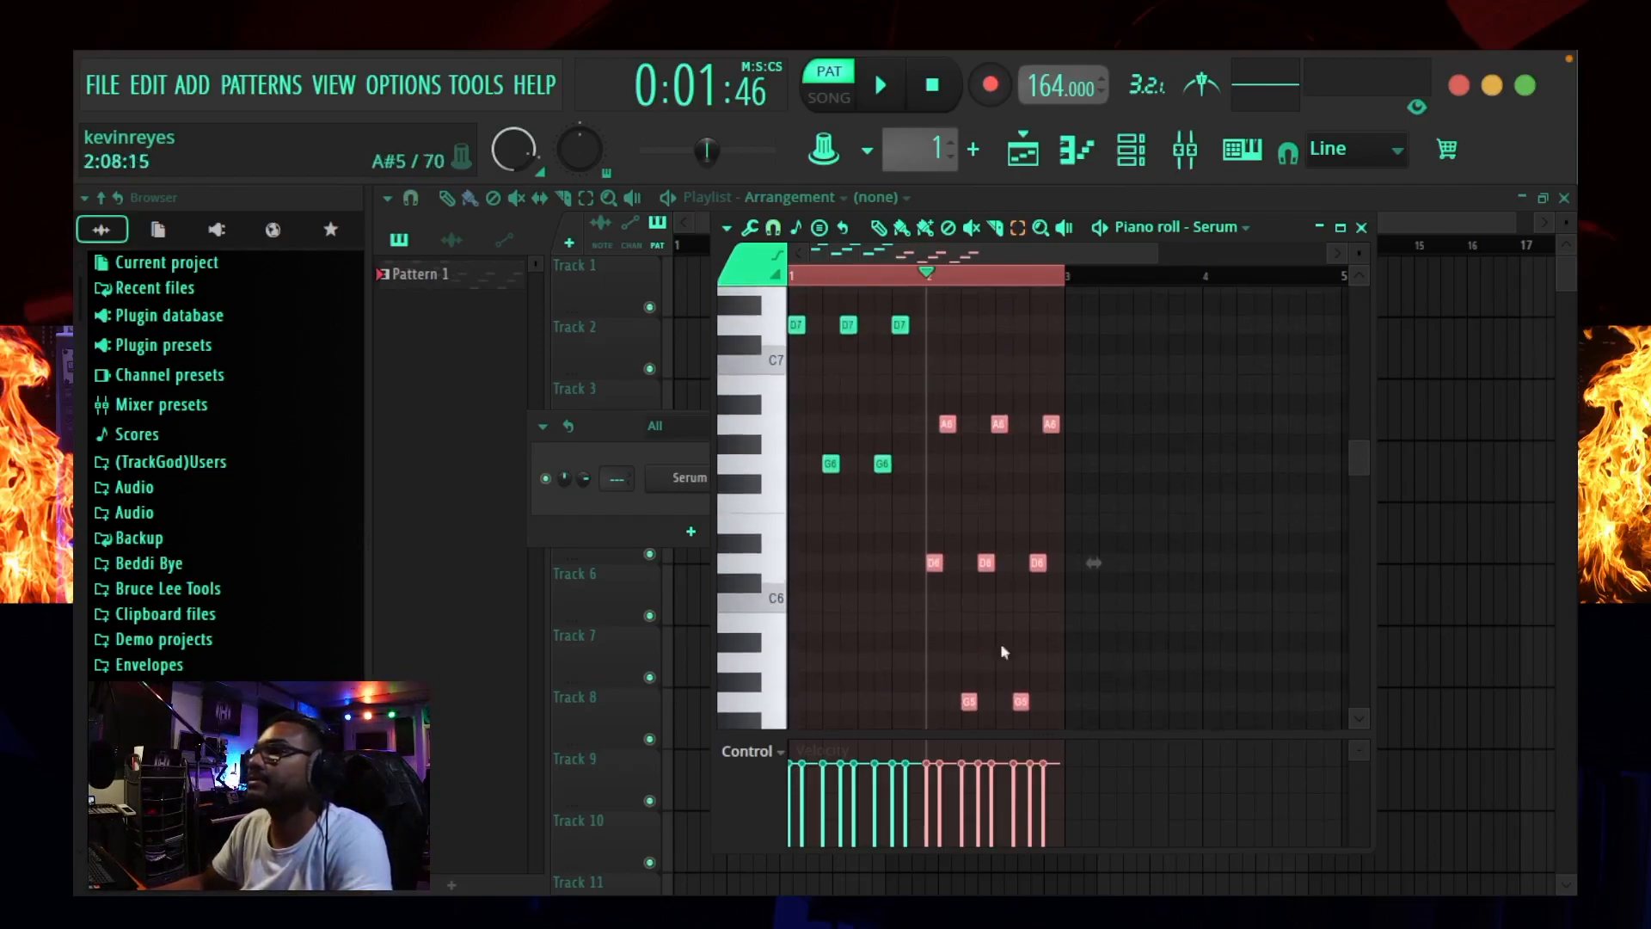
scroll(989, 660, "up", 2)
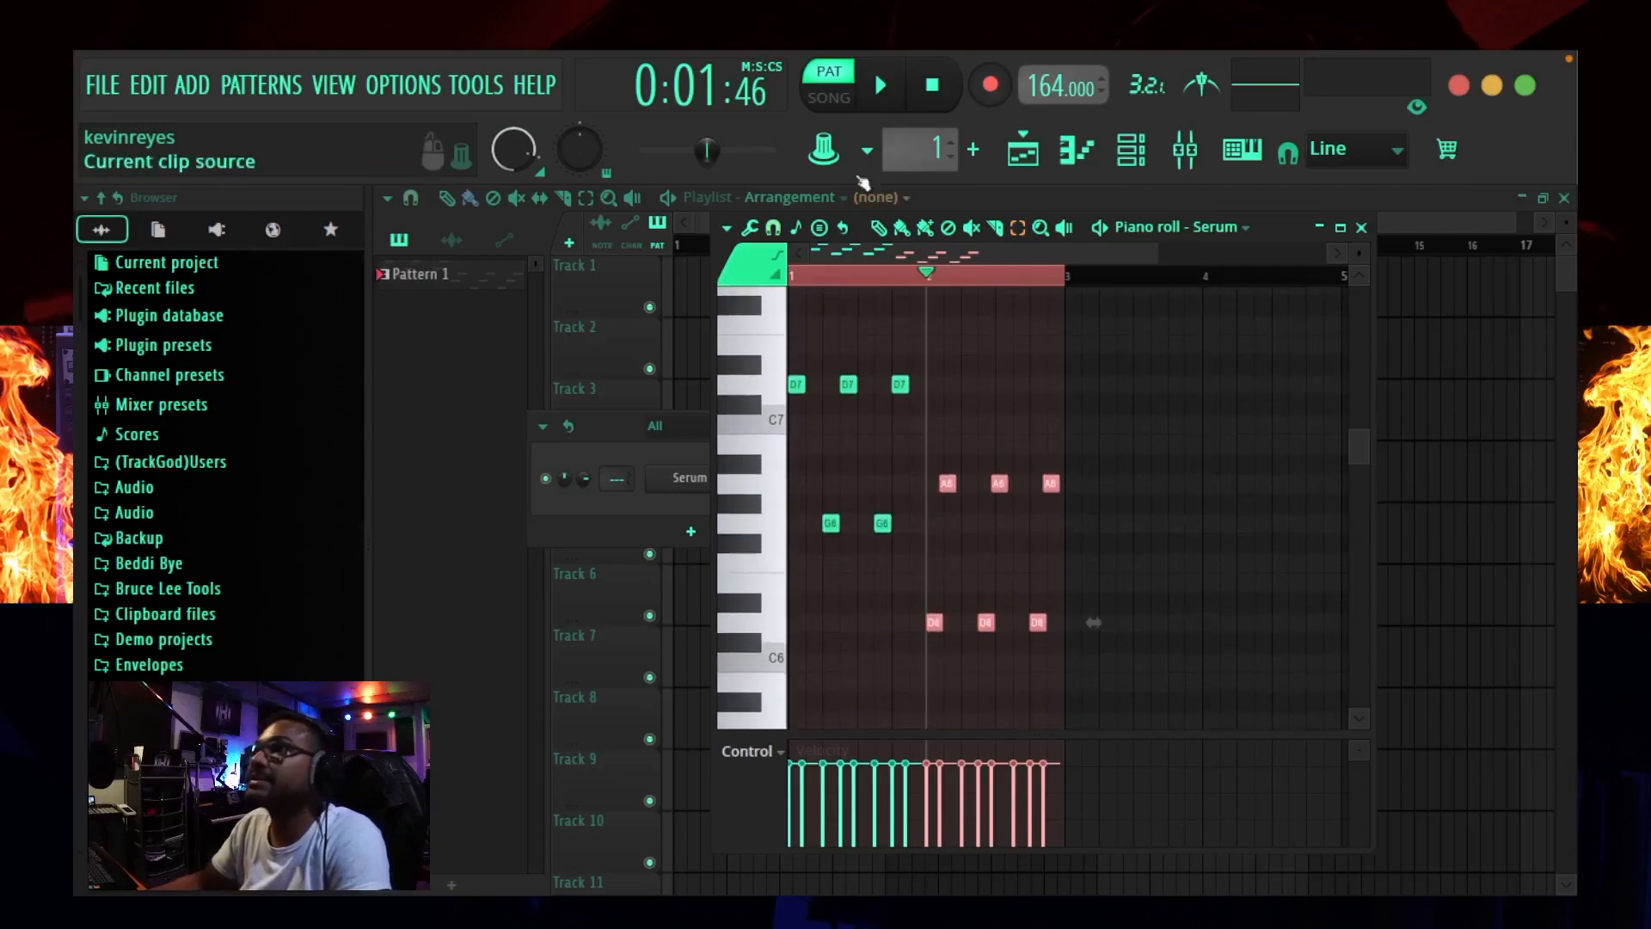
Step: Play the two-bar Serum pattern from the start to check the melody
left_click(961, 95)
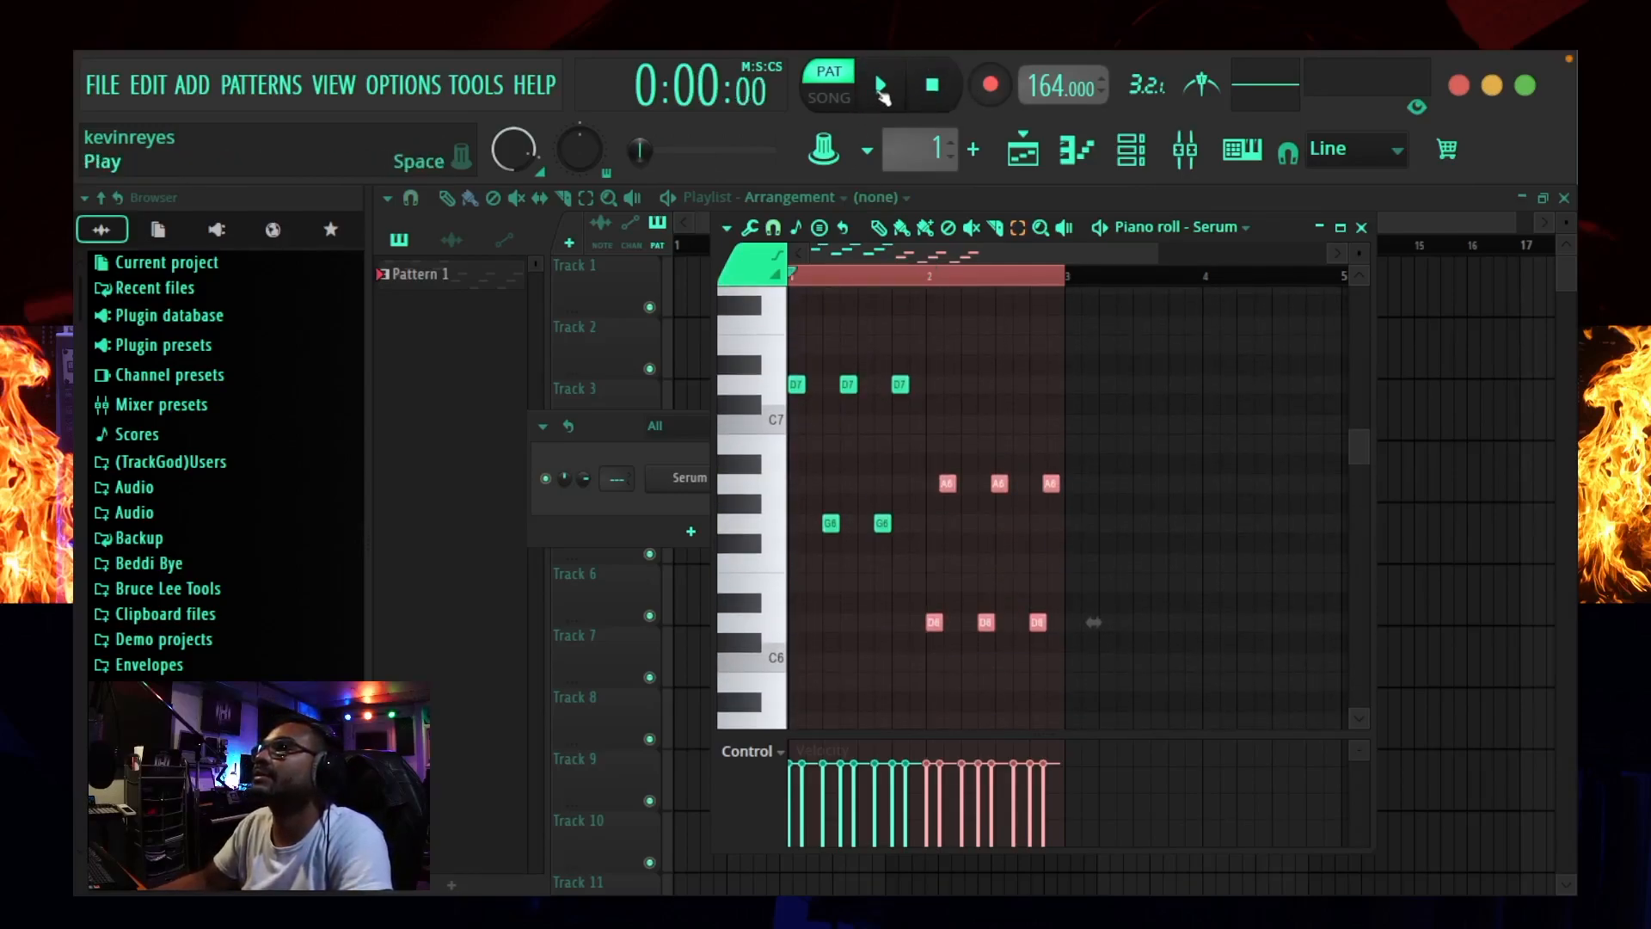
left_click(882, 86)
scroll(1261, 372, "up", 2)
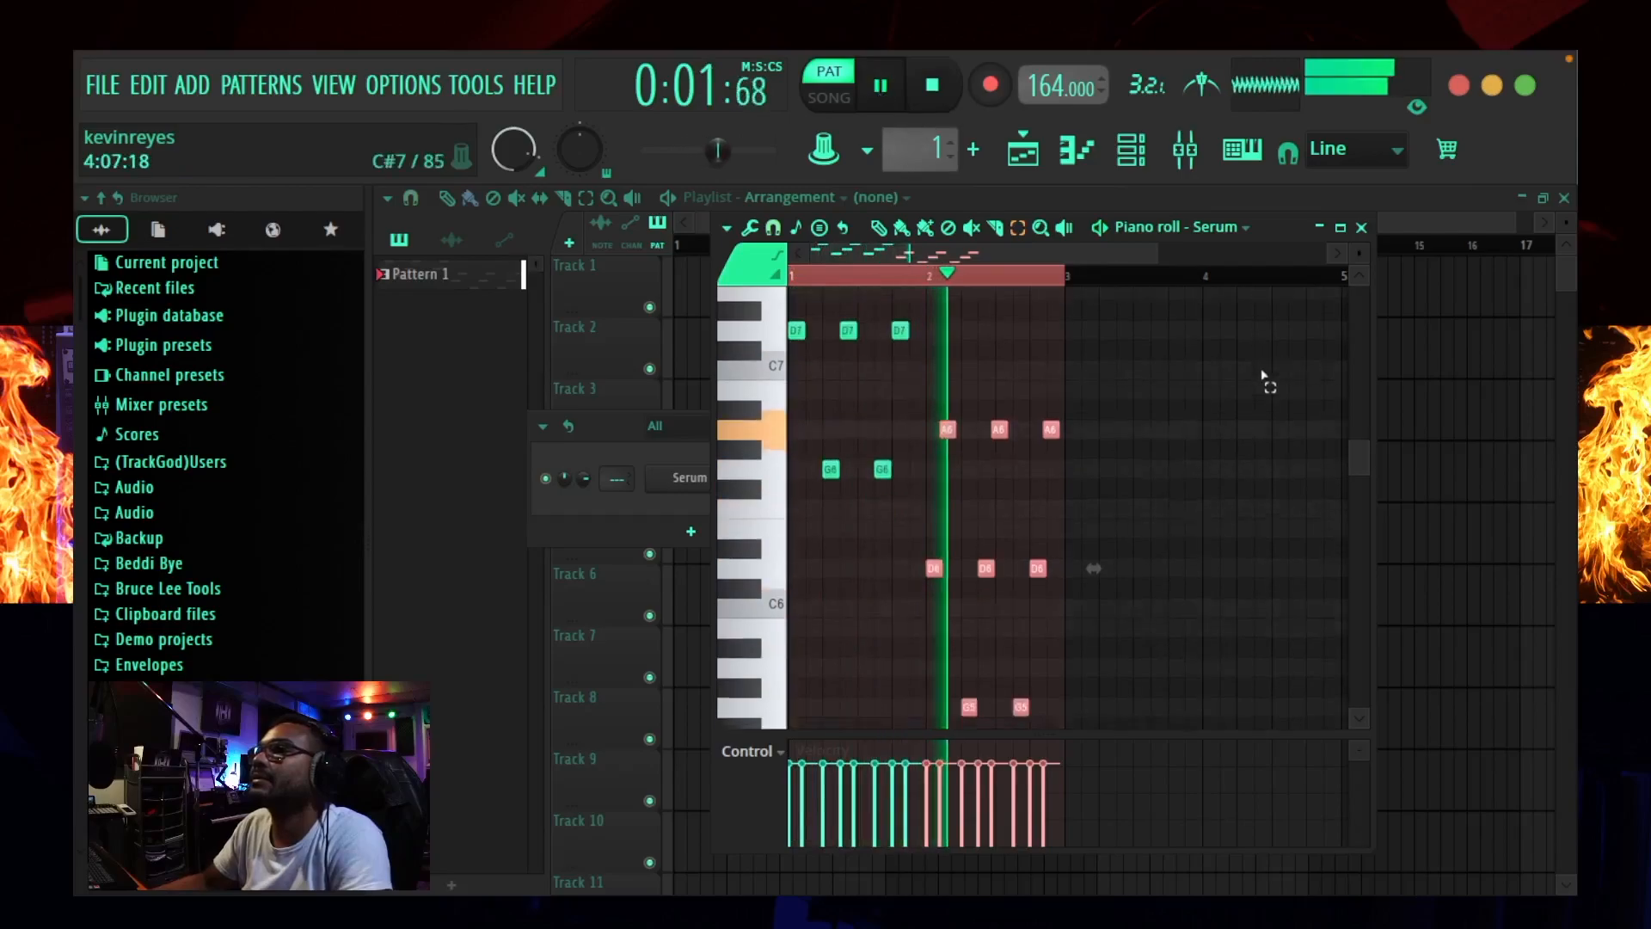
Step: Add an Augmented GRAND PIANO channel, close its plugin window and open its piano roll
left_click(690, 531)
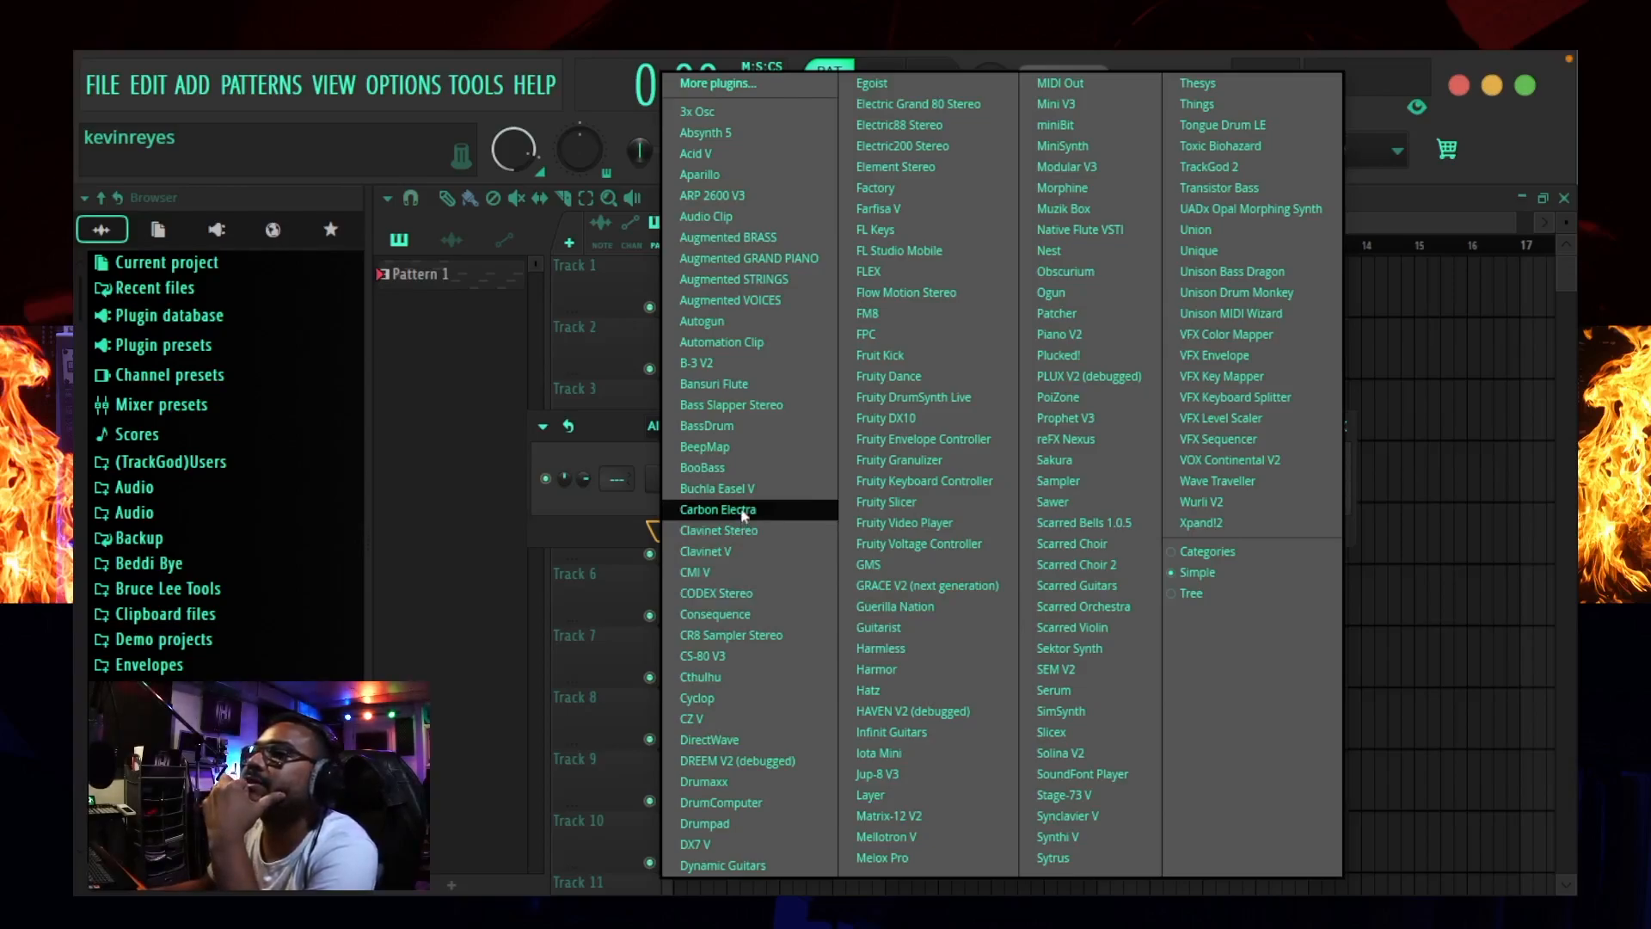
left_click(748, 258)
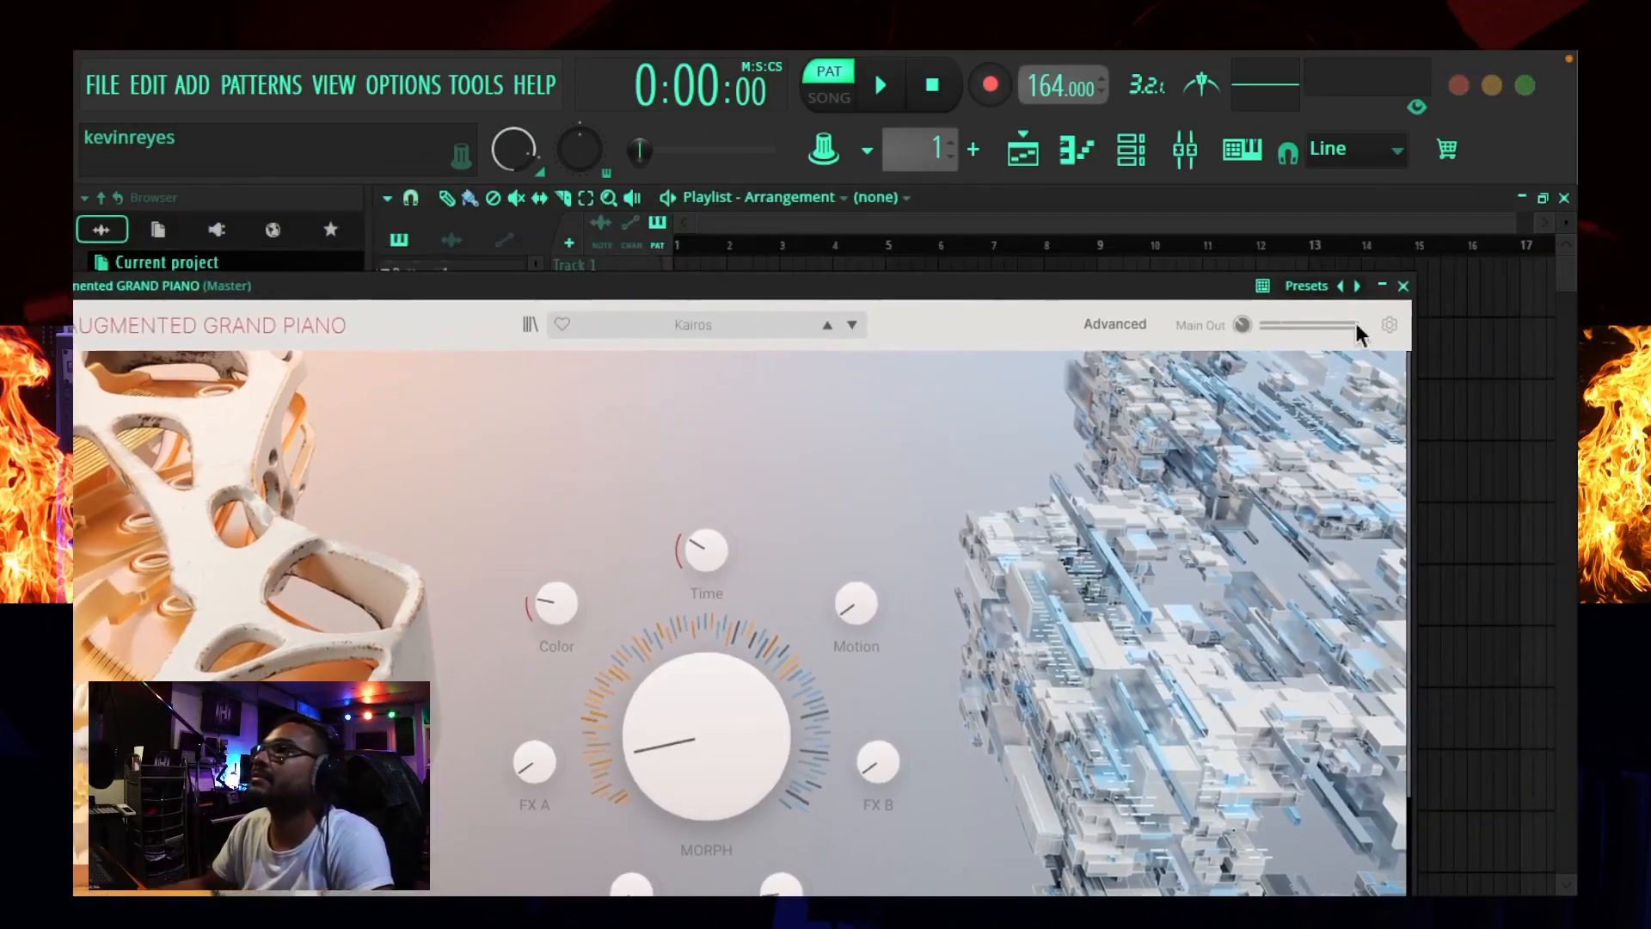
left_click(1395, 292)
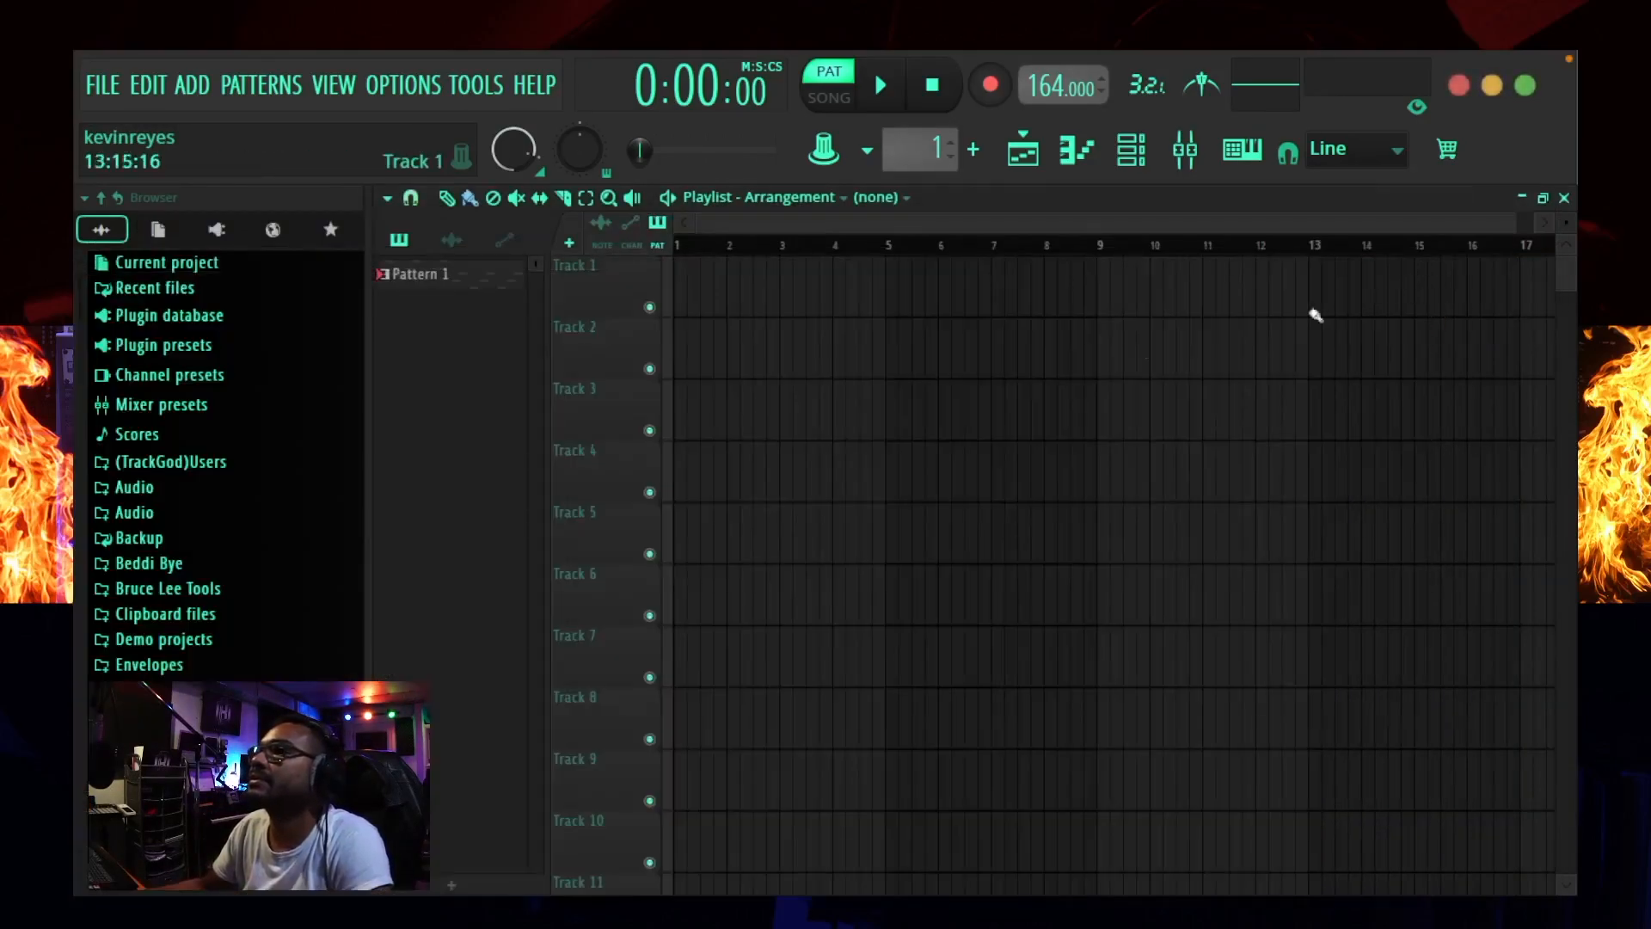
key("F7")
scroll(774, 464, "up", 2)
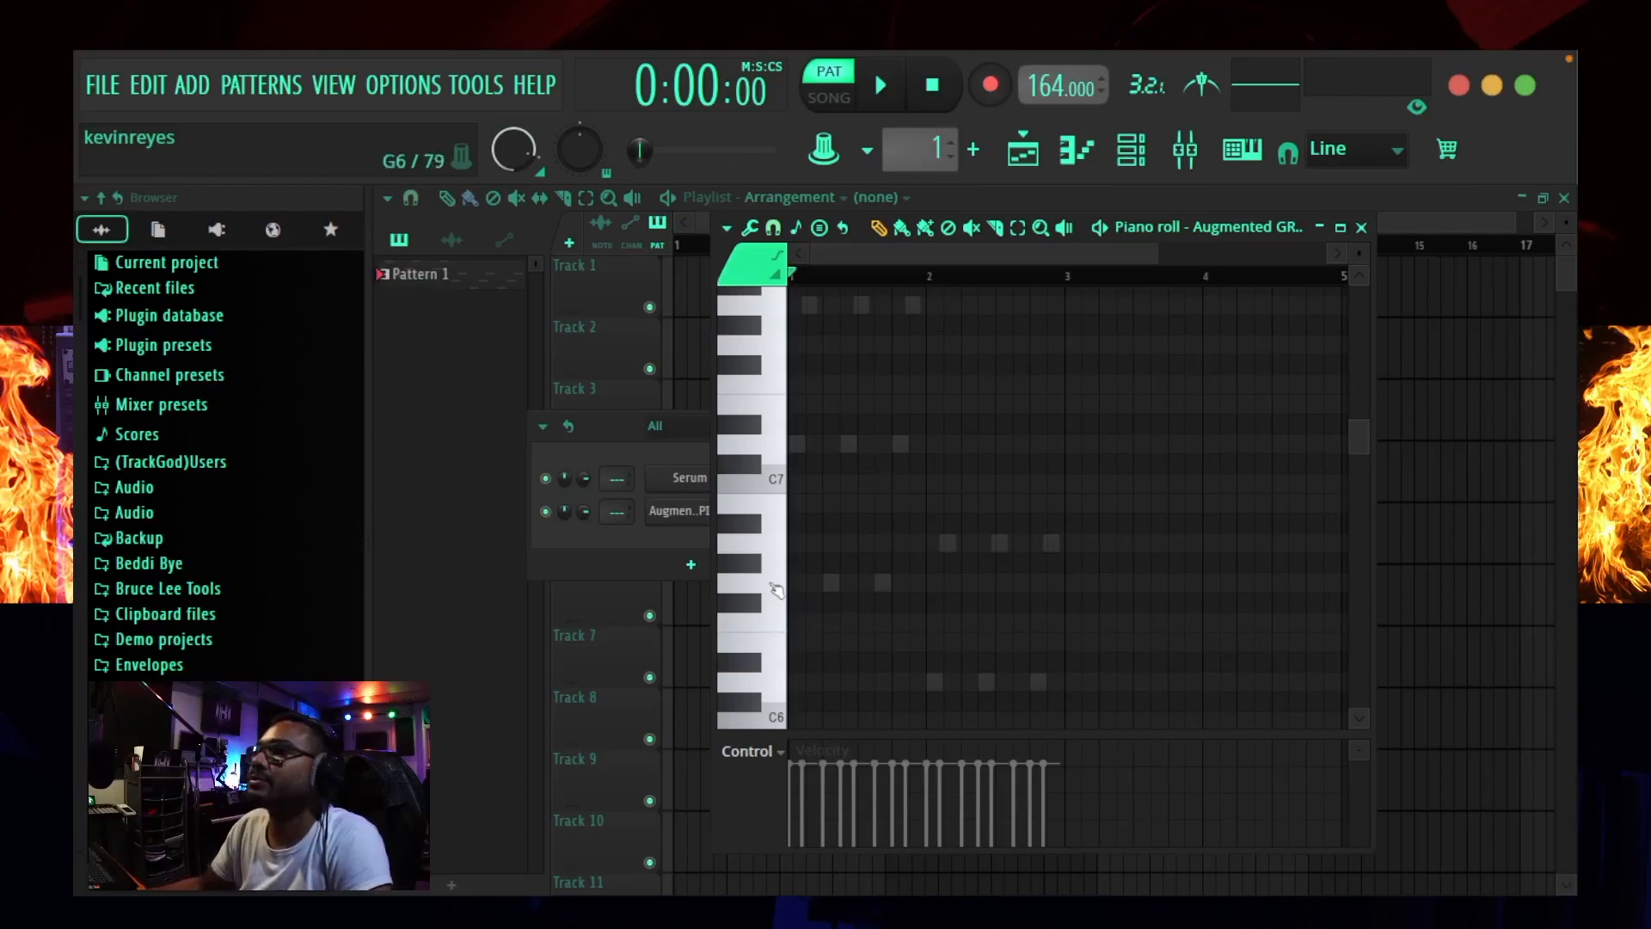
Step: Place an ascending, overlapping run of G6, A6, B6, C7 and D7 across bar 1 for the piano
left_click_drag(818, 594, 855, 587)
left_click(832, 542)
left_click(847, 503)
left_click(857, 481)
left_click_drag(858, 479, 866, 481)
left_click(882, 443)
Step: Nudge the A6 note slightly earlier and play the ascending piano run to check its timing
key("space")
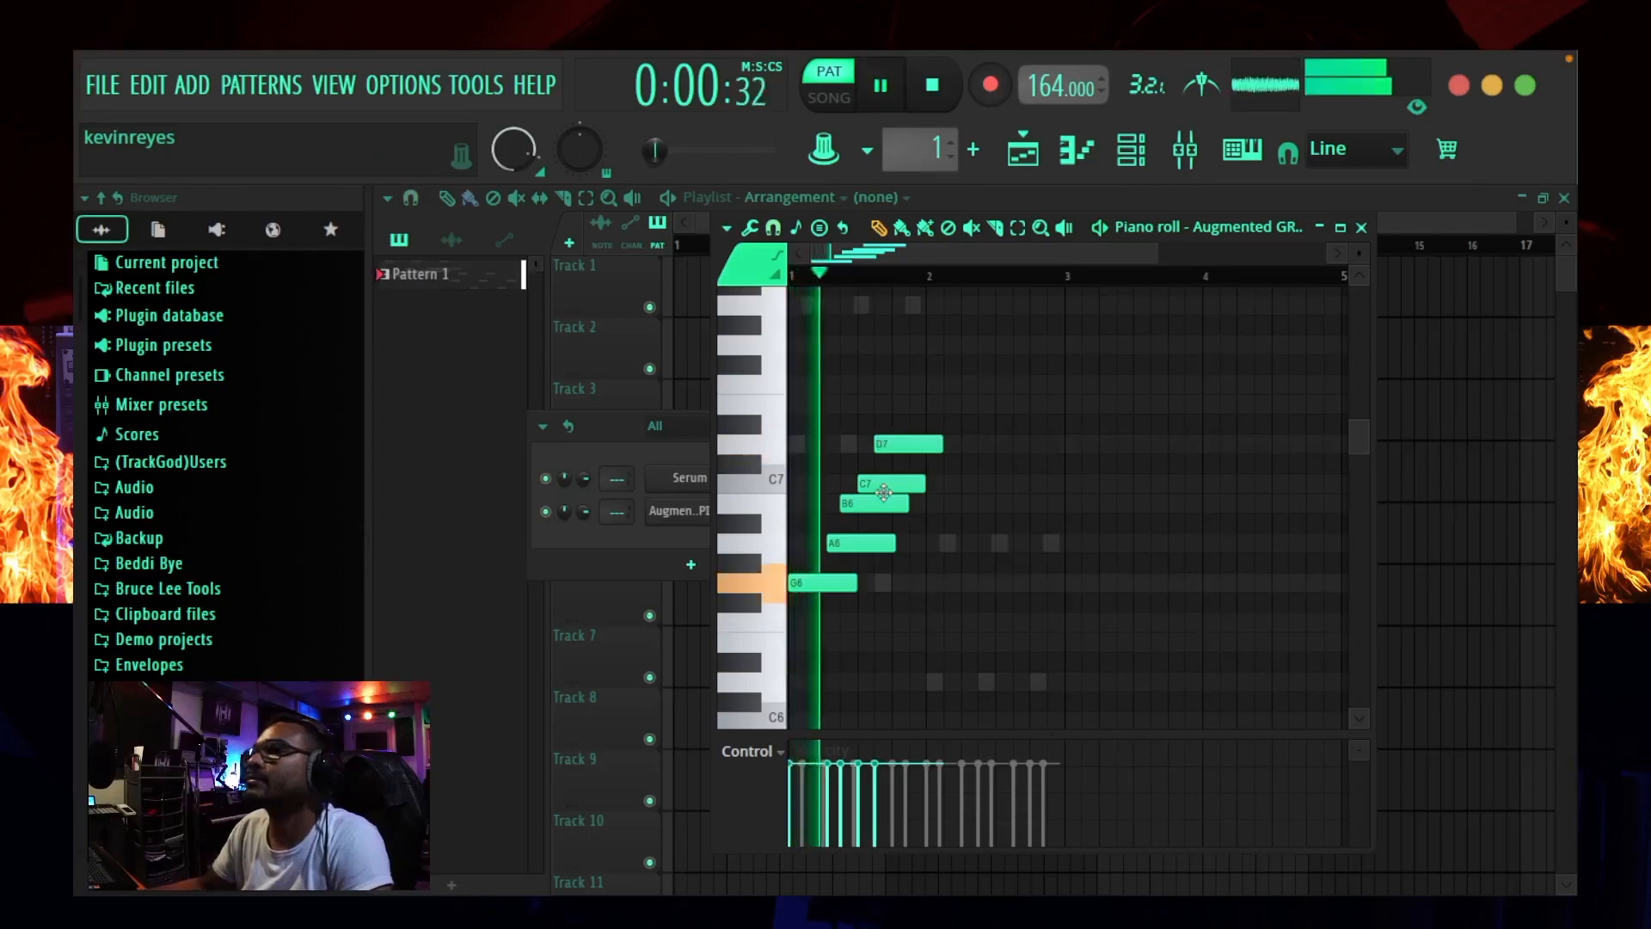
key("space")
left_click_drag(828, 541, 824, 541)
key("space")
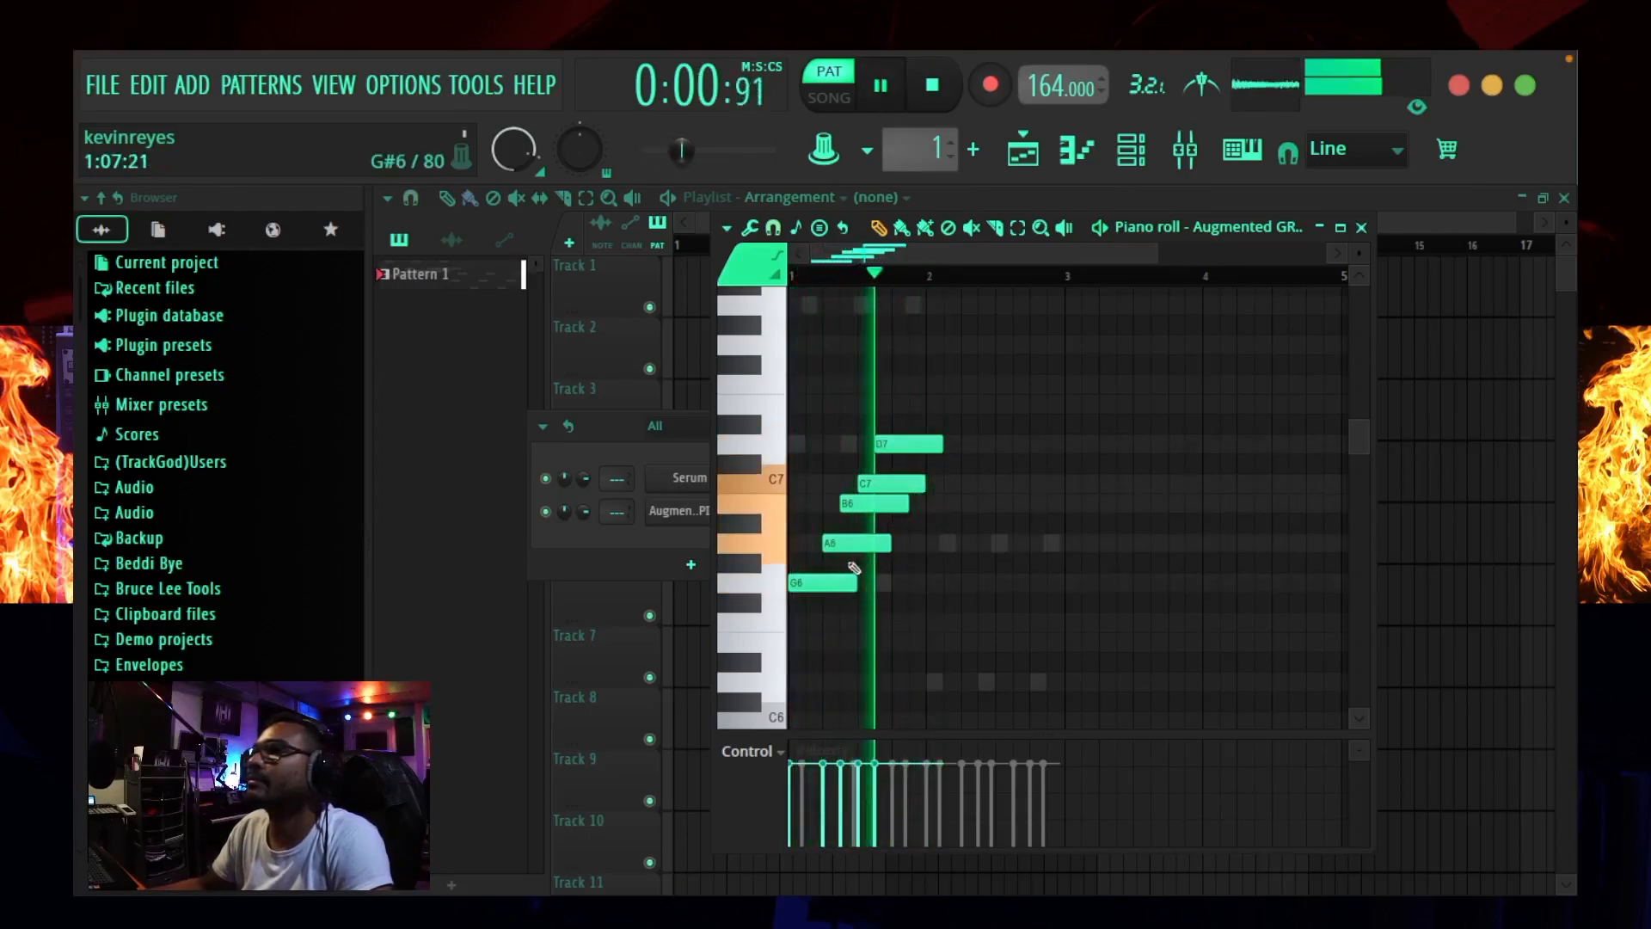
key("space")
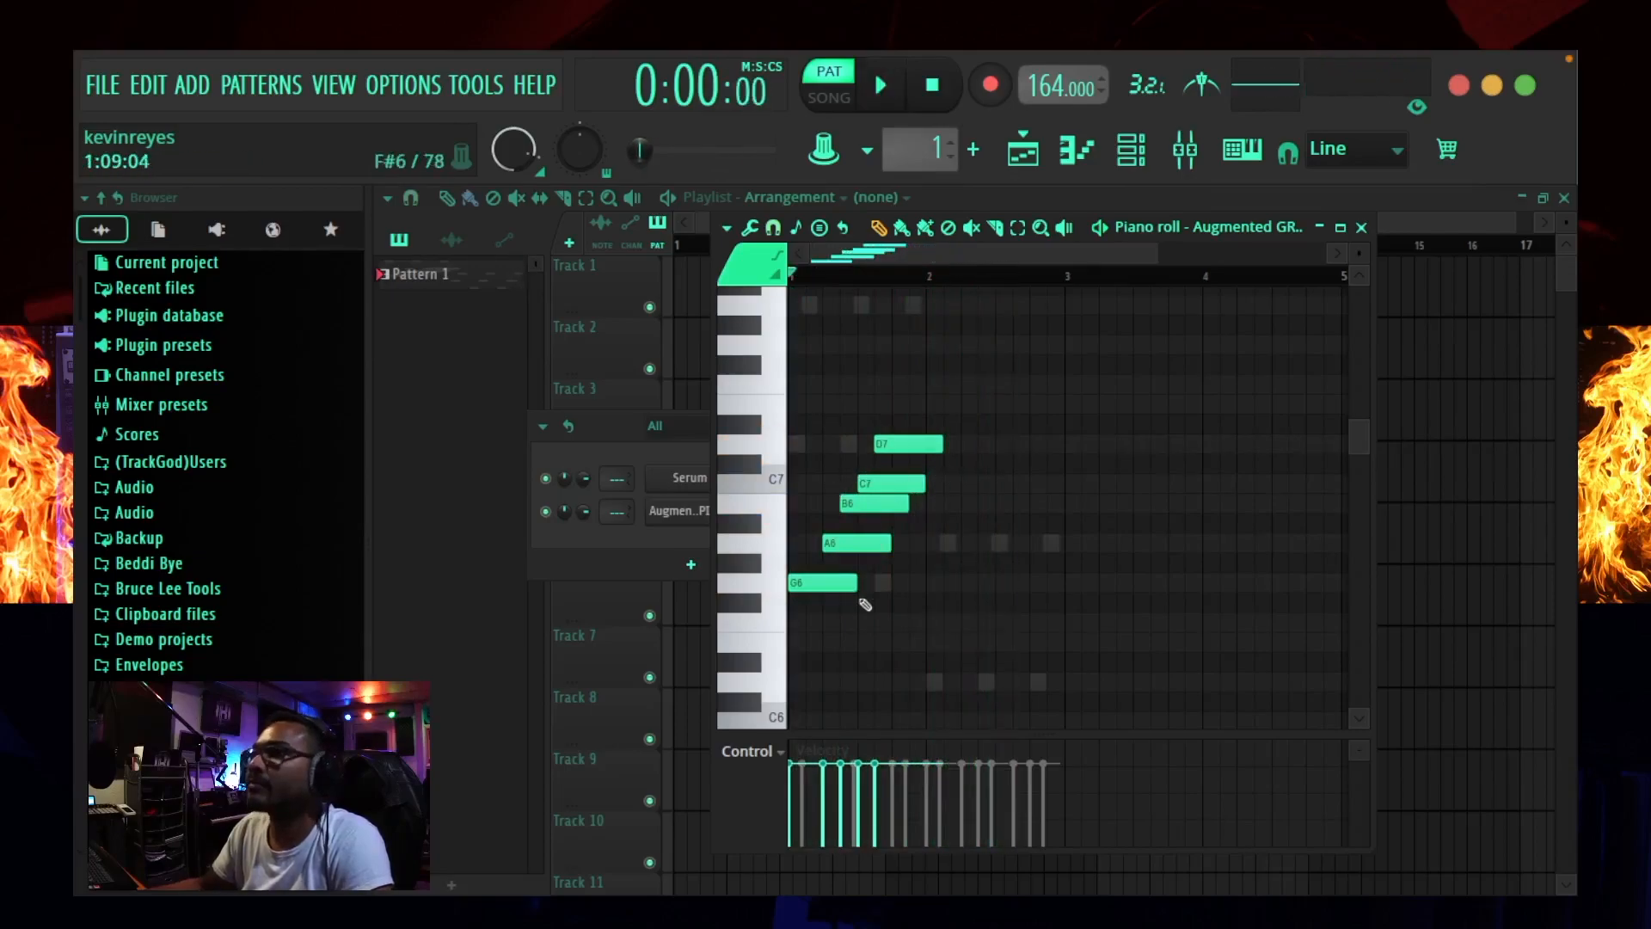
Step: Place a descending run of A7, G7, F7, E7 and D7 across bar 2 and play the pattern
left_click(937, 304)
left_click(972, 345)
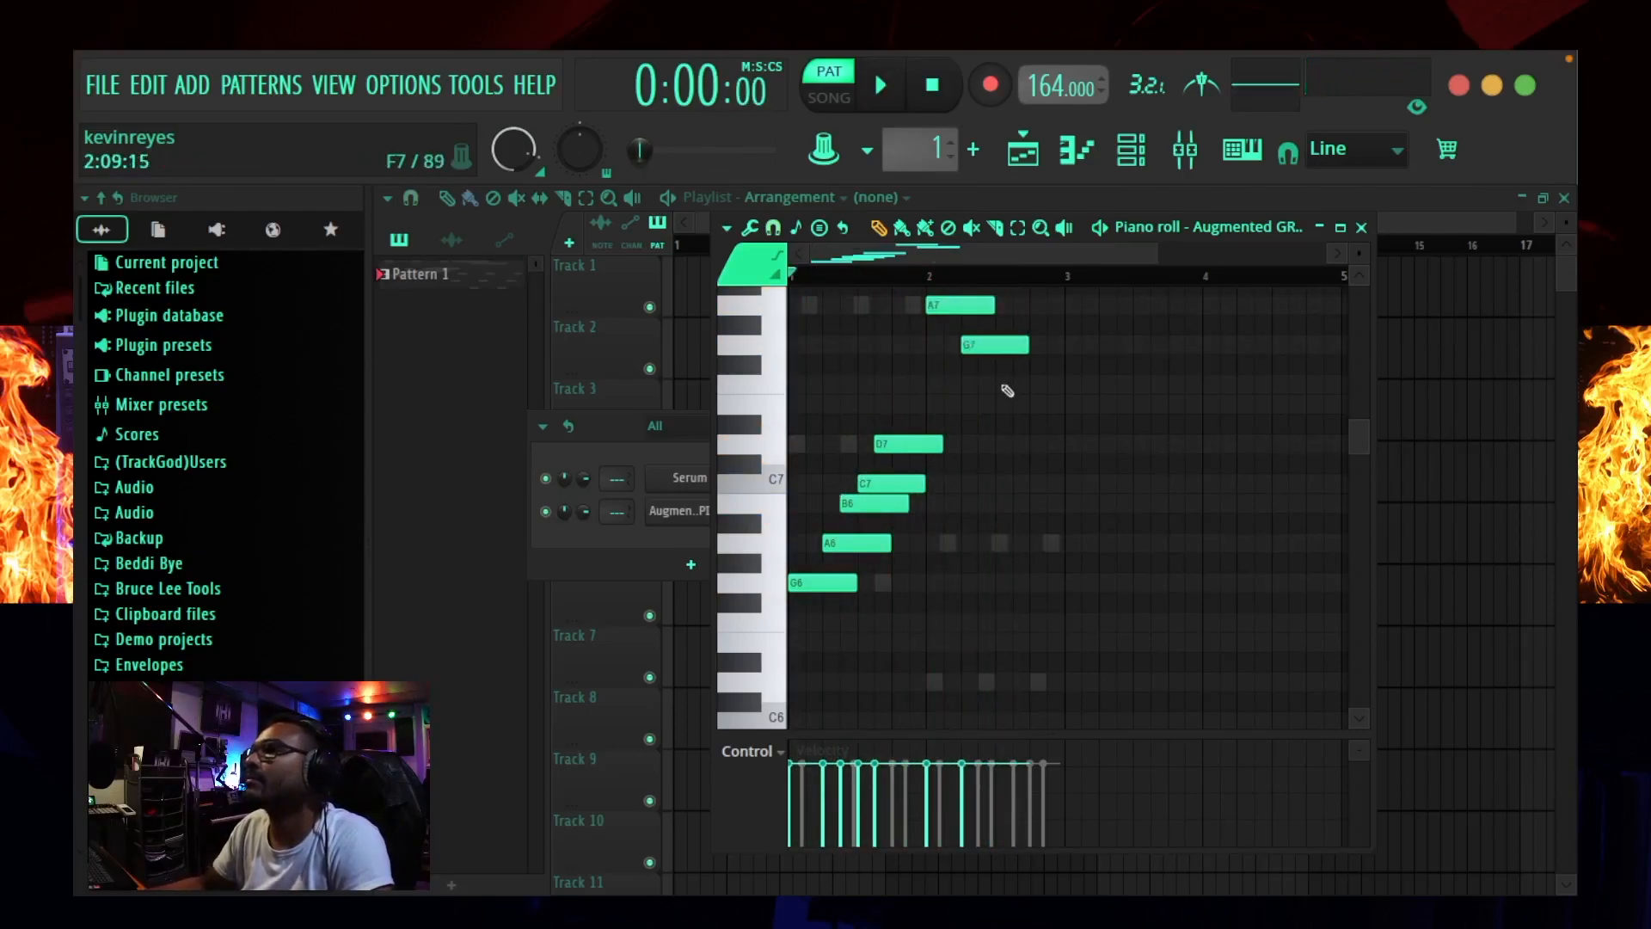
left_click(1006, 385)
left_click(1019, 403)
left_click(1040, 442)
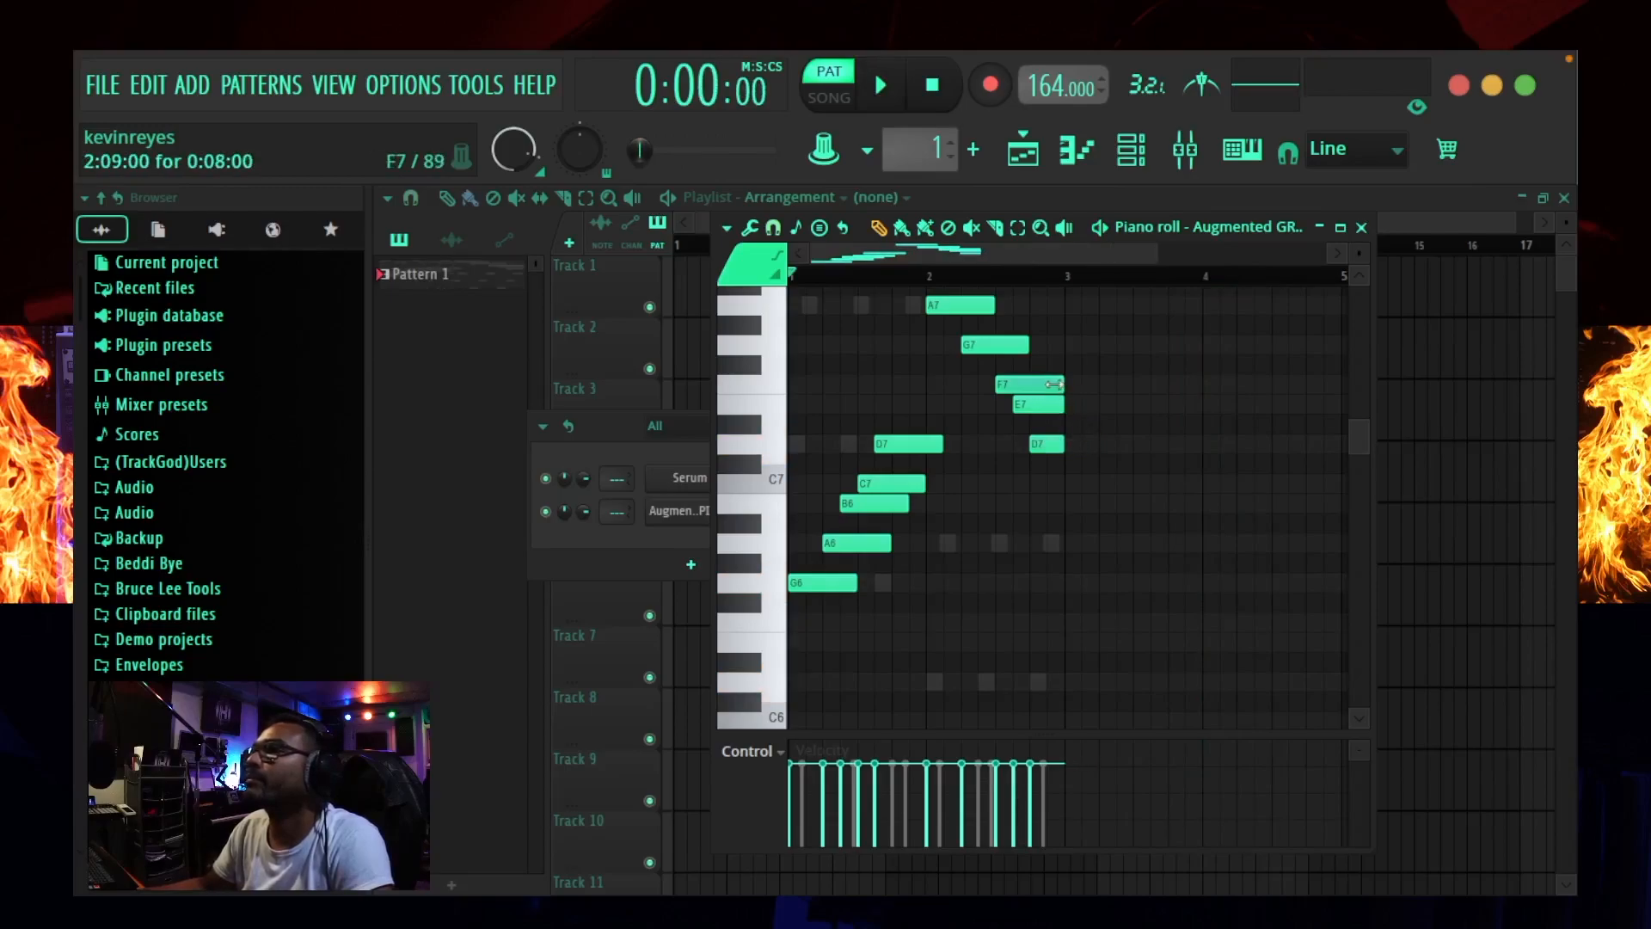
key("space")
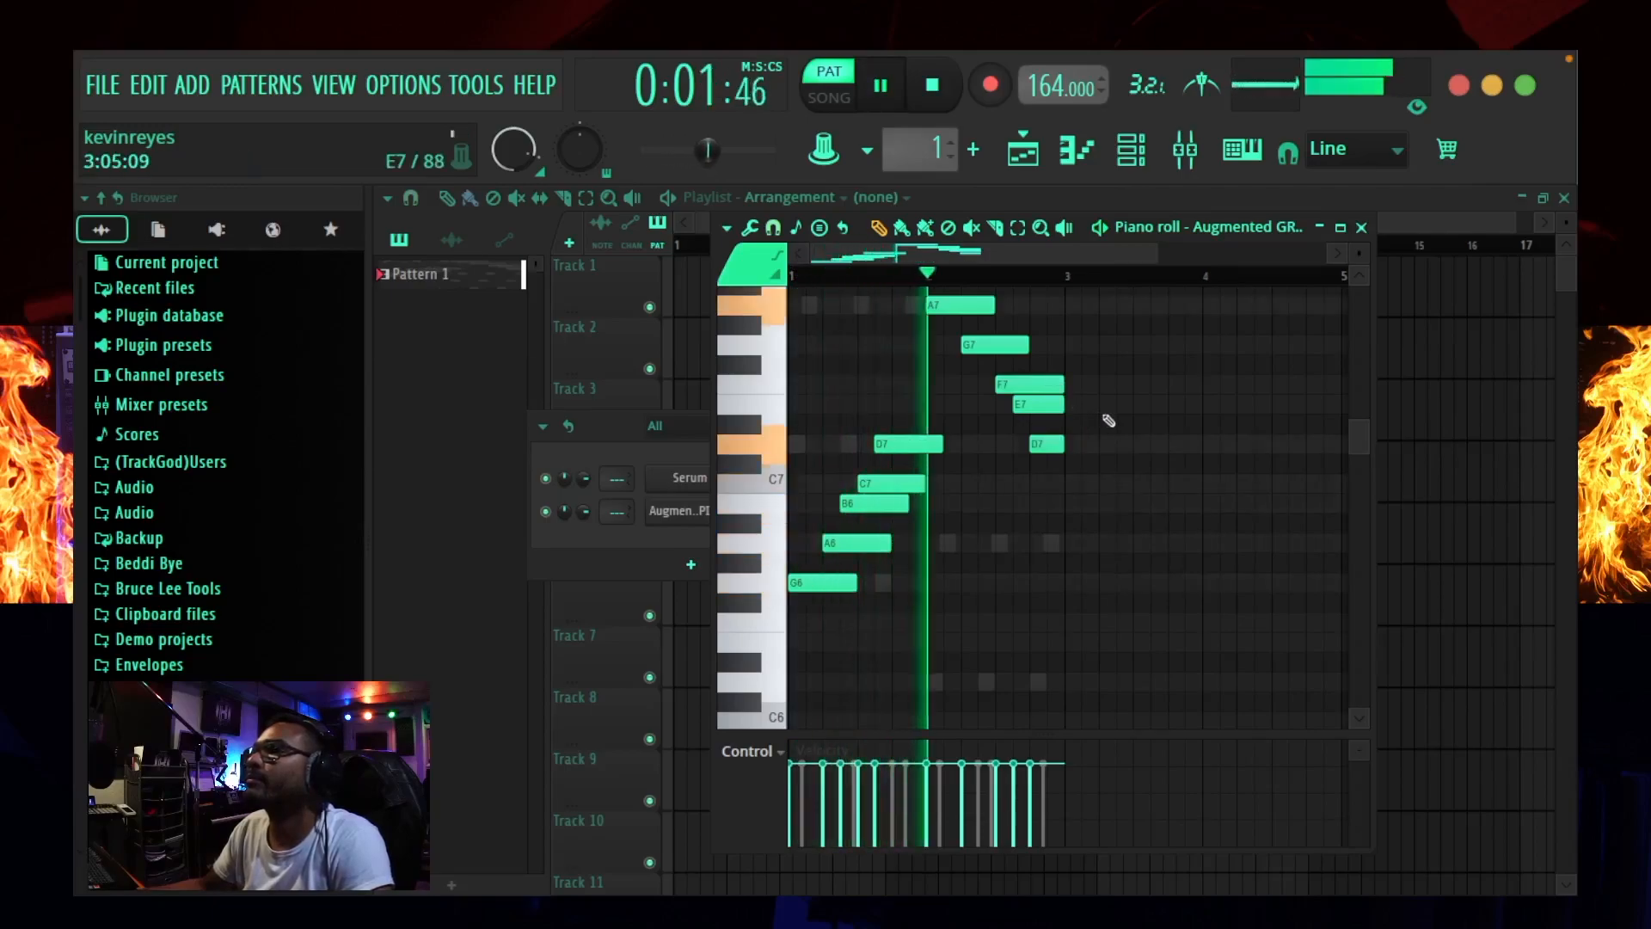
key("space")
Step: Close the piano roll and route the Serum and Augmented GRAND PIANO channels to mixer tracks 1 and 2
left_click(1362, 228)
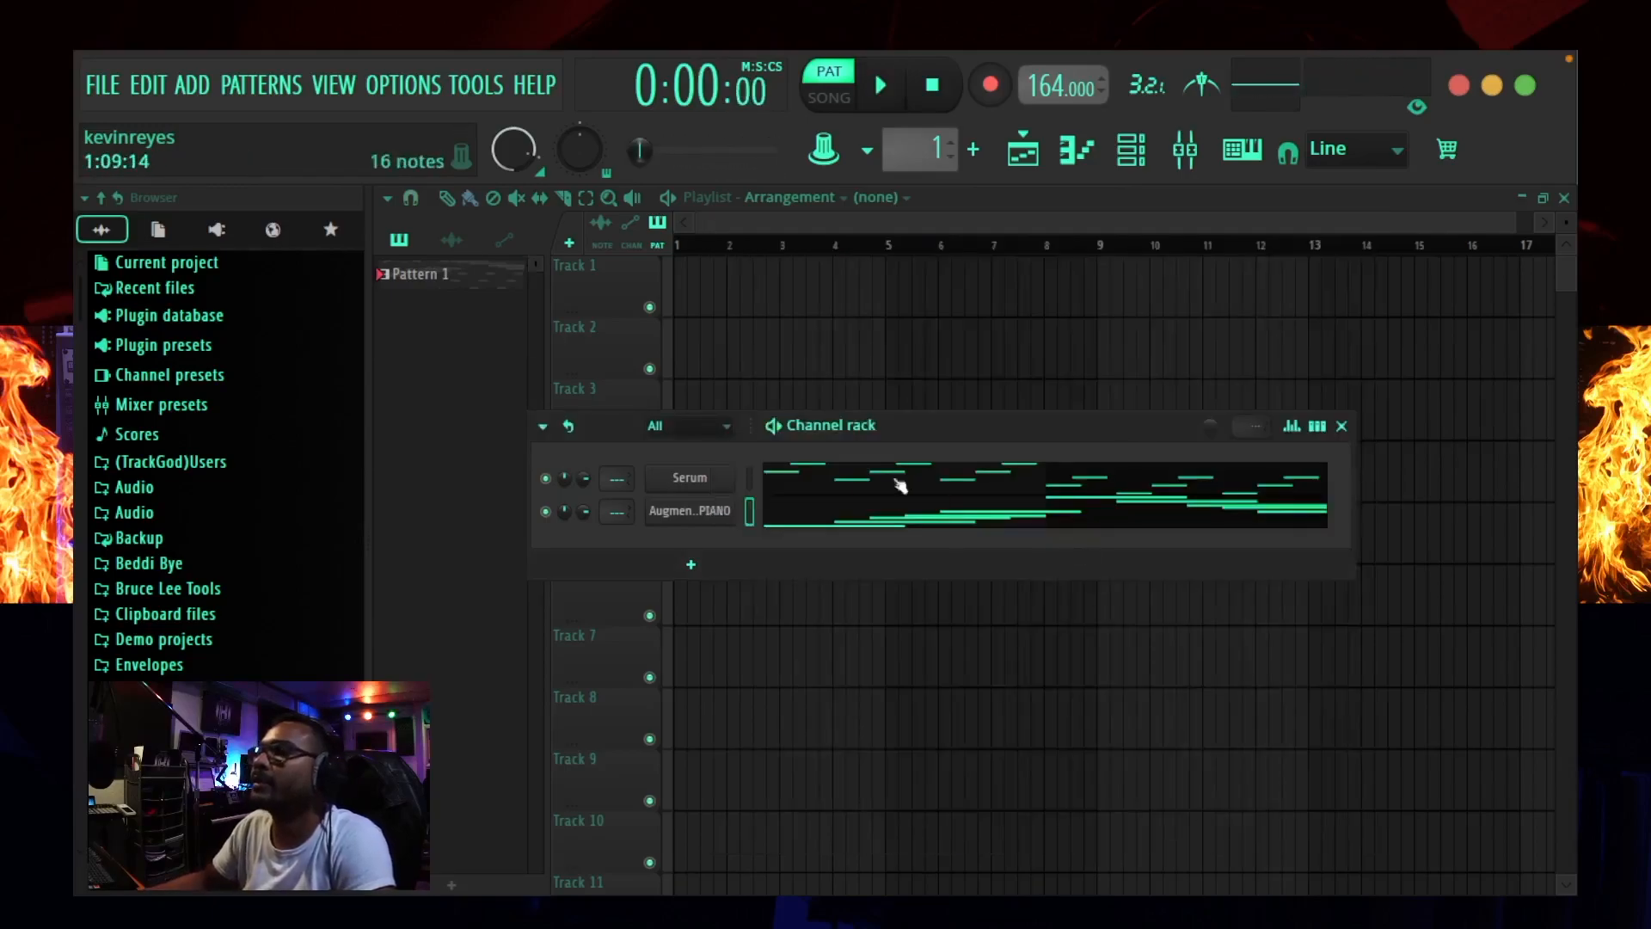
left_click(1187, 153)
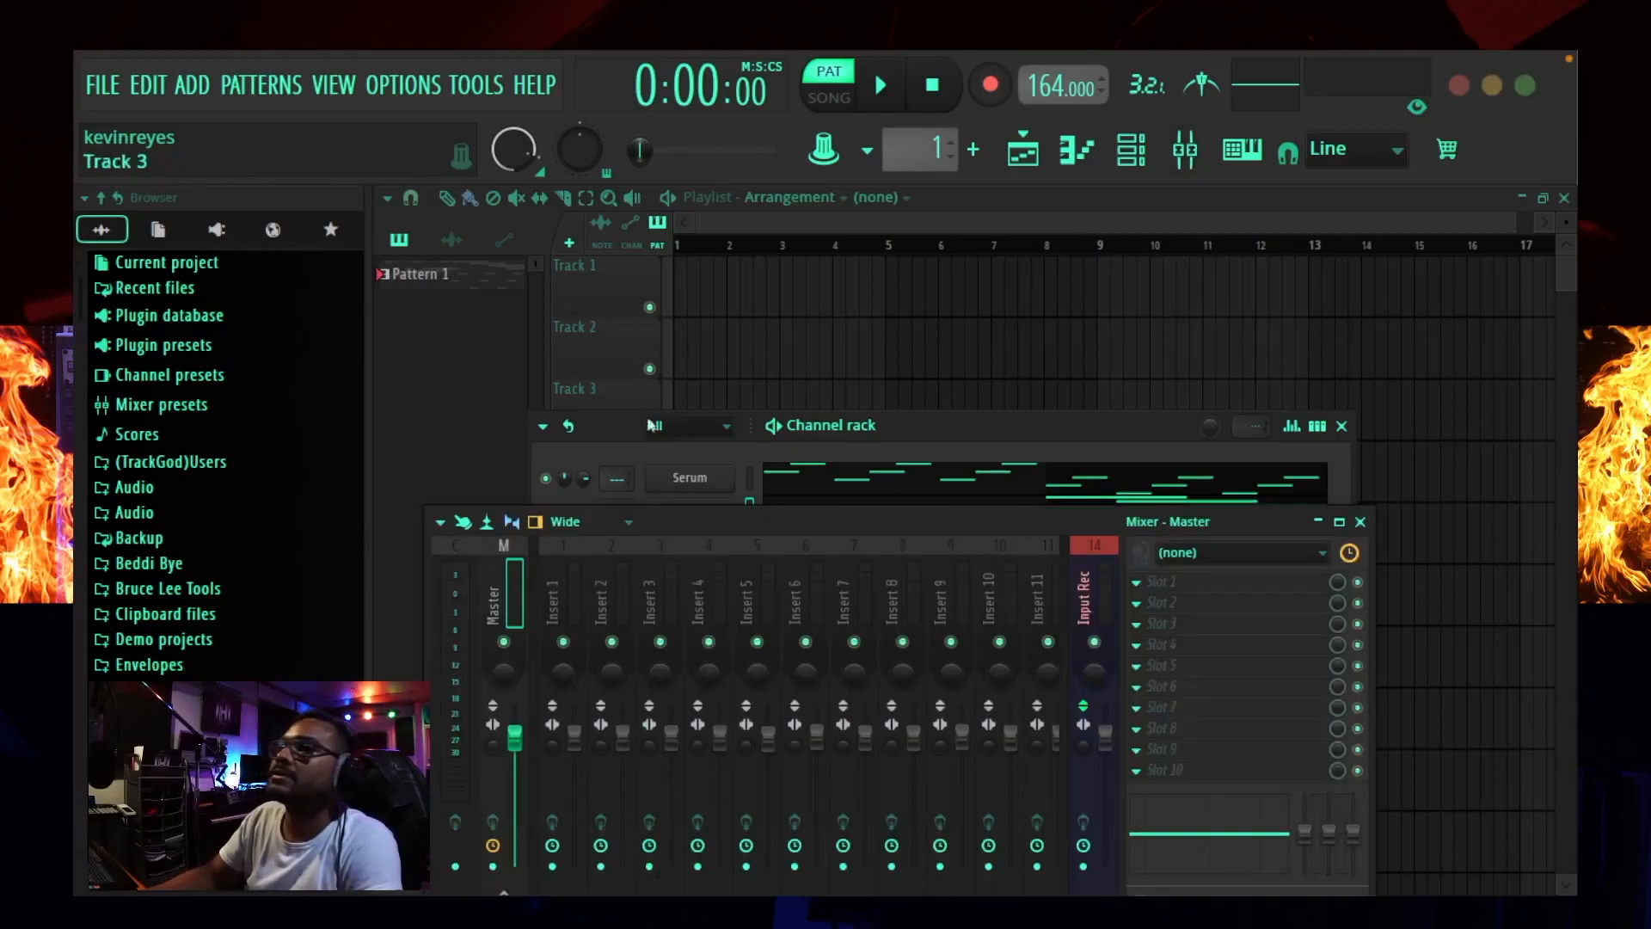
key("F9")
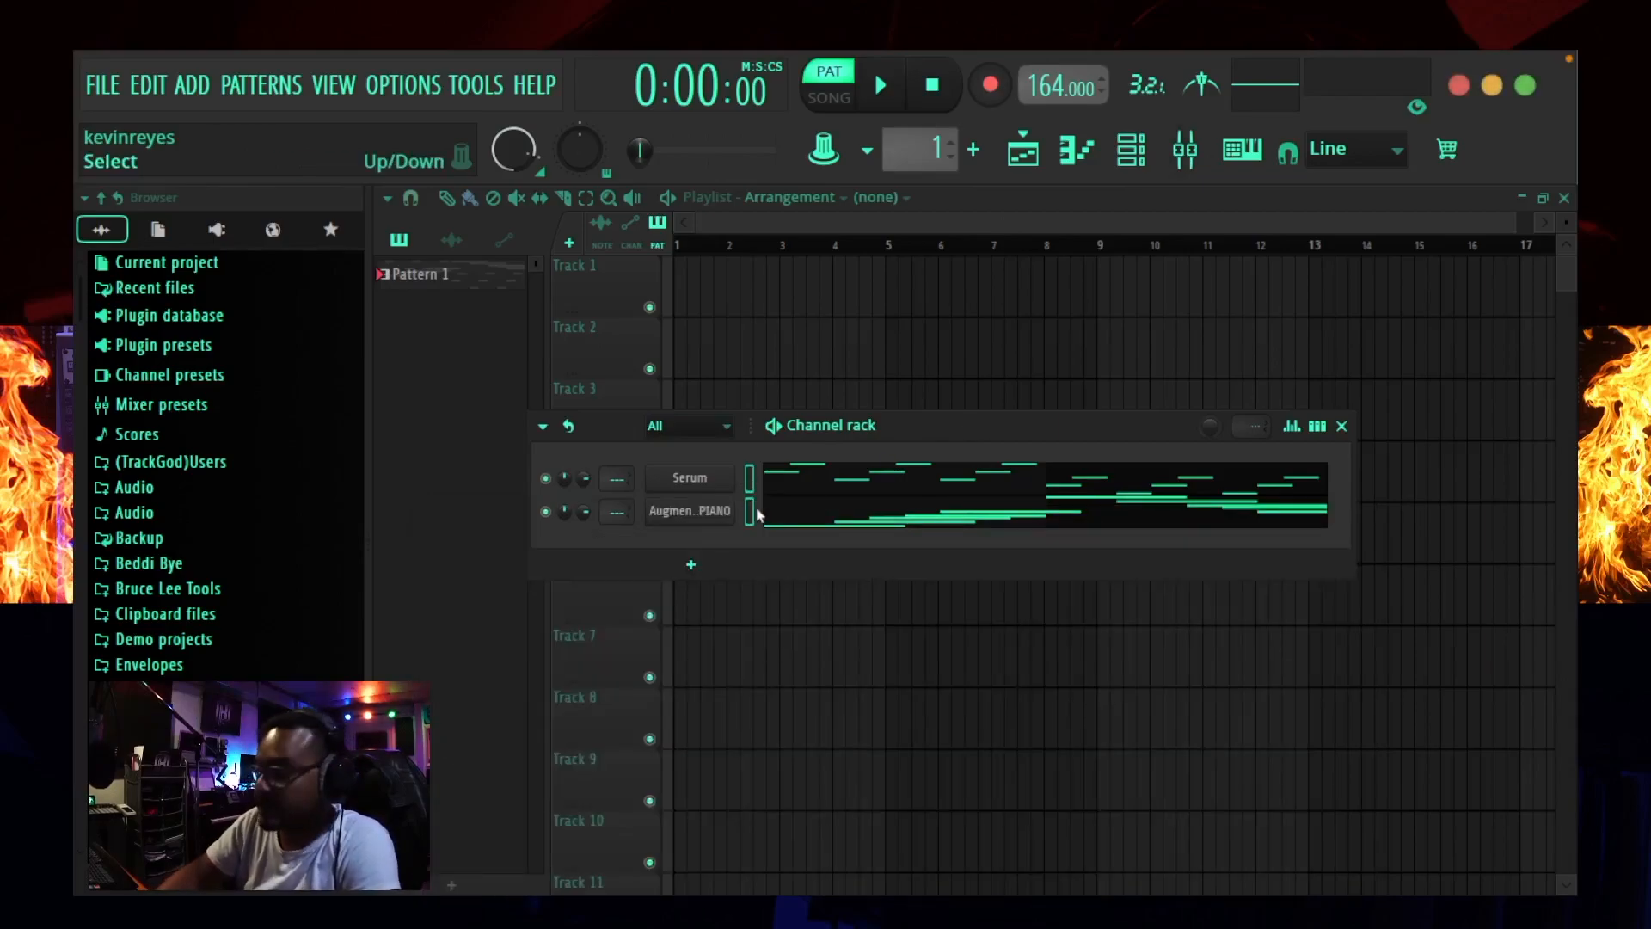
key("F9")
left_click_drag(732, 523, 696, 351)
Step: Load CLA-2A Stereo in the first effect slot of the Serum mixer track and set Peak Reduction to 55
left_click(520, 434)
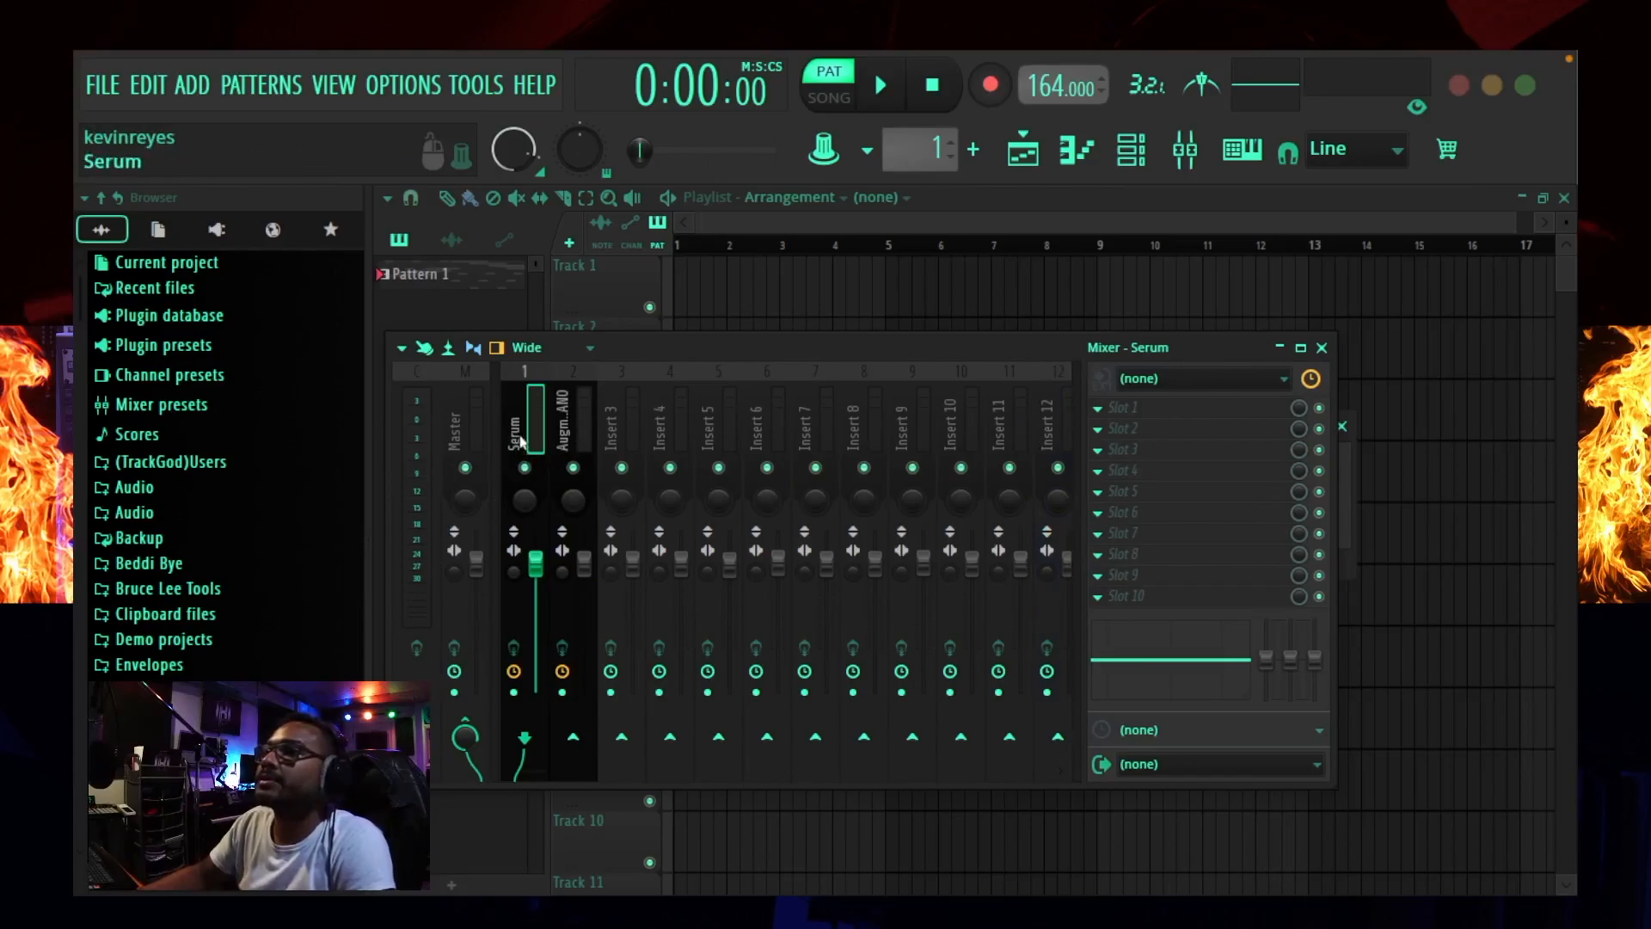
left_click(1131, 409)
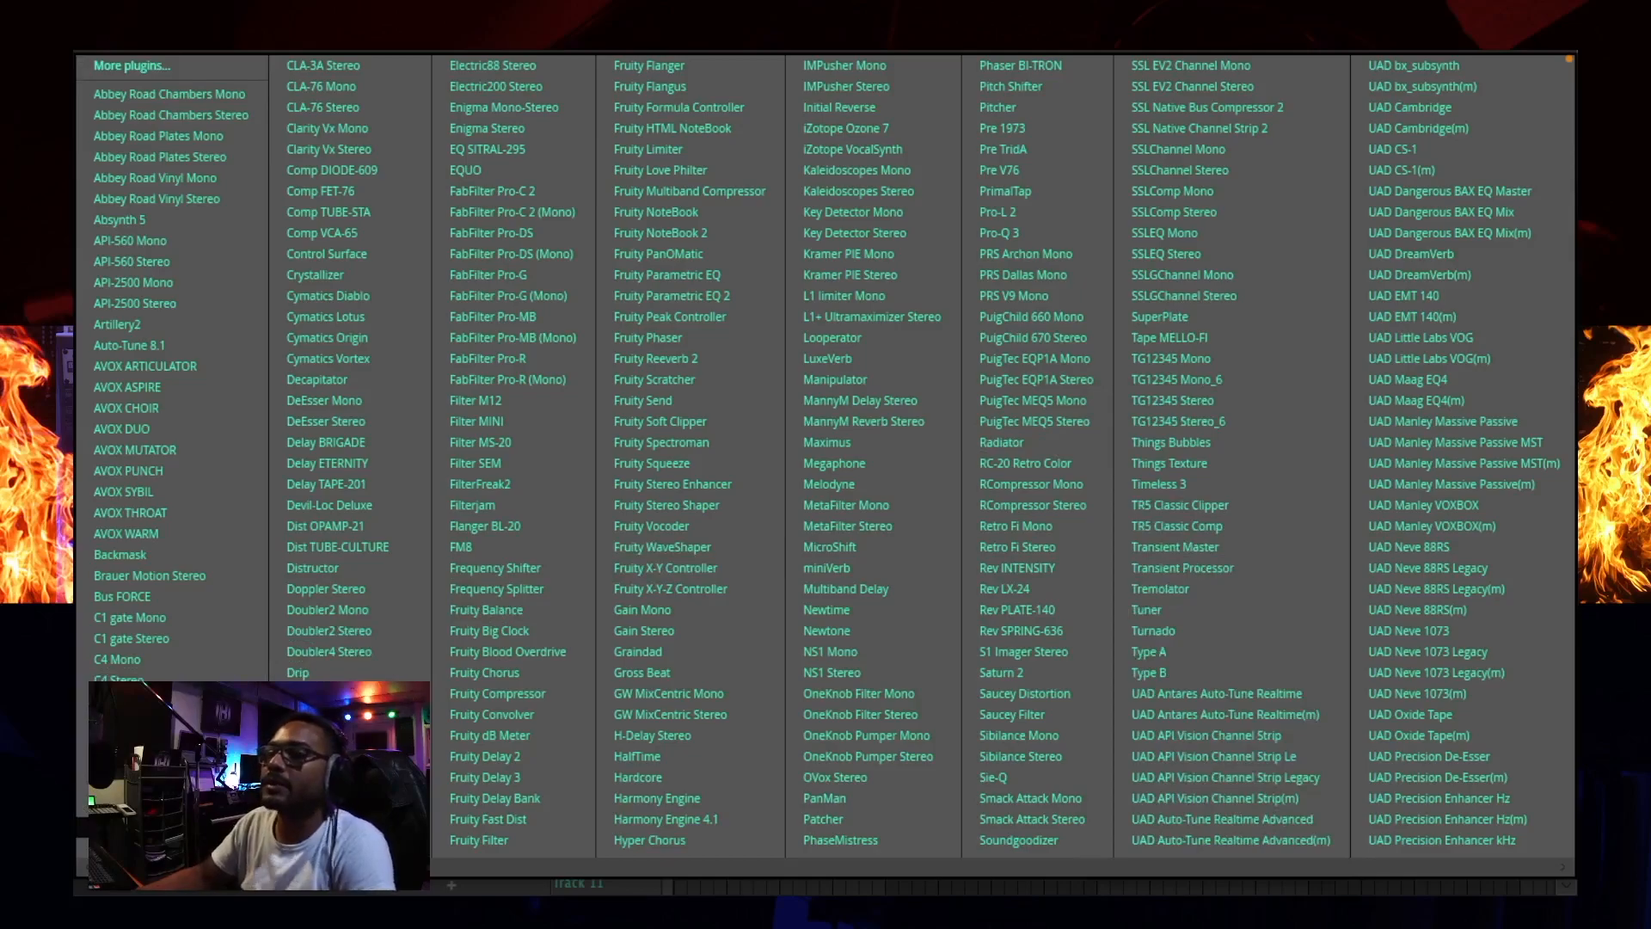
left_click(132, 806)
left_click_drag(733, 433, 733, 443)
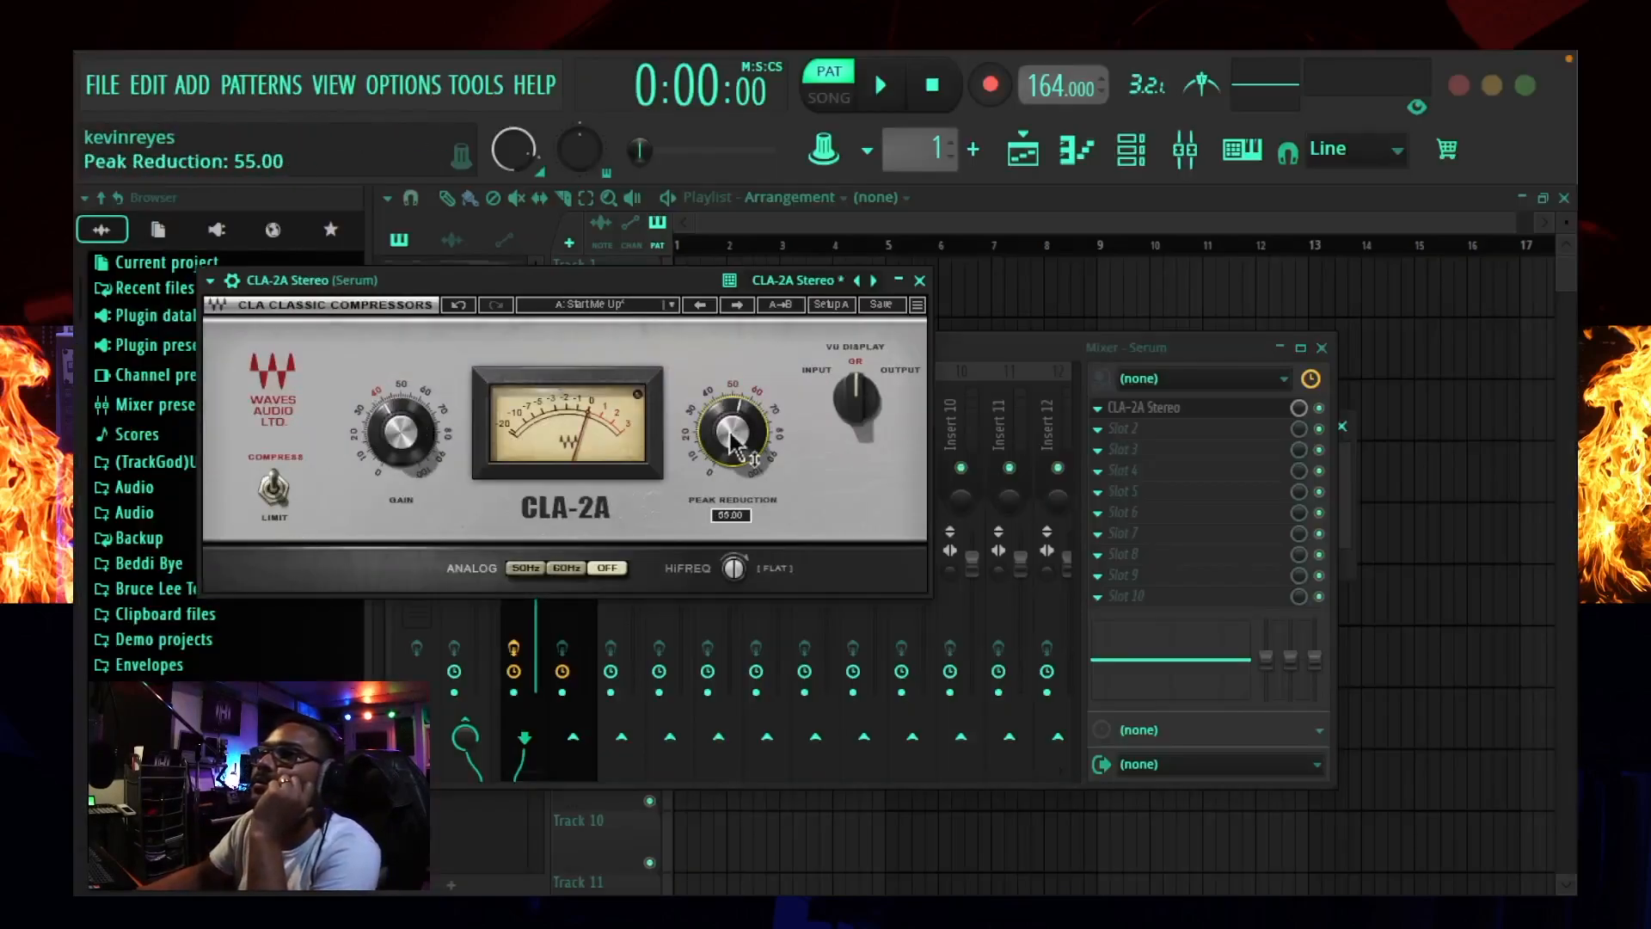
Step: Mute the piano mixer track, lower the Serum track's volume to about 81%, and unmute the piano during playback
left_click_drag(384, 440, 384, 438)
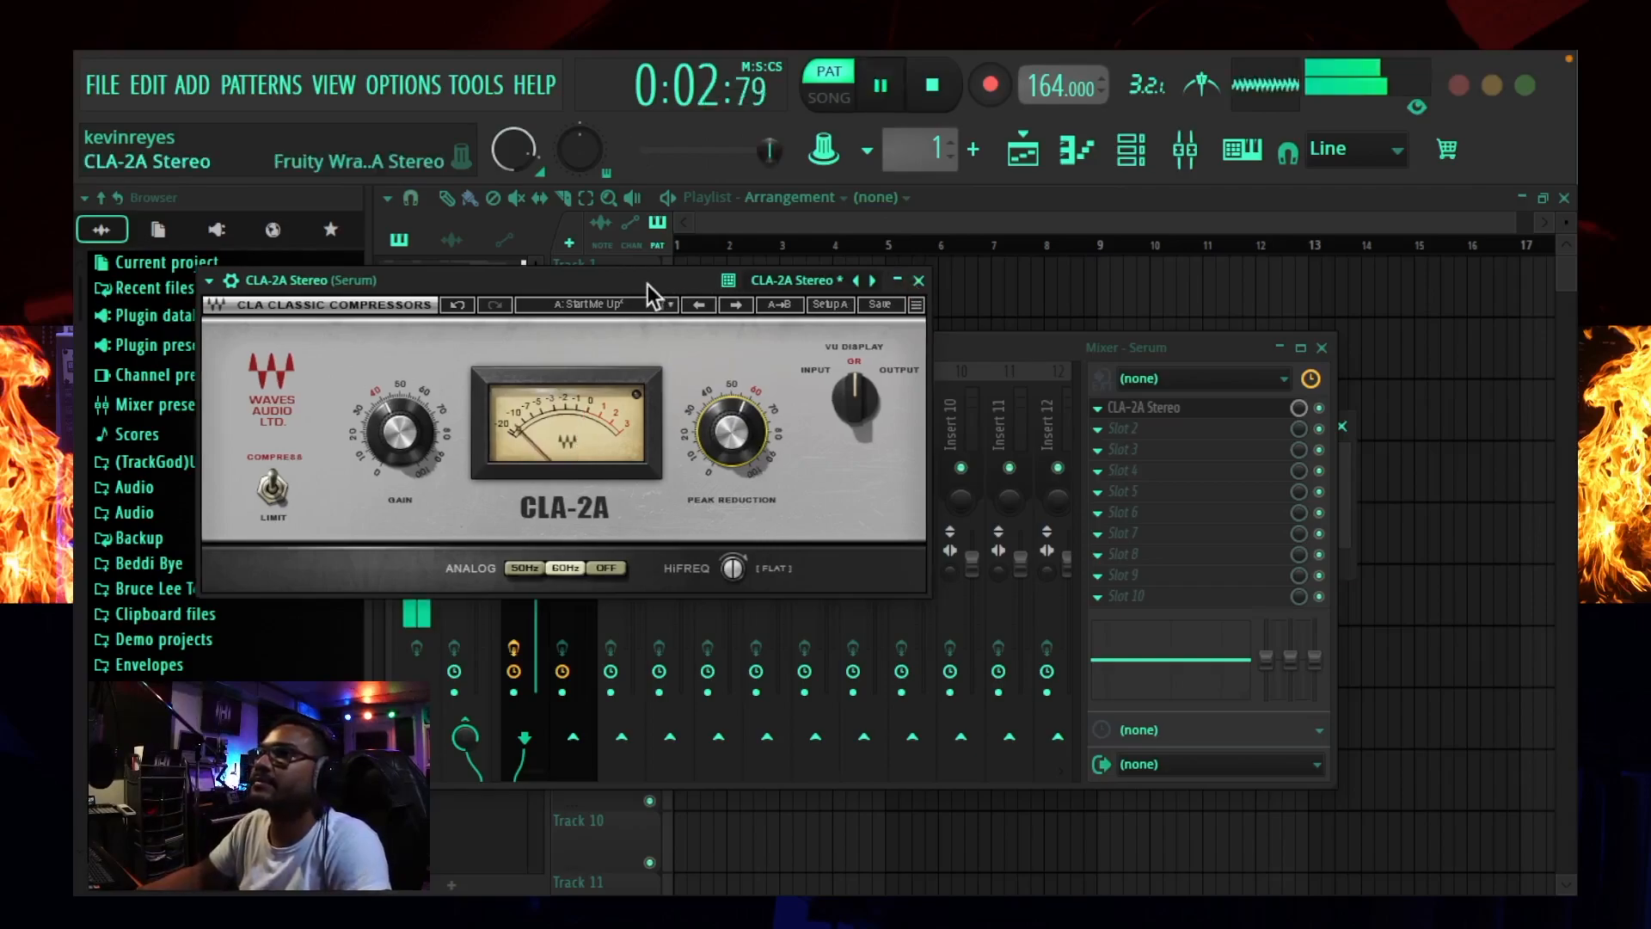
left_click_drag(648, 286, 1055, 582)
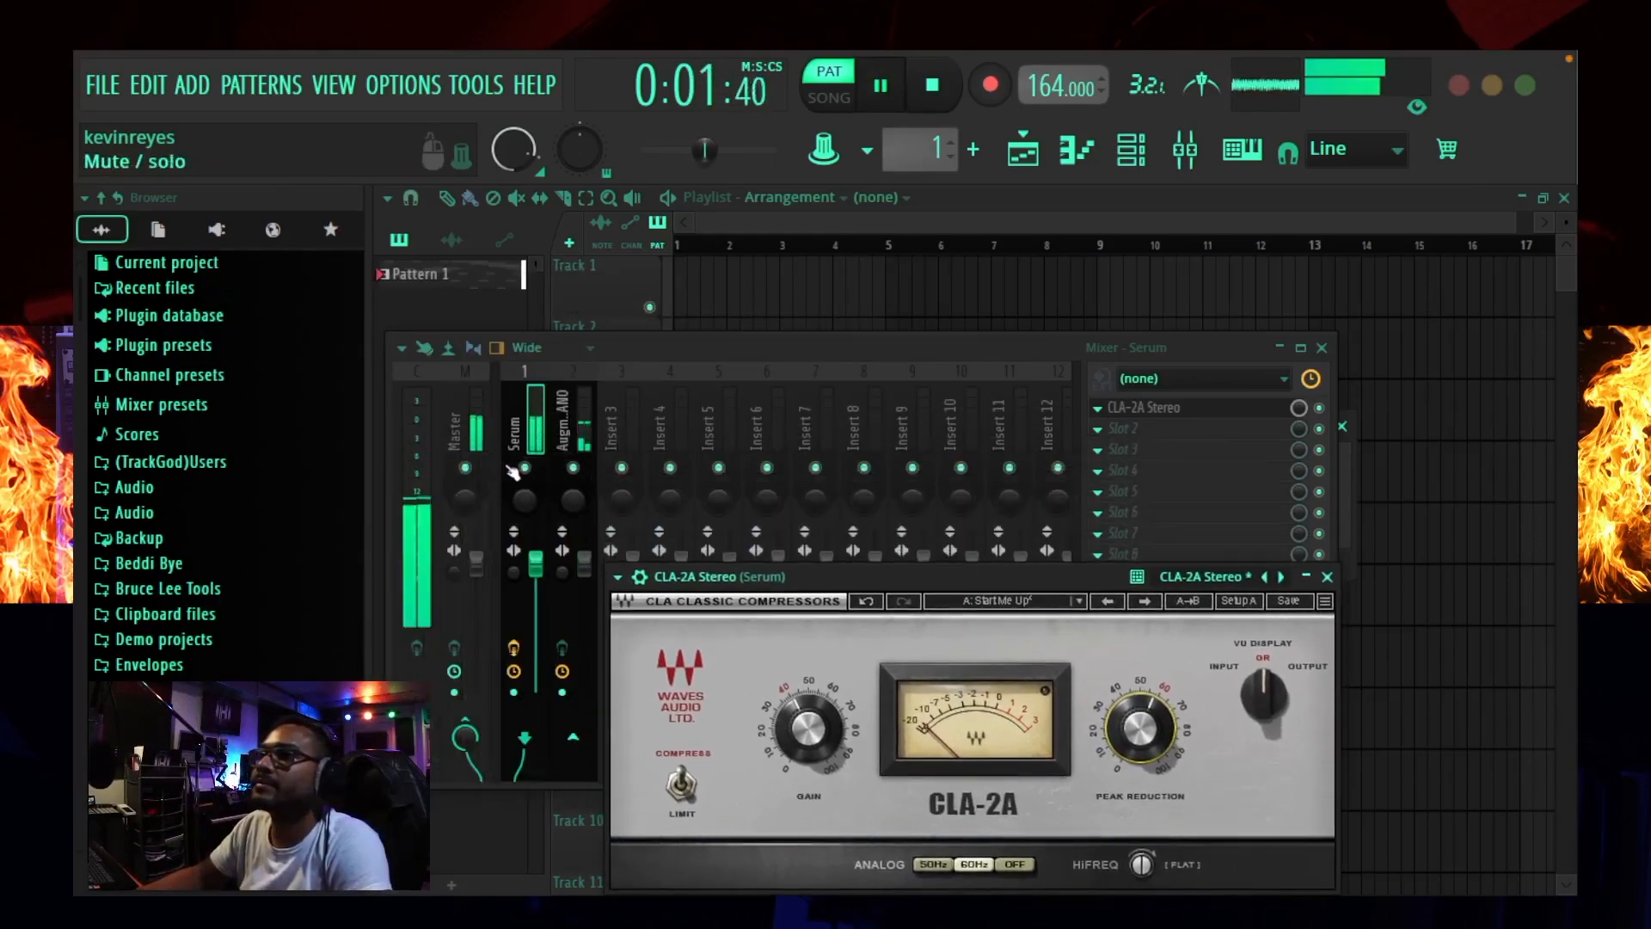
left_click(573, 466)
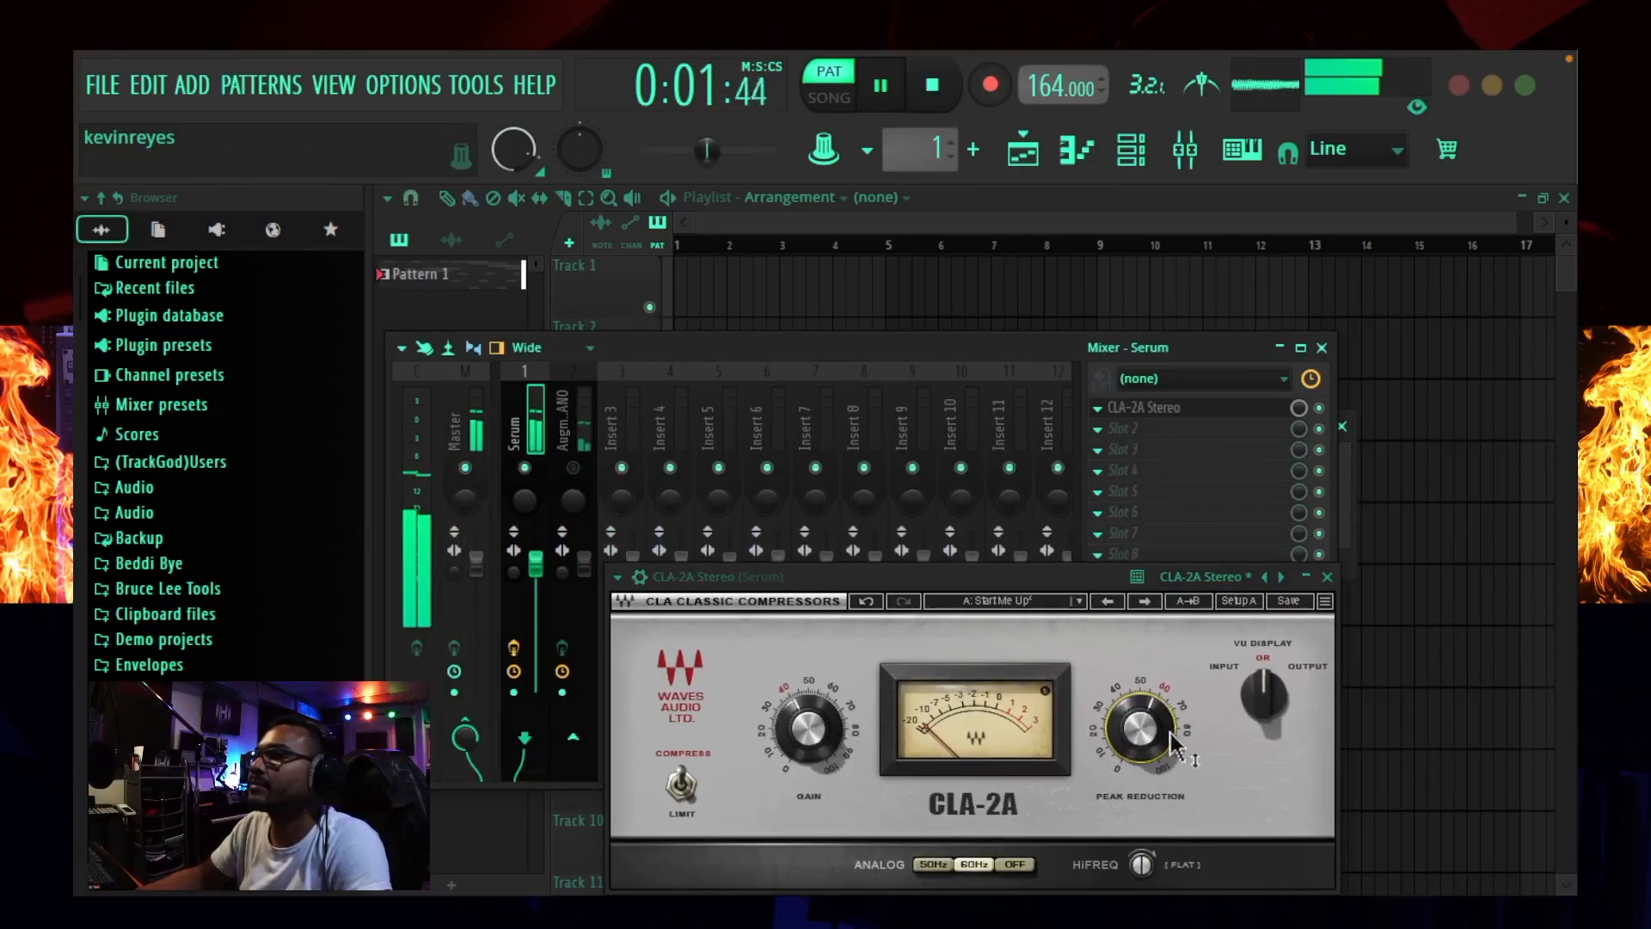
left_click_drag(1173, 729, 1173, 733)
left_click_drag(535, 585, 561, 634)
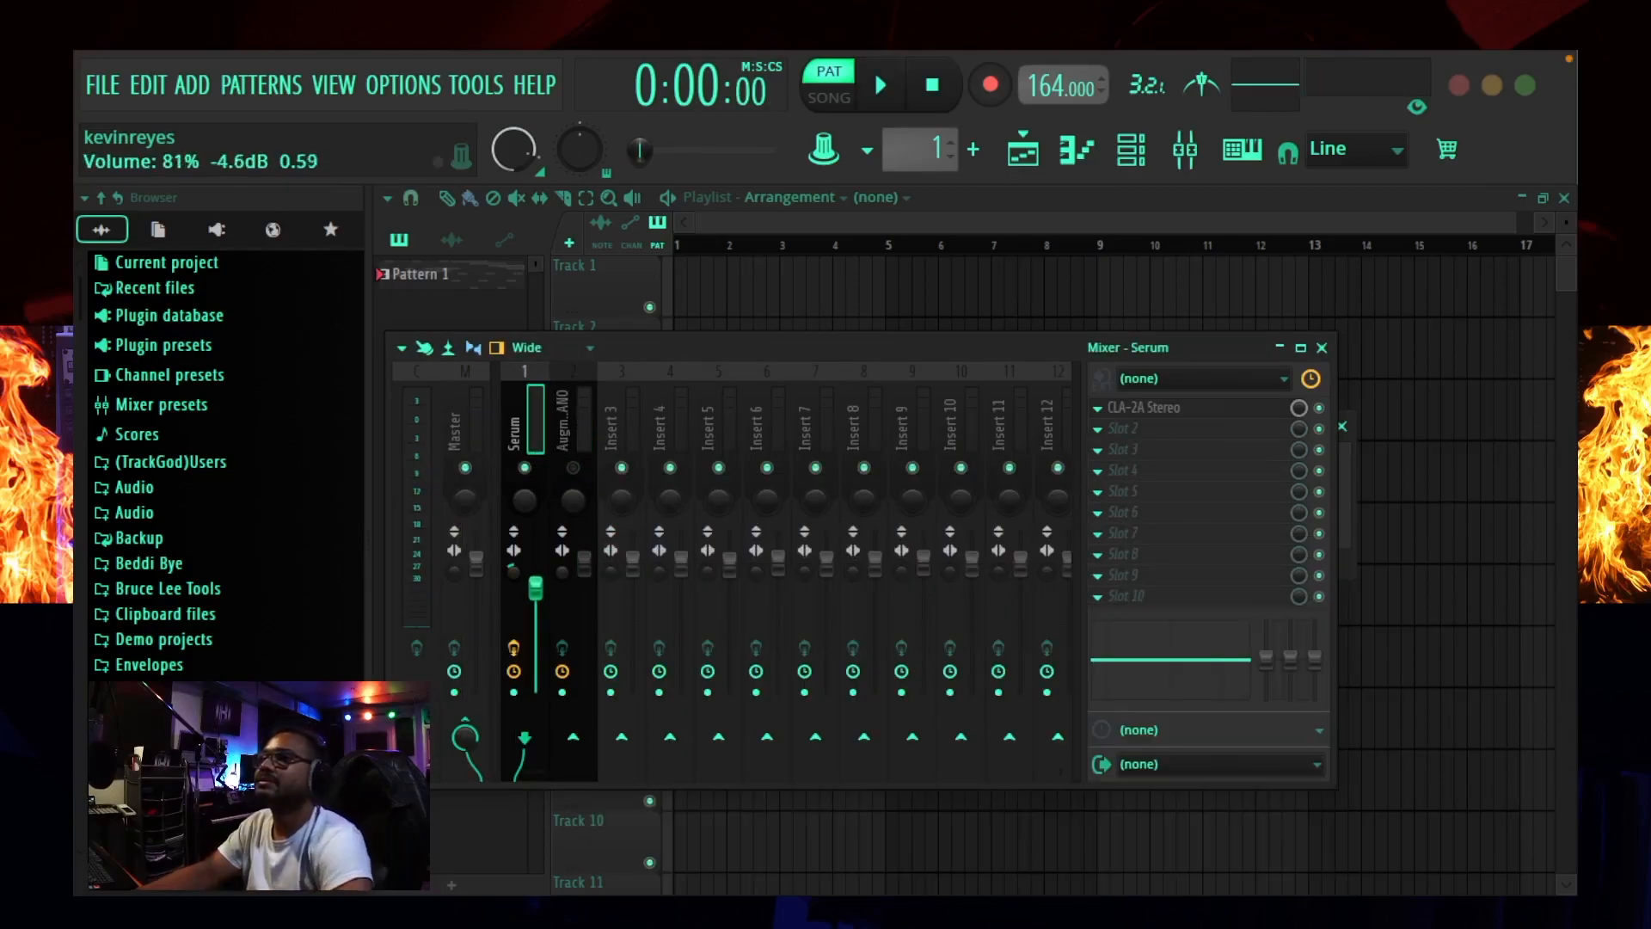
key("space")
left_click(575, 468)
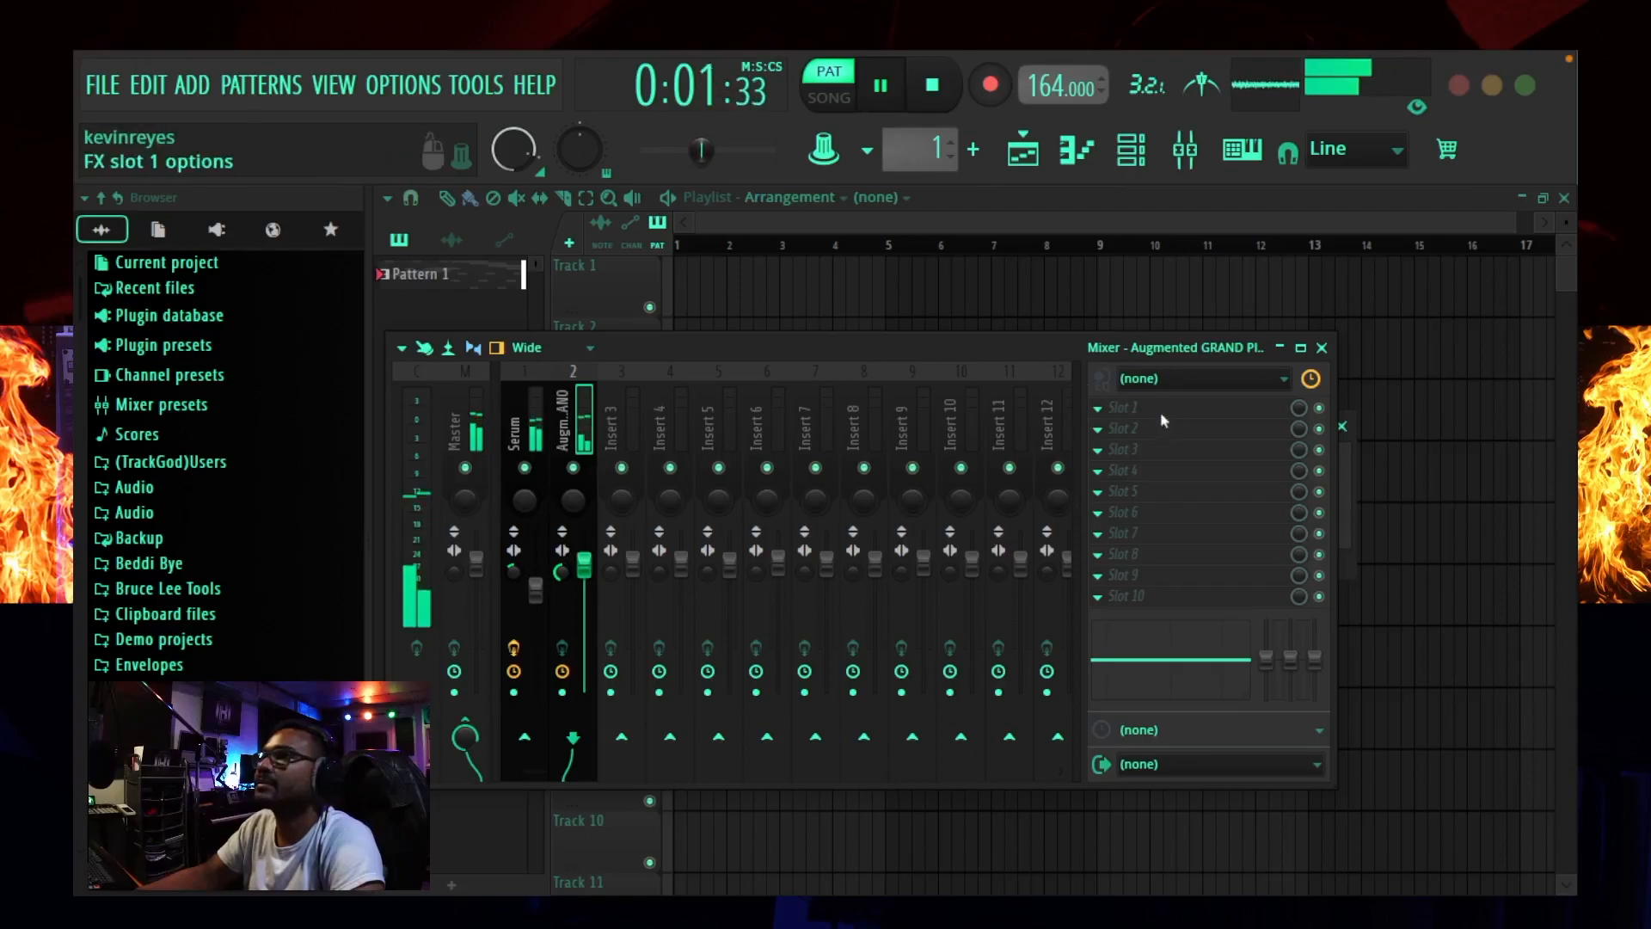
Step: Load Chorus JUN-6 and CLA-2A Stereo in the first two effect slots of the Augmented GRAND PIANO mixer track
left_click(1101, 407)
mouse_move(1127, 403)
left_click(311, 673)
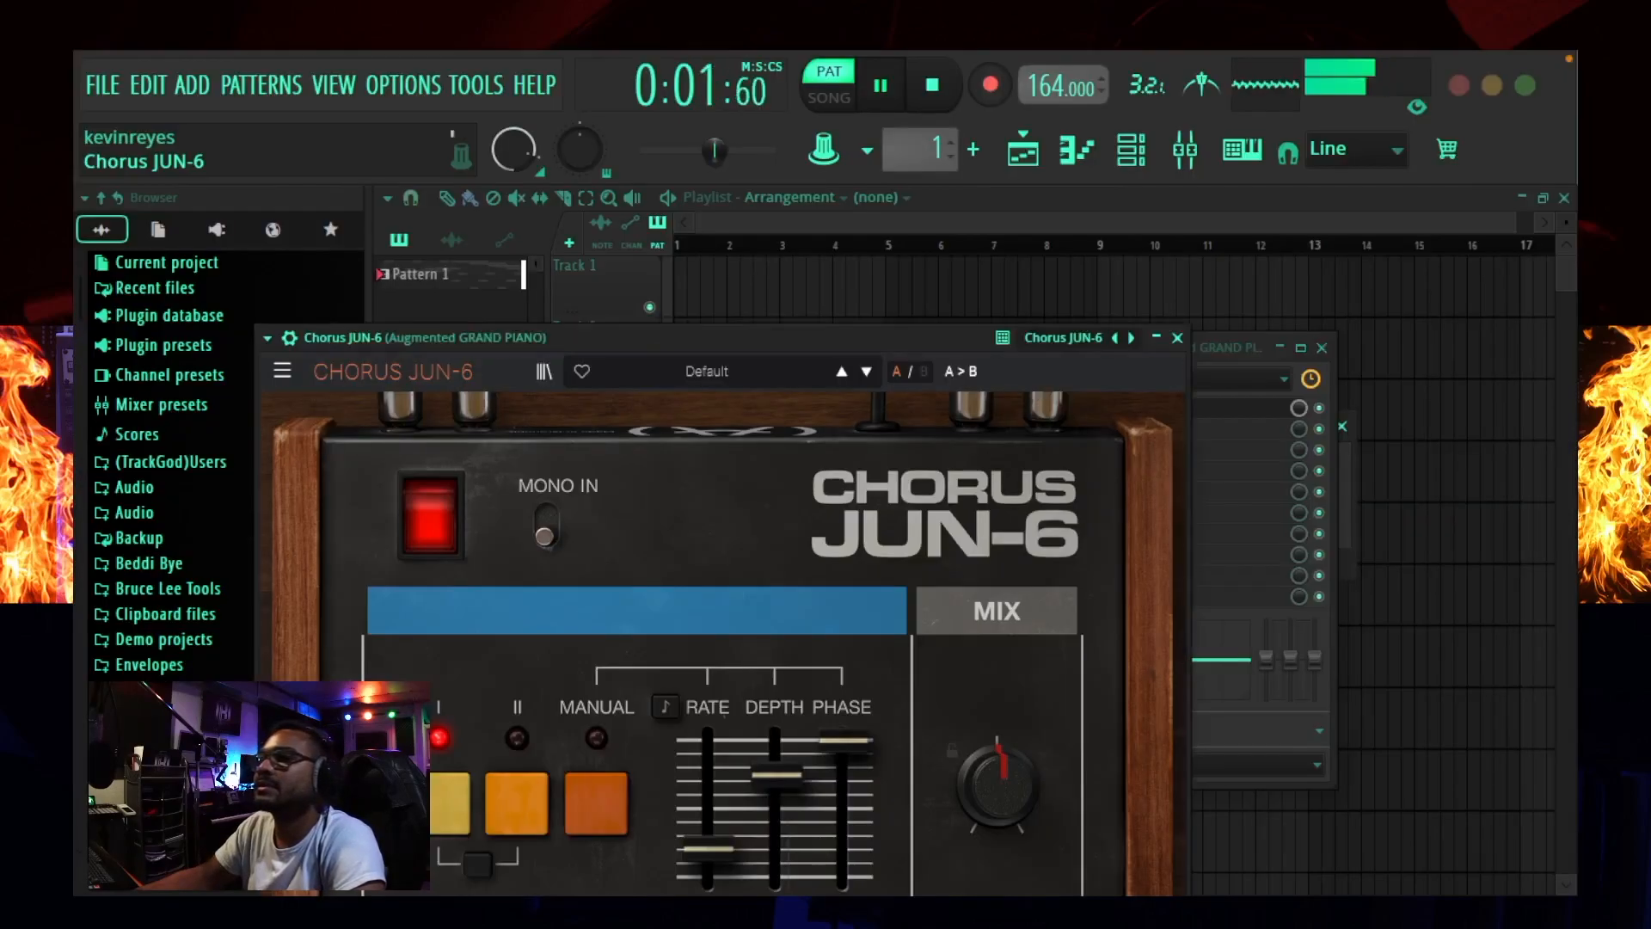
left_click_drag(872, 337, 843, 184)
left_click(833, 224)
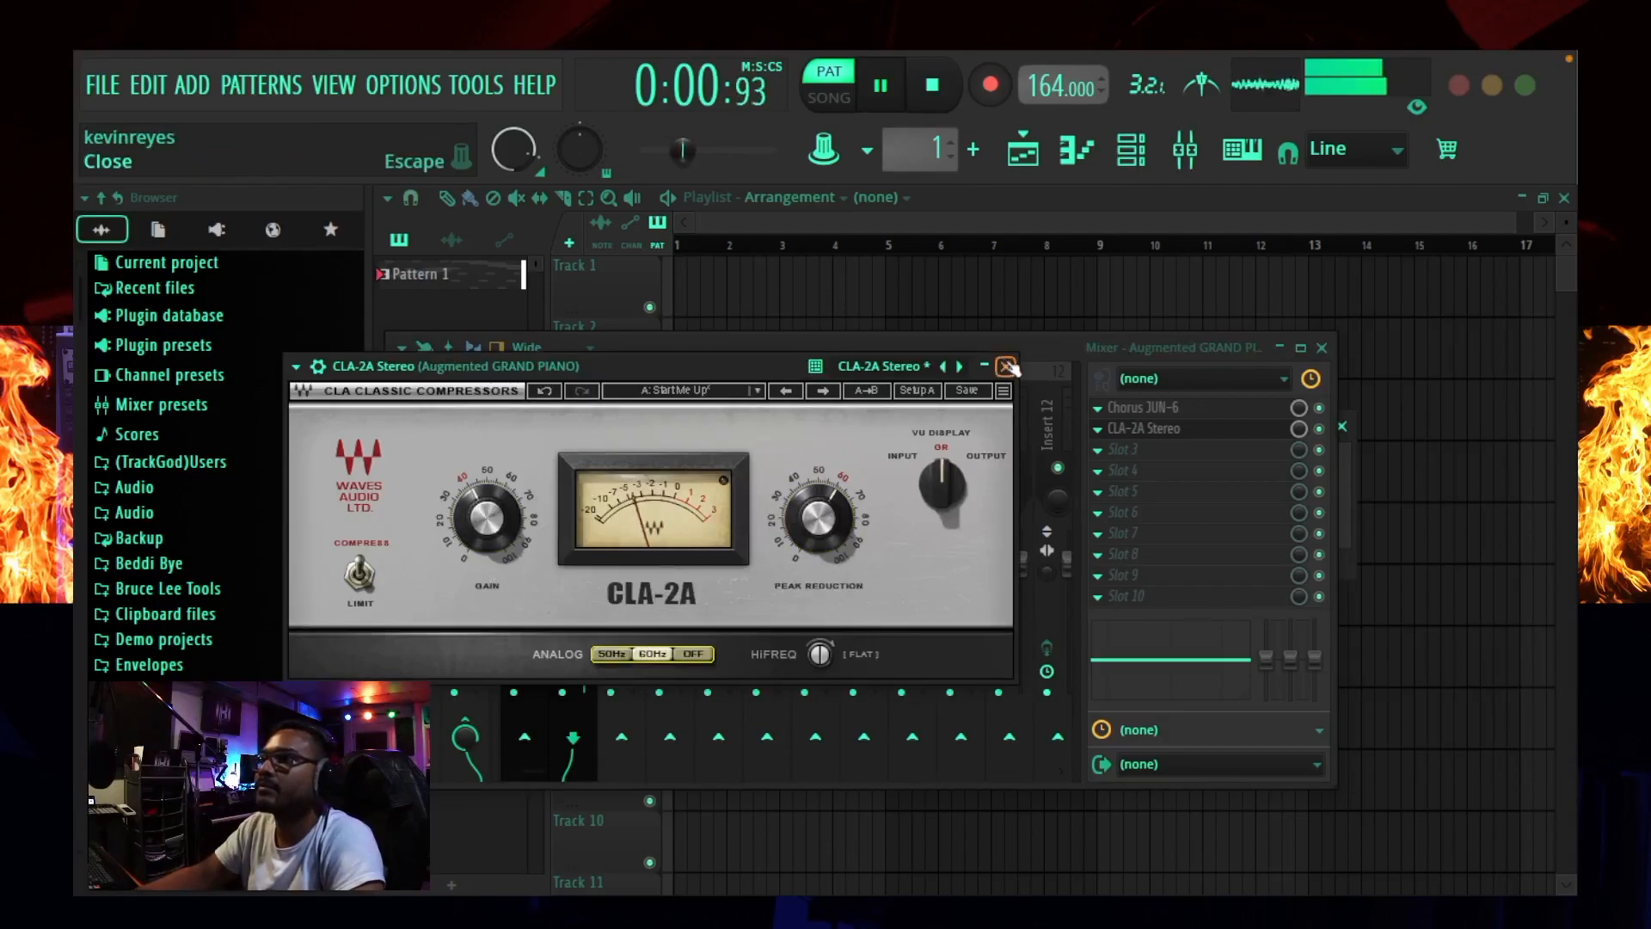
left_click(1005, 366)
Step: Lower the Augmented GRAND PIANO track's volume to about 81%, close the mixer and stop playback
left_click_drag(584, 570, 584, 588)
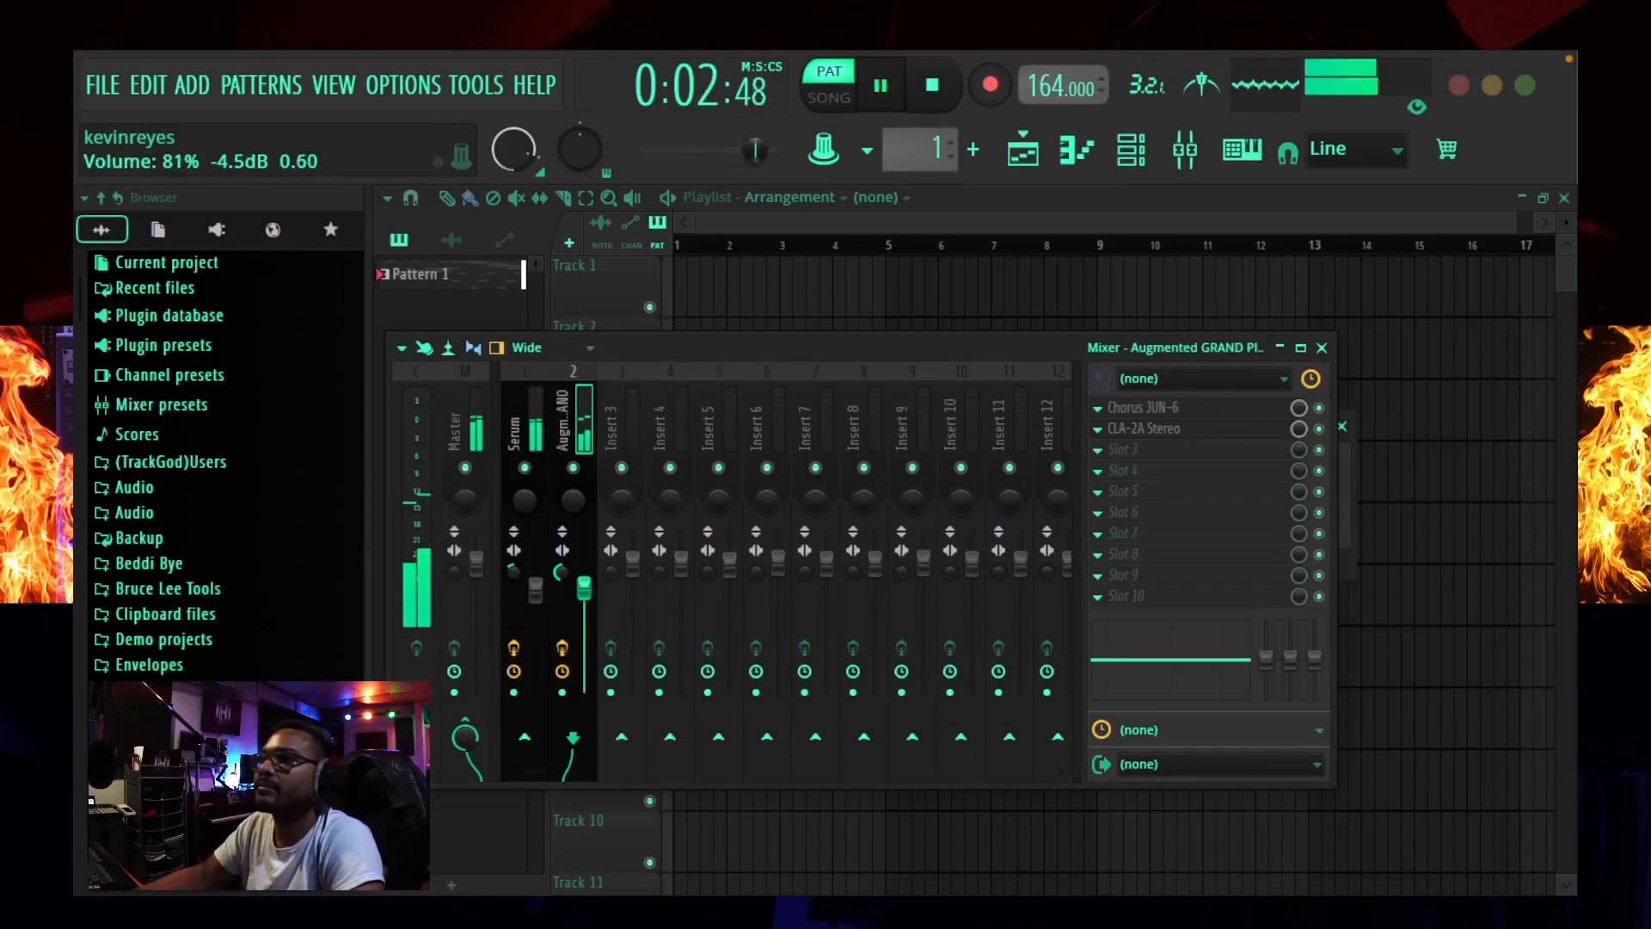
left_click(1323, 348)
key("space")
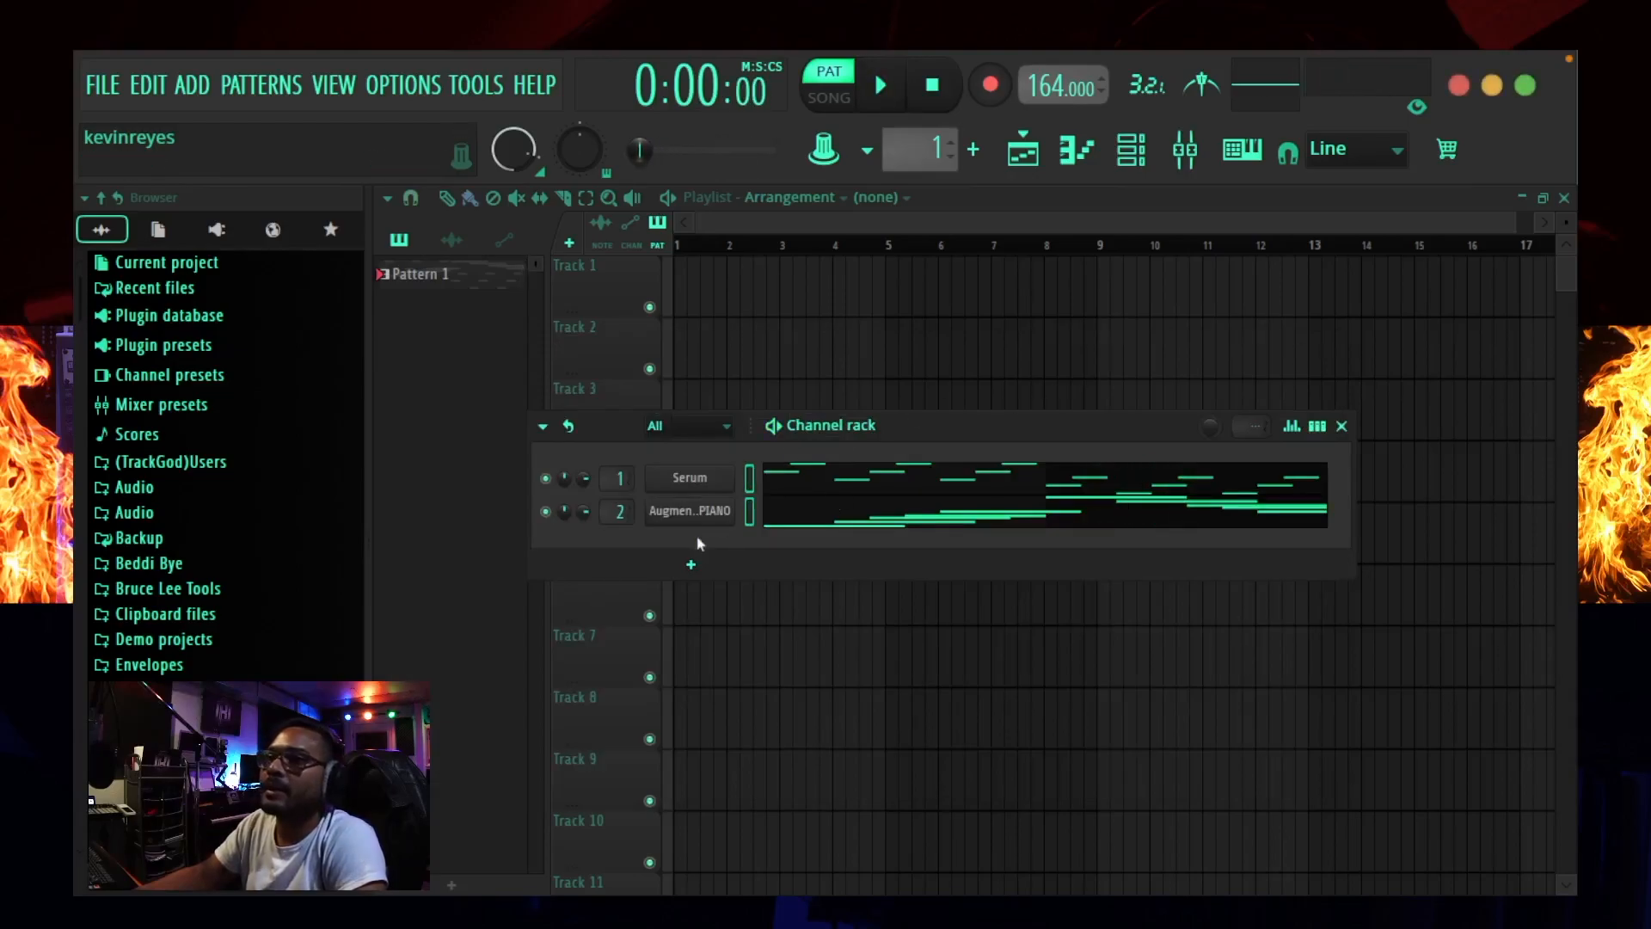
Step: Add a Guerilla Nation channel and choose the Monolith preset from its 808 category
left_click(691, 564)
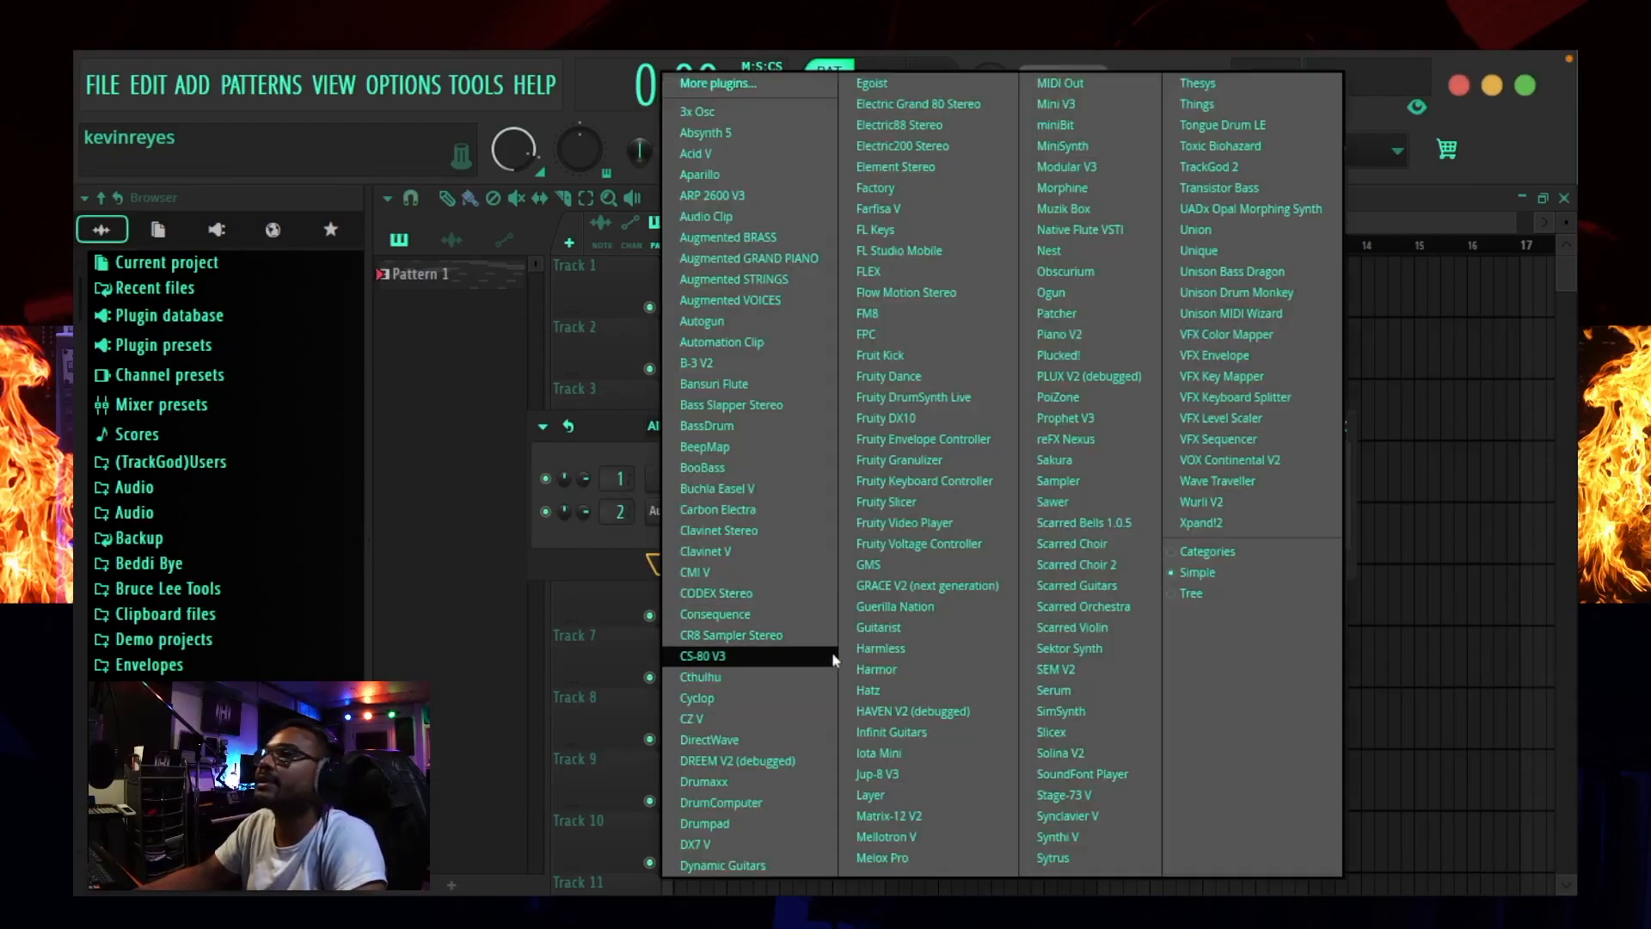
left_click(891, 607)
left_click(481, 419)
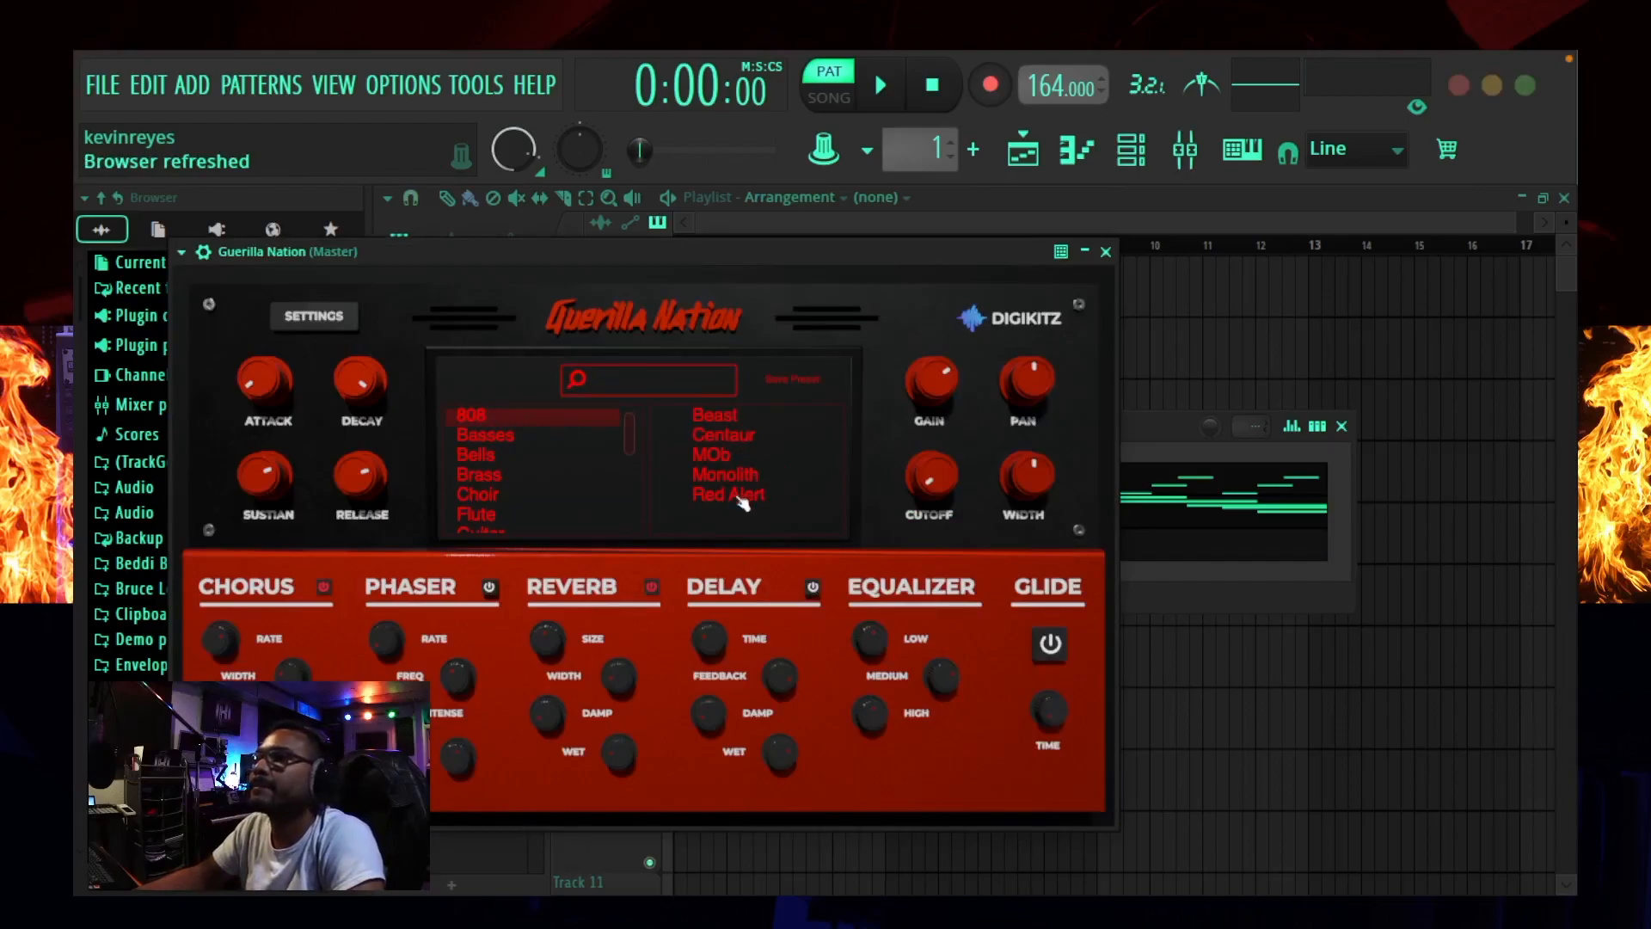
left_click_drag(1174, 444, 1492, 527)
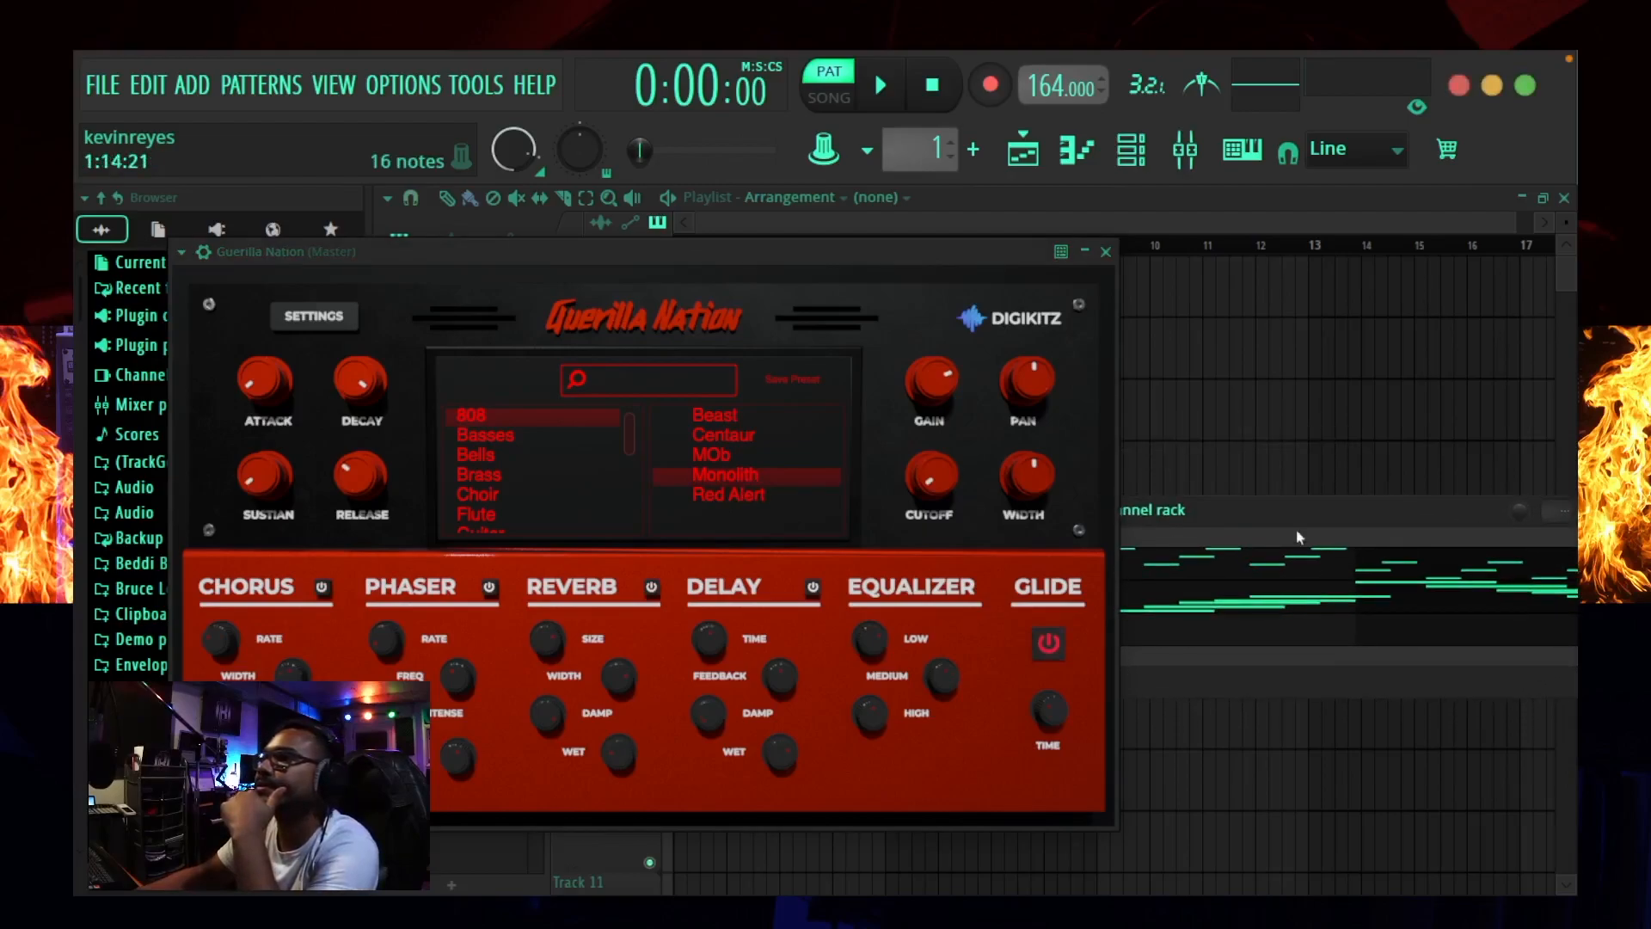
Step: Open the piano roll for Guerilla Nation, place D4 in bar 1 and A3 at the start of bar 2, and play
left_click(1260, 637)
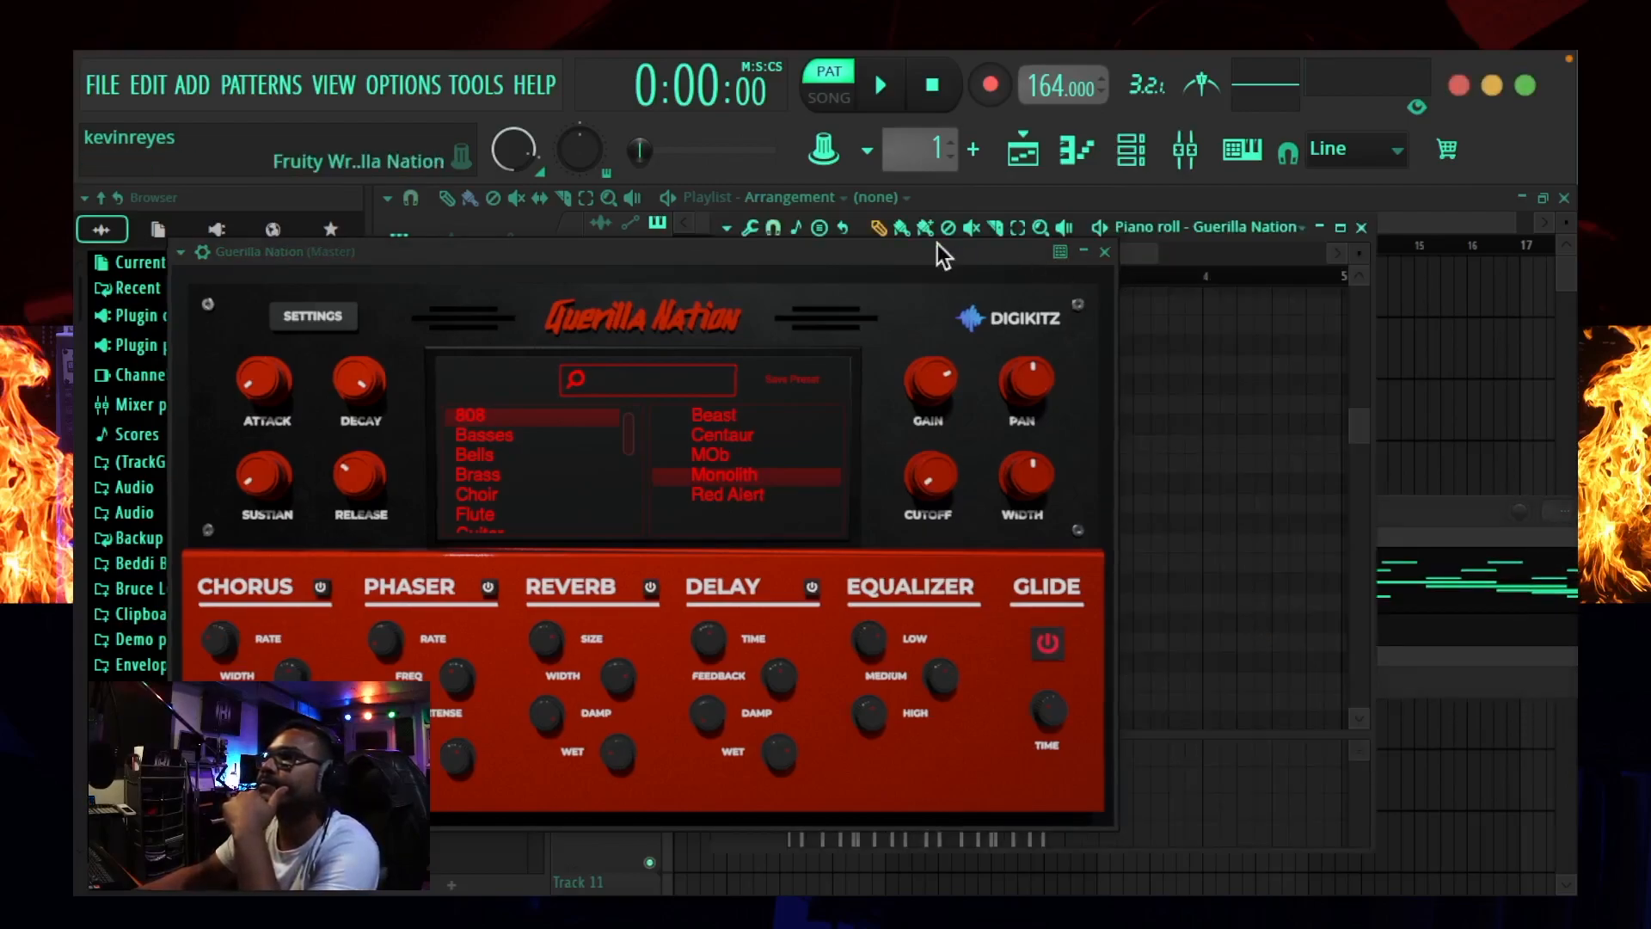
left_click_drag(937, 248, 629, 479)
left_click(778, 393)
left_click_drag(825, 384, 791, 384)
scroll(777, 385, "down", 2)
left_click(932, 362)
key("space")
Step: Add a C4 note in bar 2, adjust the C4 and A3 lengths, and extend D4 across nearly all of bar 1
scroll(956, 465, "up", 2)
left_click(968, 424)
left_click_drag(1016, 423, 1032, 424)
left_click_drag(989, 482, 973, 482)
left_click_drag(847, 384, 920, 384)
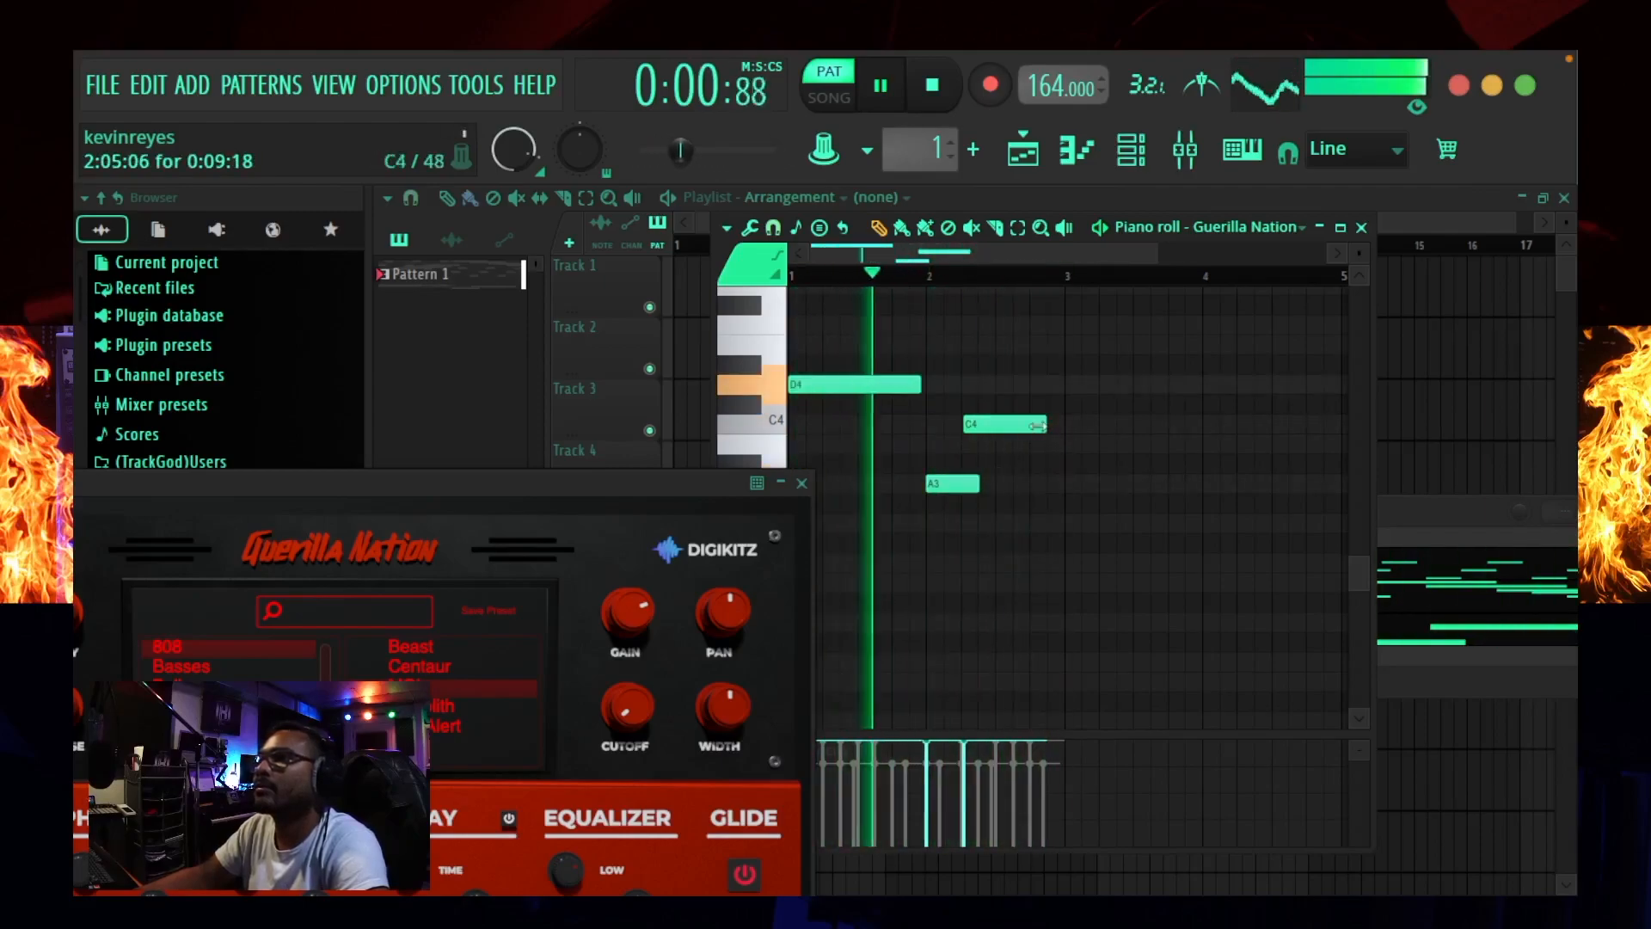
Step: Listen to the 808 line, close the Guerilla Nation window and piano roll, and reposition the channel rack
left_click(801, 483)
scroll(826, 514, "up", 2)
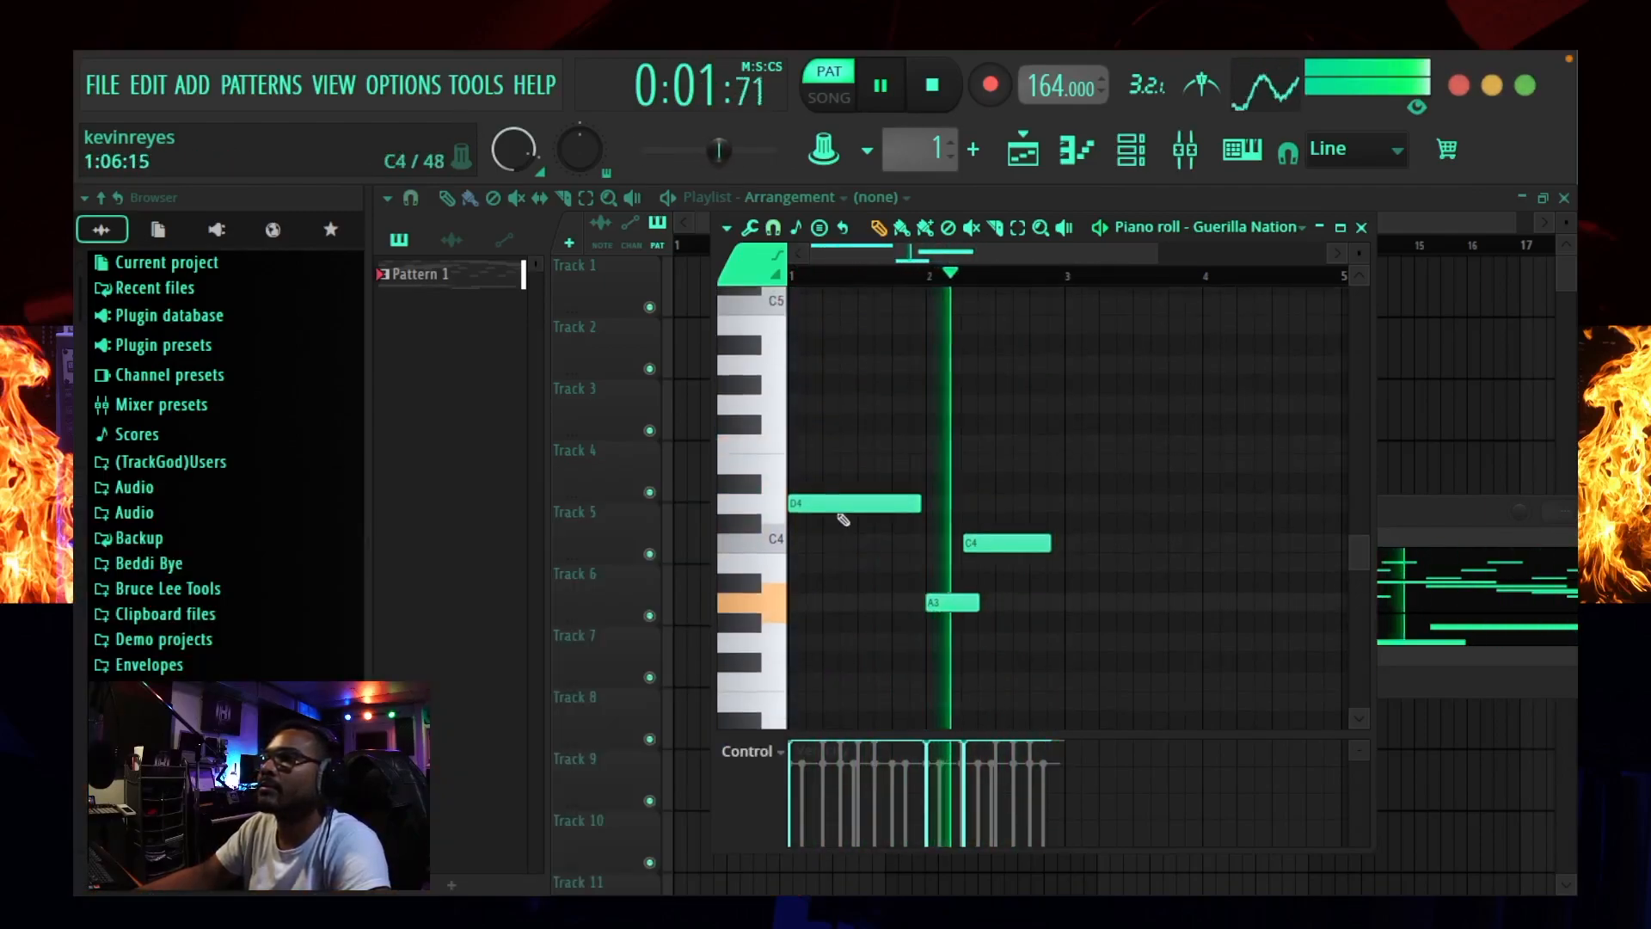
scroll(842, 516, "down", 1)
key("space")
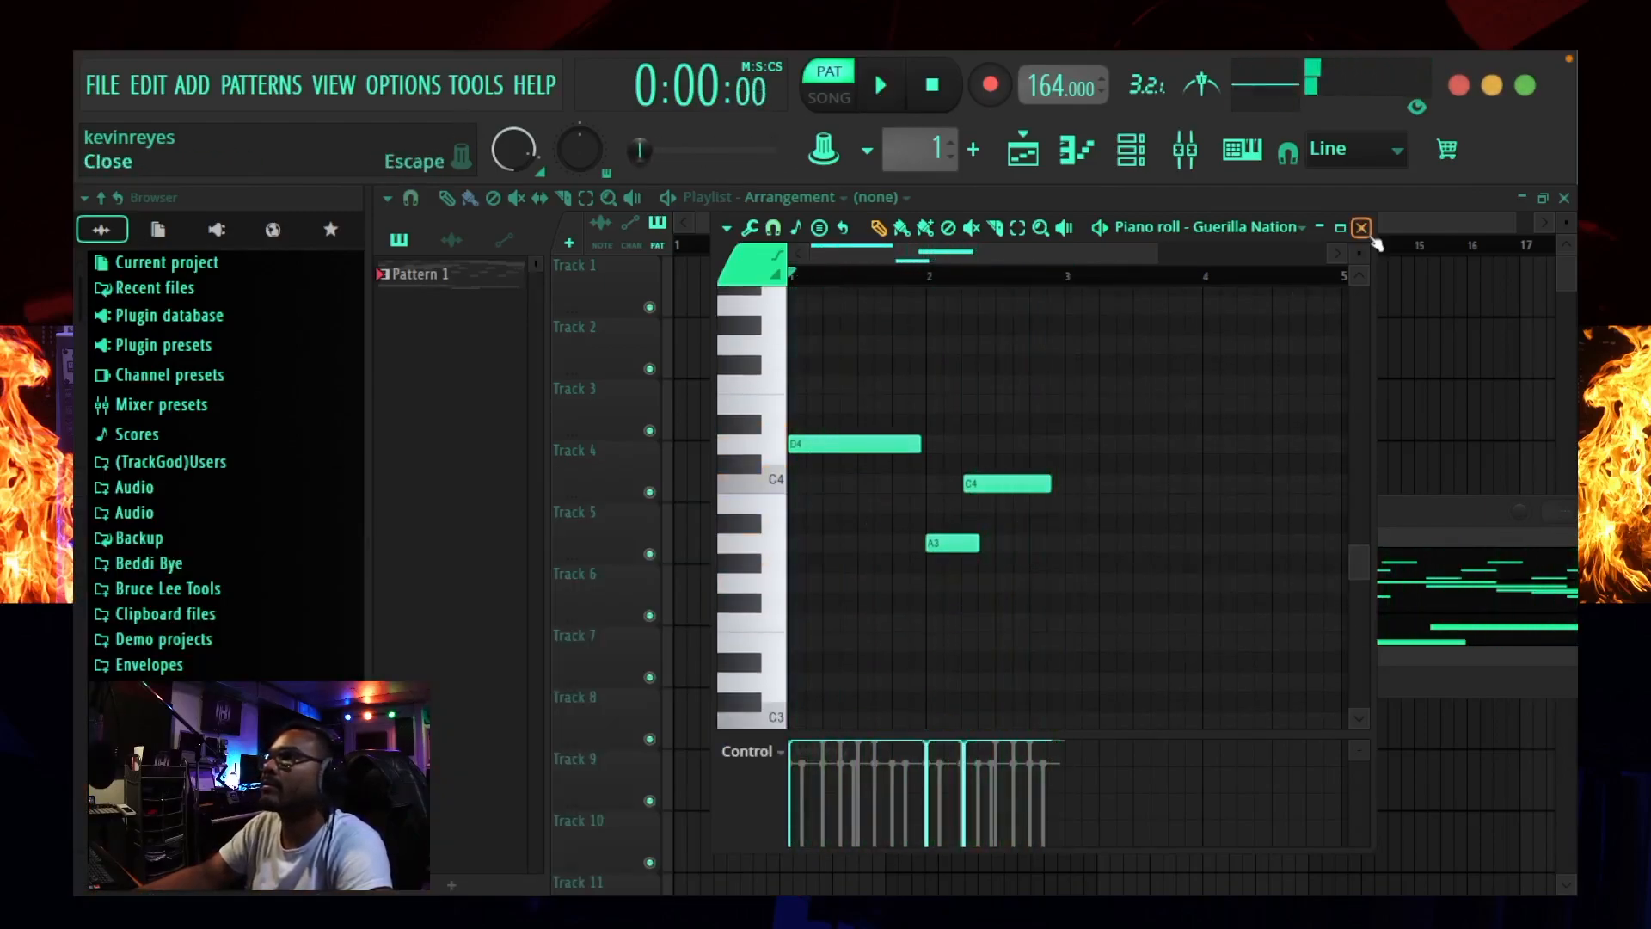
left_click(1361, 227)
left_click_drag(1159, 514, 961, 443)
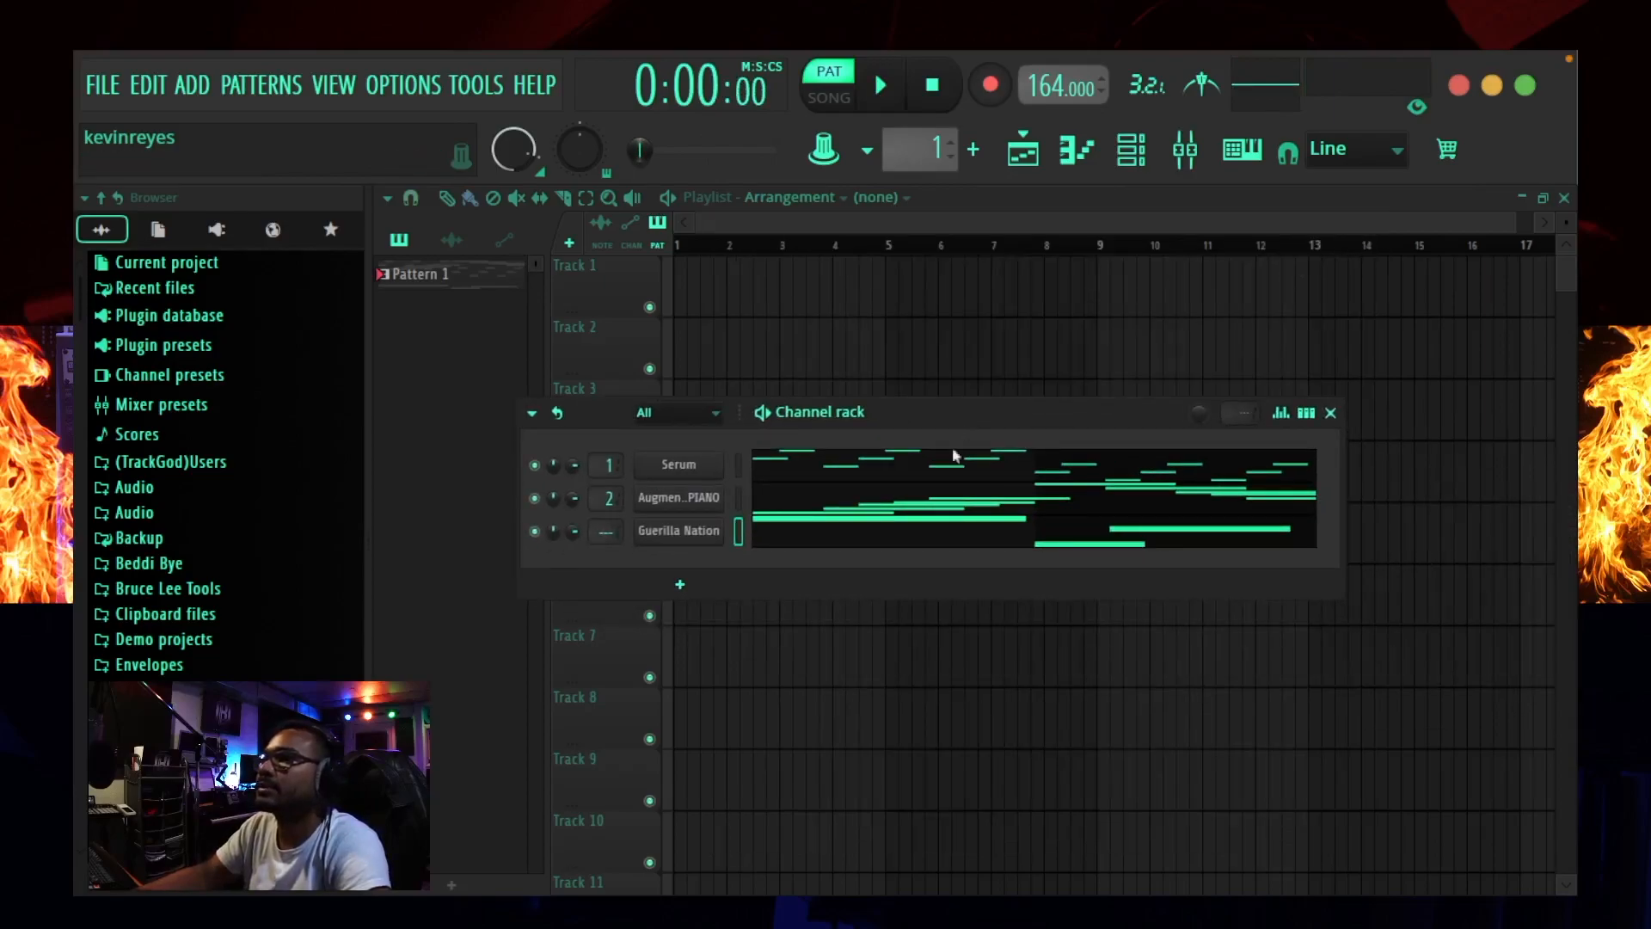
Step: Find the OKB Kicks folder in Okay Beatz Sound Kit 1 and add OKB Kick 4 as a new channel
scroll(153, 645, "down", 7)
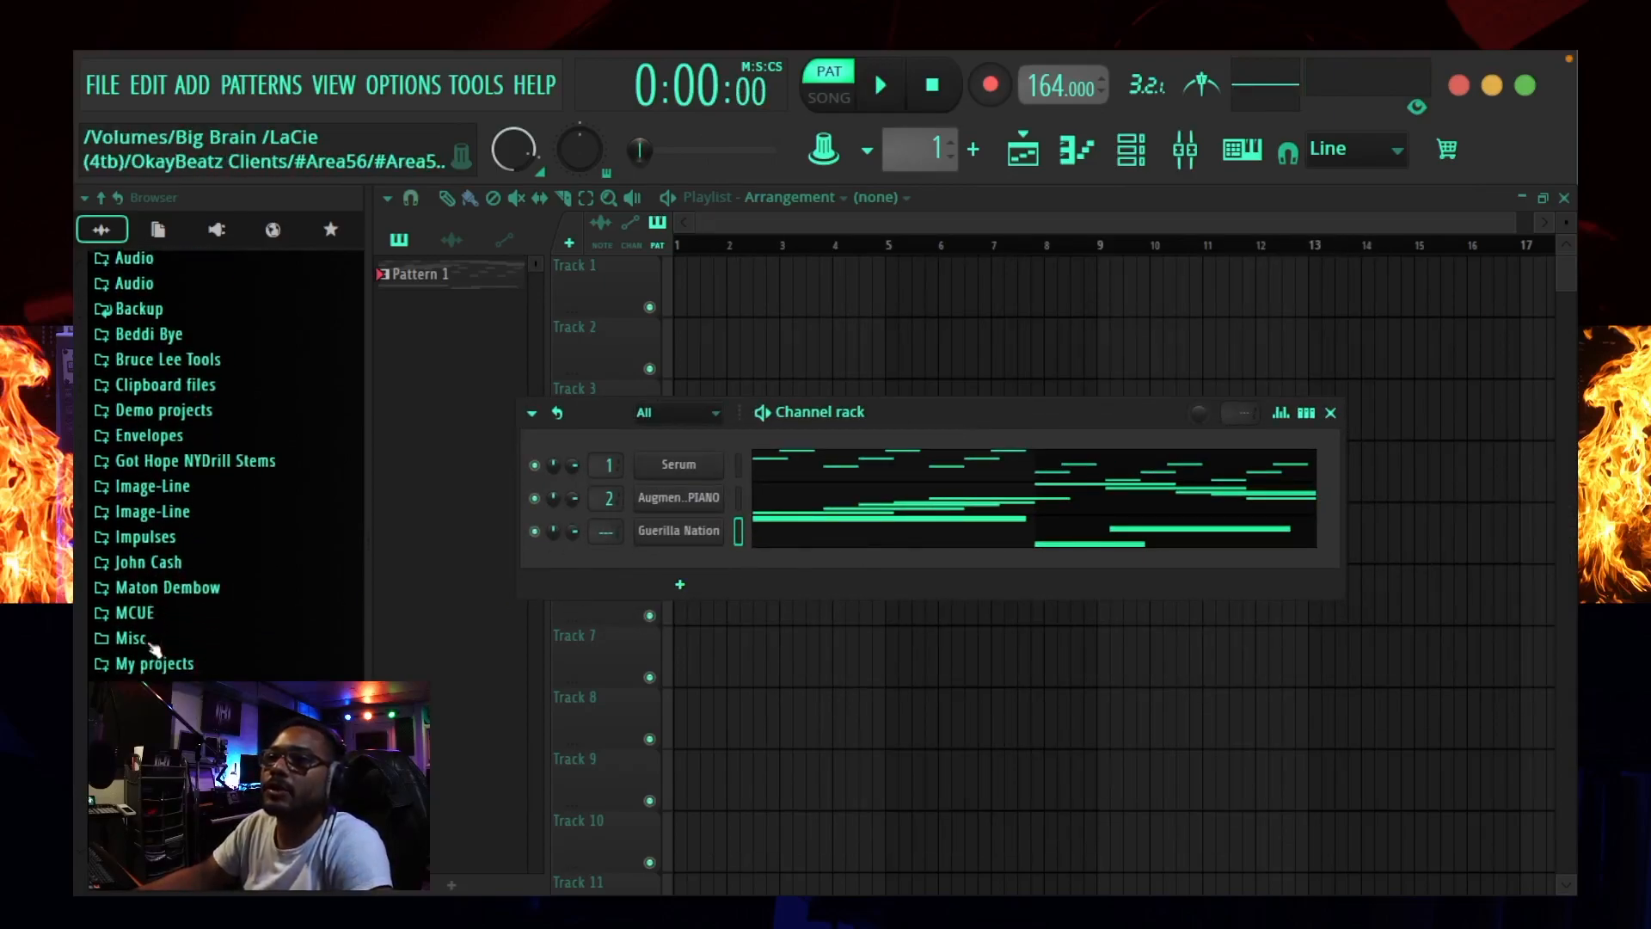
left_click(153, 647)
scroll(154, 619, "down", 10)
scroll(154, 608, "down", 2)
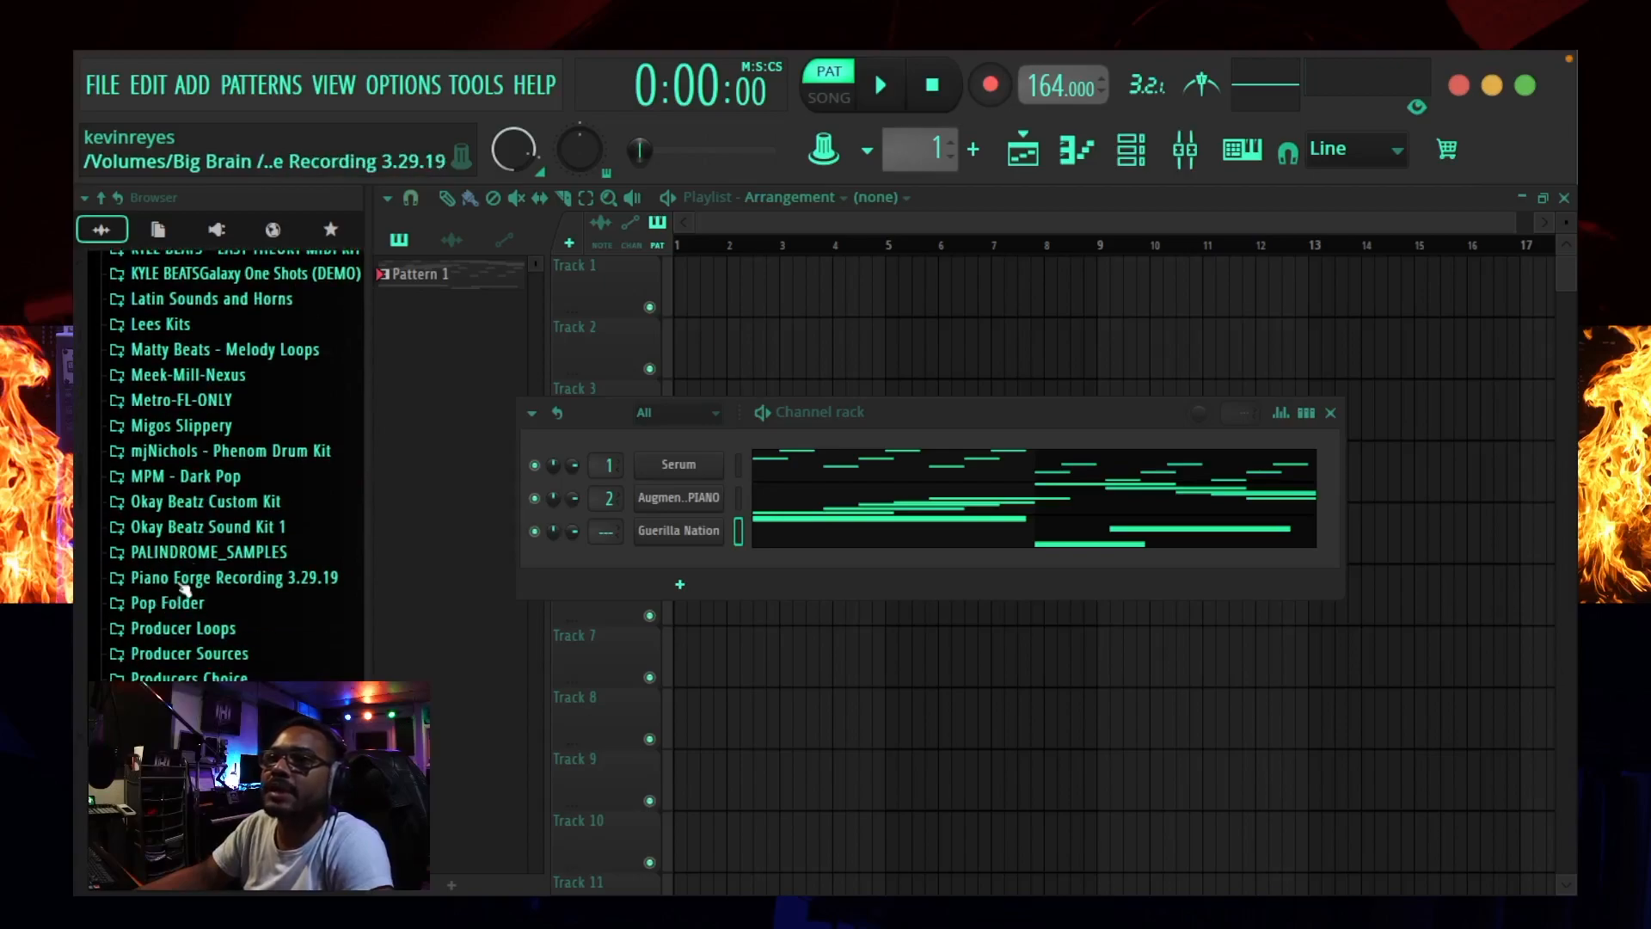
left_click(211, 528)
scroll(215, 593, "down", 5)
left_click(225, 610)
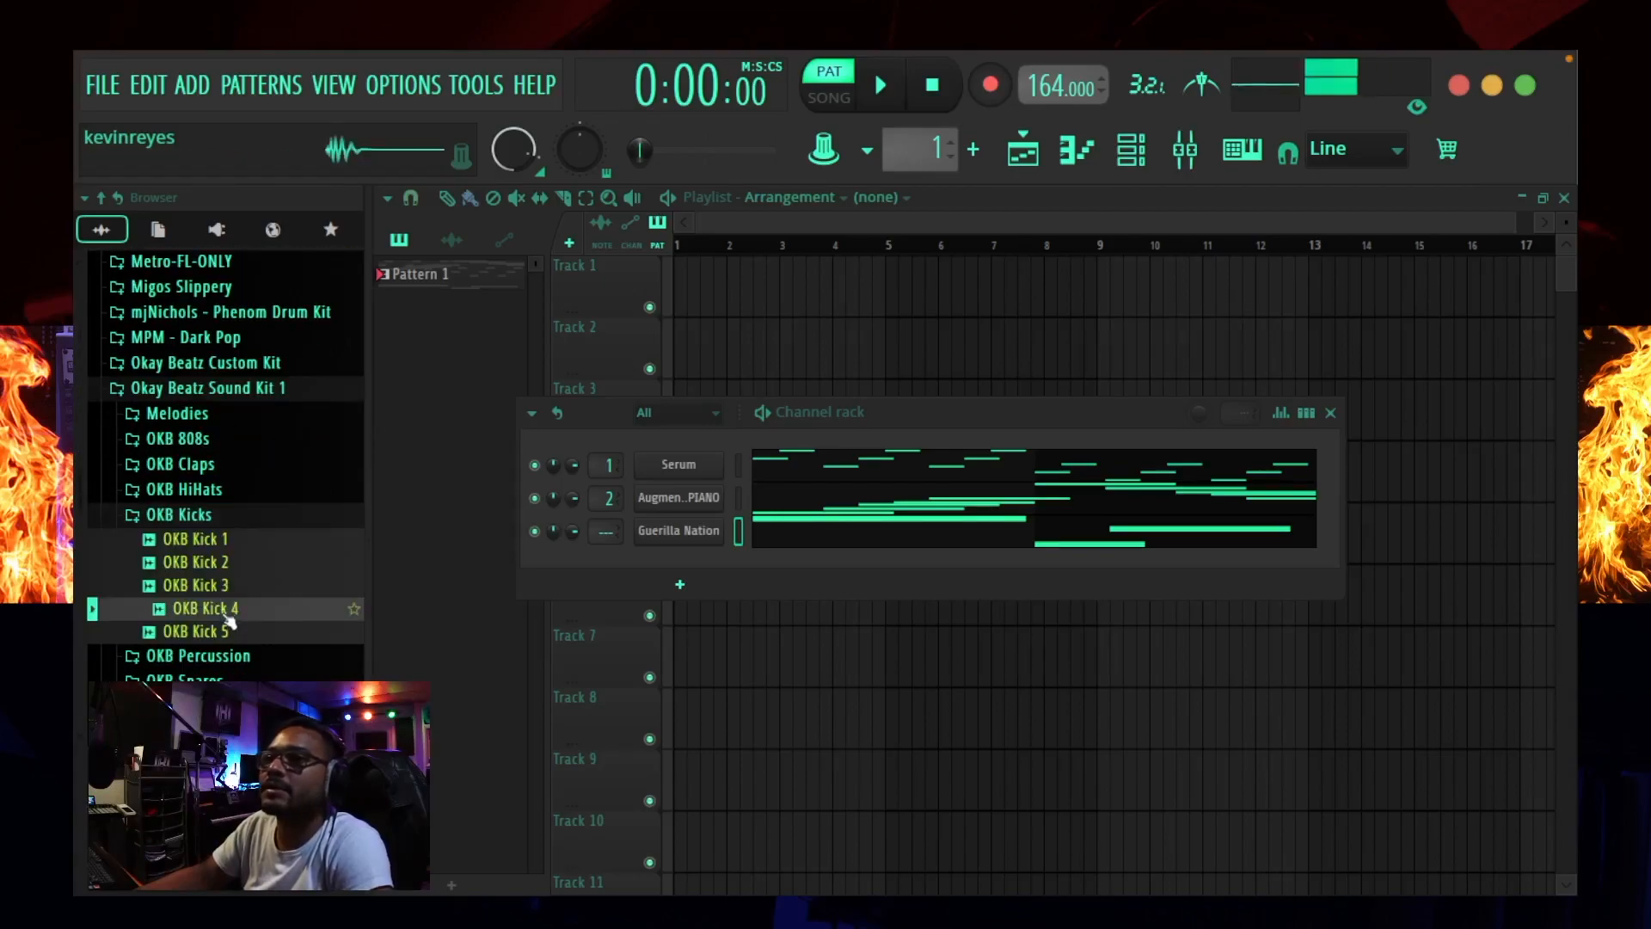
left_click_drag(226, 615, 487, 608)
left_click_drag(677, 568, 678, 570)
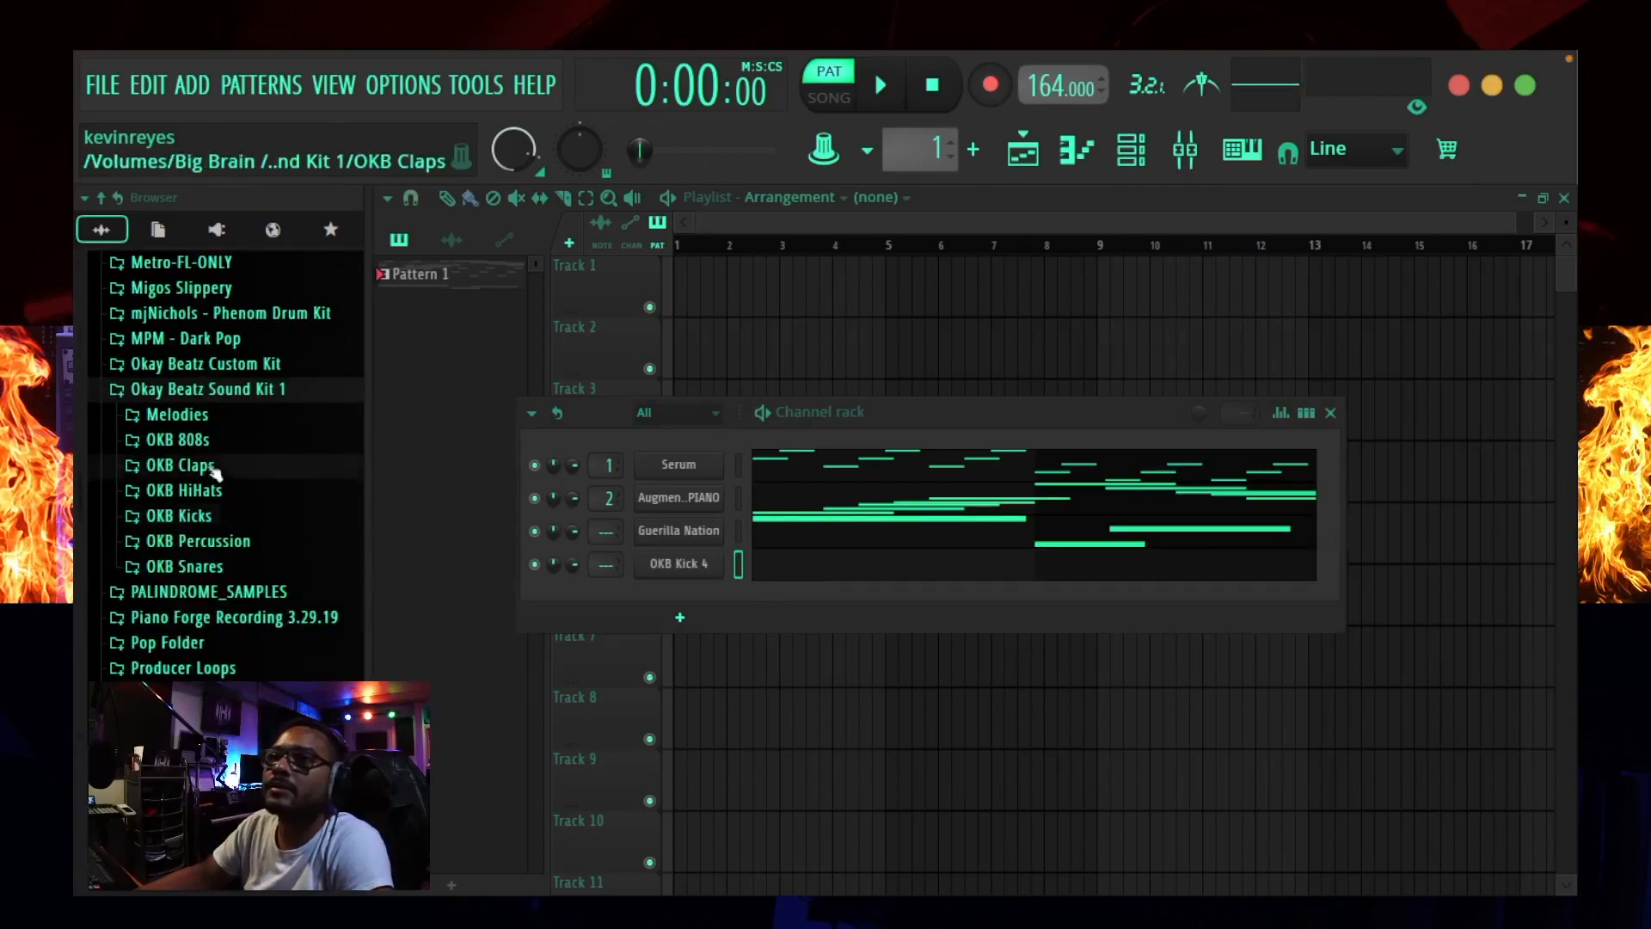
Step: Audition samples from the OKB Claps and OKB HiHats folders and add OKB Clap 1 and OKB HiHat 4 as channels
left_click(215, 470)
left_click(221, 558)
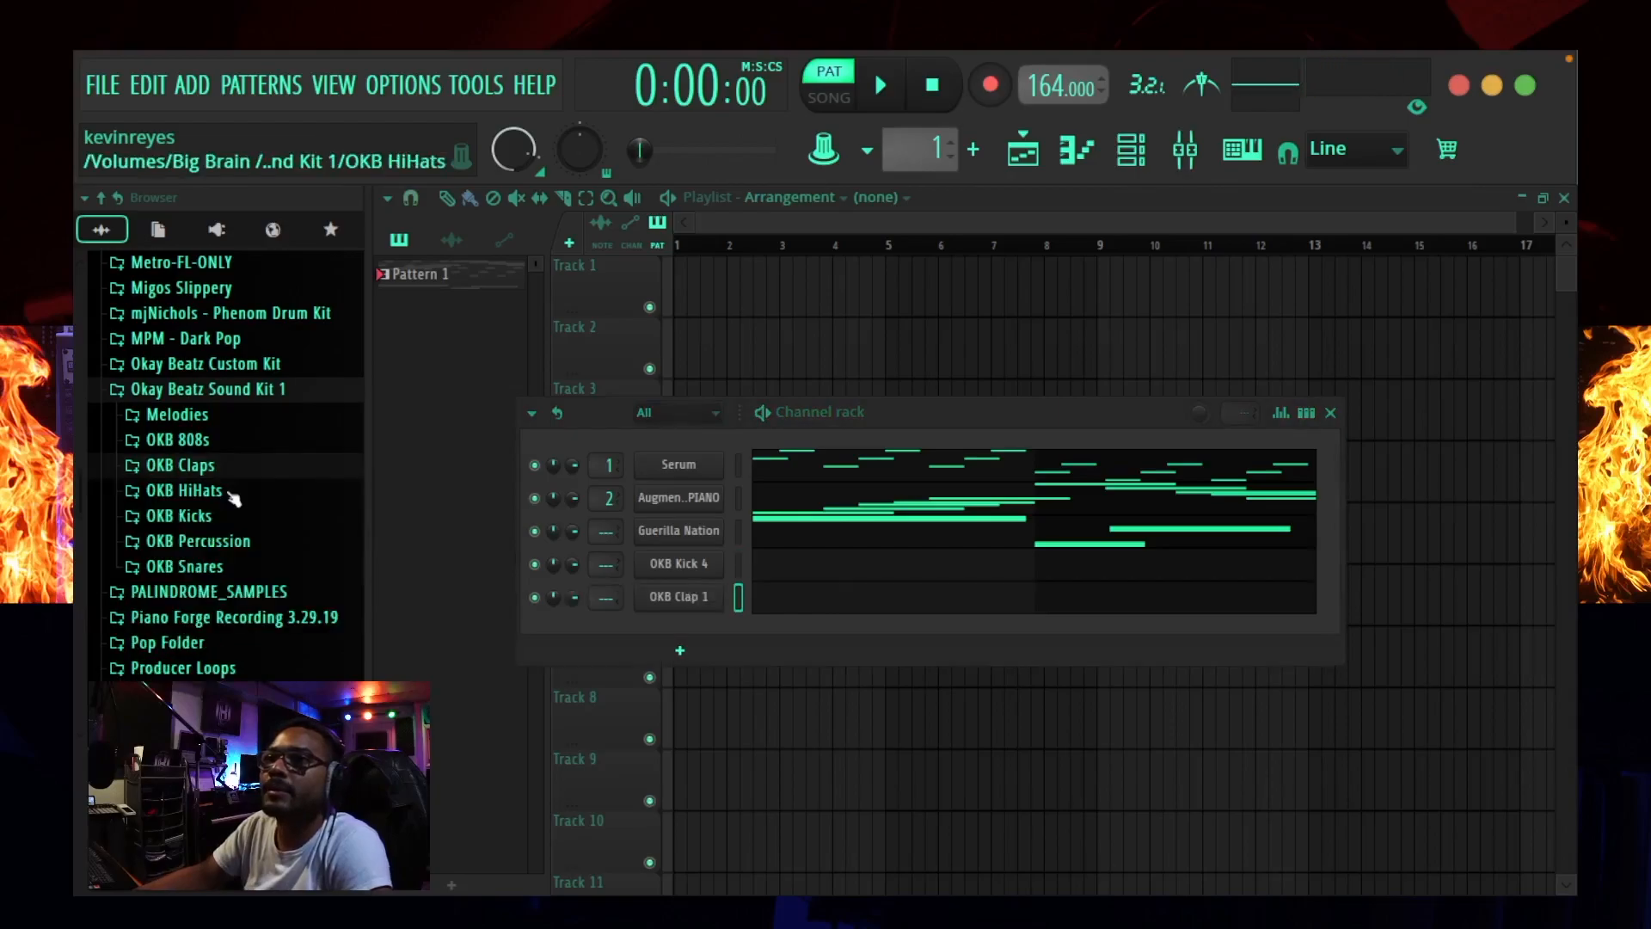
left_click(215, 490)
left_click(215, 584)
left_click(210, 561)
left_click(223, 587)
left_click_drag(232, 592, 684, 654)
left_click(257, 499)
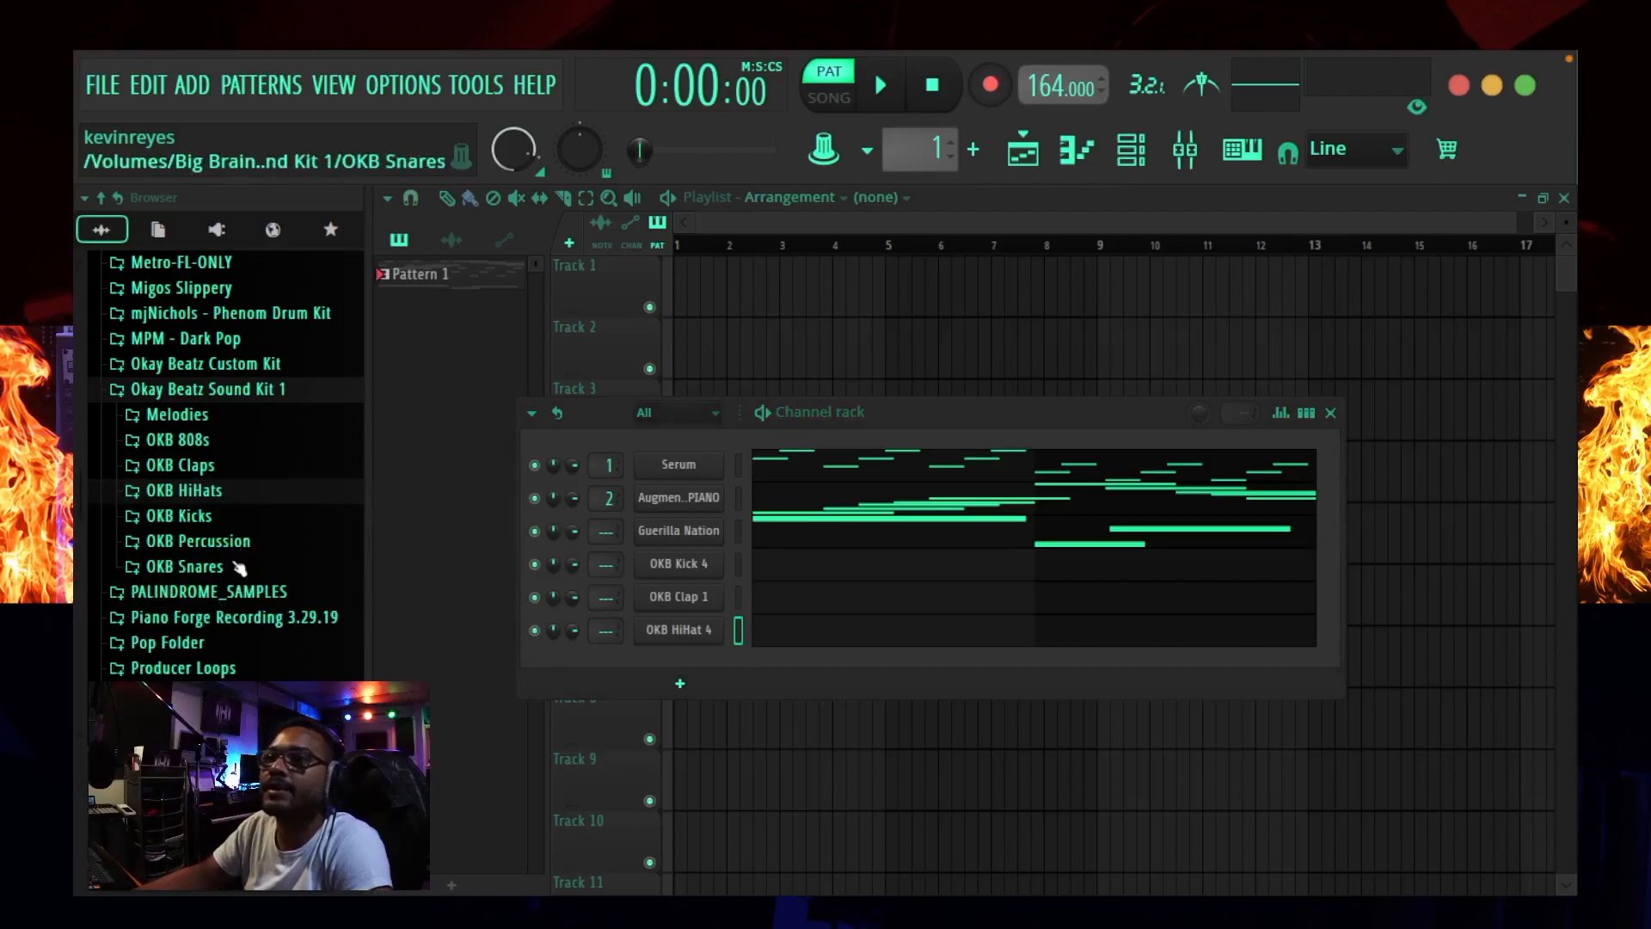
Step: Add OKB Snare 4 as a channel and place snare hits on steps 9 and 25
left_click(185, 566)
left_click(229, 660)
left_click_drag(229, 660, 703, 650)
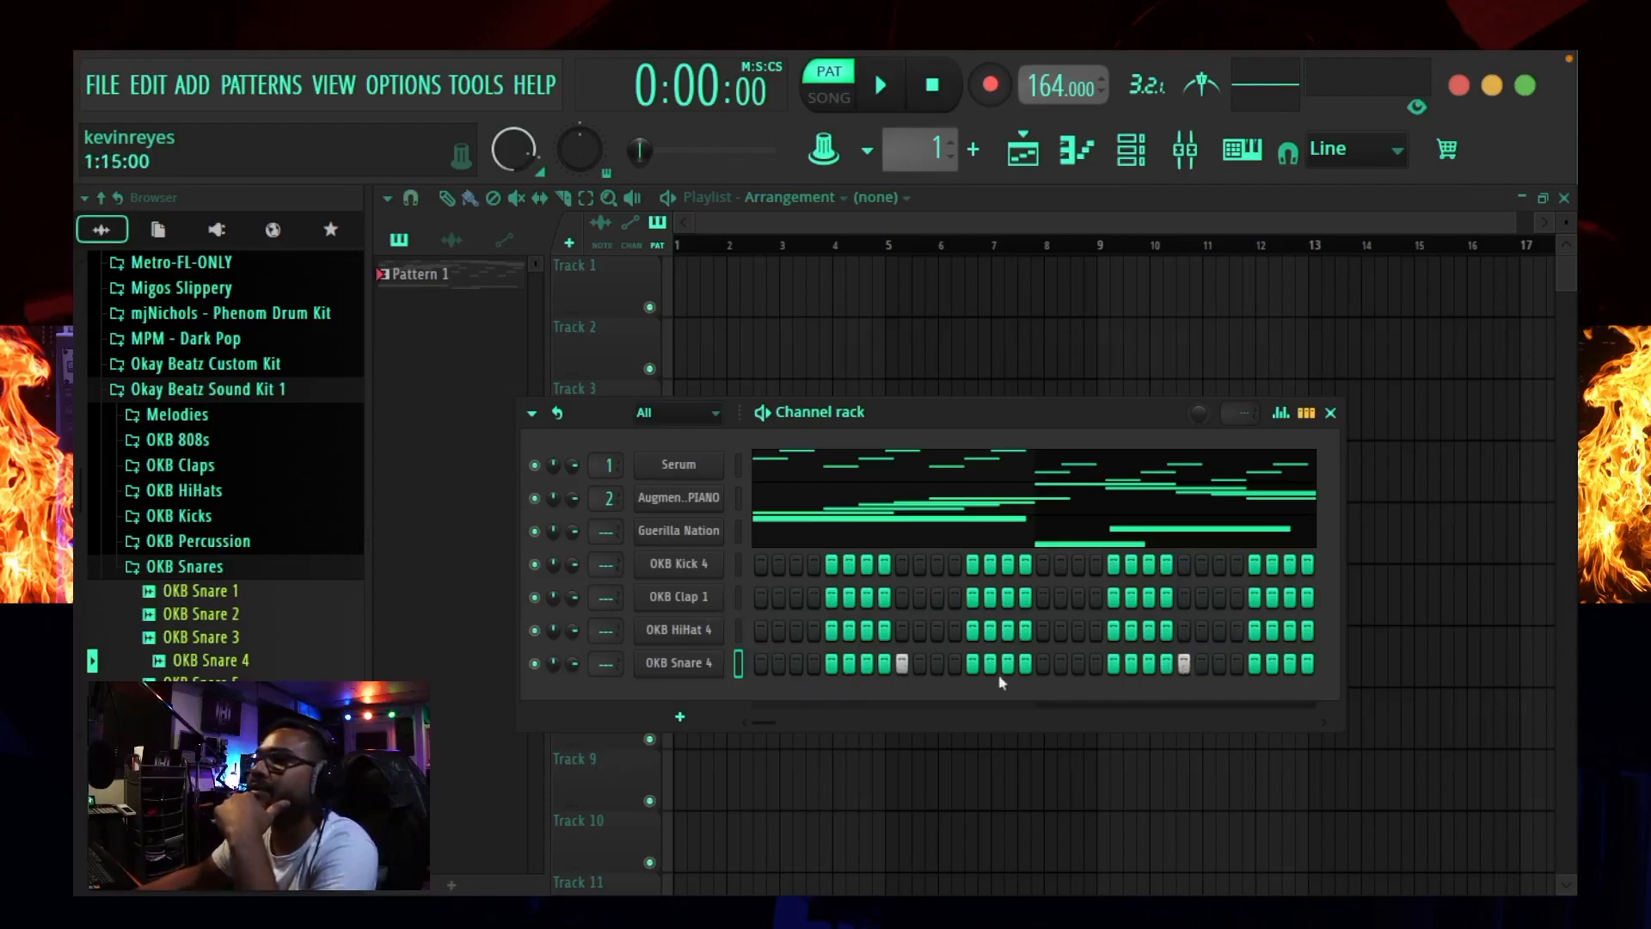
Step: Fill every second step of OKB HiHat 4, place initial OKB Clap 1 hits in both bars and start playback
right_click(712, 632)
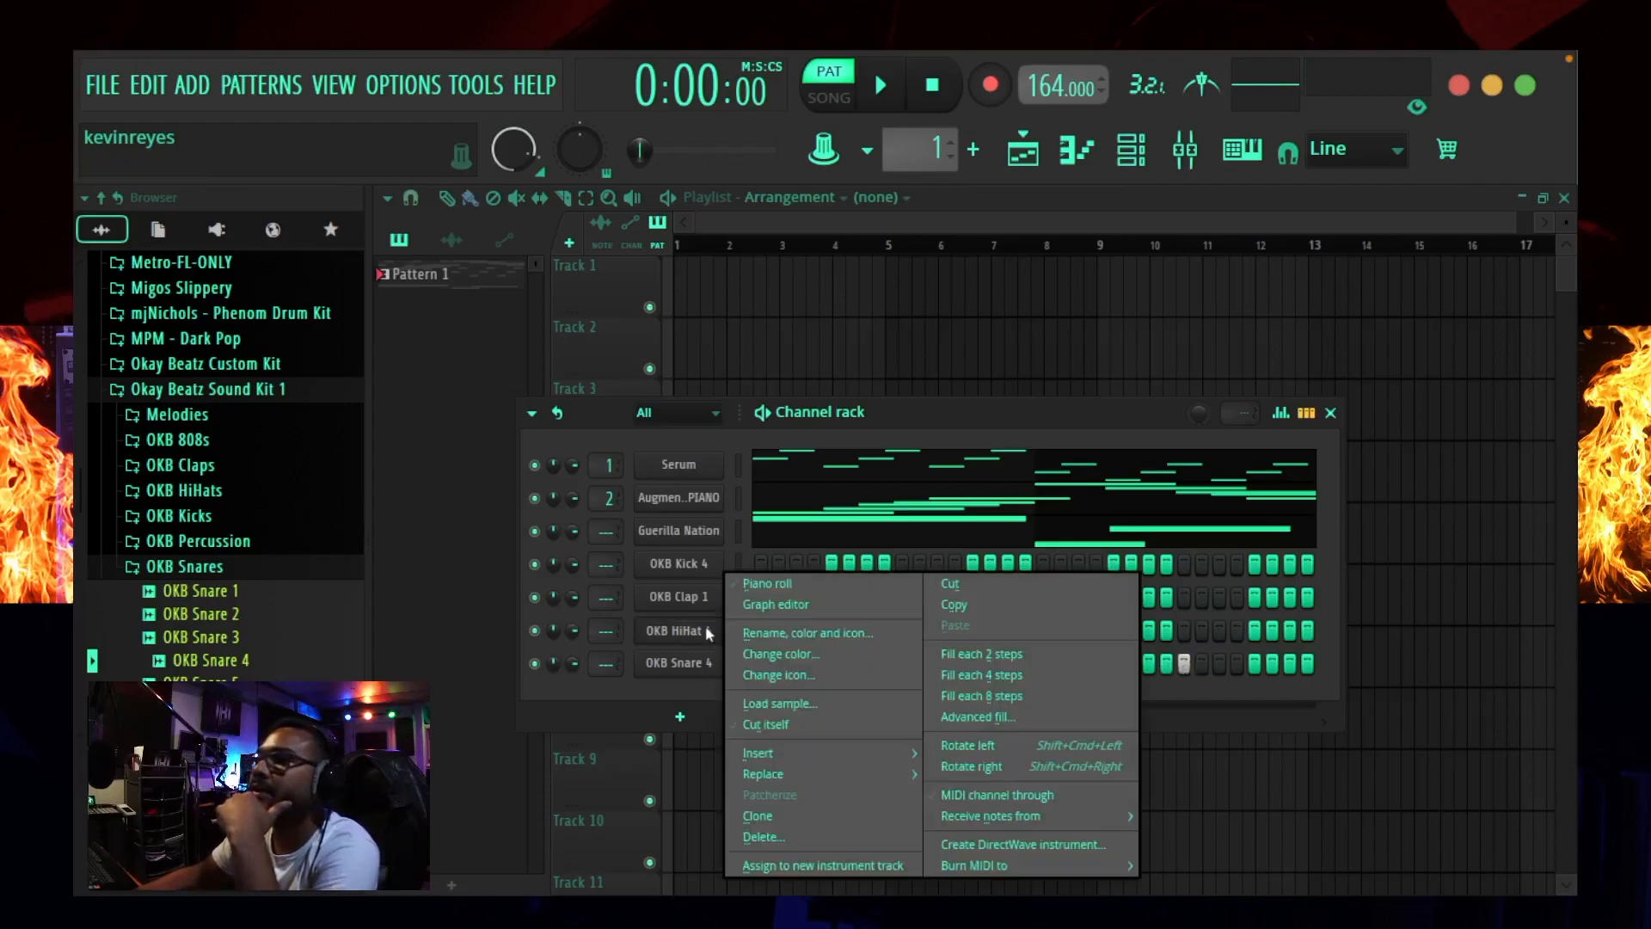
left_click(995, 656)
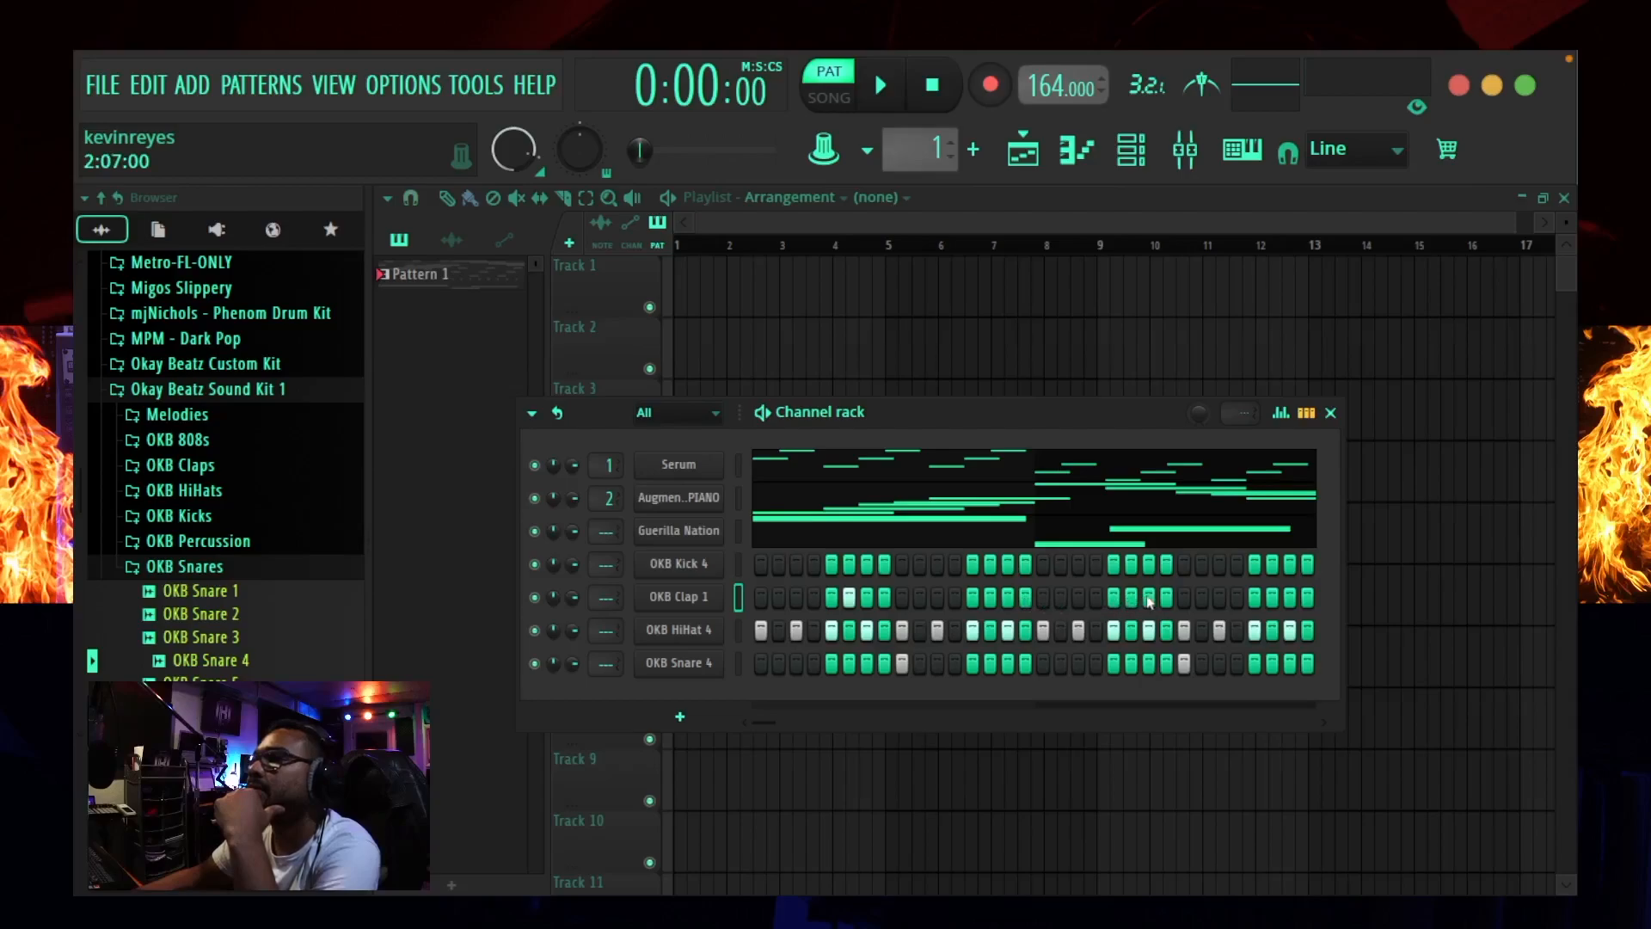
key("space")
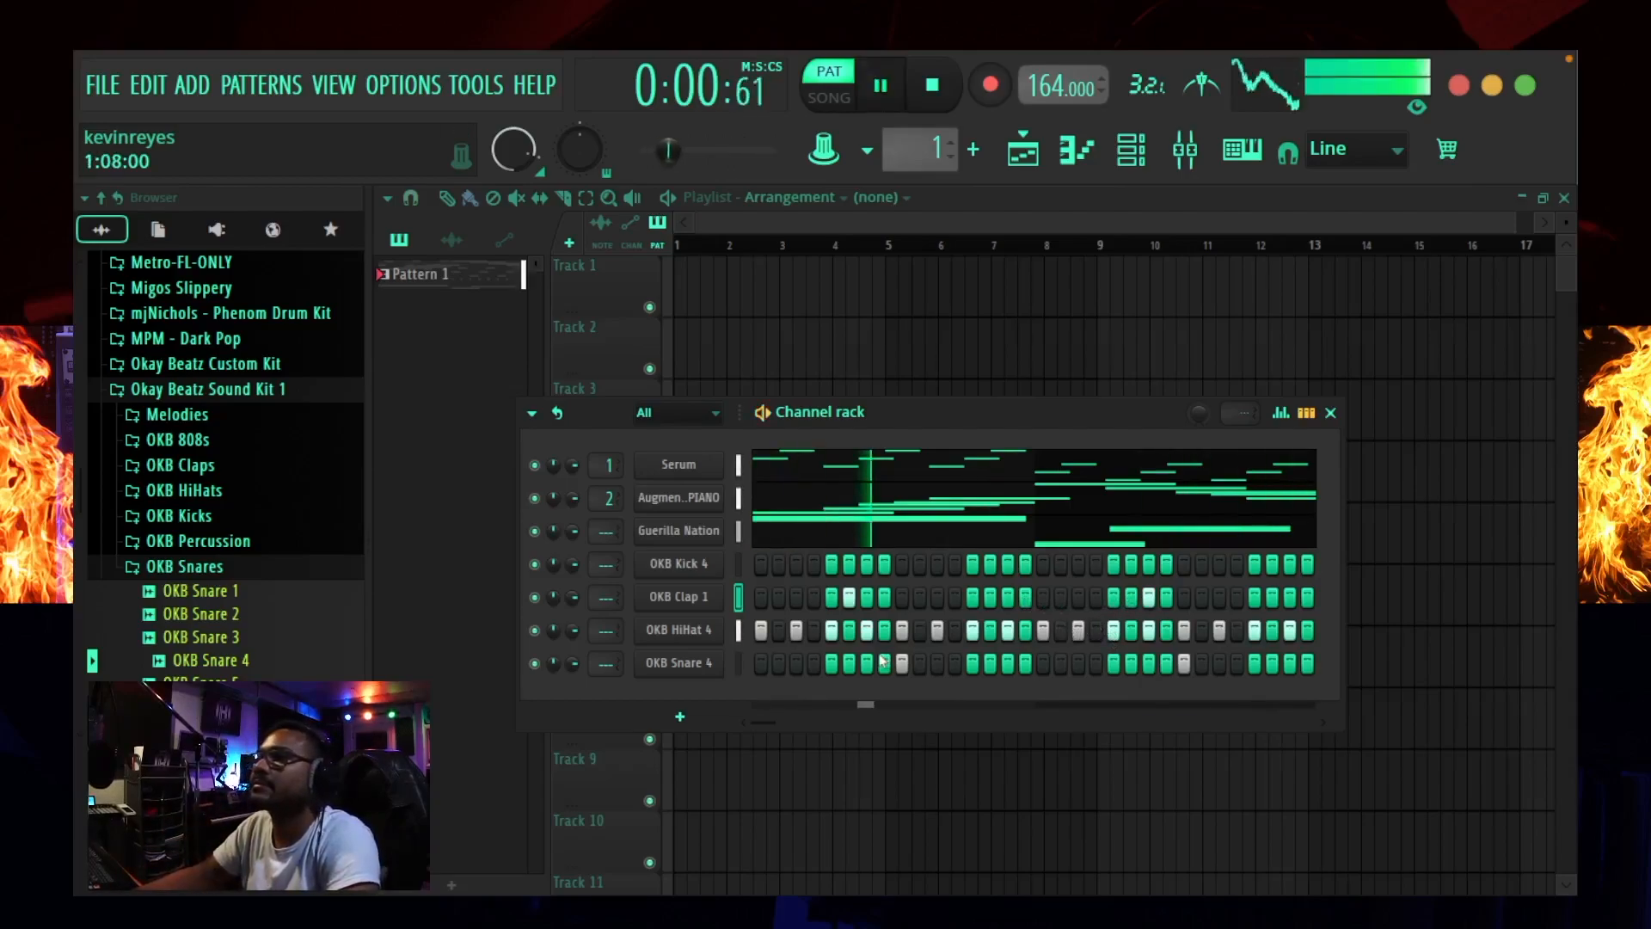
Step: Add an OKB Clap 1 hit on step 27 and try one on step 3 while the pattern plays
left_click(1220, 598)
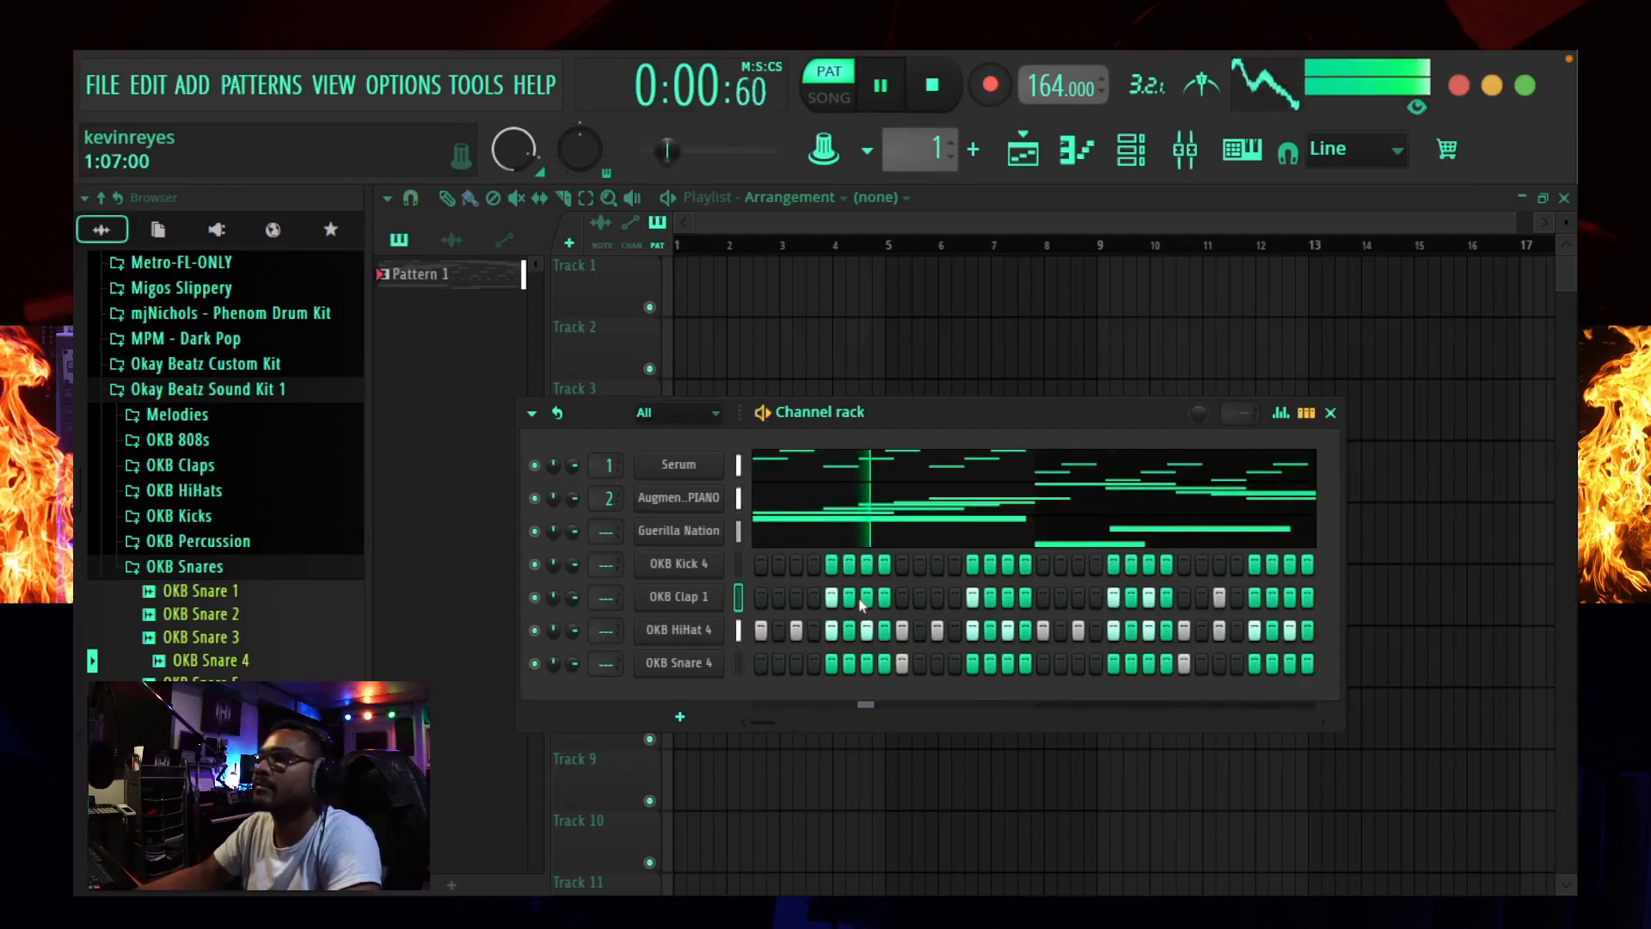
left_click(796, 597)
left_click(797, 596)
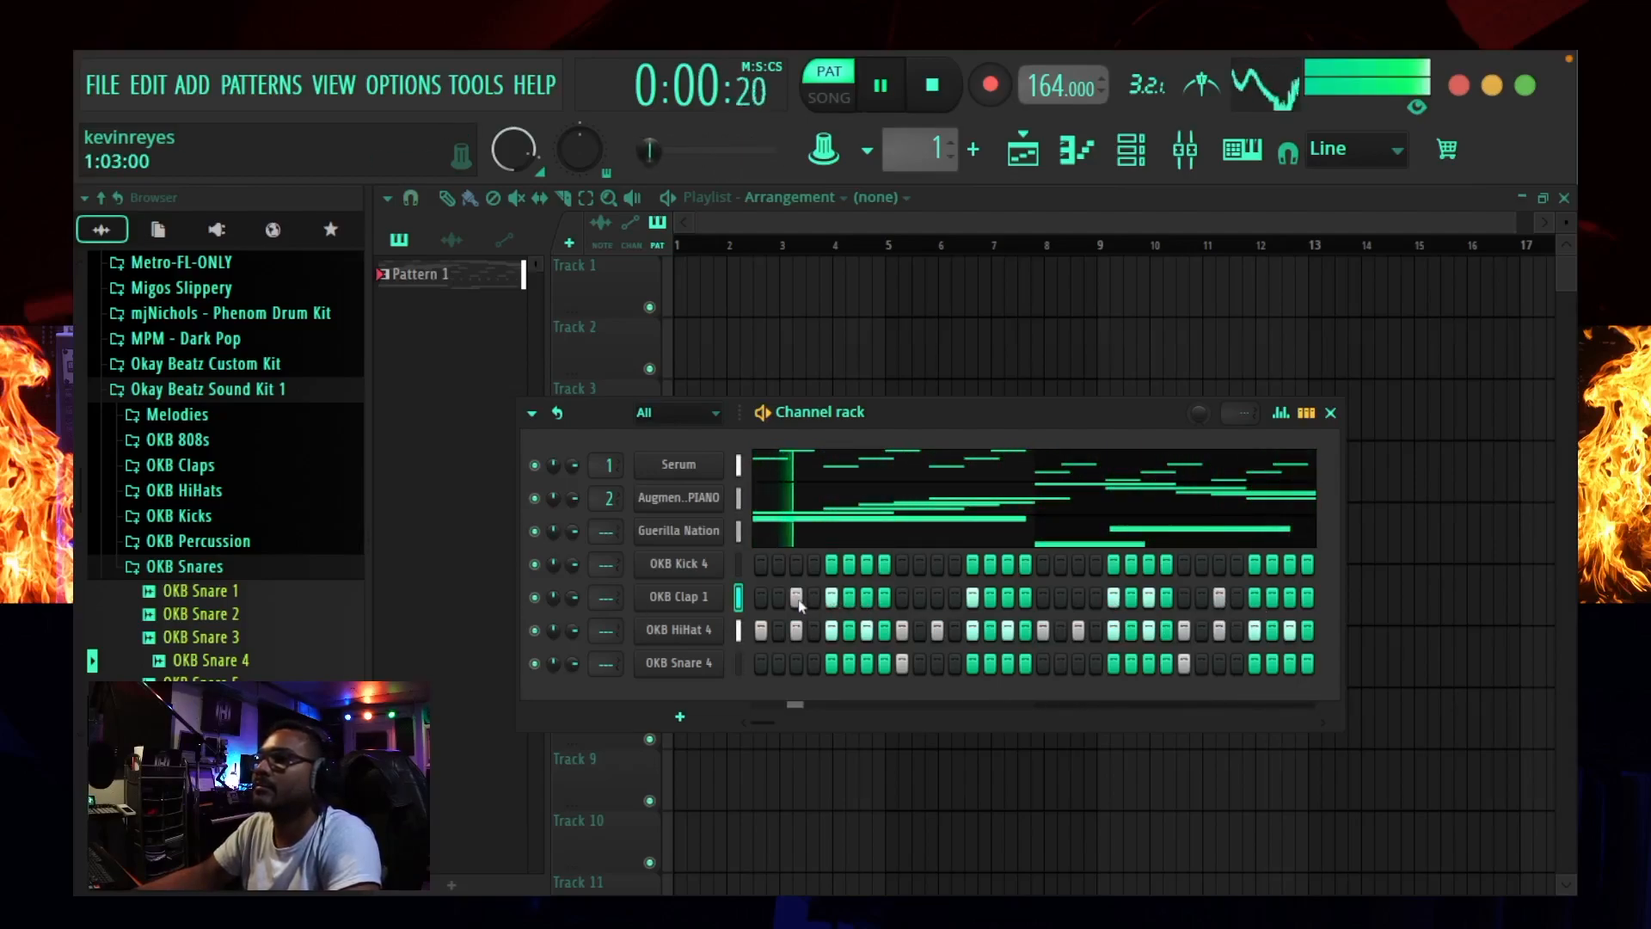
key("space")
Step: Place OKB Kick 4 hits on steps 1, 7 and 17 plus further hits in bar 2, checking them with playback
left_click(761, 565)
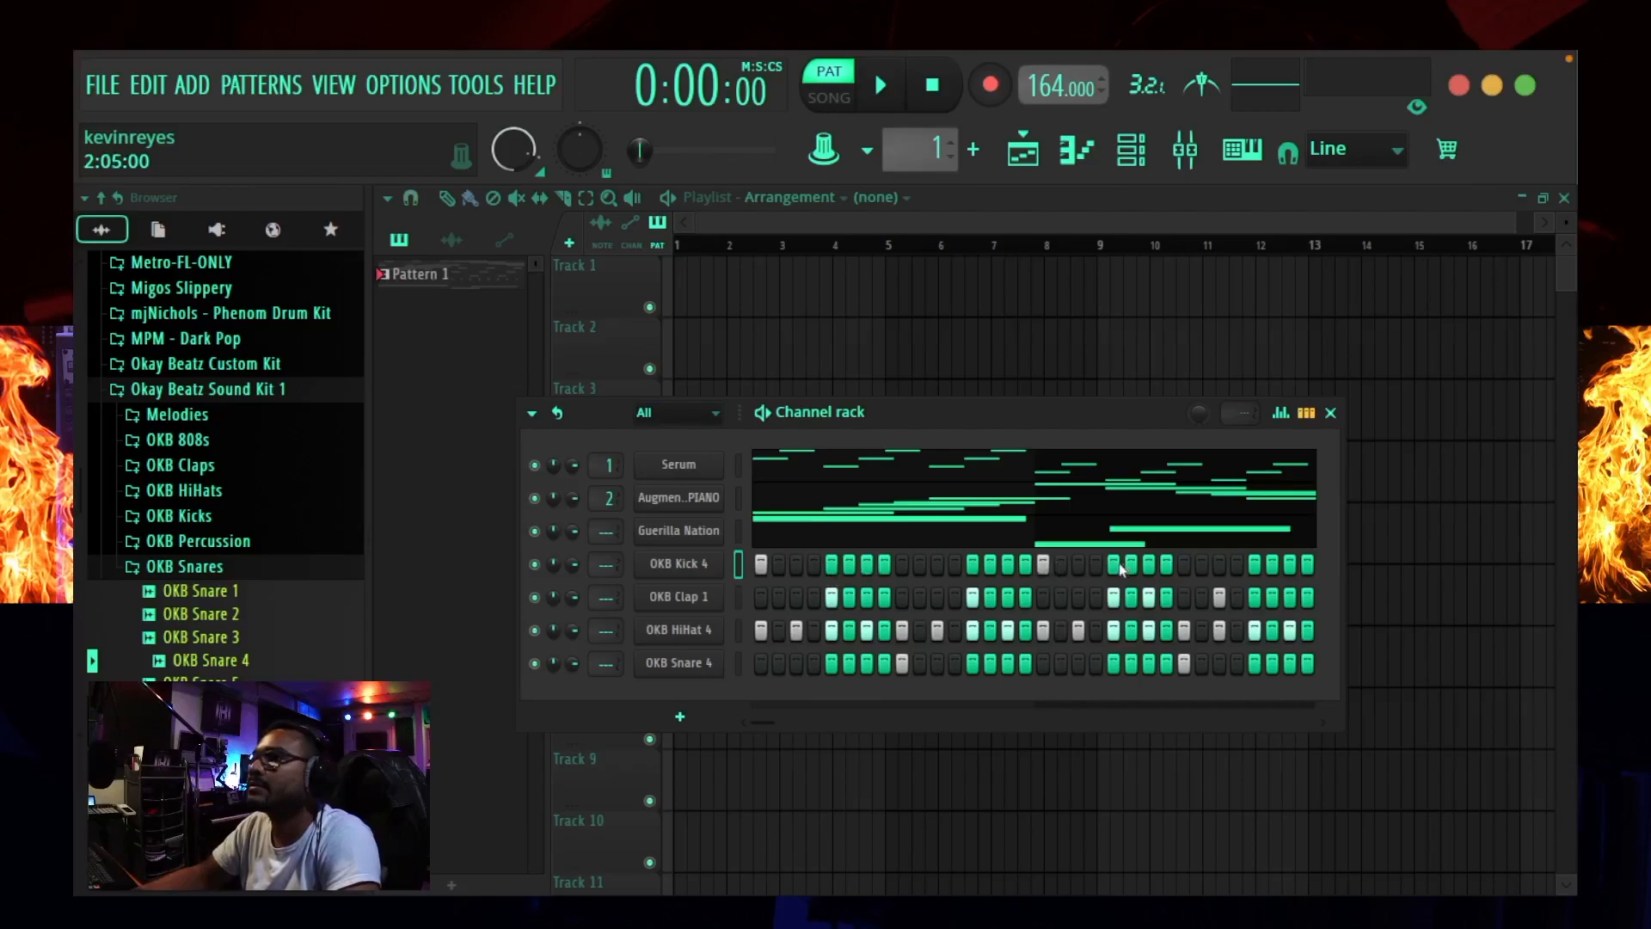
key("space")
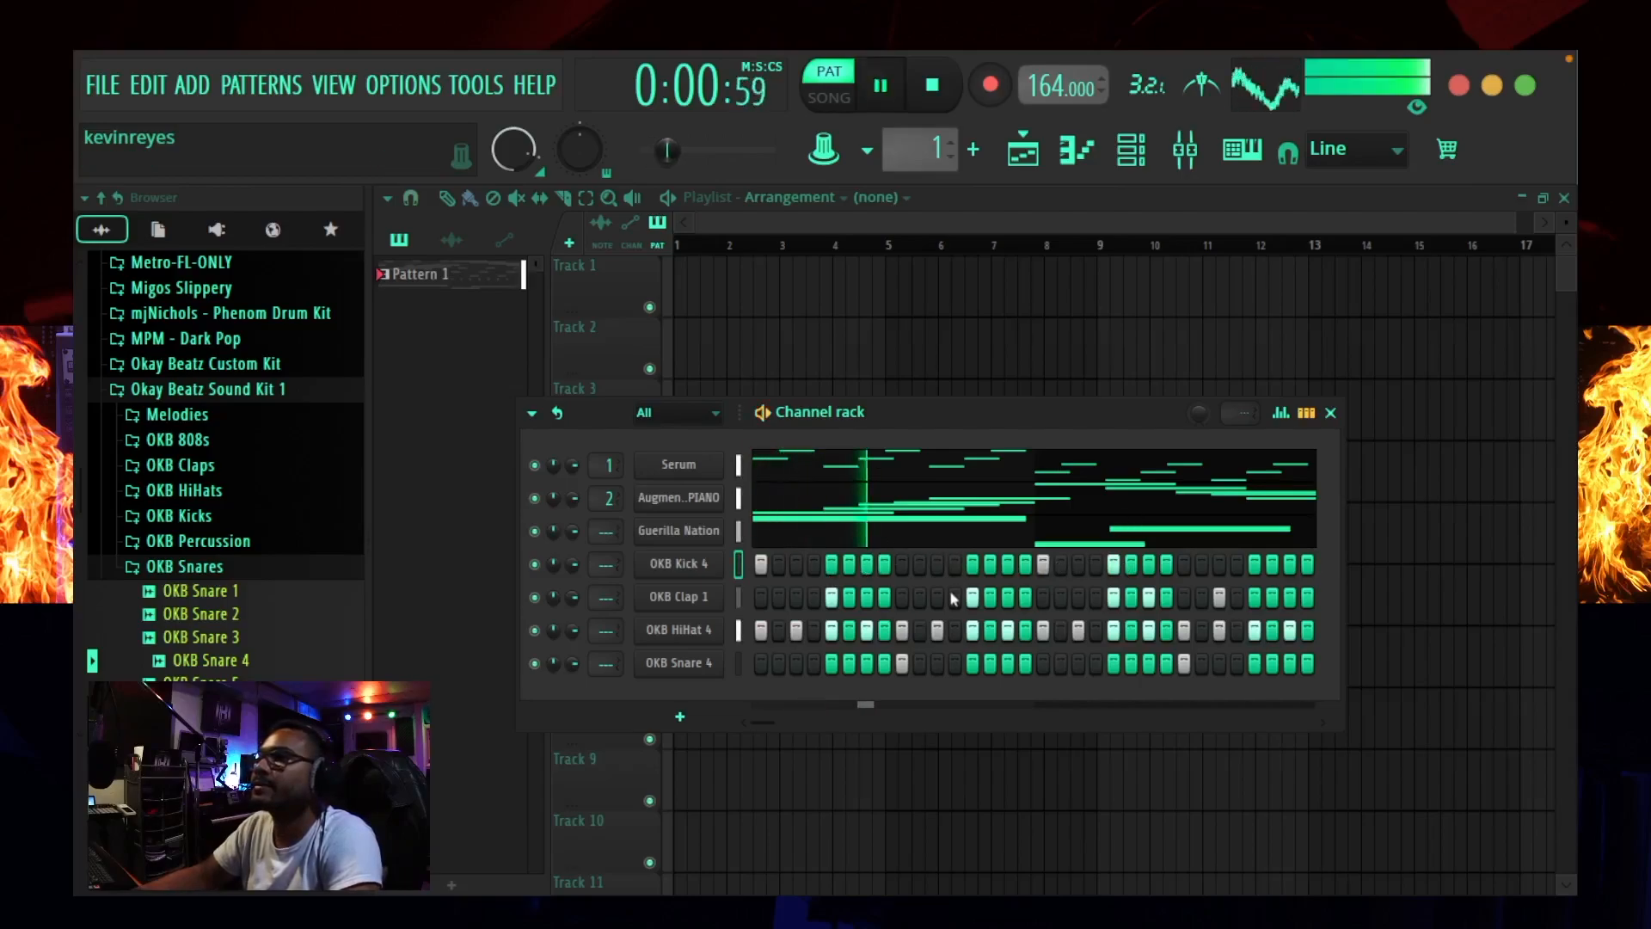
left_click(866, 565)
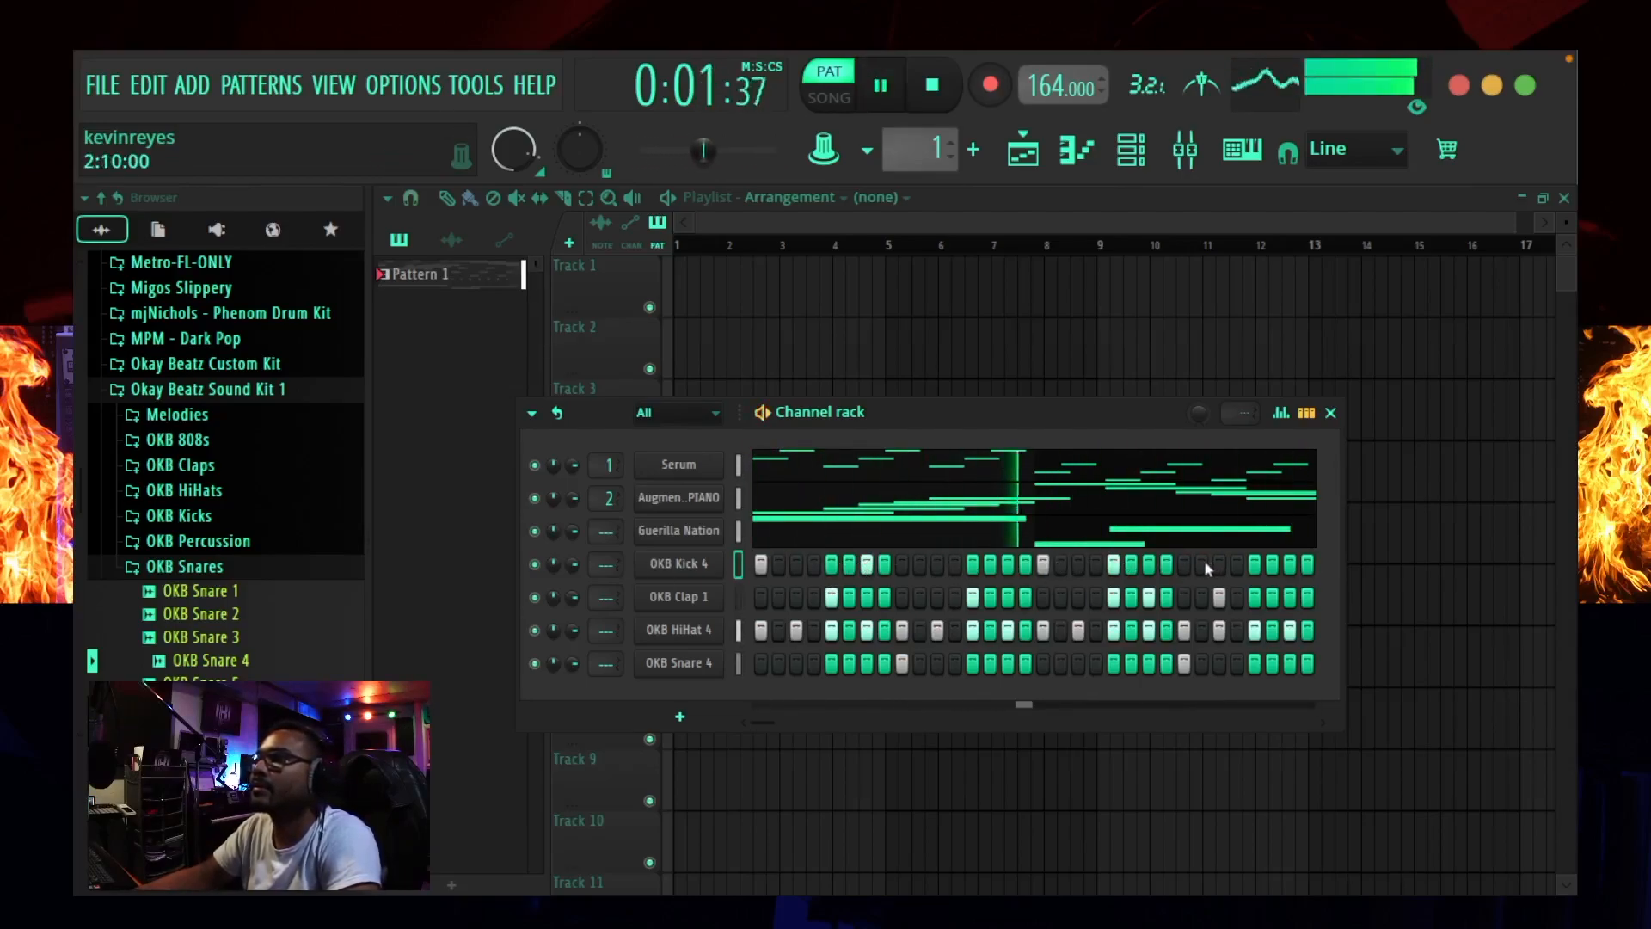
key("space")
Step: Open the OKB Kick 4 channel's miscellaneous settings and make it cut itself using cut group 4 while the pattern plays
left_click(662, 565)
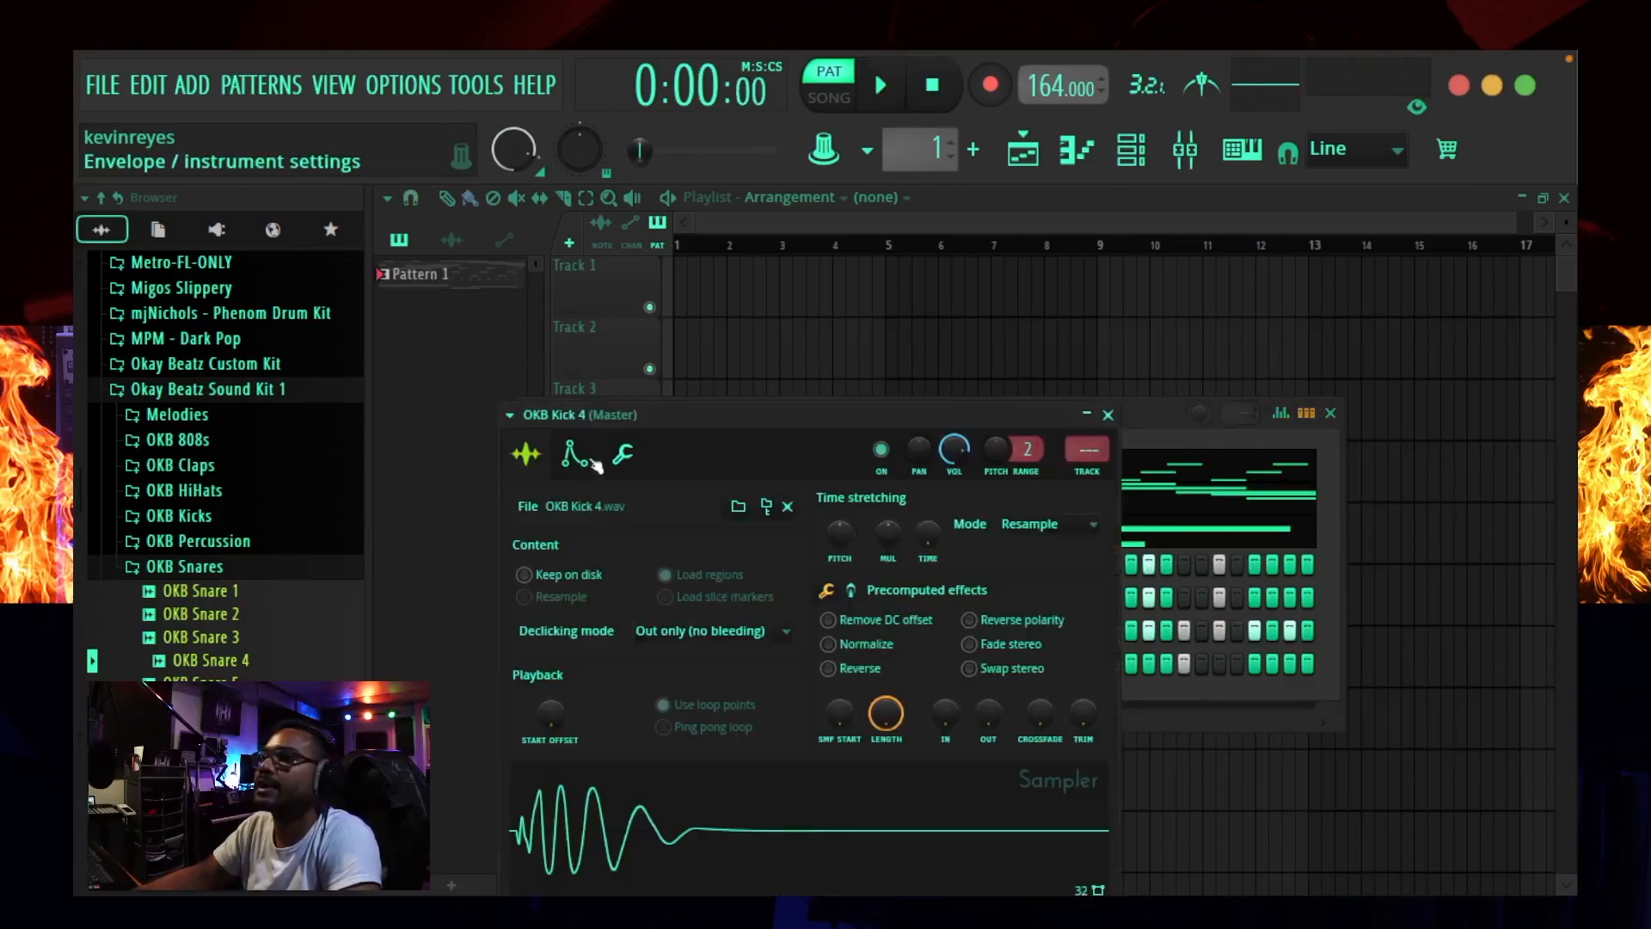
left_click(623, 454)
key("space")
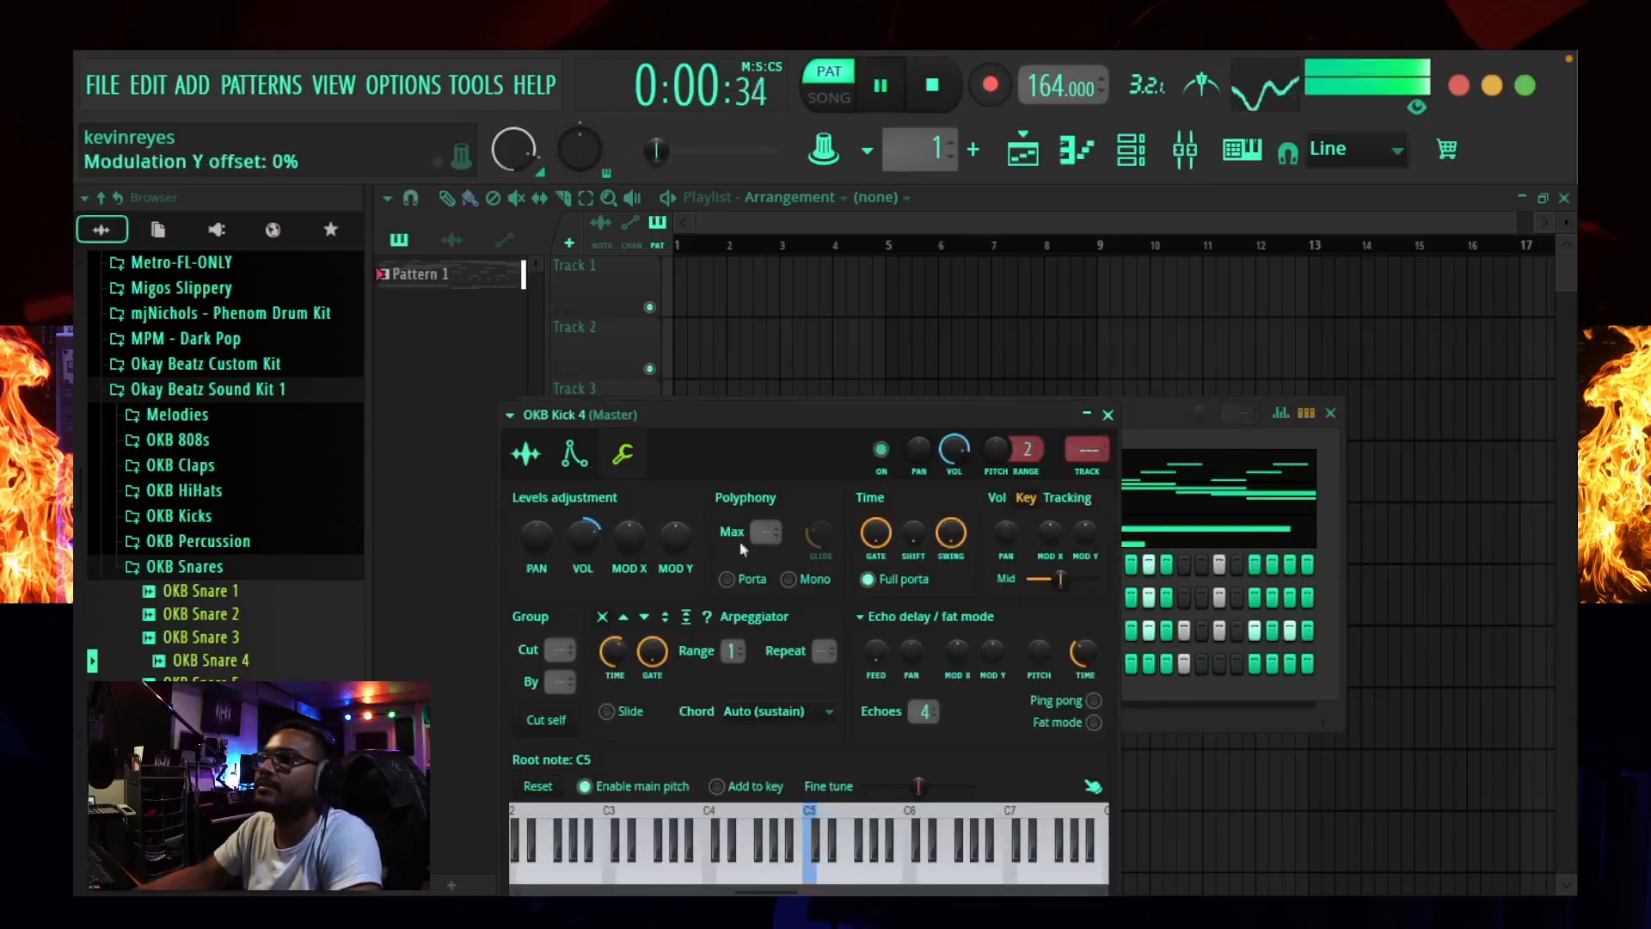
left_click(559, 721)
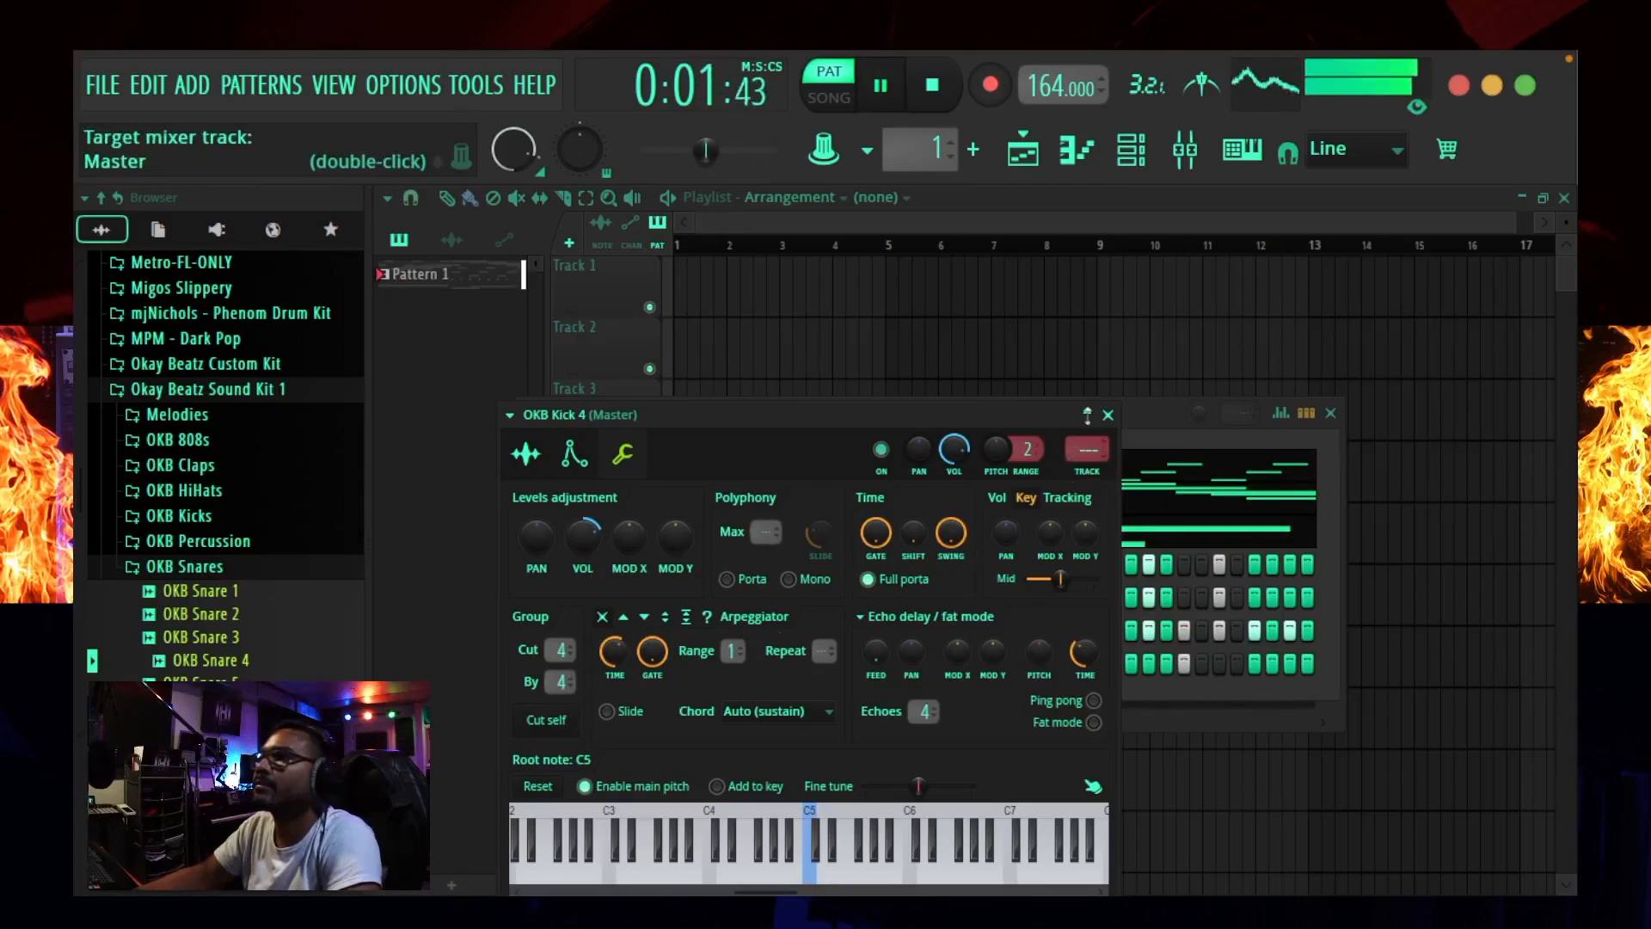
Step: Close the kick's settings, route the 808 and drum channels to their own mixer tracks 3 to 7 and play the pattern
left_click(1108, 415)
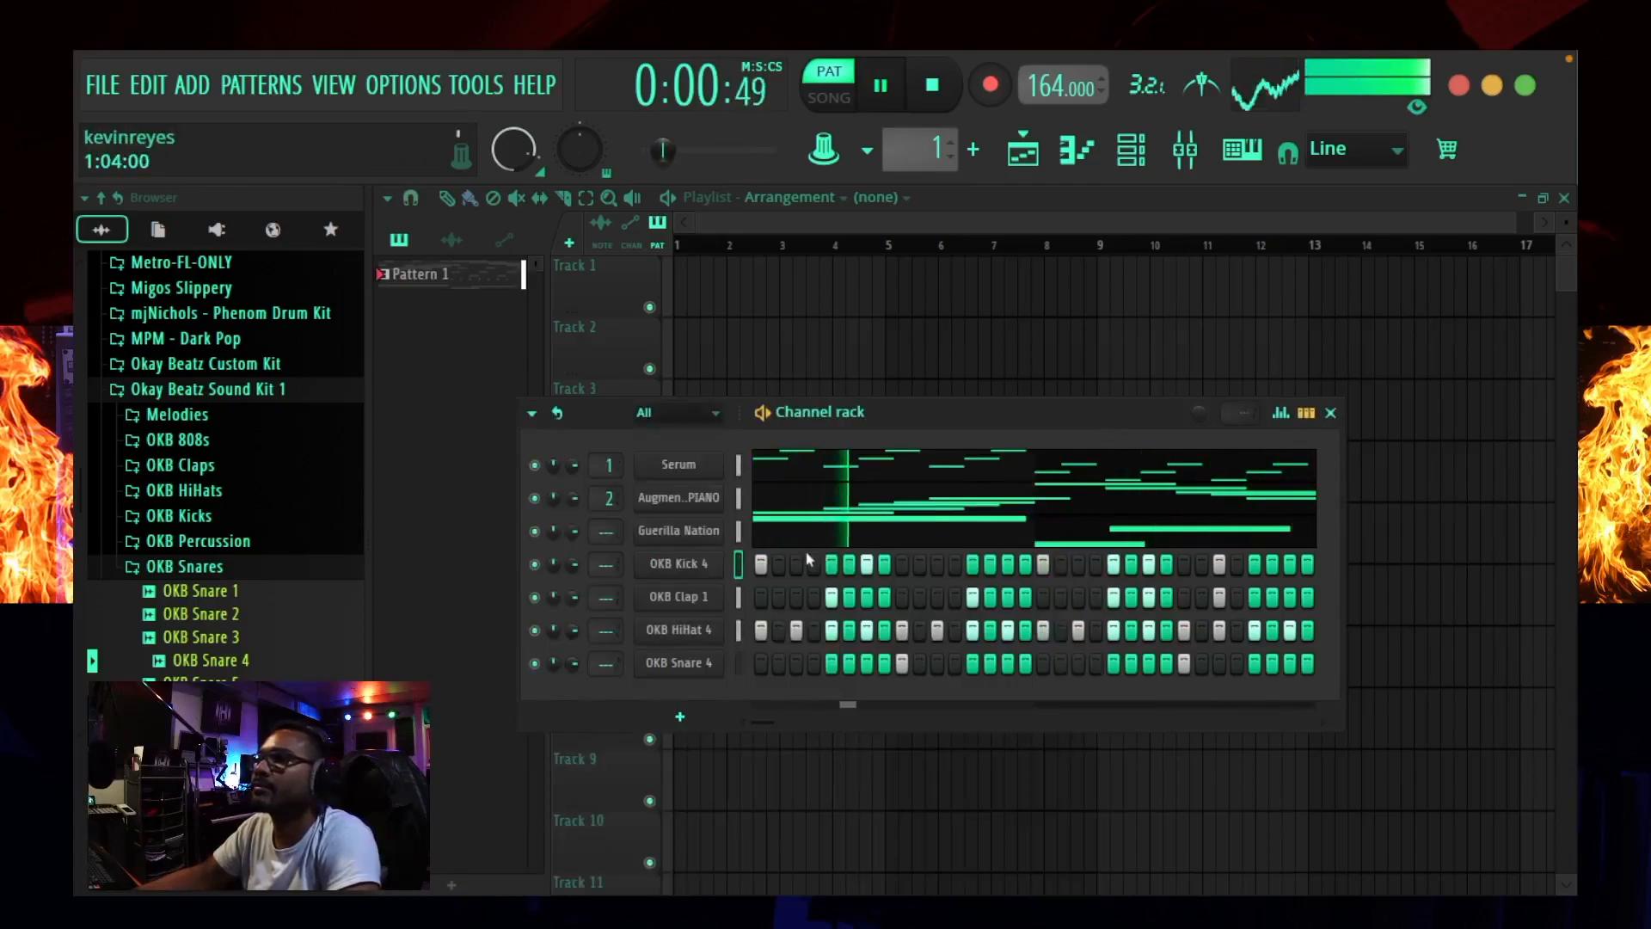
key("space")
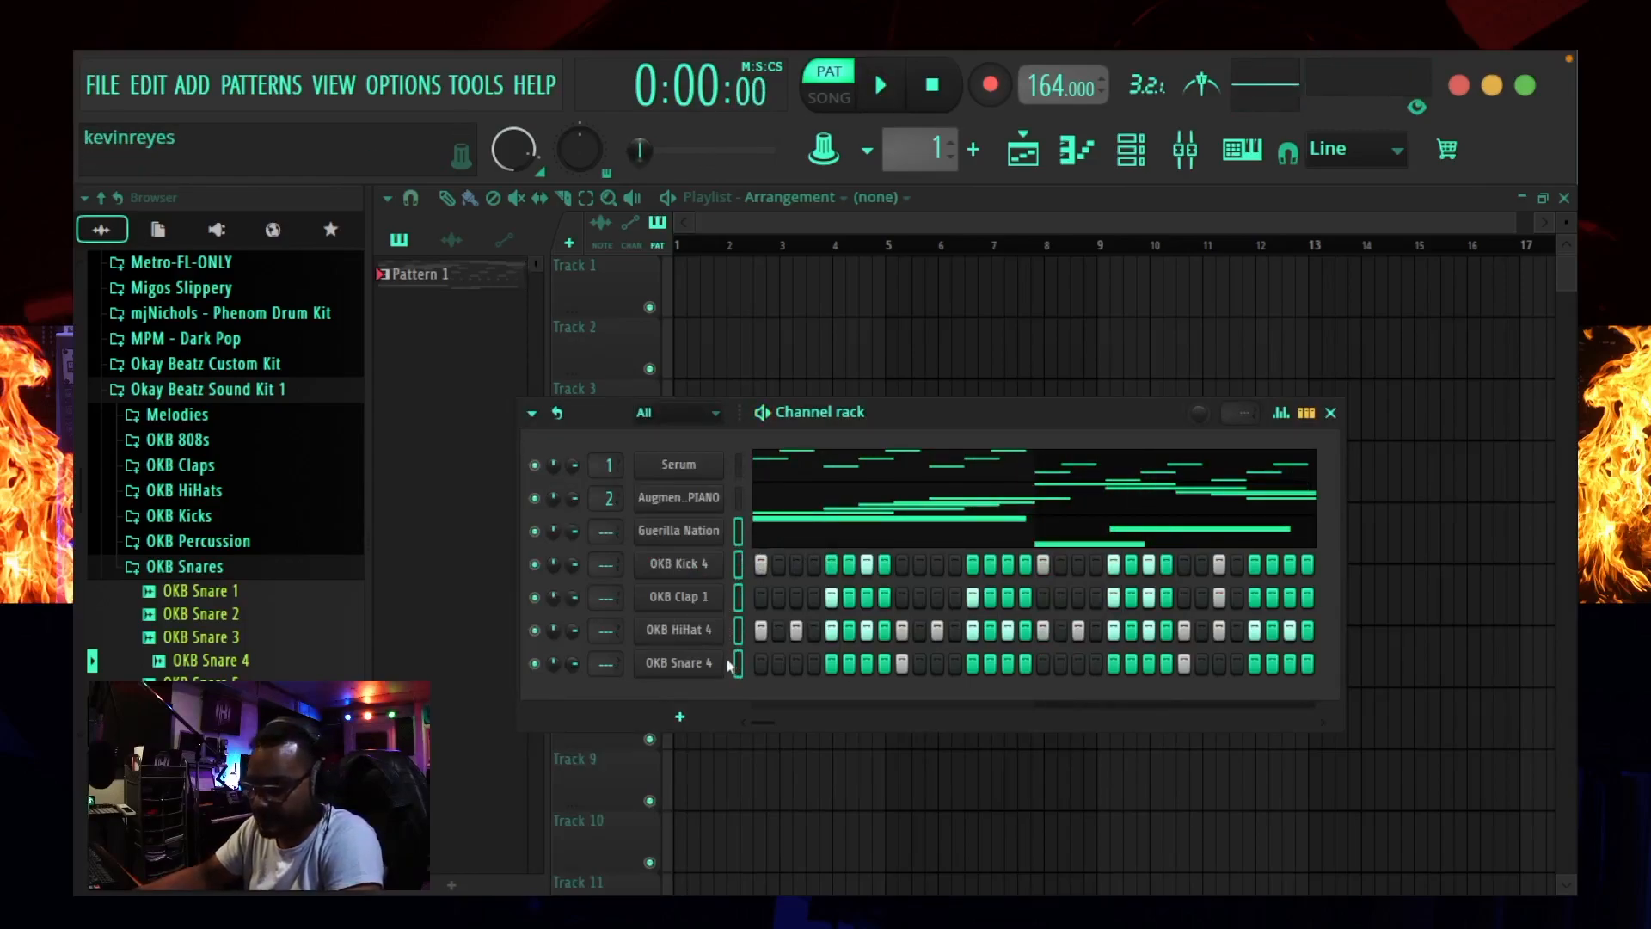
key("F9")
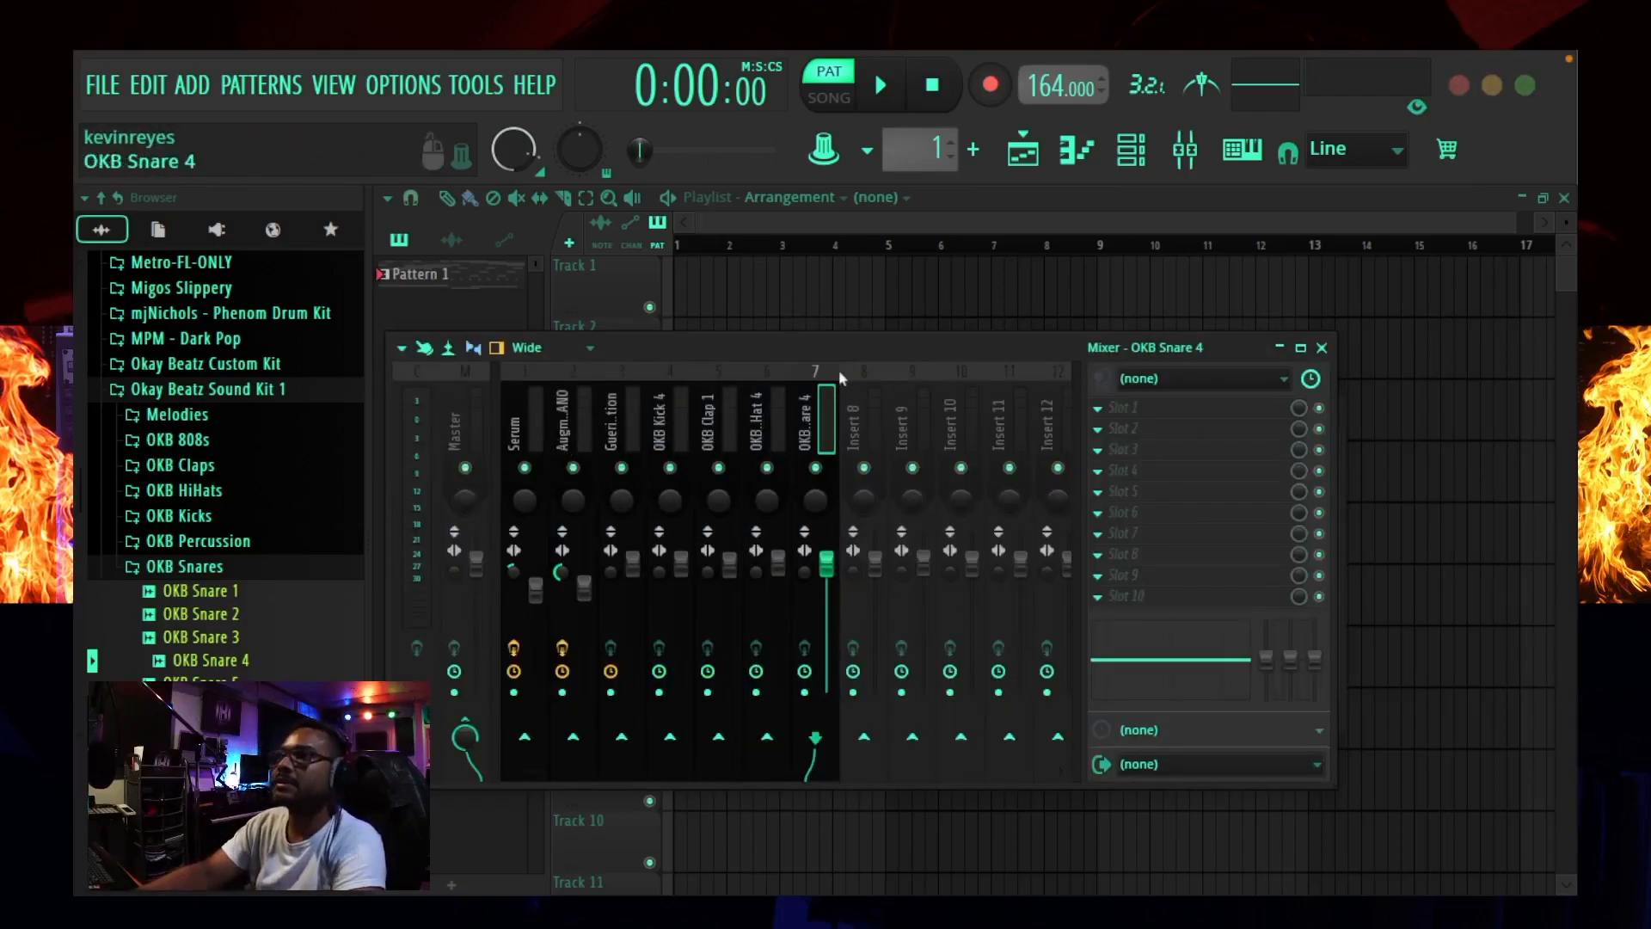
left_click_drag(863, 343, 936, 364)
key("space")
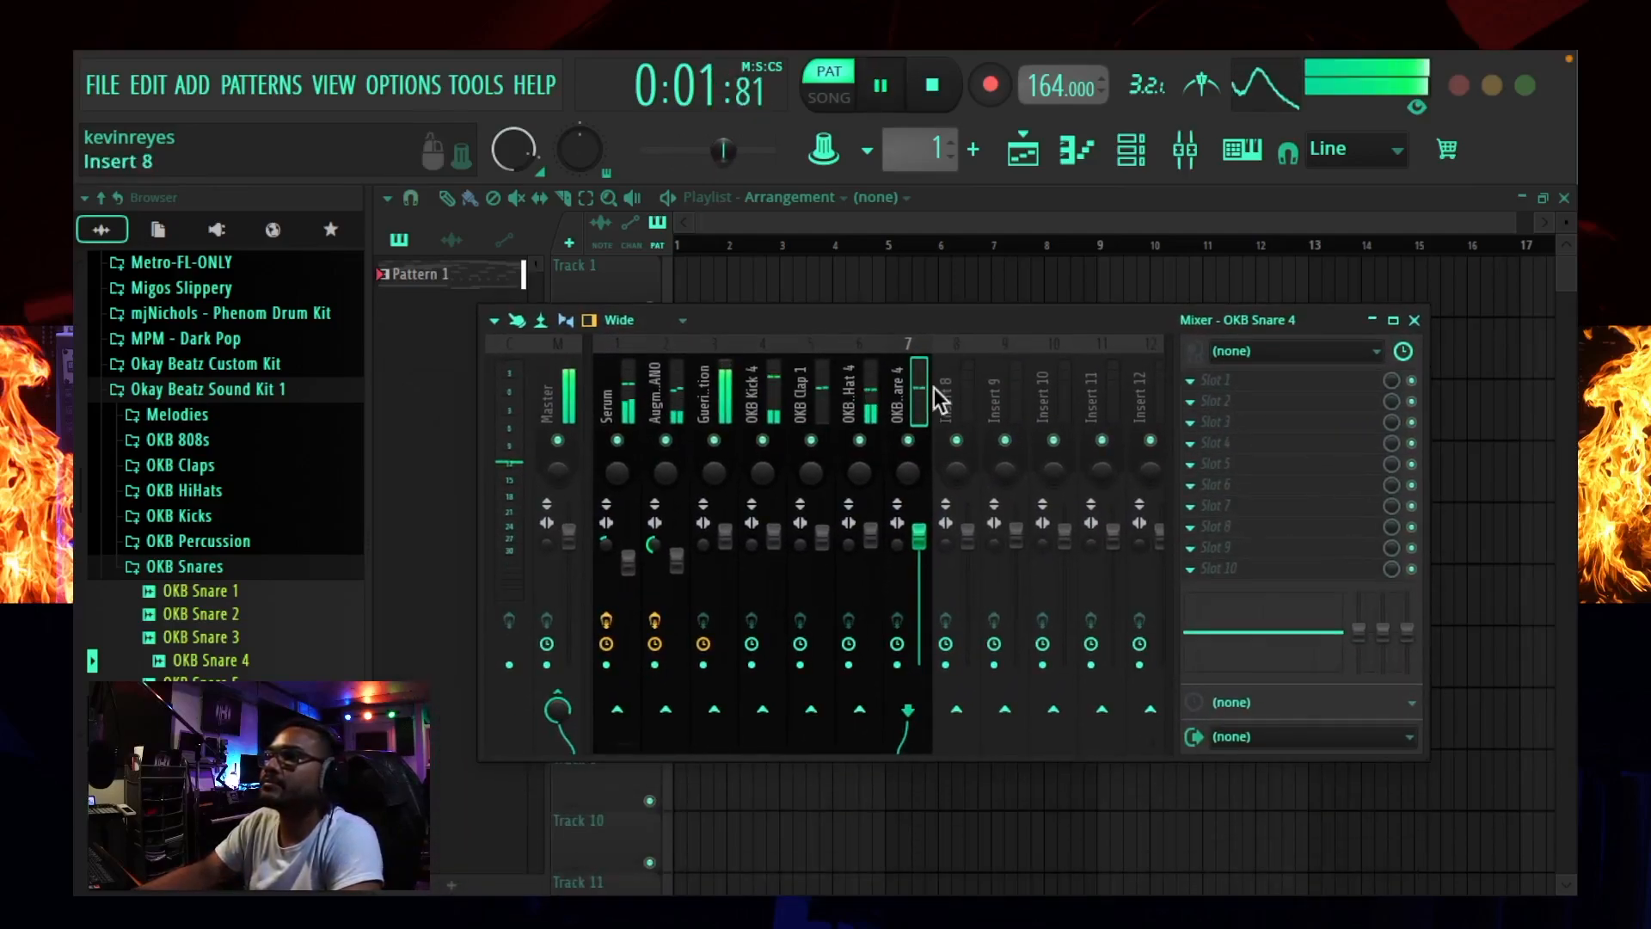
Step: Stop playback and widen the stereo separation of the OKB Snare 4, OKB HiHat 4 and OKB Clap 1 mixer tracks
key("space")
left_click_drag(897, 544, 849, 627)
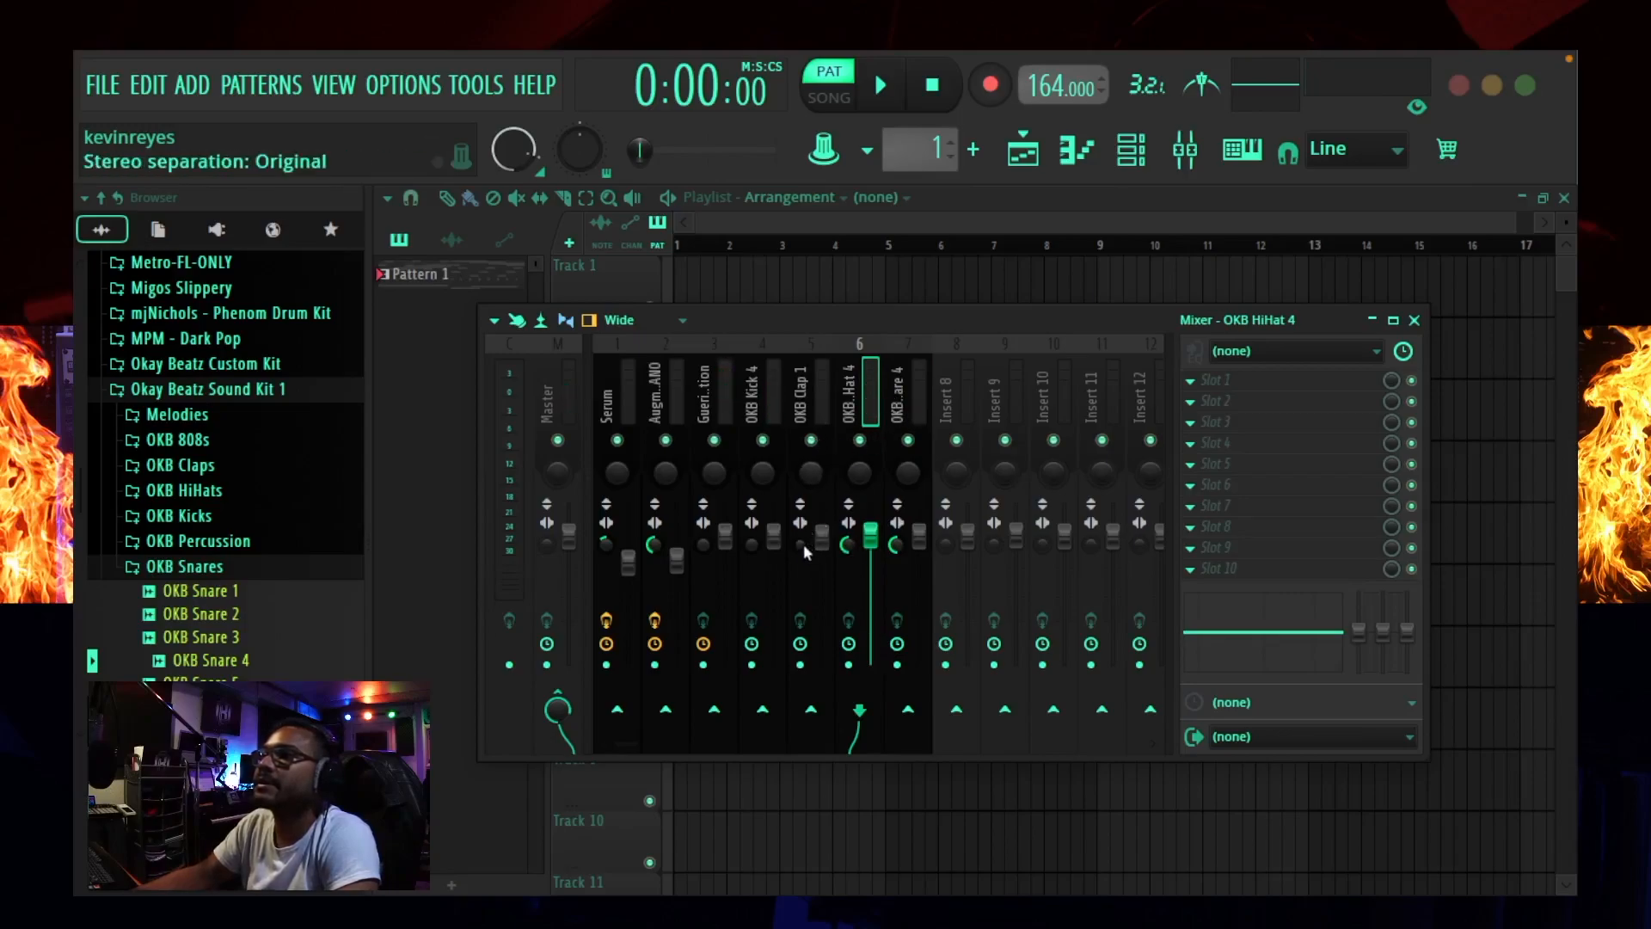
left_click_drag(801, 545, 801, 628)
Step: Move the Serum and Augmented GRAND PIANO mixer tracks together behind the drums, to inserts 6 and 7
left_click(751, 389)
left_click(705, 391)
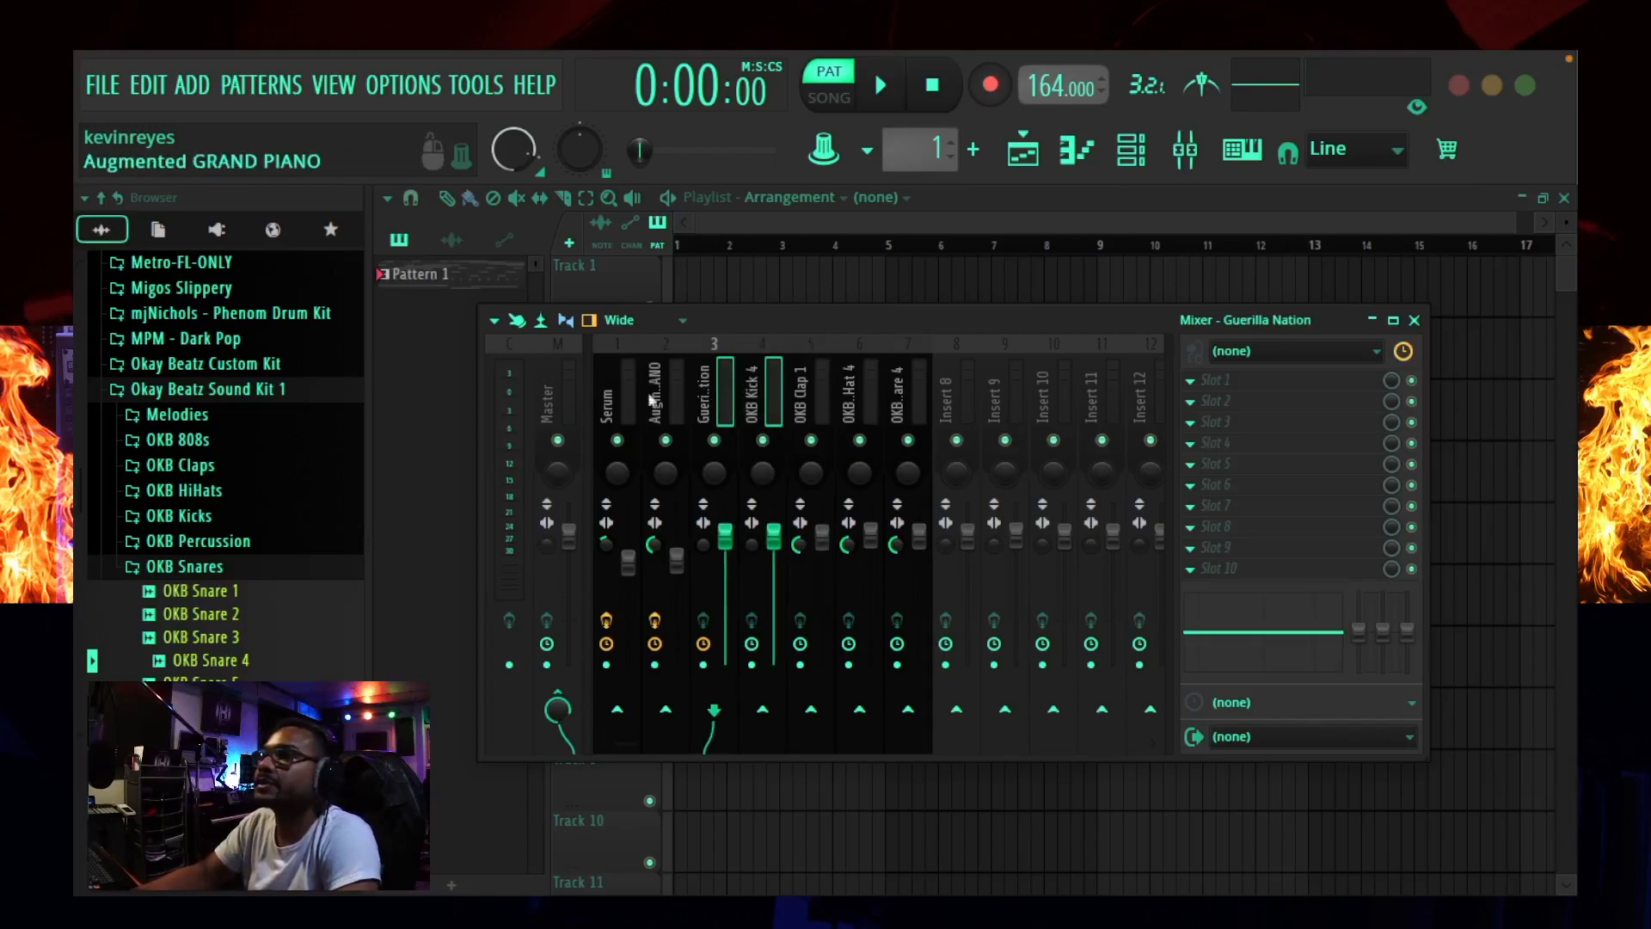
left_click_drag(617, 392, 659, 414)
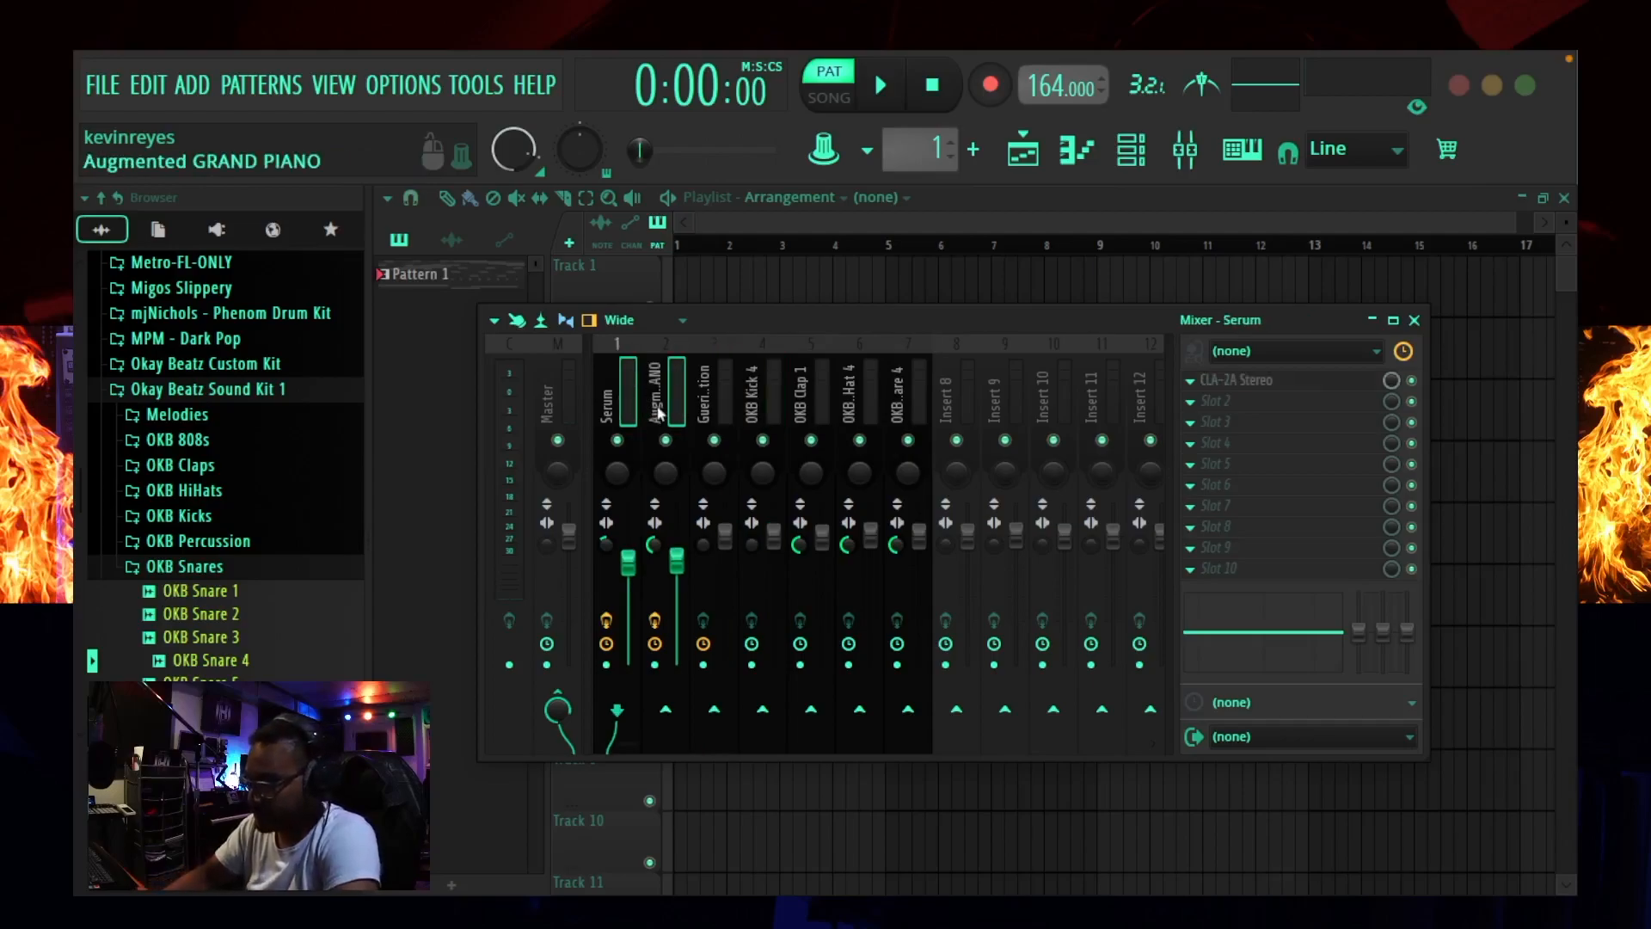
key("alt+Right")
key("alt+Right")
key("alt+Right")
key("alt+Right")
key("alt+Right")
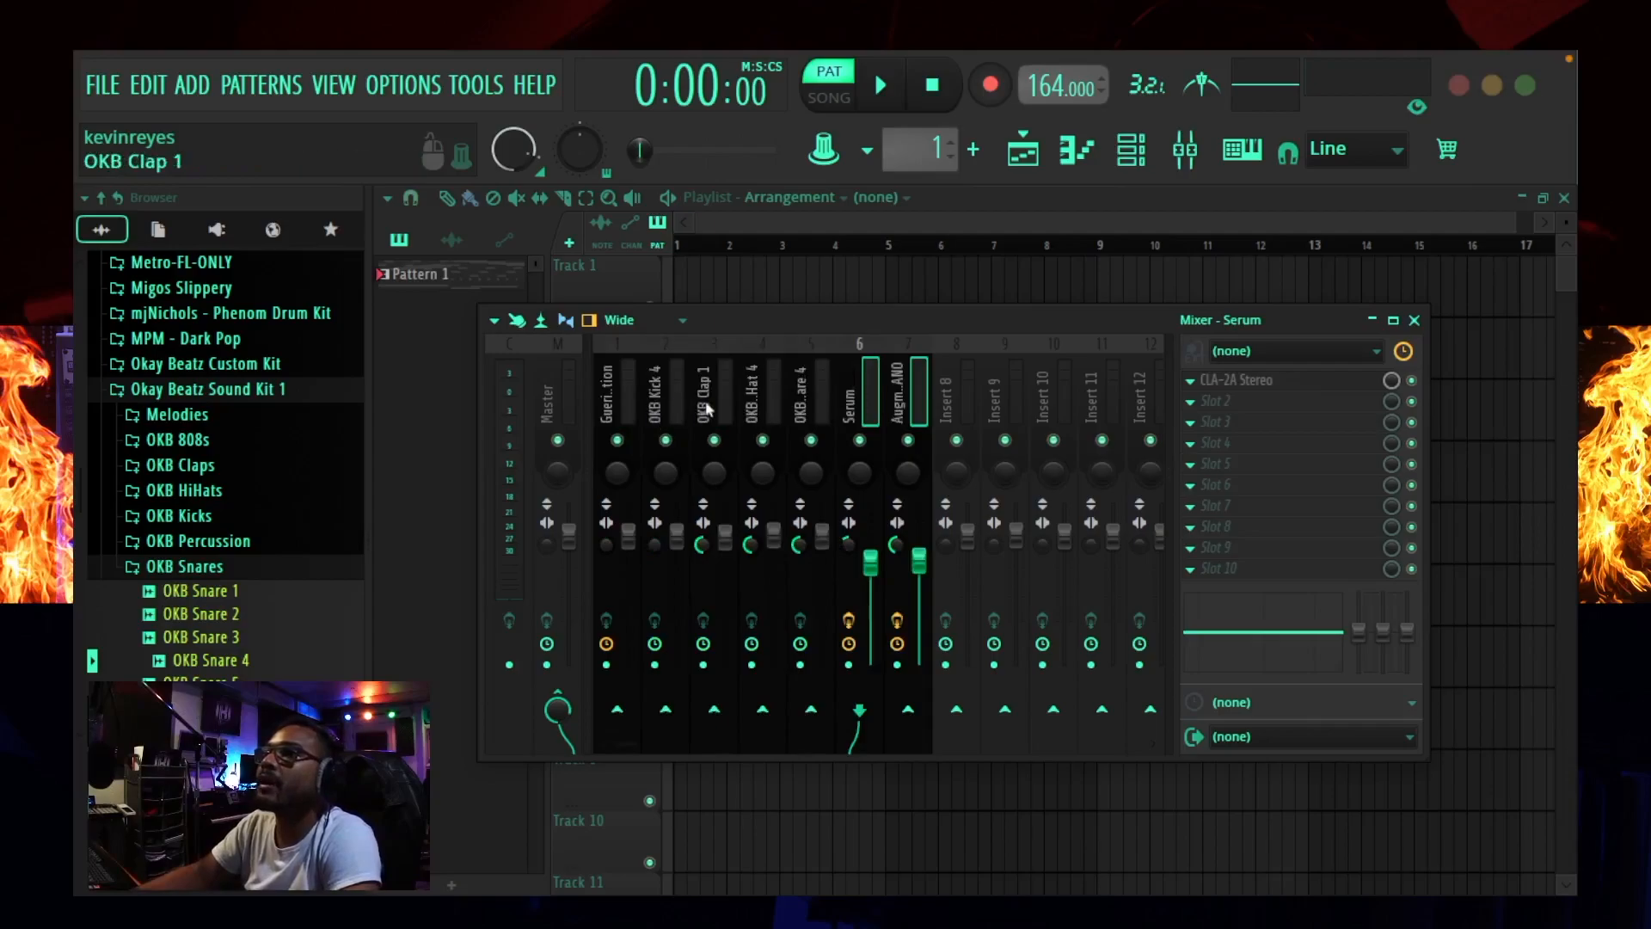
Step: Move the OKB Snare 4 mixer track to insert 3, between the kick and the clap
left_click(799, 398)
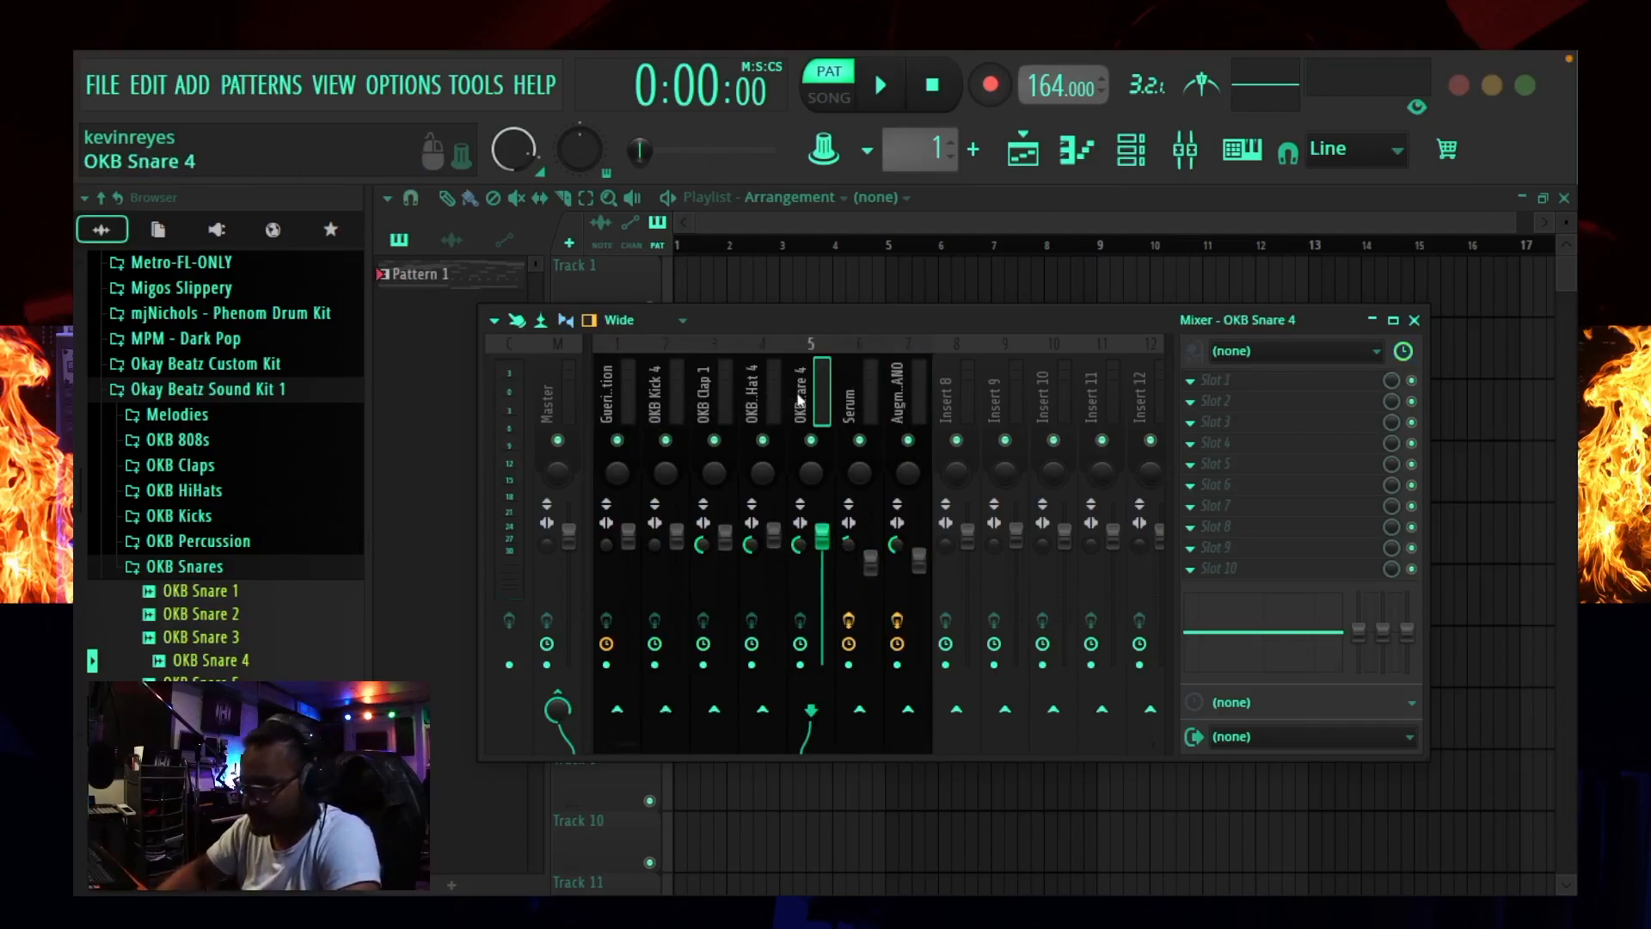
key("alt+Left")
key("alt+Left")
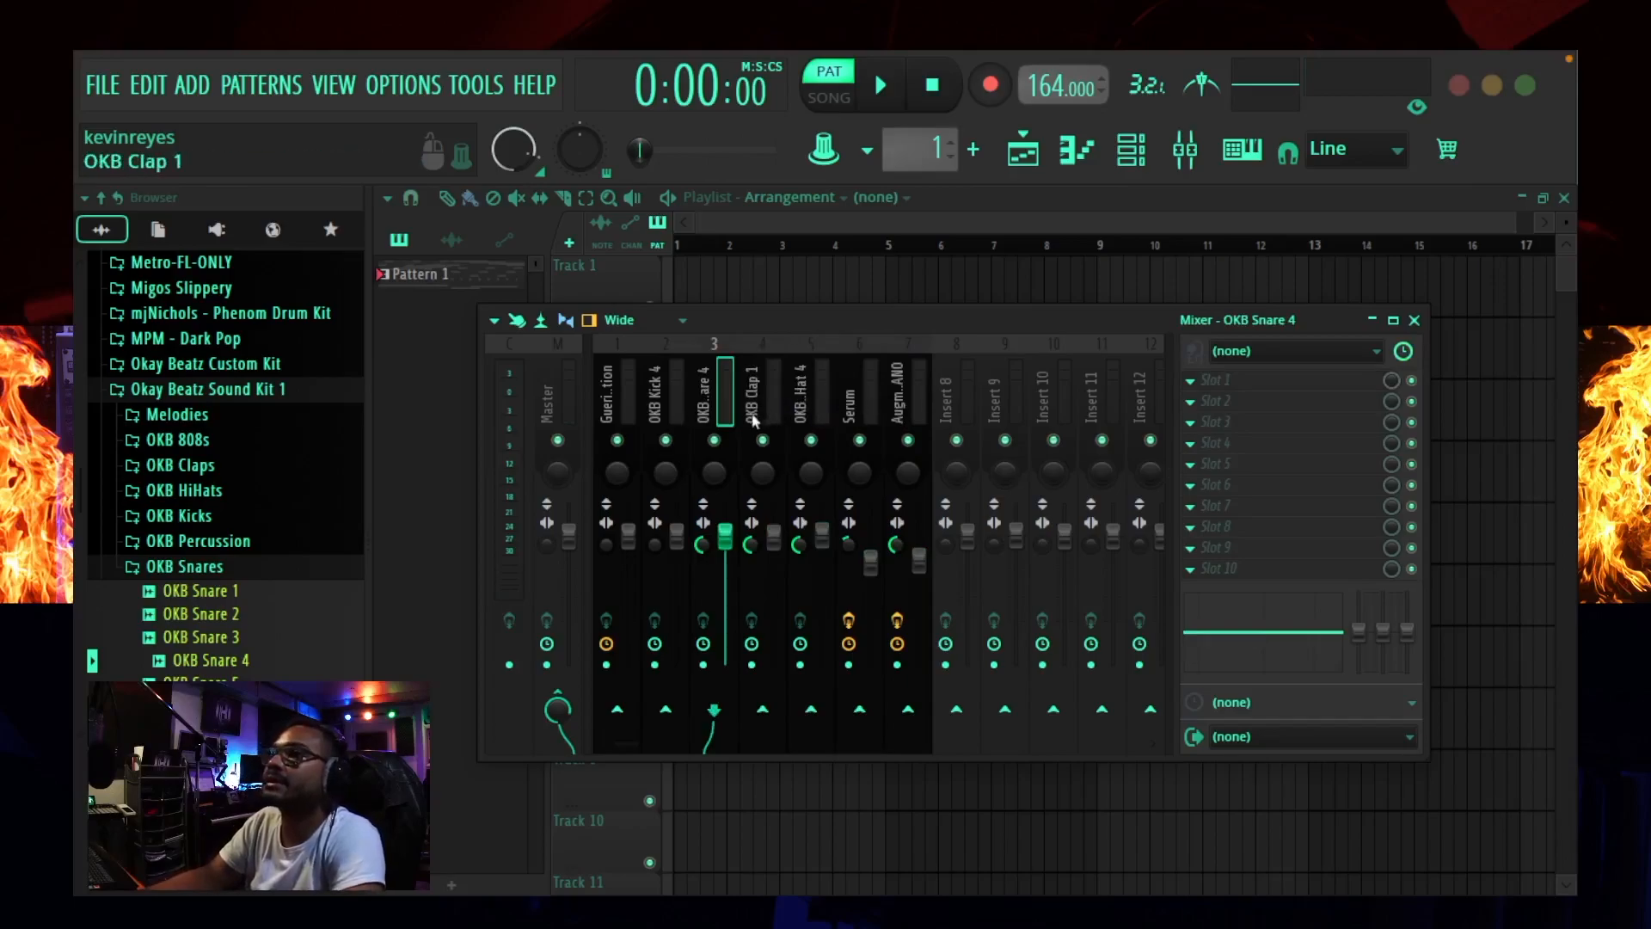
Step: Load TR5 Classic Clipper into slot 9 of the Master mixer track
left_click_drag(809, 335, 896, 317)
left_click(632, 378)
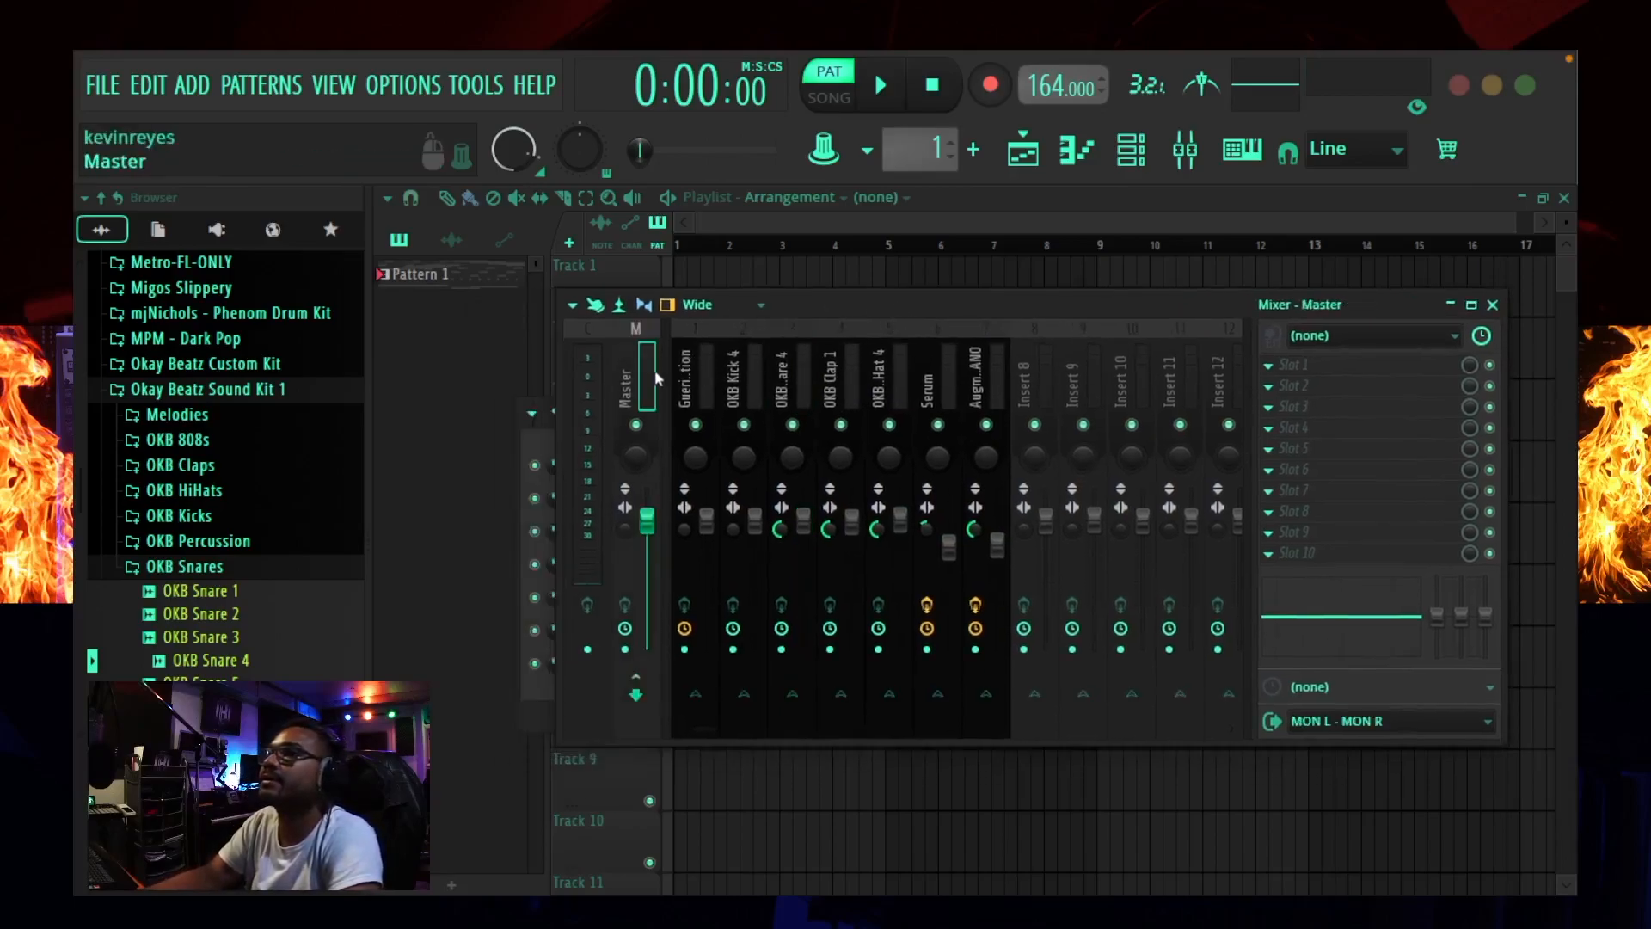
left_click(1300, 553)
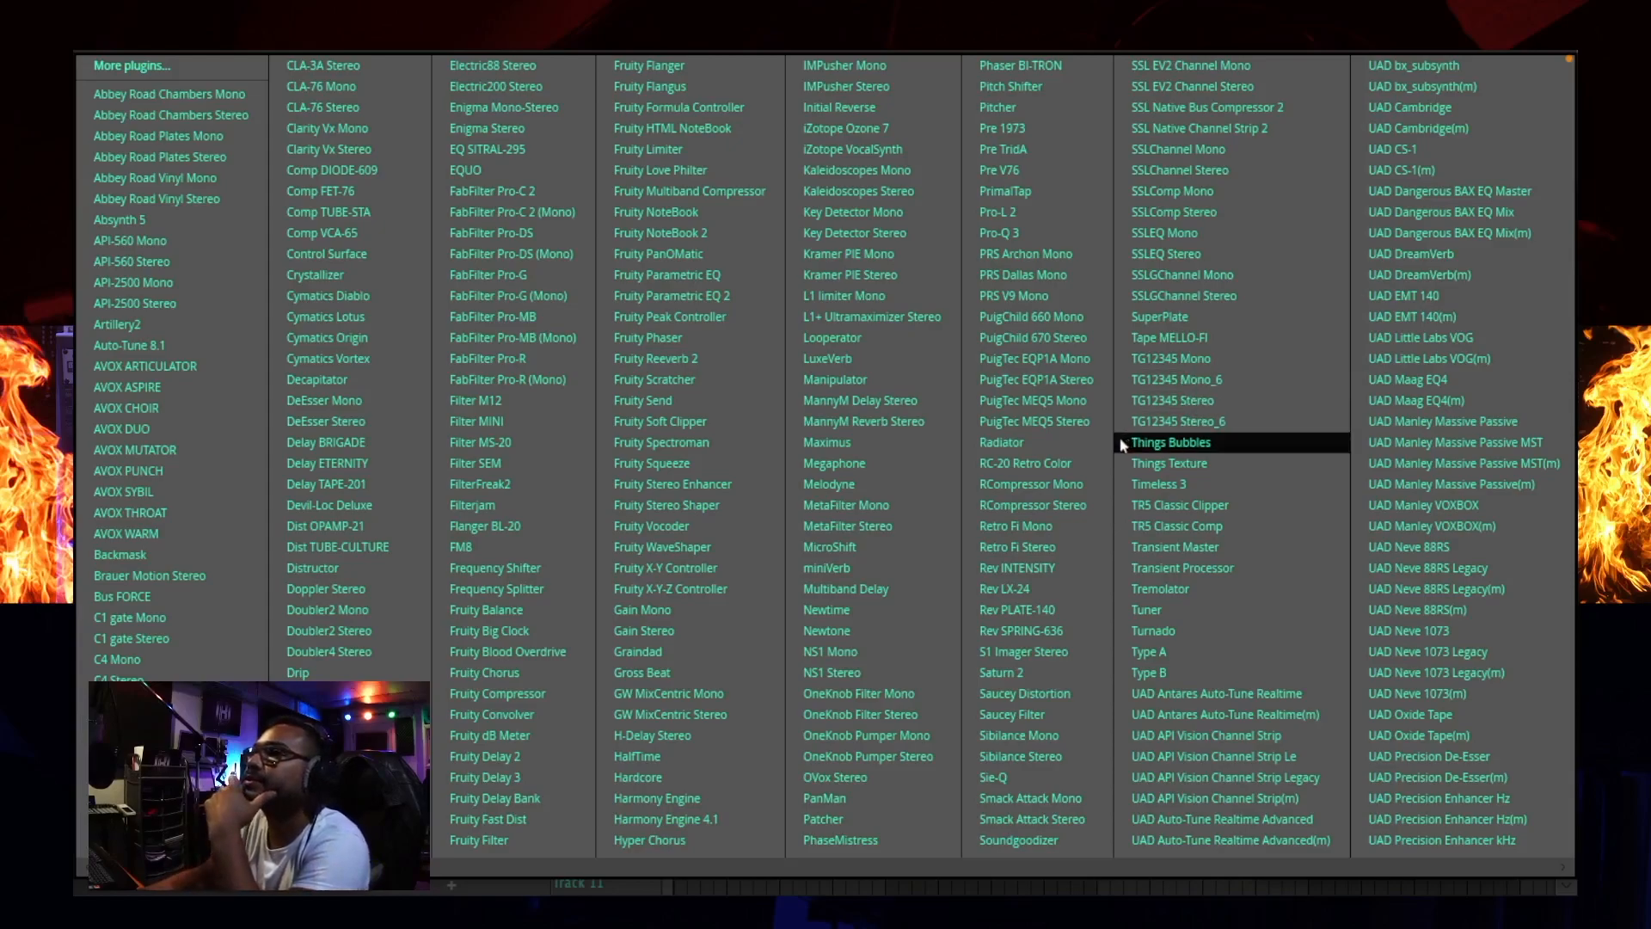
scroll(1122, 445, "down", 1)
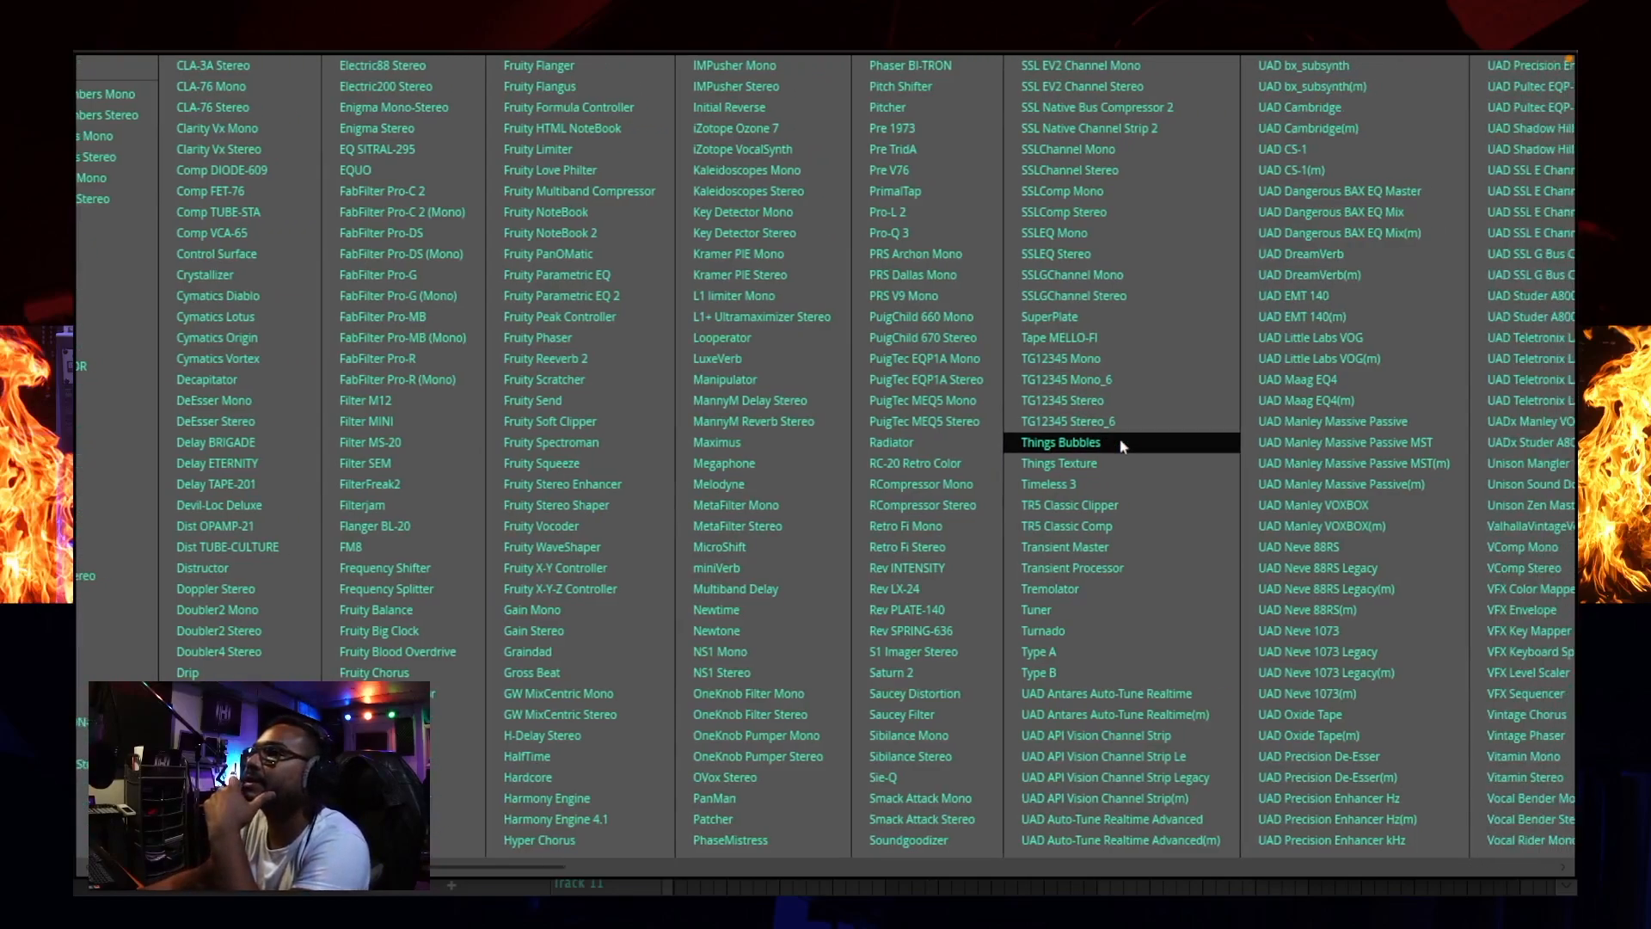
left_click(1083, 506)
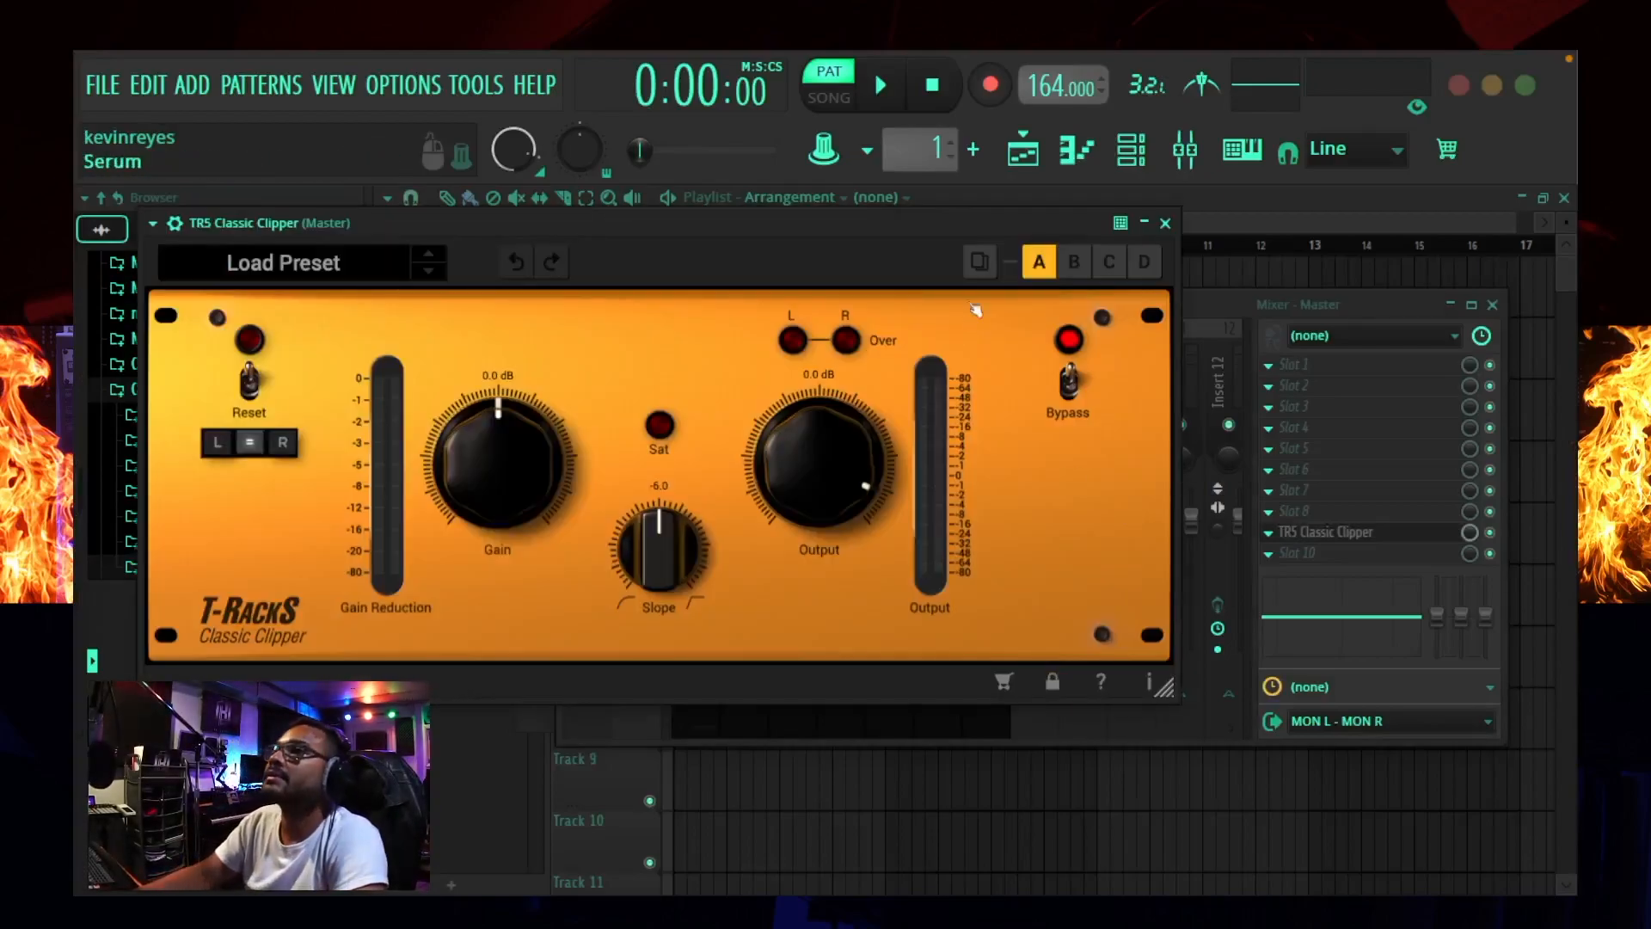
Step: Set the Master clipper's slope to -5.5 and its gain and output to about 1.3 dB each, and start playback
left_click_drag(684, 574, 677, 568)
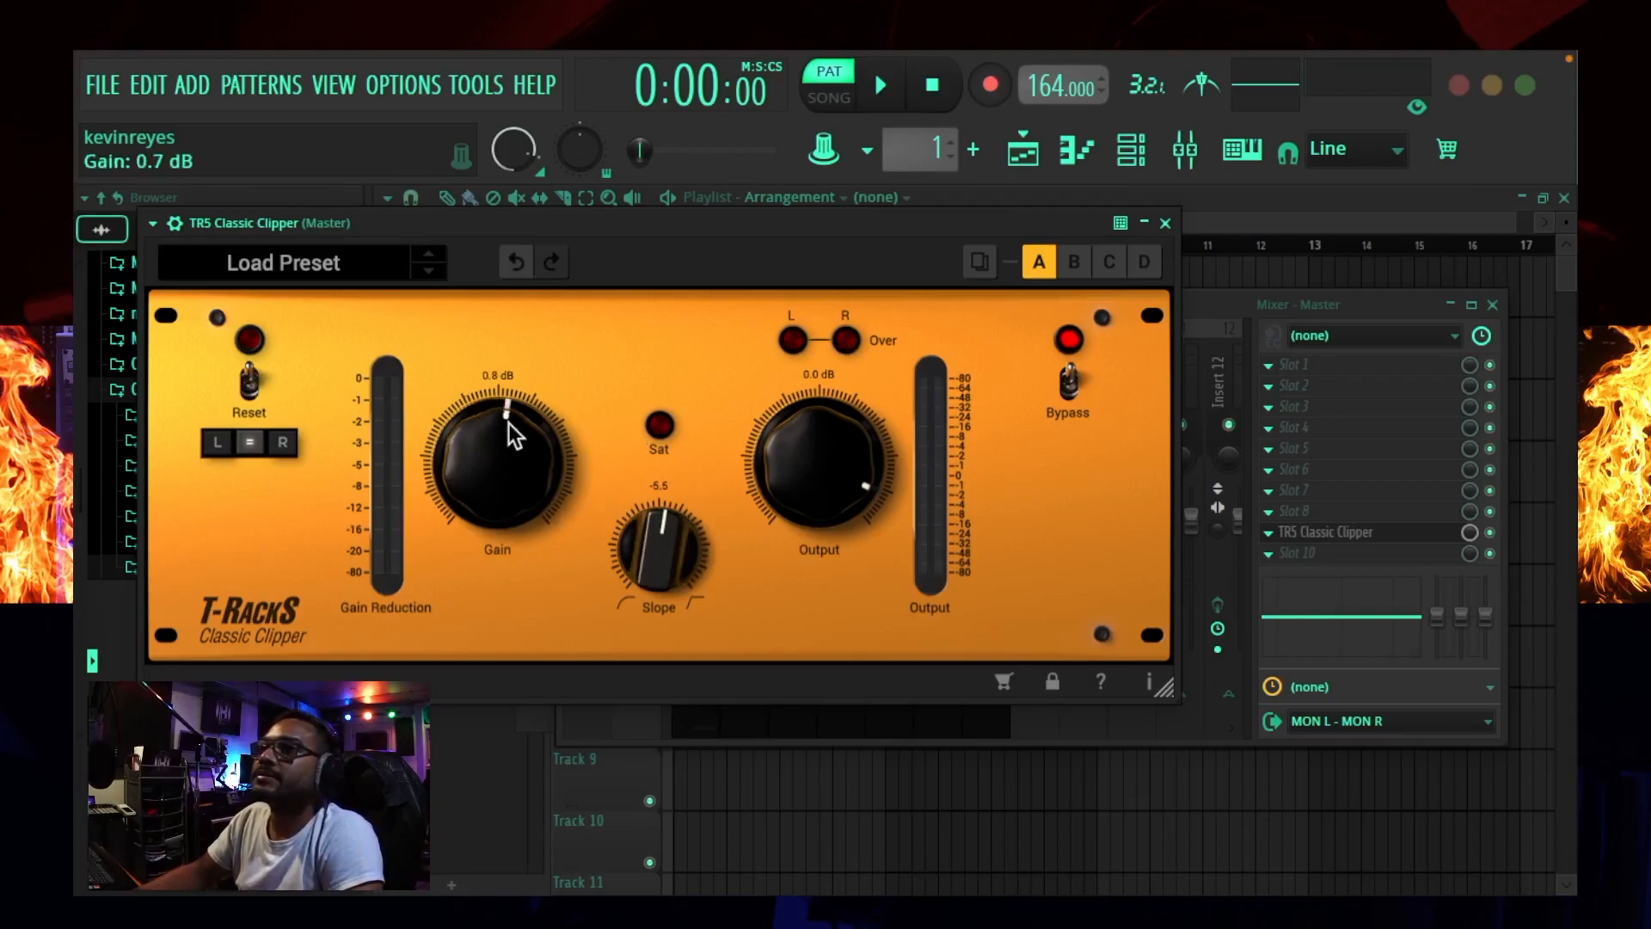
left_click_drag(801, 472, 805, 459)
left_click_drag(901, 427, 870, 459)
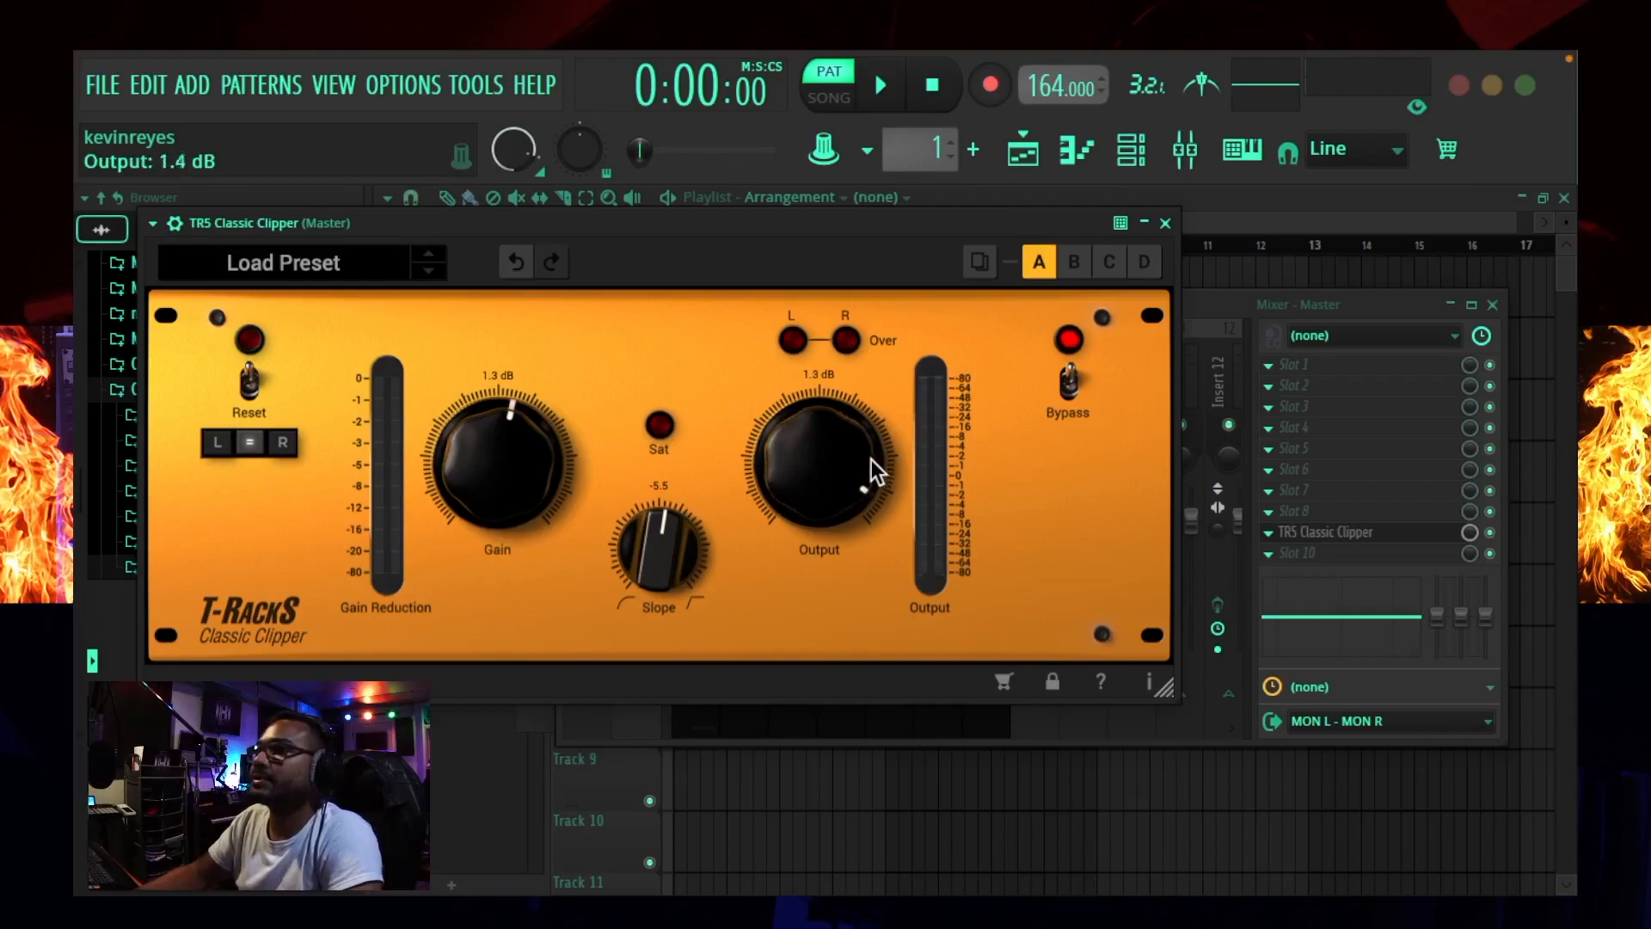
left_click(876, 87)
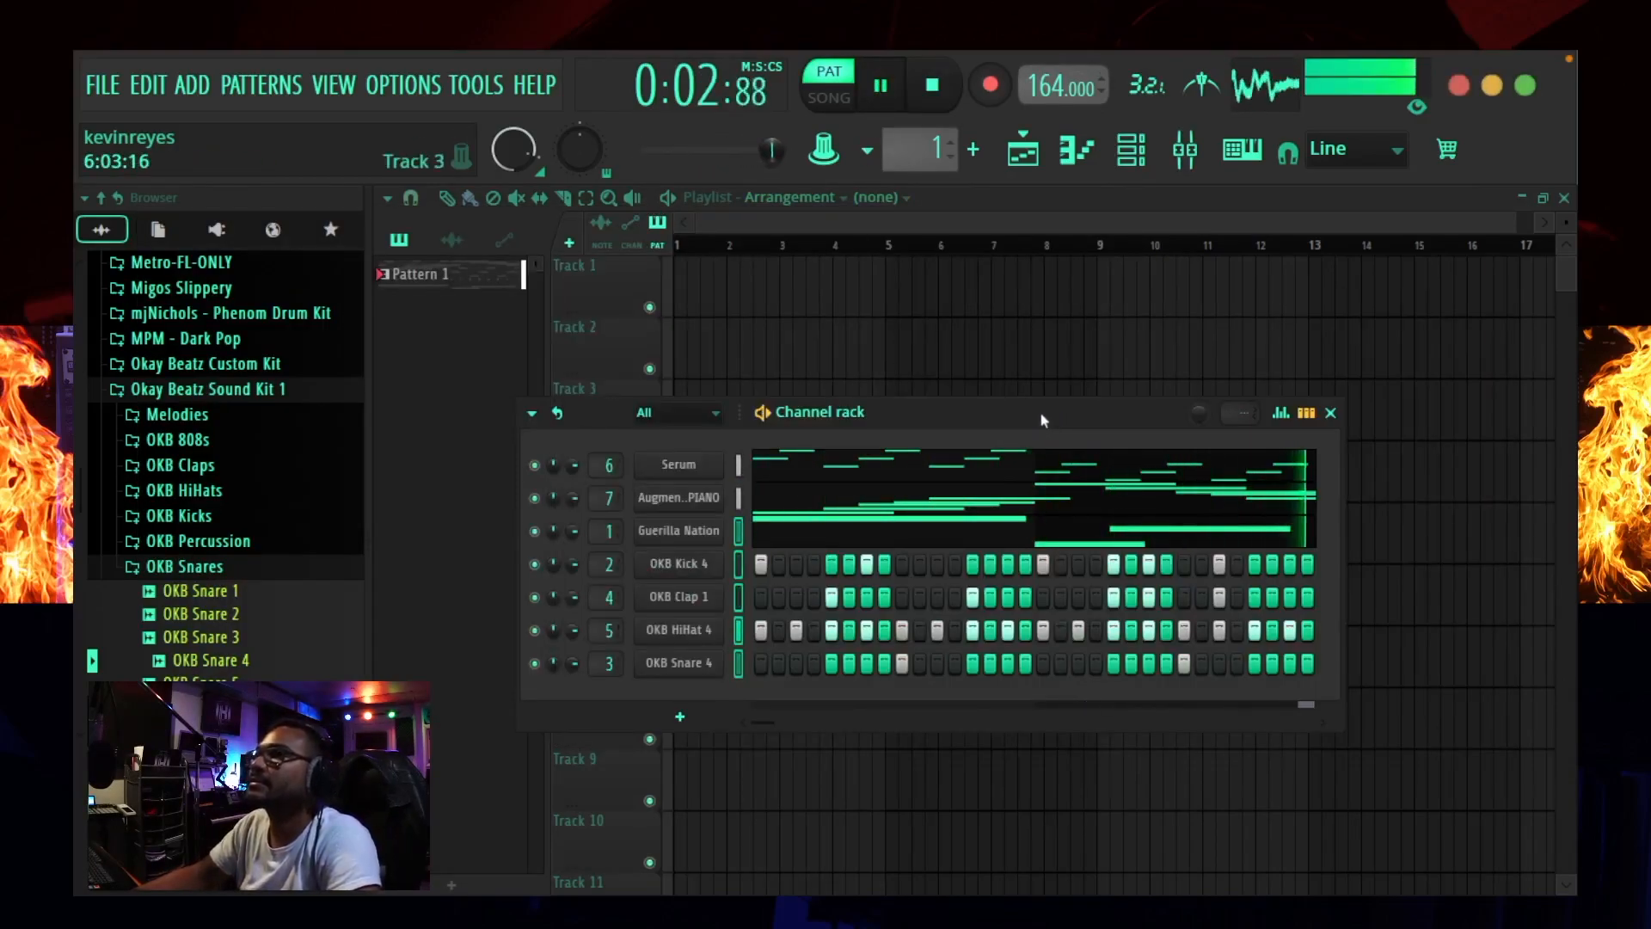
Step: Lower the Guerilla Nation channel's volume slightly while the pattern plays
left_click_drag(1043, 417, 1059, 350)
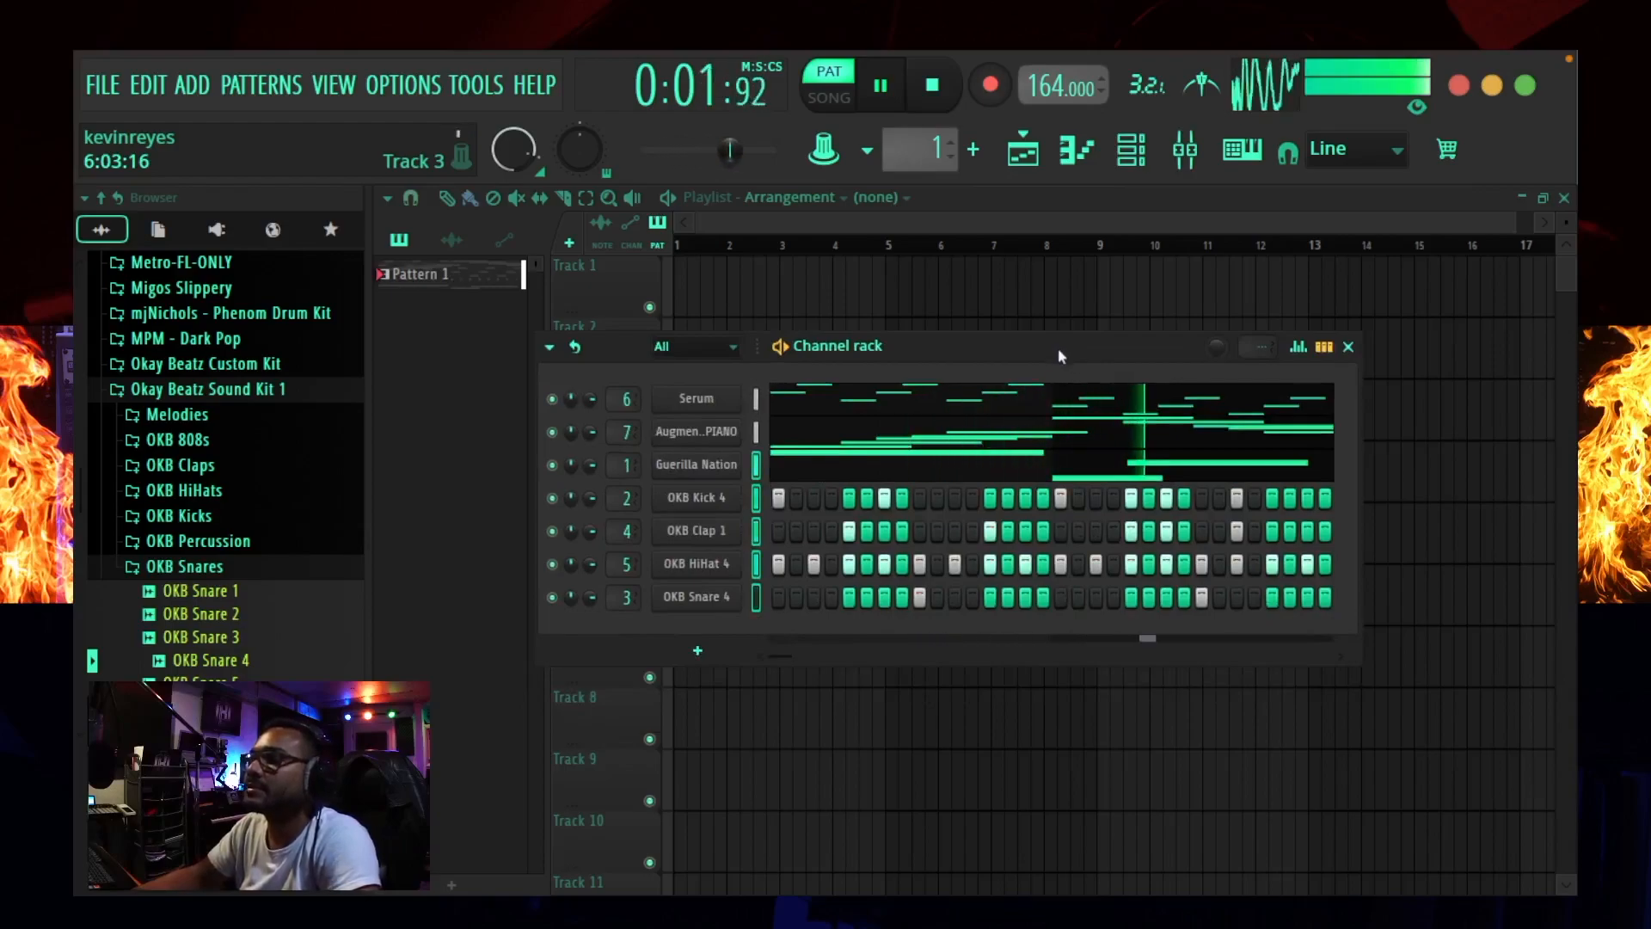
left_click(696, 464)
left_click(696, 465)
left_click_drag(590, 465, 590, 475)
Step: Open Augmented GRAND PIANO, set its Motion to about 0.152, stop playback and bring the plugin window fully into view
left_click(688, 436)
left_click_drag(855, 603, 855, 595)
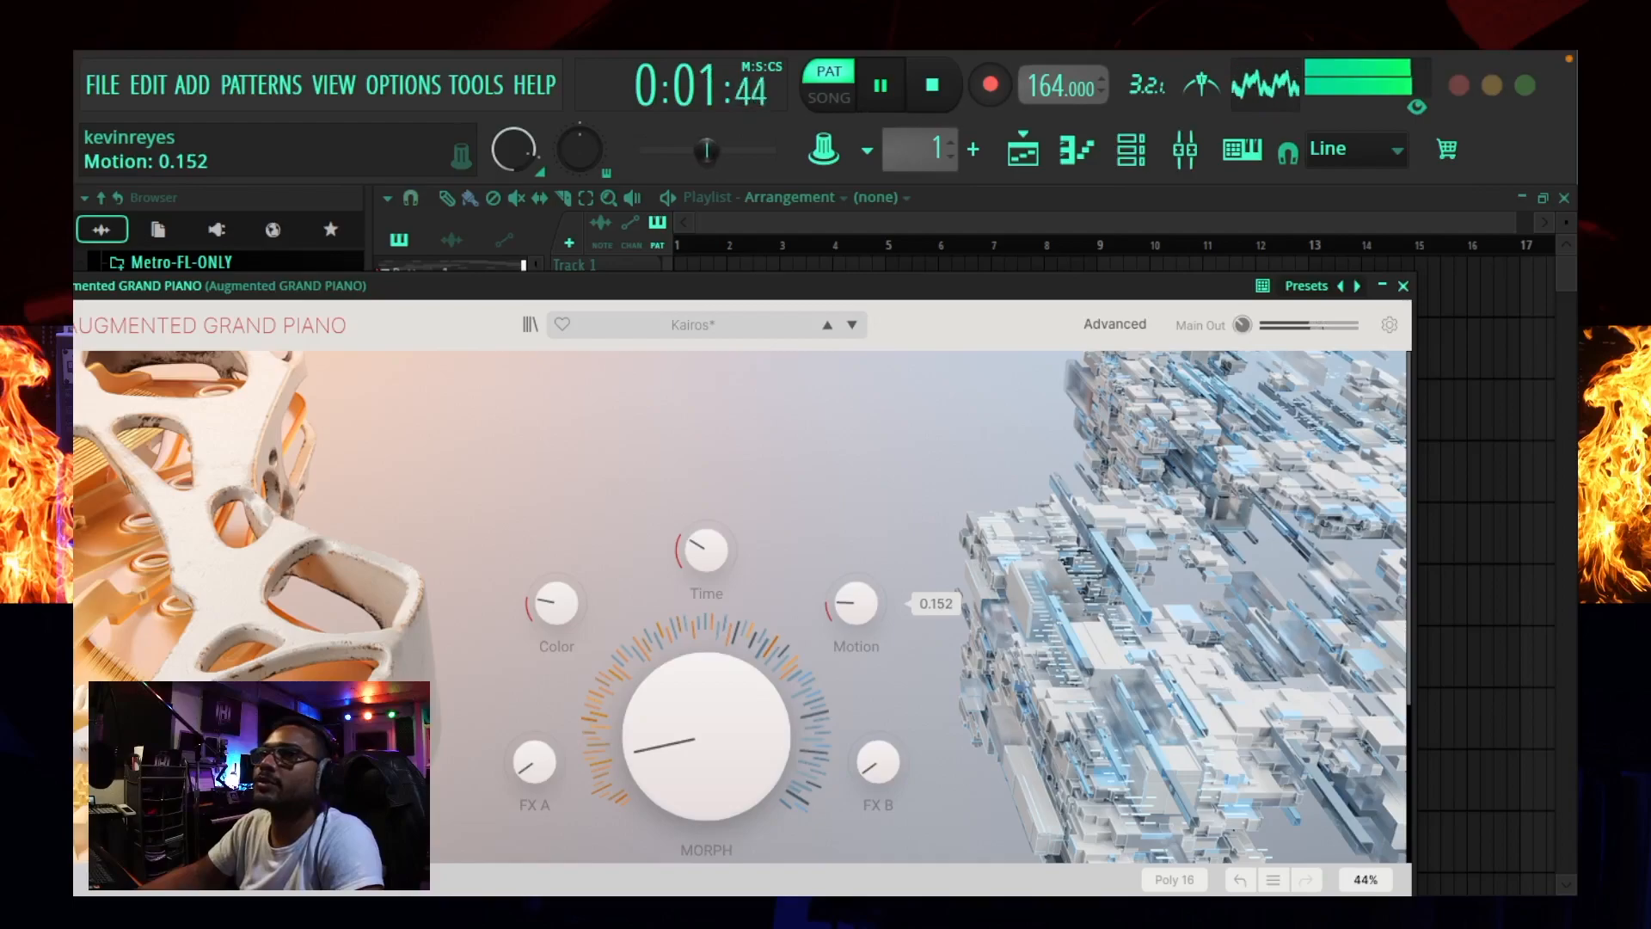
key("space")
left_click_drag(925, 281, 1061, 214)
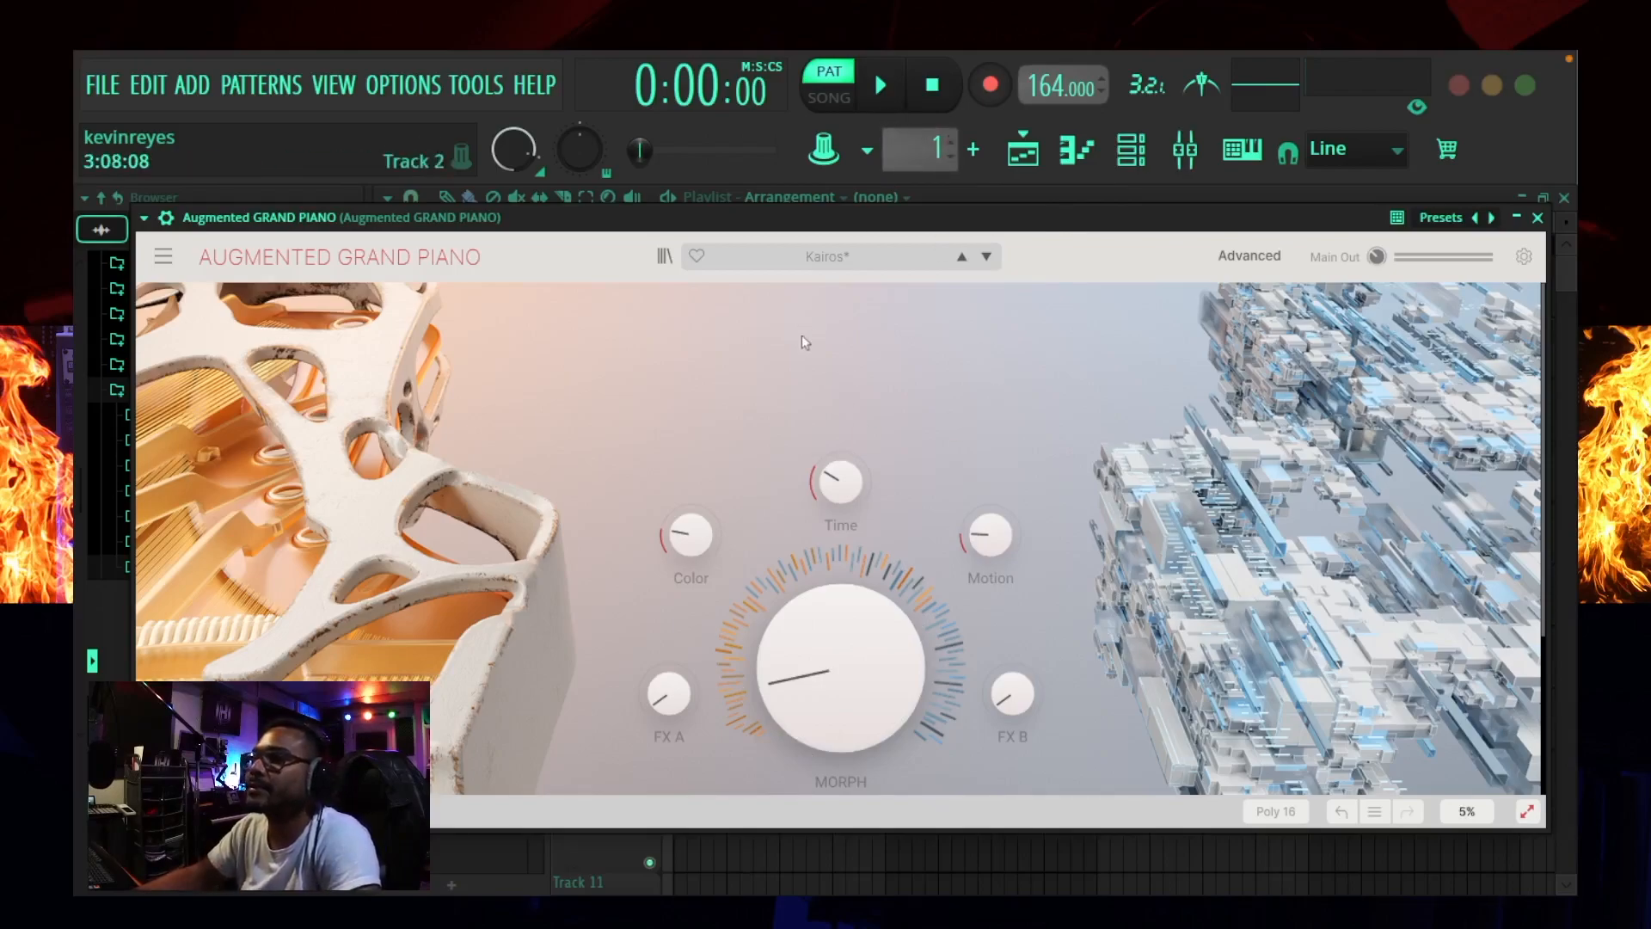
Step: Raise the piano's Morph, FX A, FX B and Color and adjust Motion during playback, and close the plugin
key("space")
left_click_drag(840, 668, 841, 630)
left_click_drag(669, 694, 669, 670)
left_click_drag(1099, 221, 1105, 190)
left_click_drag(1019, 666, 1018, 652)
left_click_drag(989, 509, 975, 506)
left_click_drag(698, 507, 698, 493)
left_click(1532, 190)
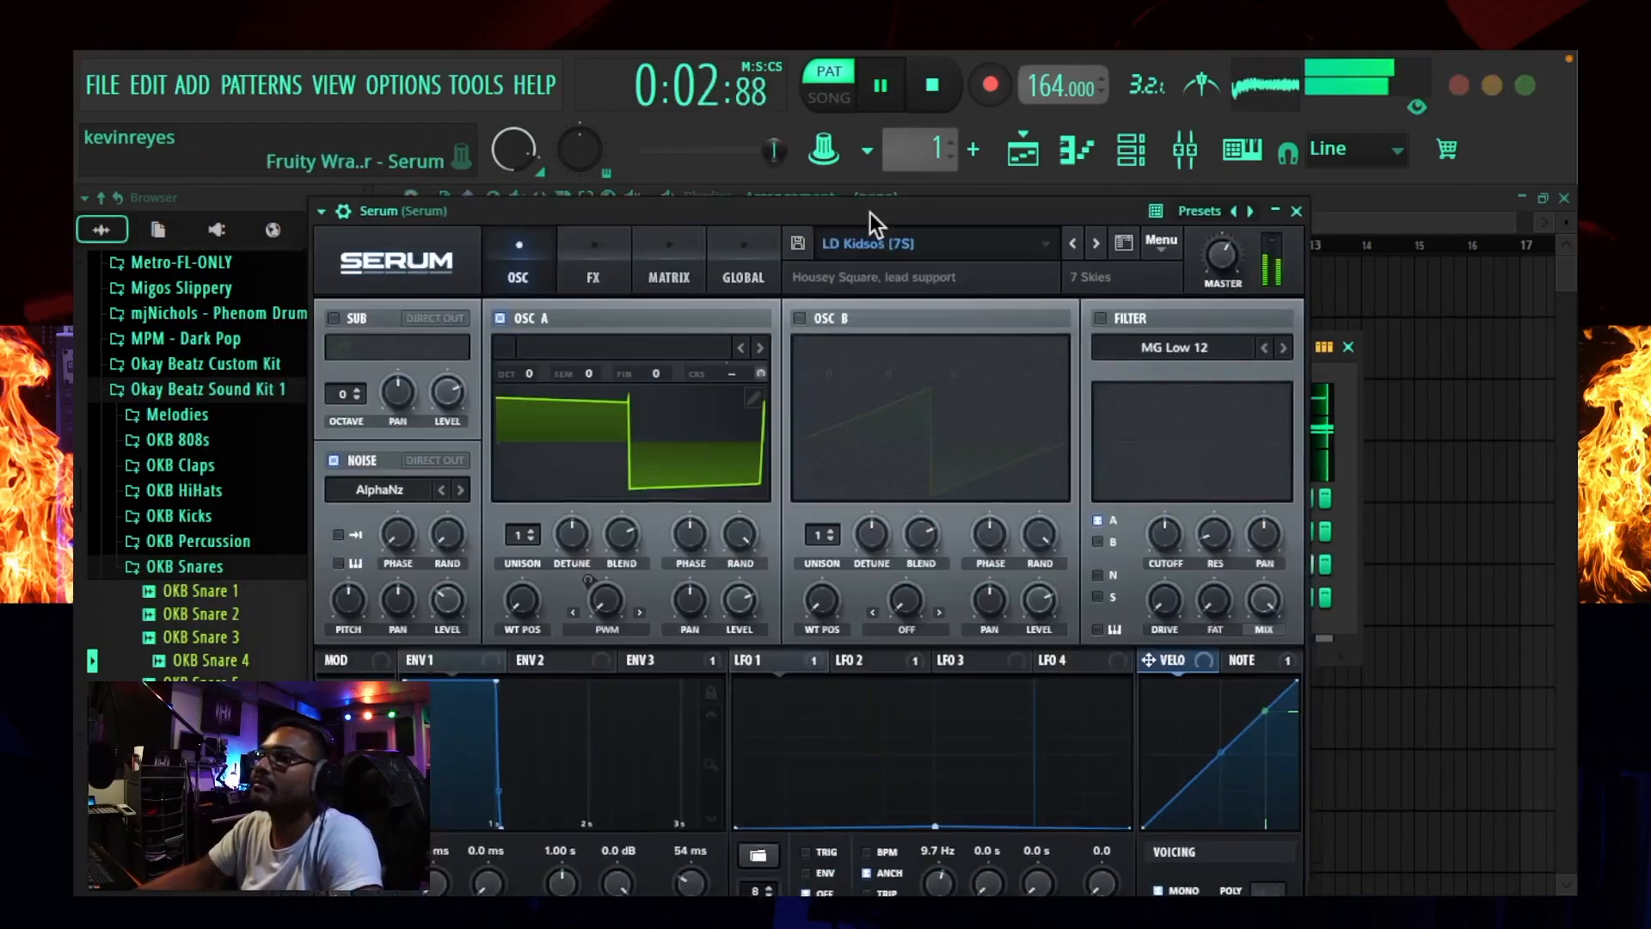
Step: Set Serum's envelope 1 attack to 2.0 ms and hold to 17 ms, and oscillator A's PWM to 9%, checking with playback
left_click_drag(870, 213, 876, 198)
left_click_drag(590, 523, 590, 527)
left_click_drag(494, 867, 442, 848)
left_click_drag(612, 585, 611, 572)
key("space")
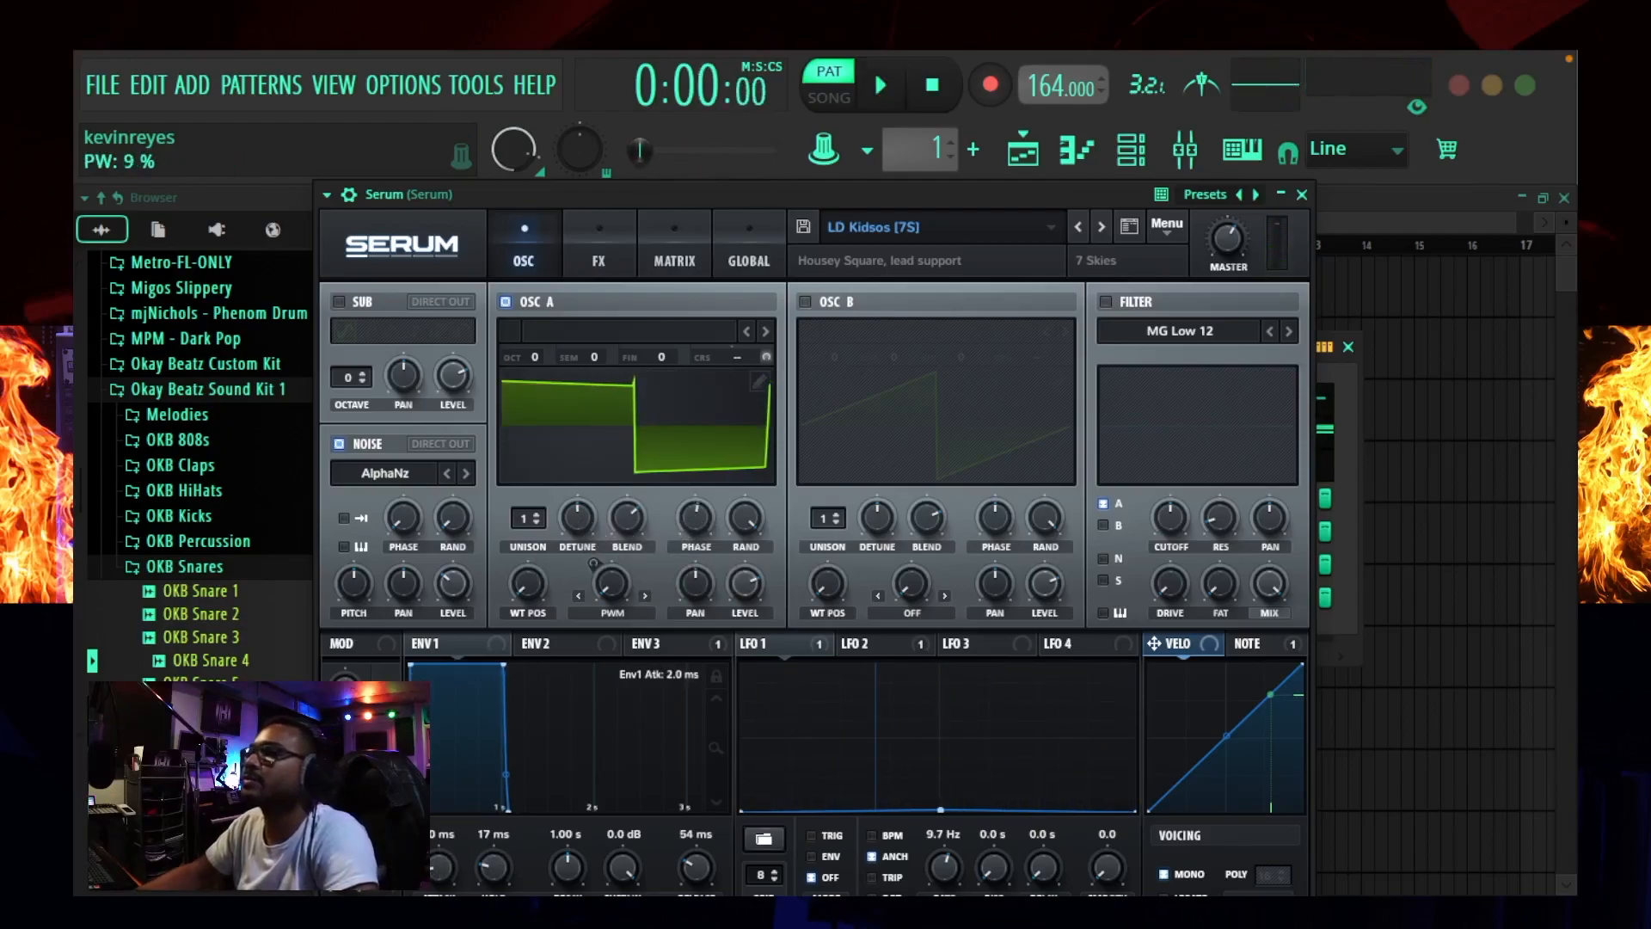
key("space")
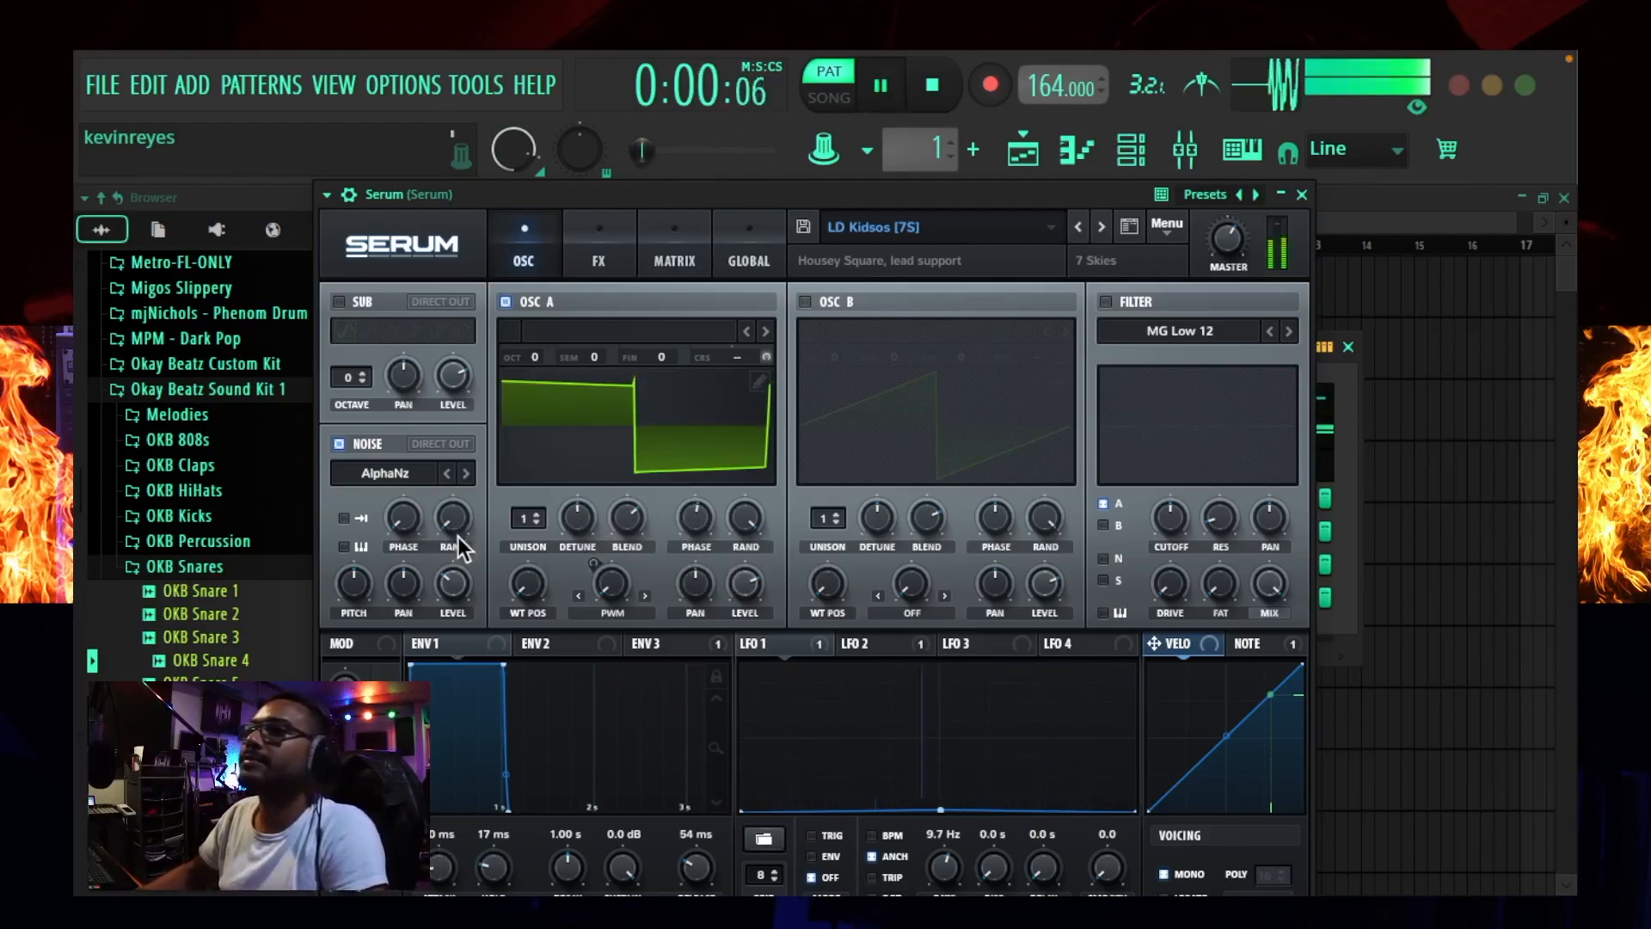
Step: Audition several distortion modes in Serum's effects, choose one and raise the distortion mix while the pattern plays
left_click(599, 258)
left_click(767, 412)
left_click(767, 412)
left_click(767, 412)
left_click(767, 412)
left_click(798, 388)
left_click(799, 432)
left_click(706, 412)
left_click(709, 421)
left_click(709, 416)
left_click(708, 507)
left_click_drag(1202, 404, 1202, 331)
Step: Enable Serum's flanger and filter effects, raise the chorus rate and reduce the chorus mix
left_click(346, 371)
left_click(346, 604)
scroll(638, 404, "down", 5)
left_click_drag(659, 404, 659, 380)
mouse_move(1204, 397)
left_mouse_down()
mouse_move(1206, 363)
mouse_move(1204, 413)
left_mouse_up()
Step: Raise the low- and high-band gains of Serum's EQ and set the high-band Q to 43%
left_click_drag(773, 492, 773, 483)
left_click_drag(1125, 490, 1125, 485)
left_click_drag(1070, 490, 1071, 496)
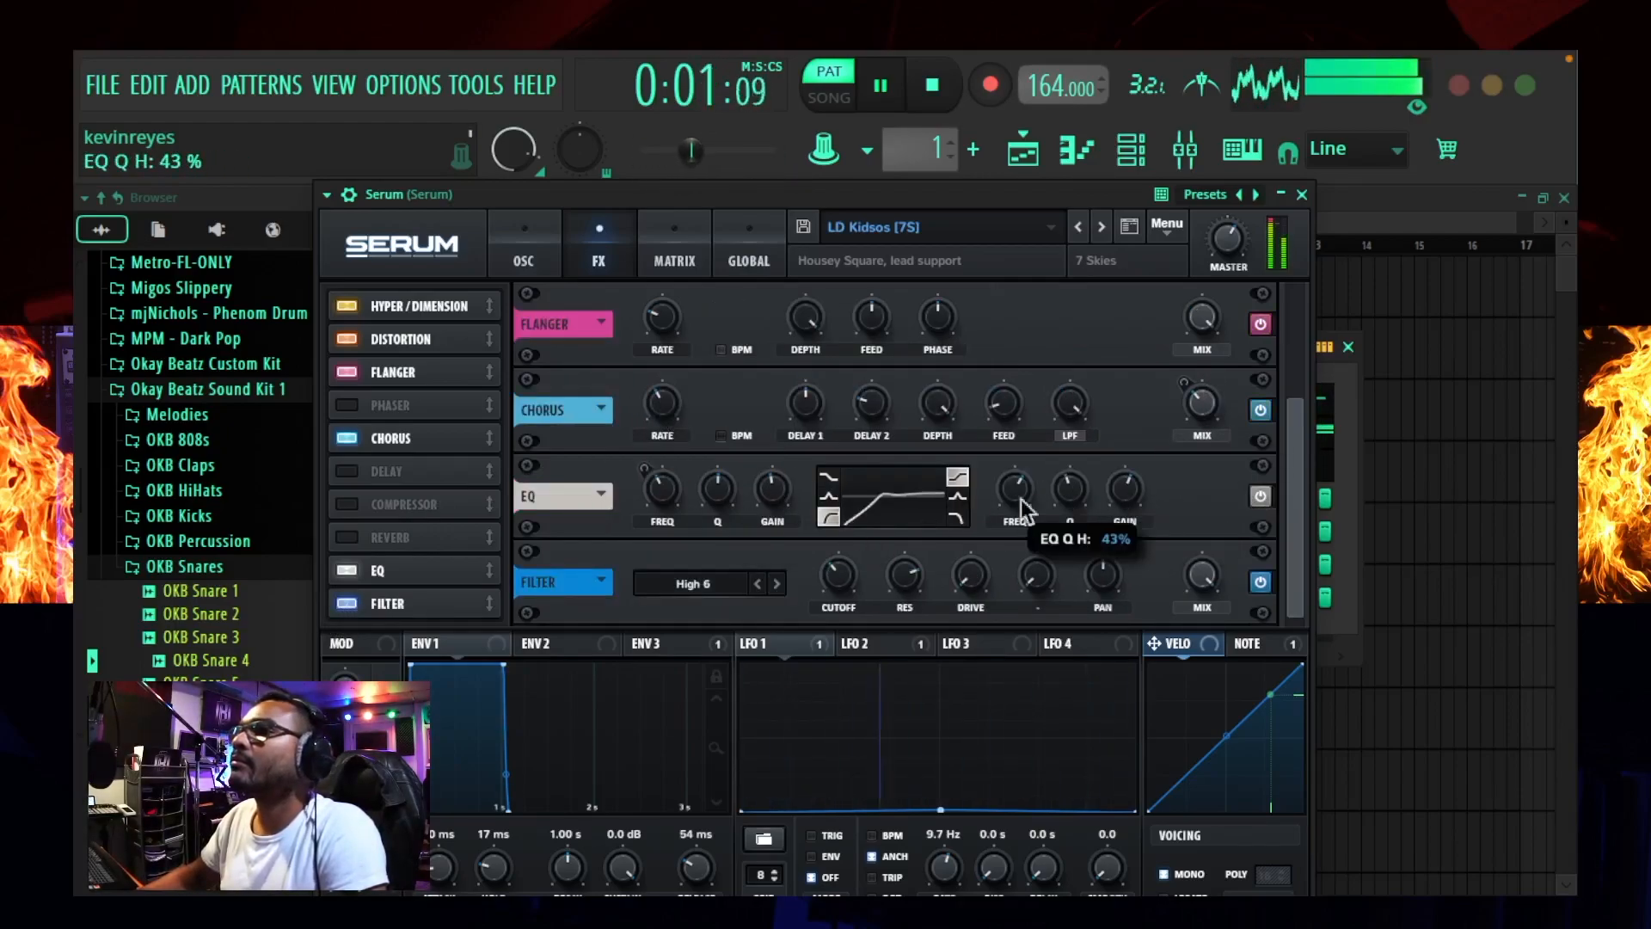
Step: Enable Serum's hall reverb, adjust its size, decay, low cut, spin depth and mix with 51% high cut, and set the master volume to 59%
left_click(414, 536)
left_click_drag(724, 412, 725, 408)
left_click_drag(860, 407, 860, 393)
left_click_drag(927, 405, 926, 404)
left_click_drag(1058, 404, 1059, 415)
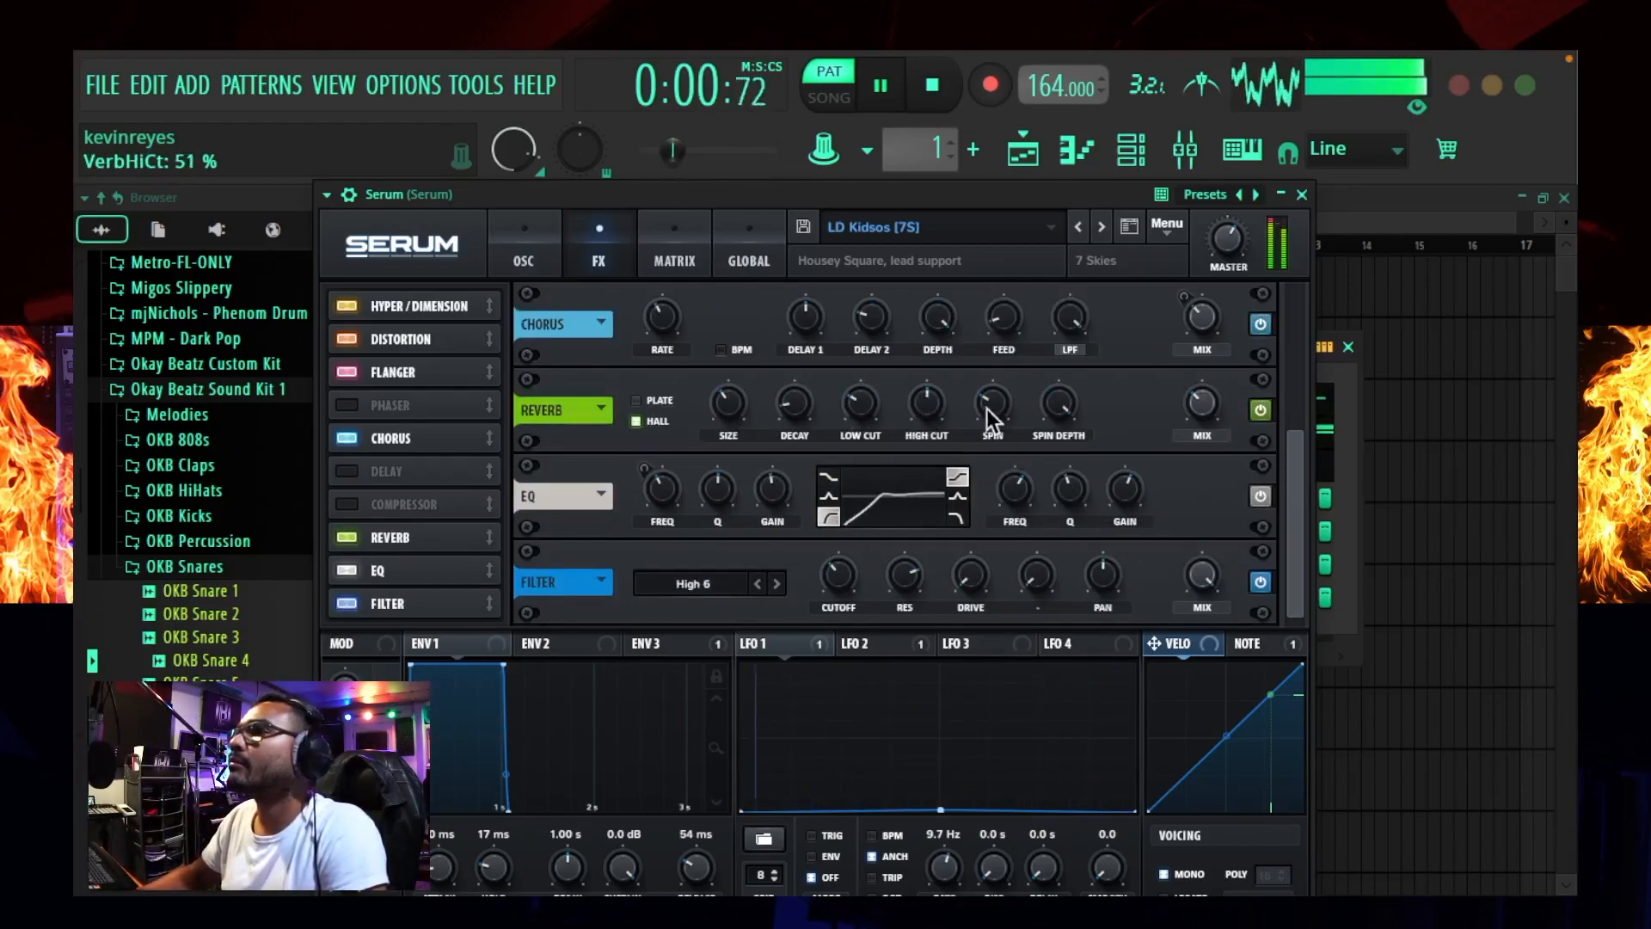
left_click_drag(786, 415, 788, 405)
left_click_drag(1199, 418, 1197, 405)
left_click_drag(1217, 254, 1217, 252)
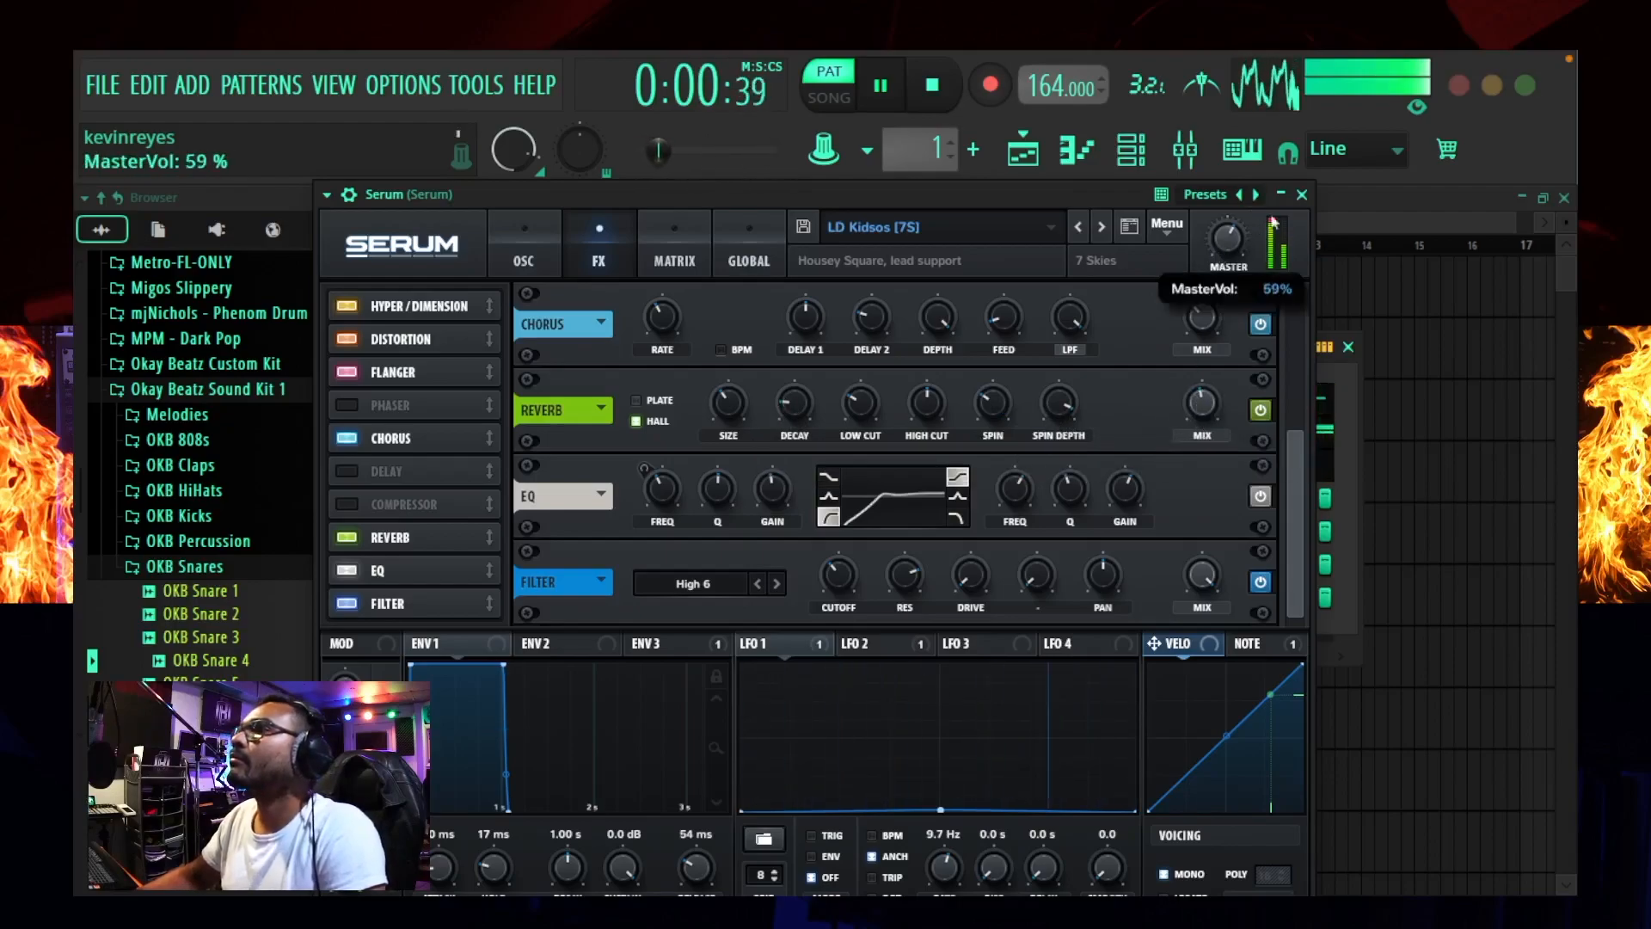
left_click(1302, 196)
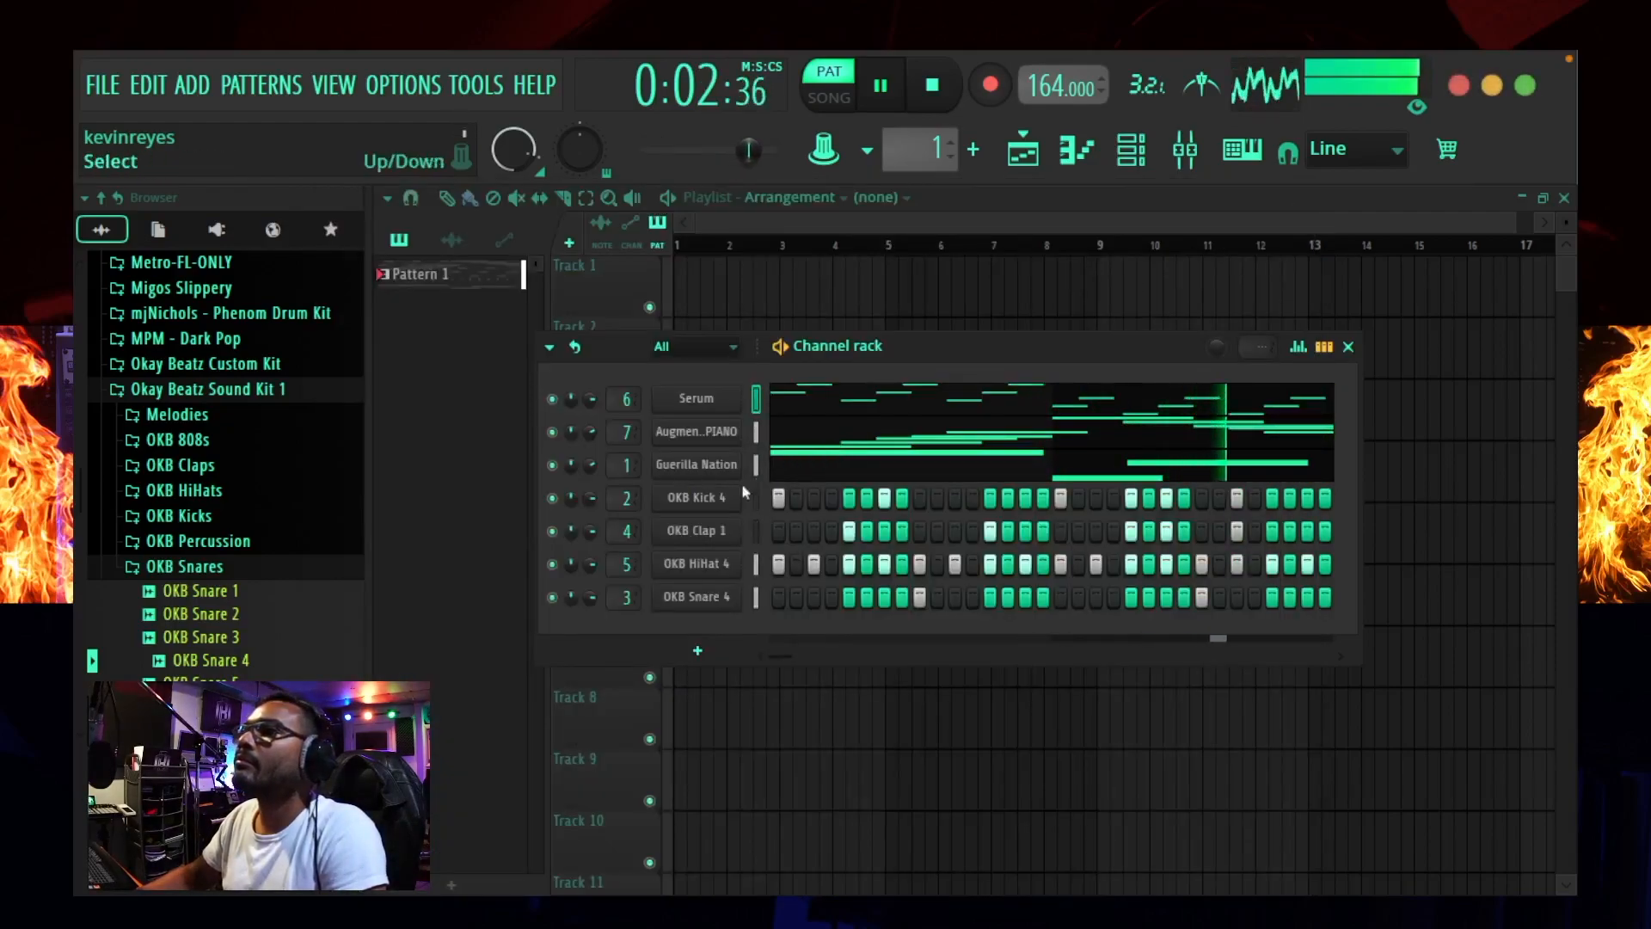
Step: Redraw the velocities of Serum's notes in the piano roll and lower the Serum channel's volume
left_click(840, 398)
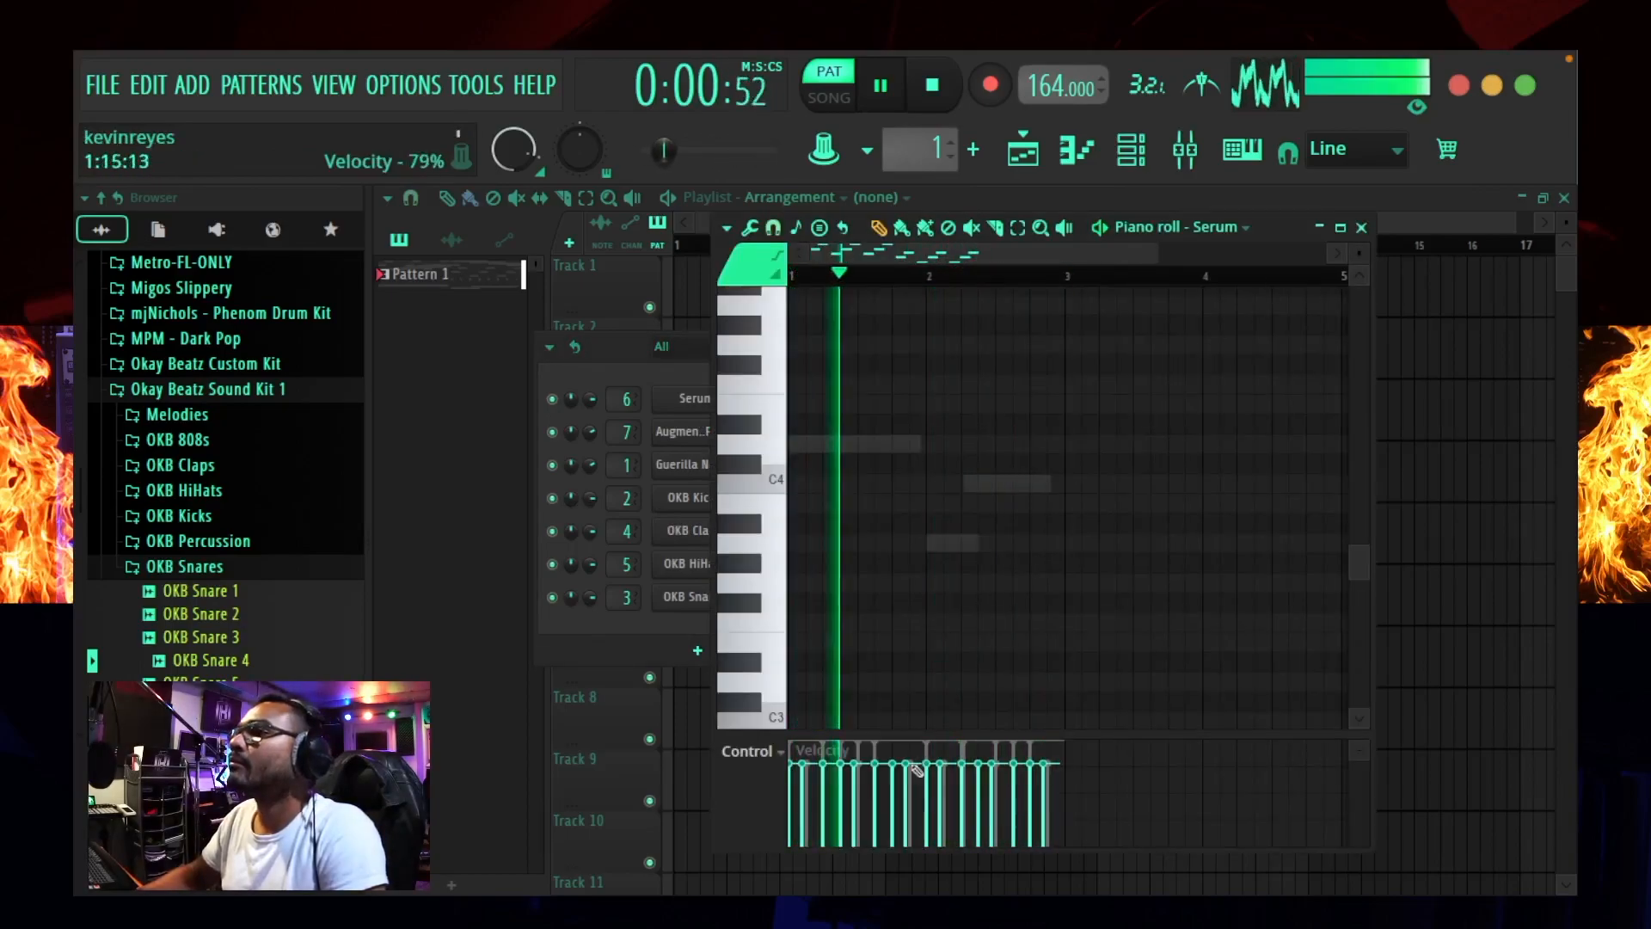
mouse_move(827, 751)
left_mouse_down()
mouse_move(849, 770)
mouse_move(1027, 761)
left_mouse_up()
left_click(1361, 228)
left_click_drag(590, 399, 589, 411)
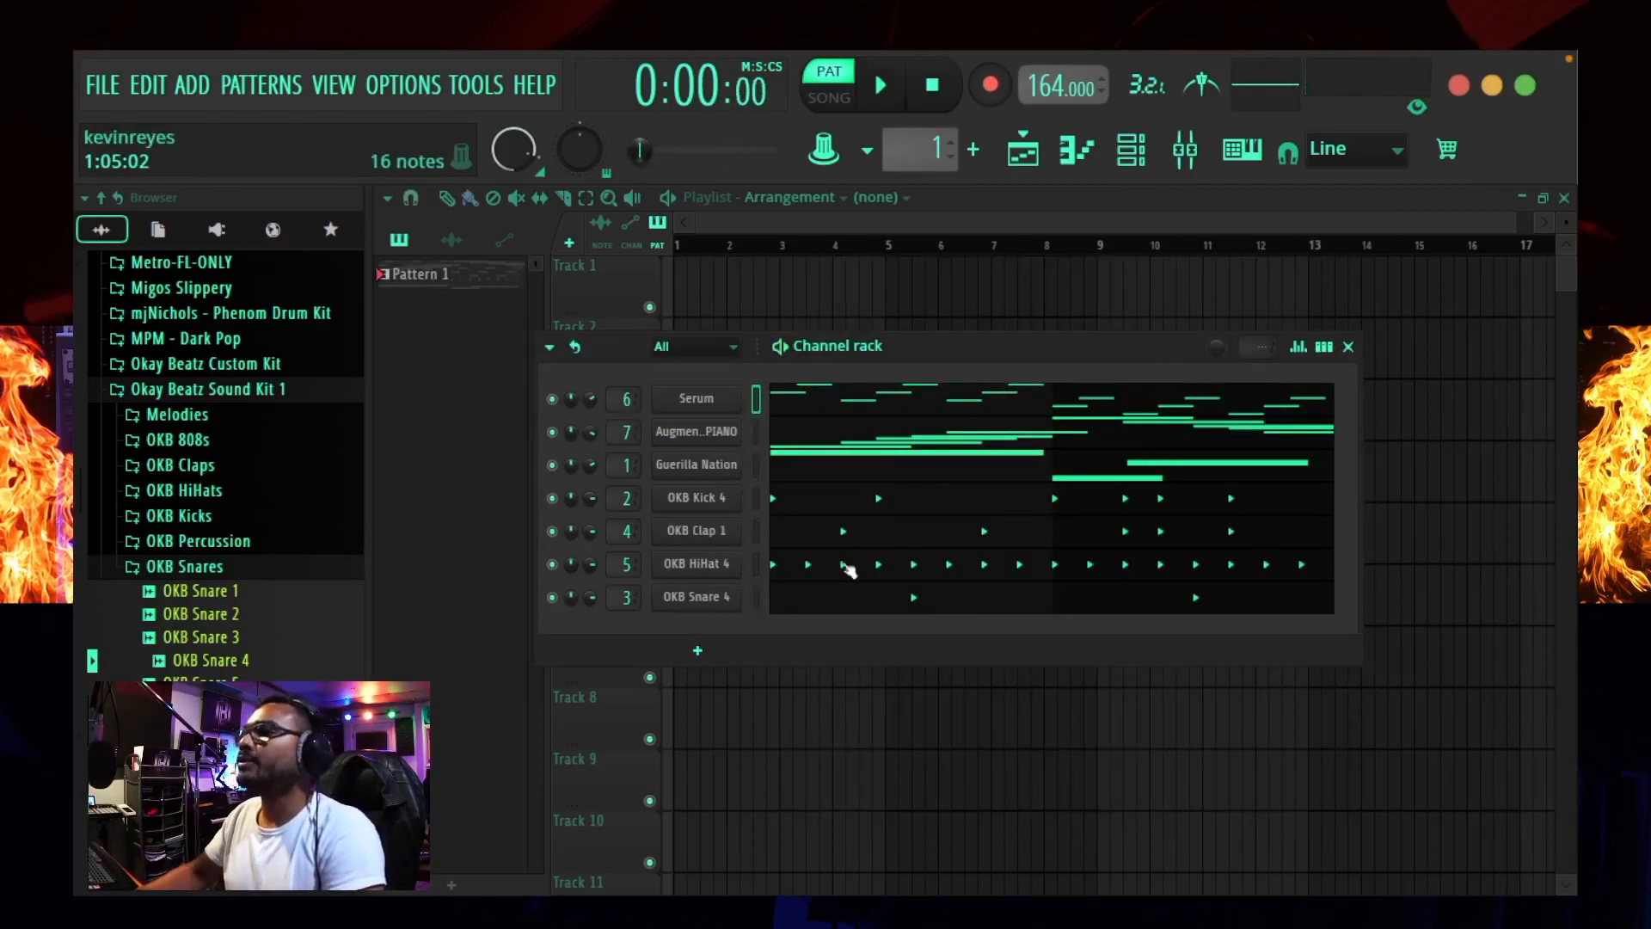
Step: Add three C5 notes after the third OKB HiHat 4 hit in bar 1 with 1/4-step snap, and shape their velocities as a roll
left_click(849, 569)
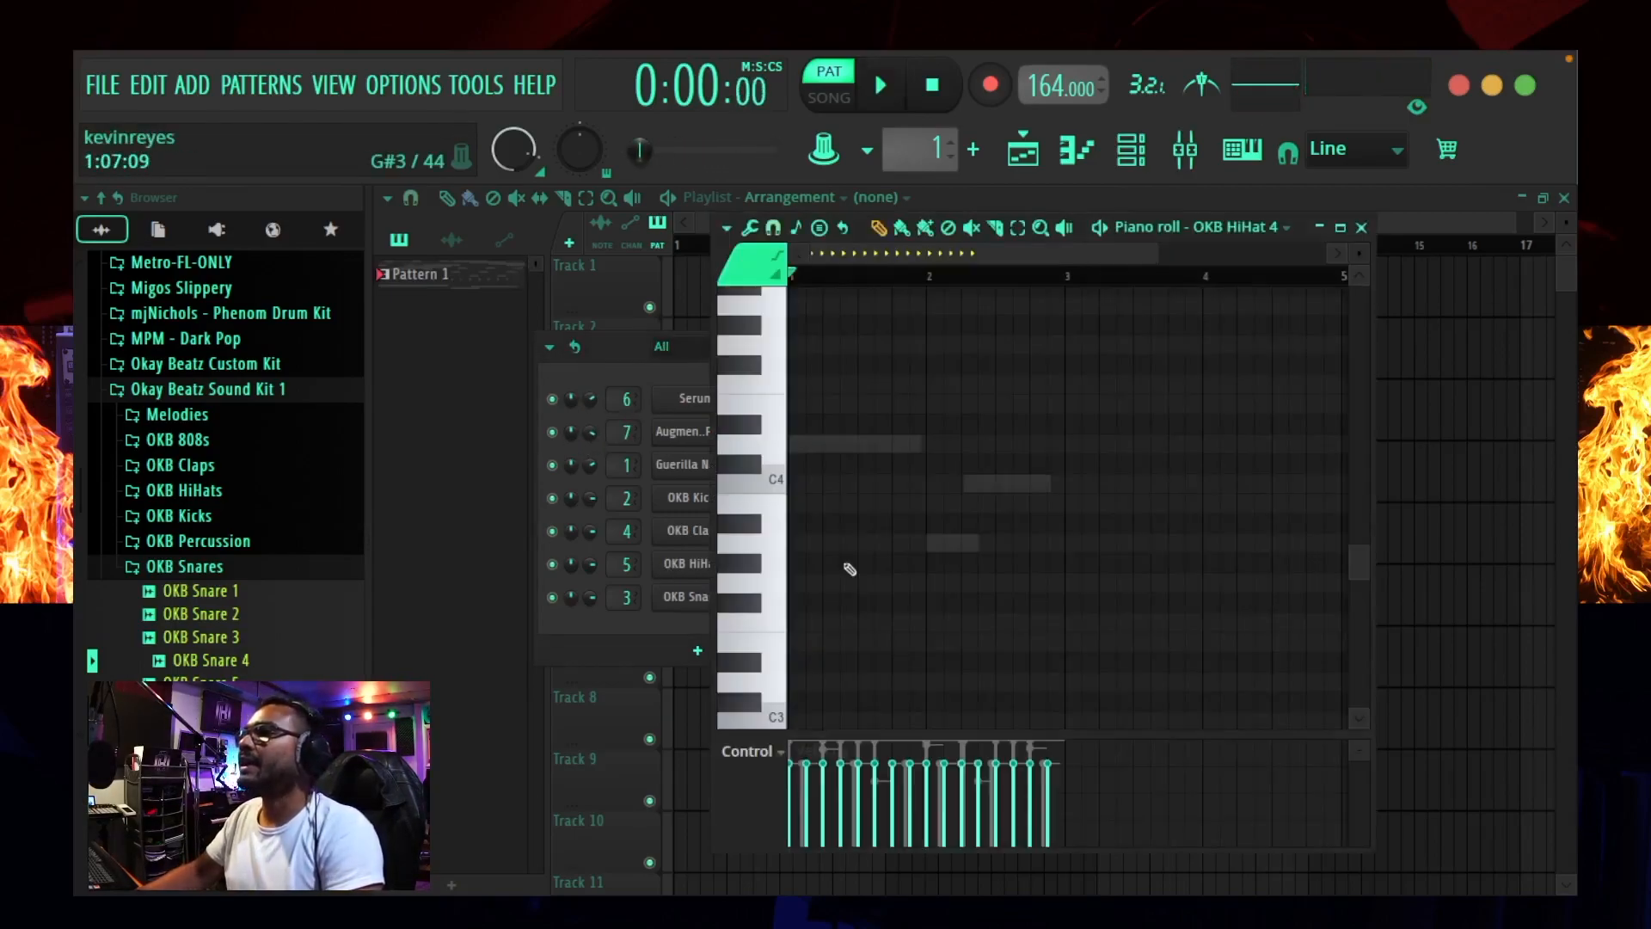
scroll(842, 609, "up", 5)
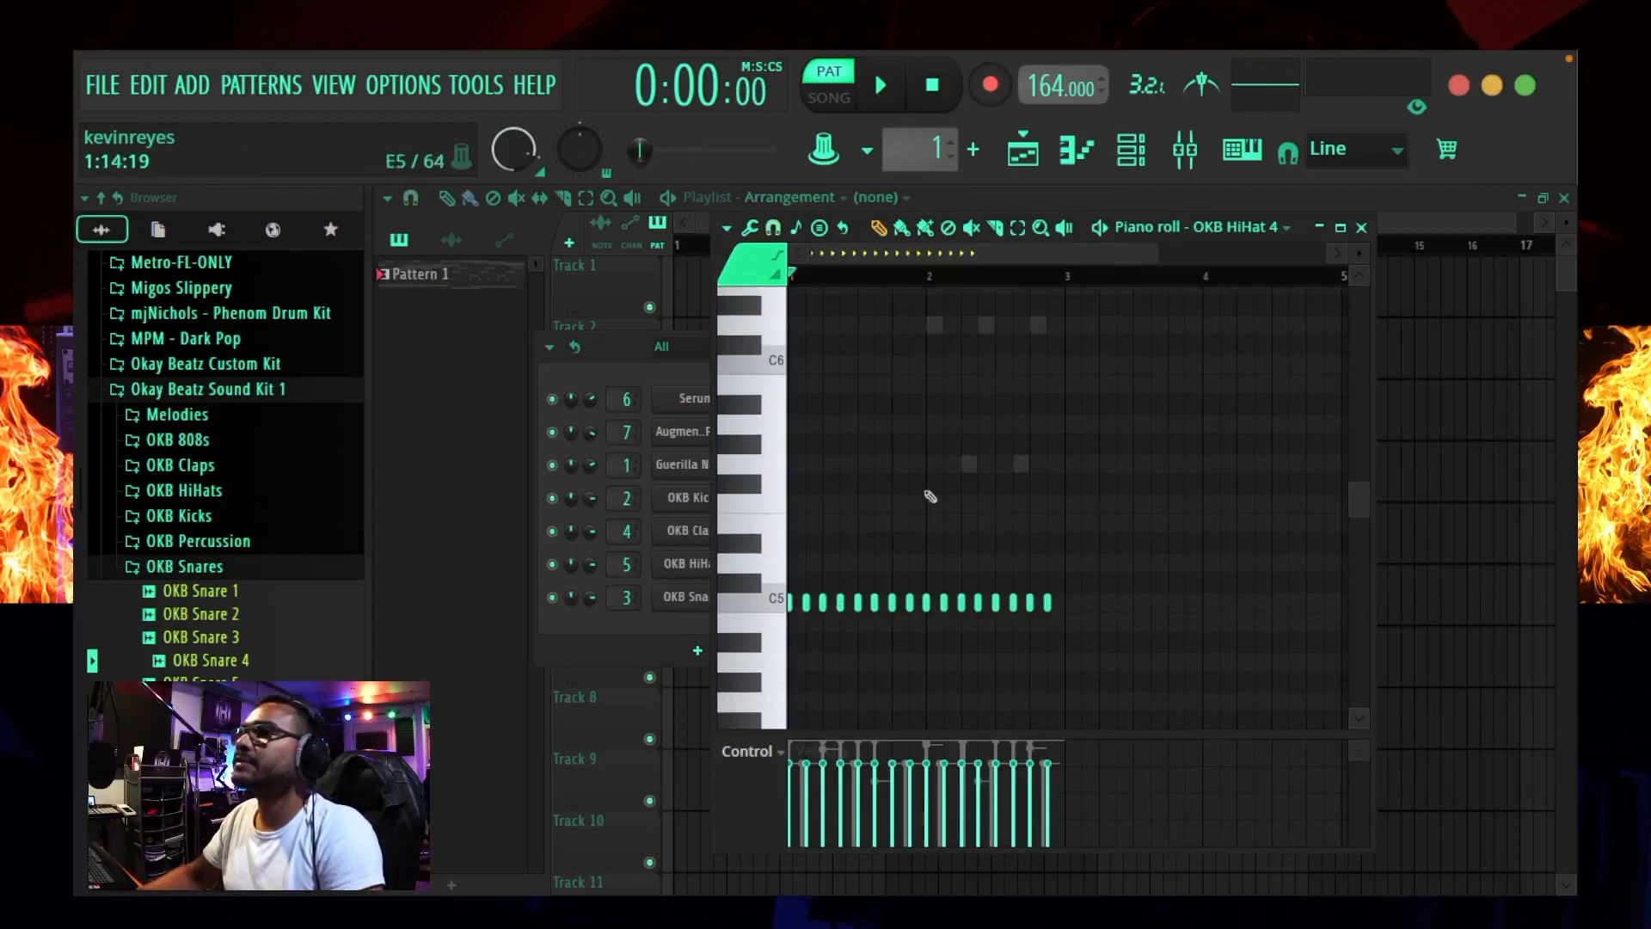
scroll(946, 273, "up", 8)
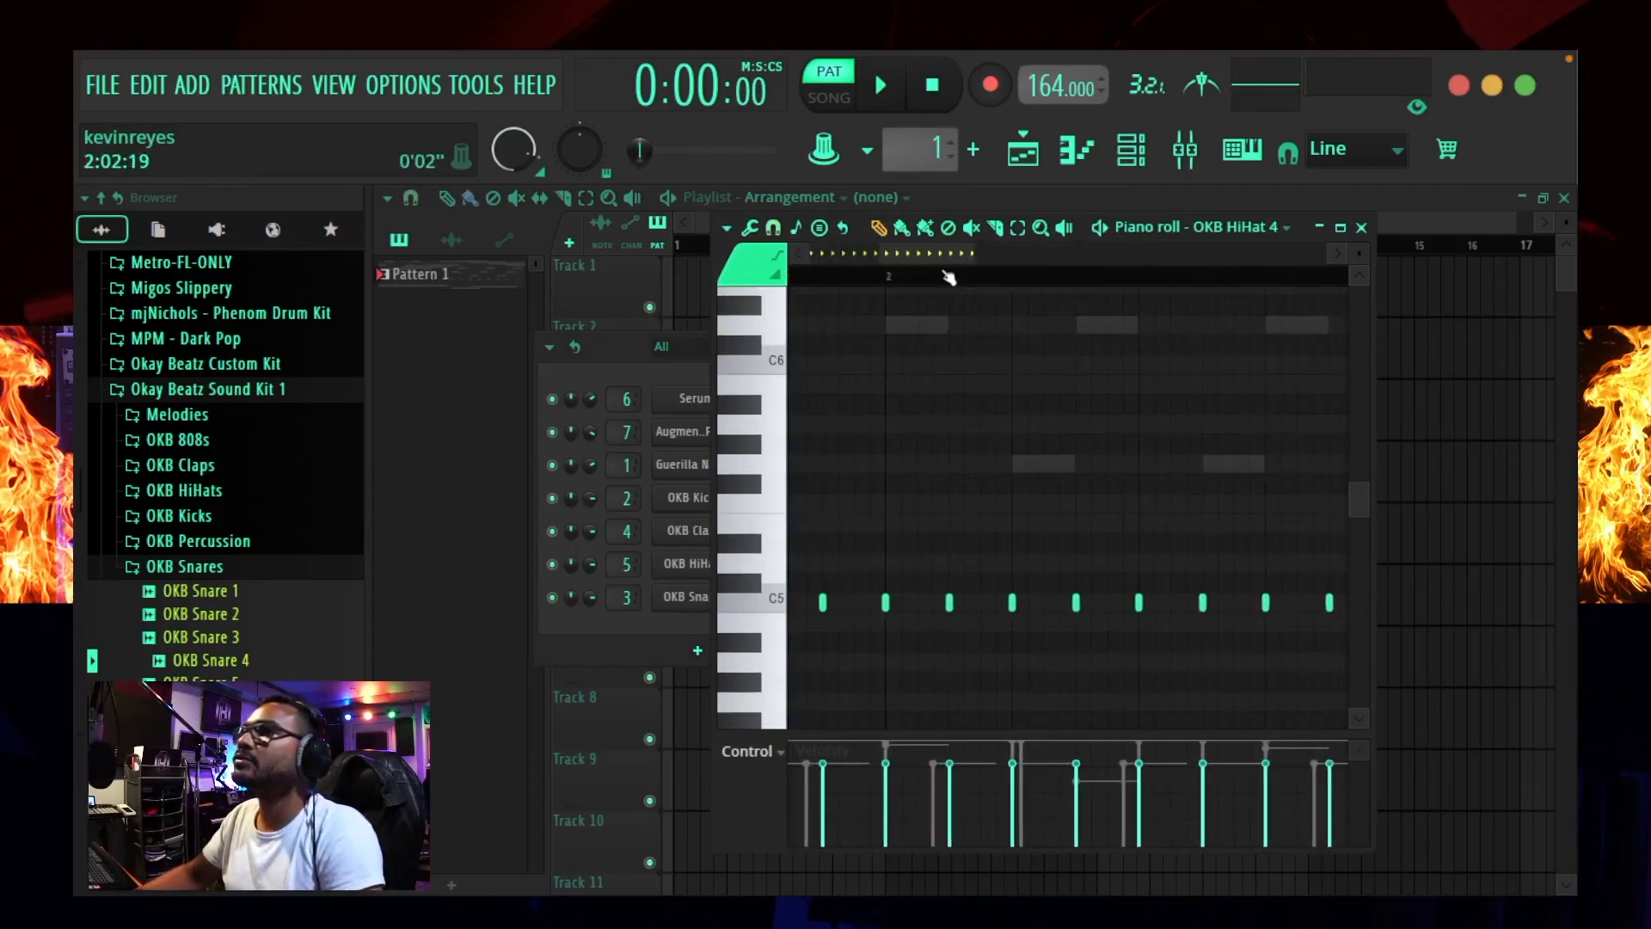
left_click(774, 230)
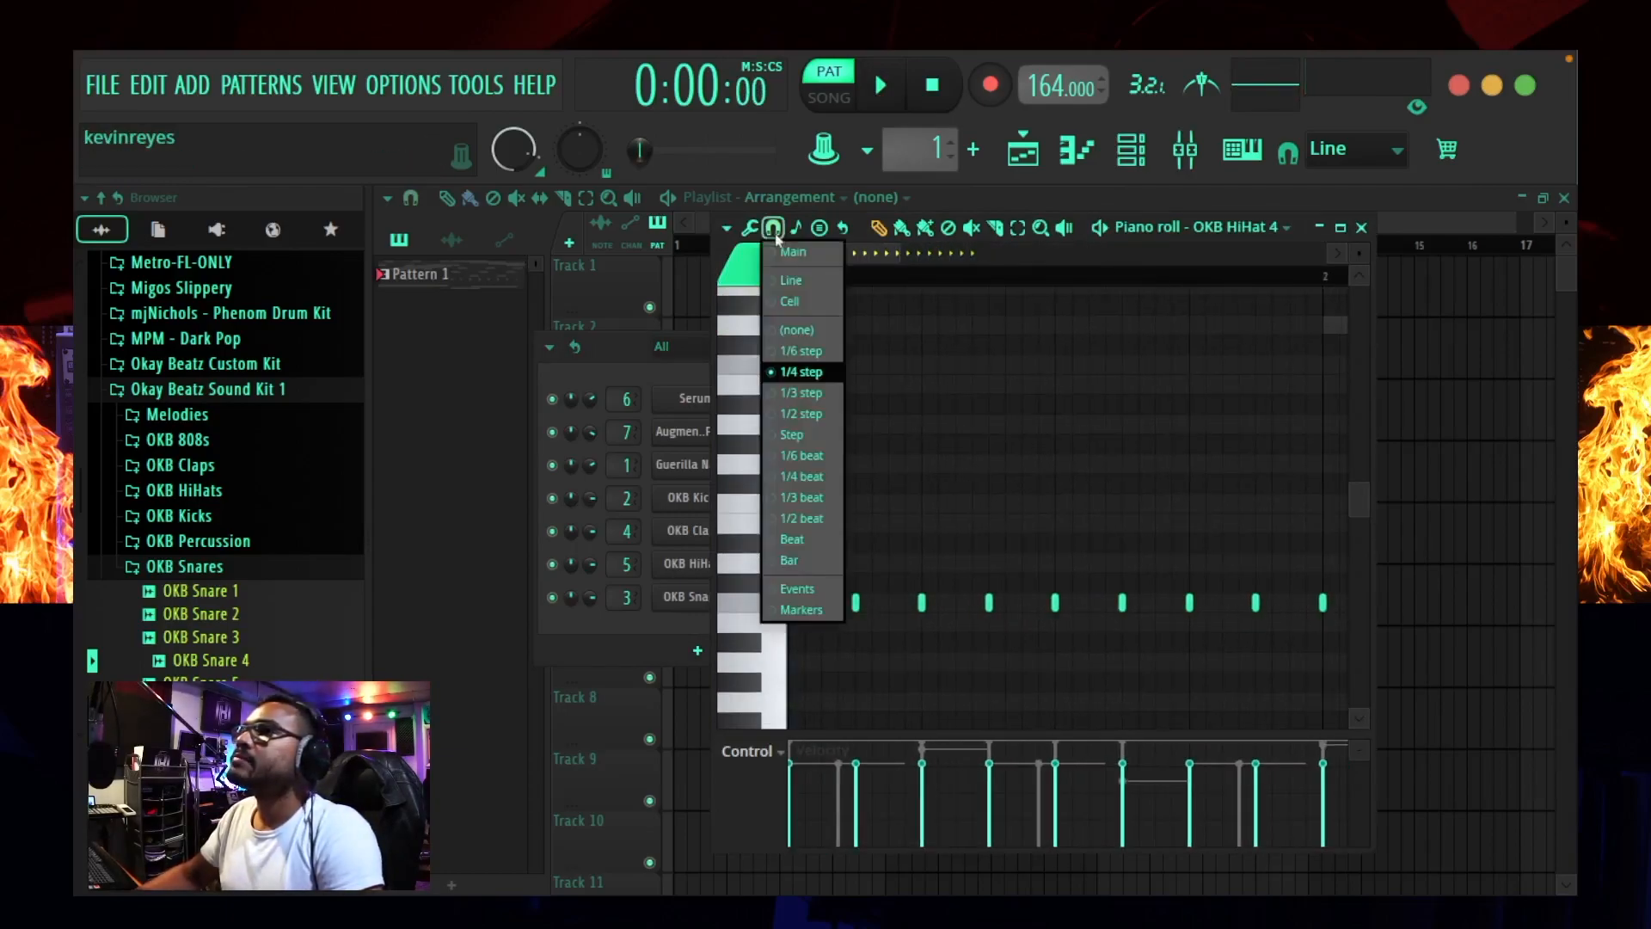
left_click(804, 374)
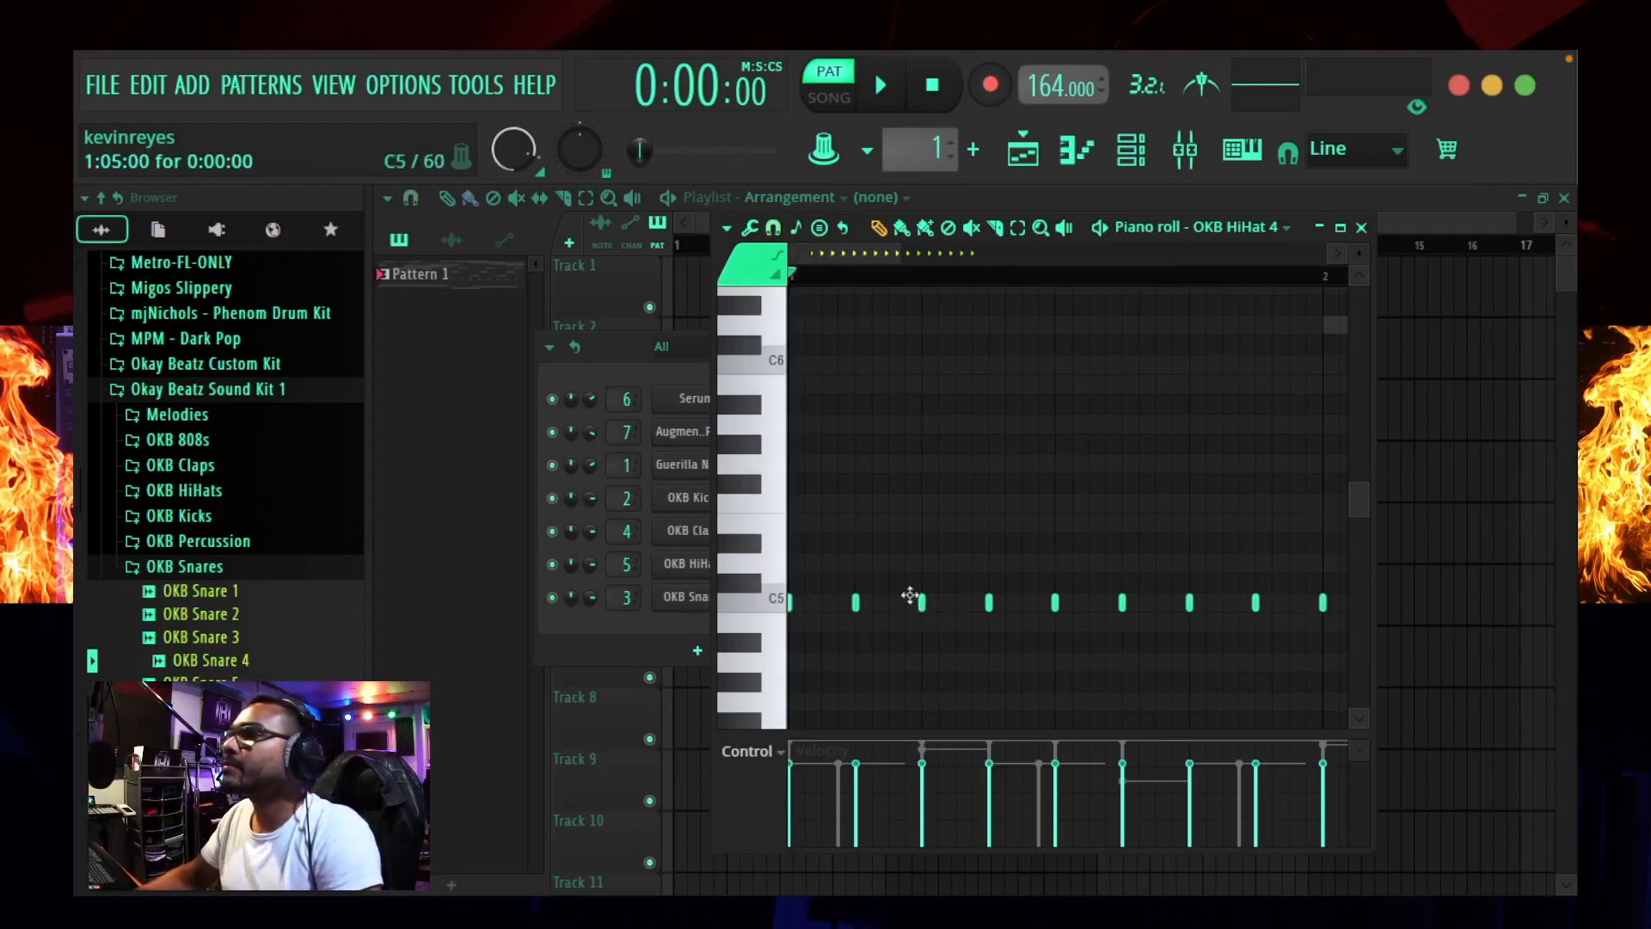
left_click(944, 605)
left_click(959, 607)
left_click(975, 605)
left_click_drag(938, 789, 970, 775)
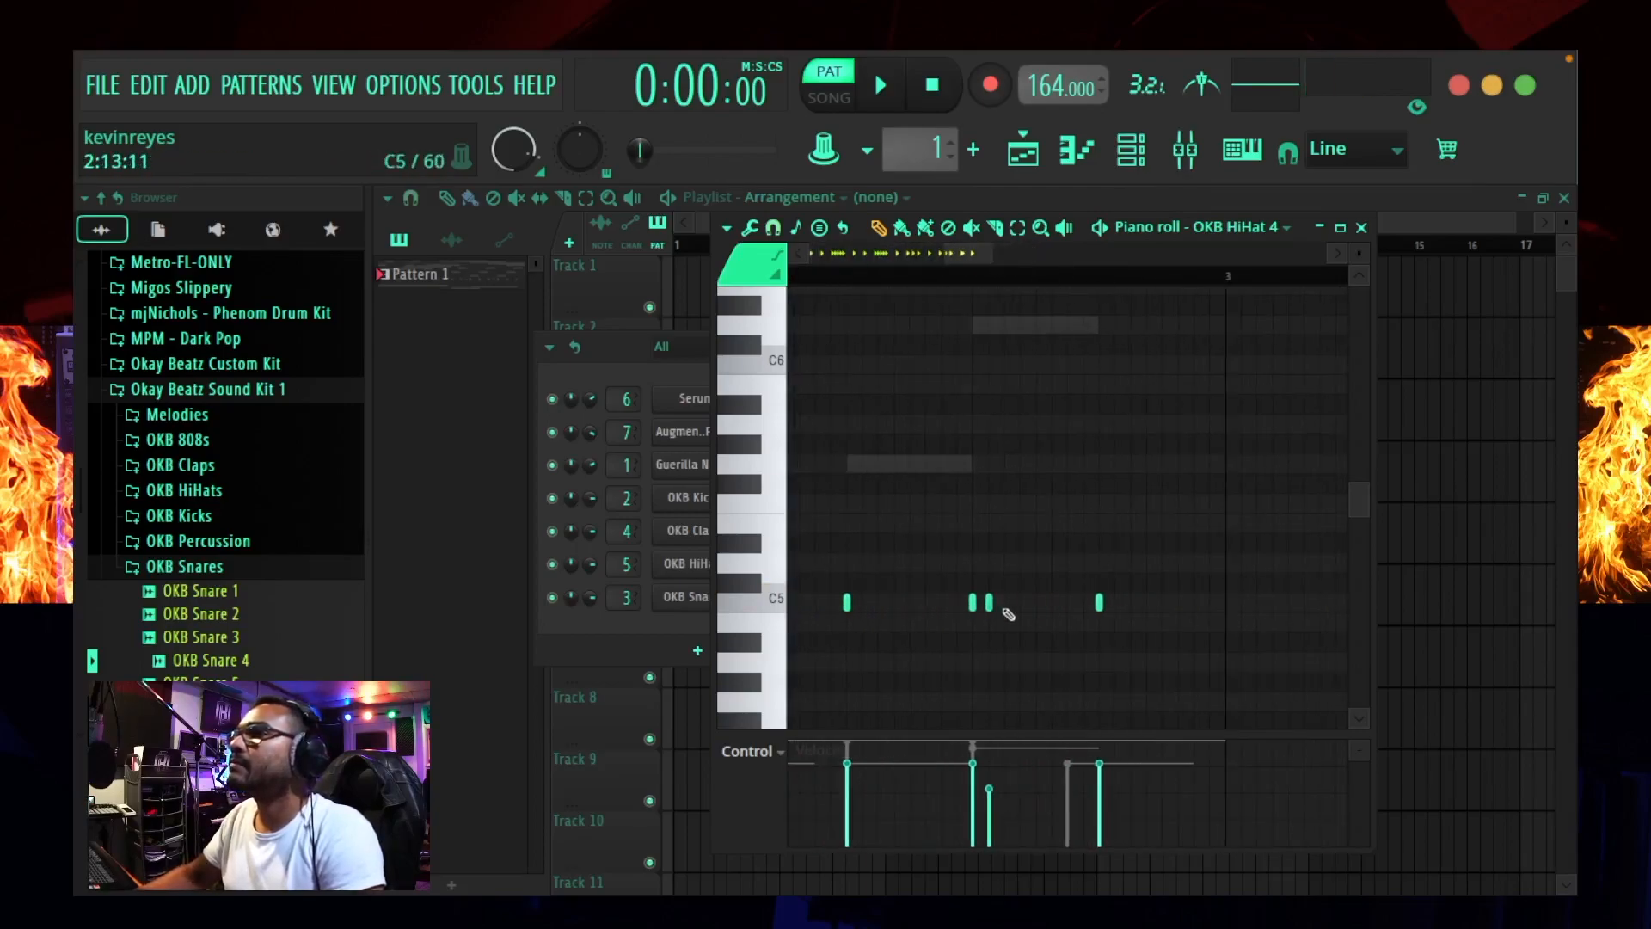
Step: Fill the gap between the last two OKB HiHat 4 hits of bar 2 with C5 notes, vary their velocities, and audition the roll
left_click_drag(1003, 605, 1083, 604)
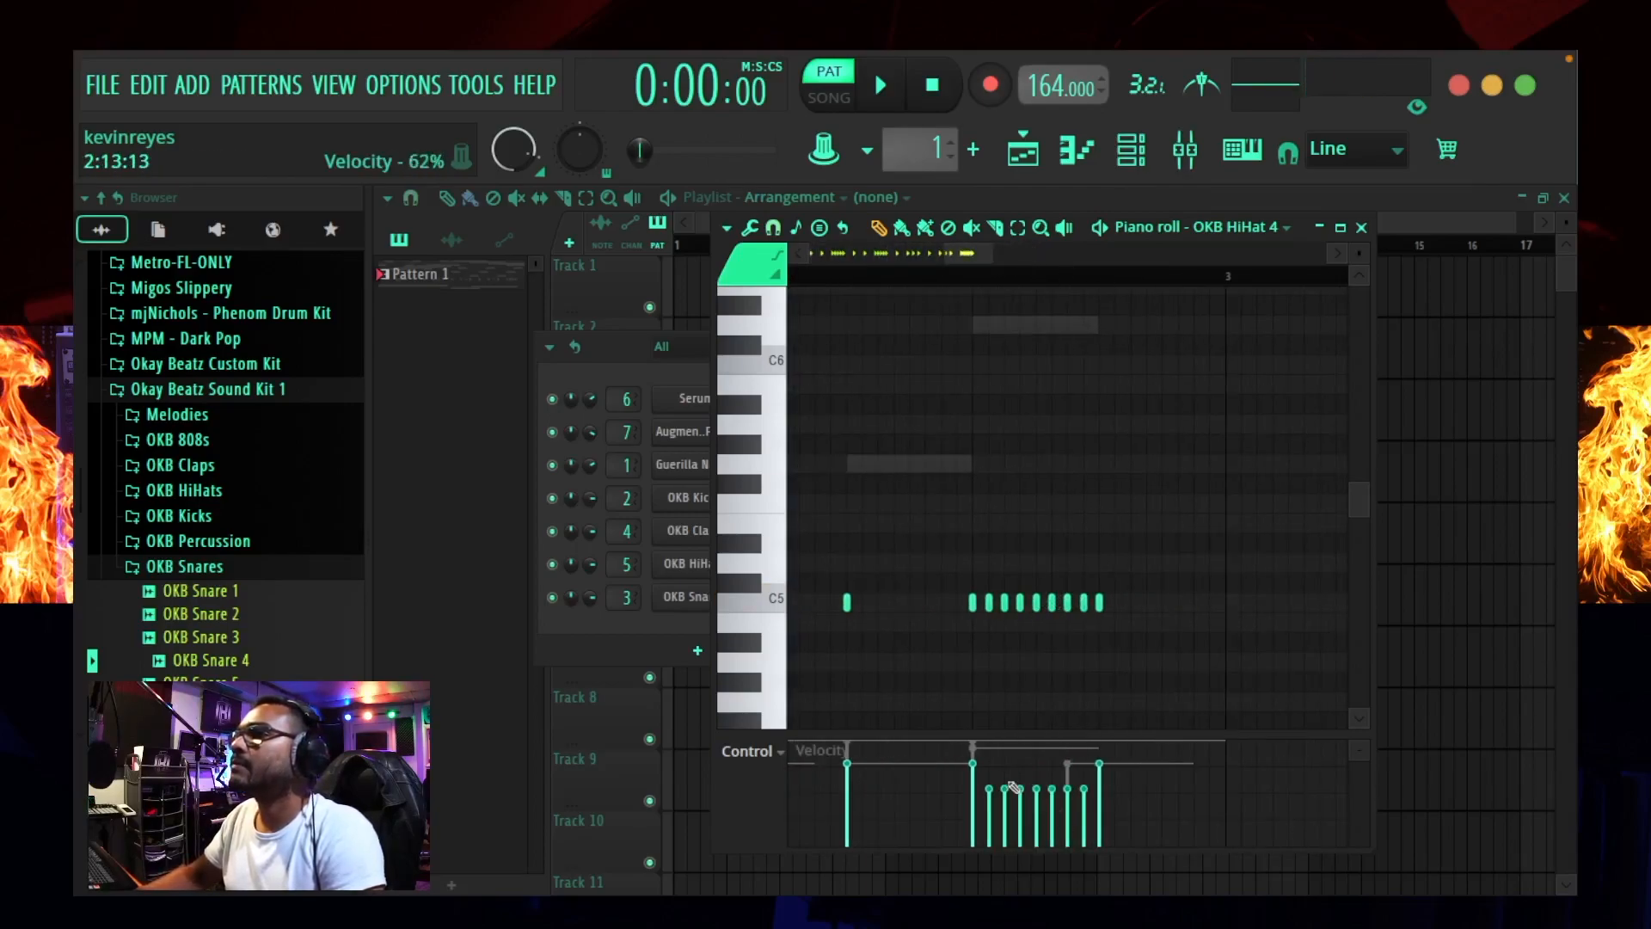
key("space")
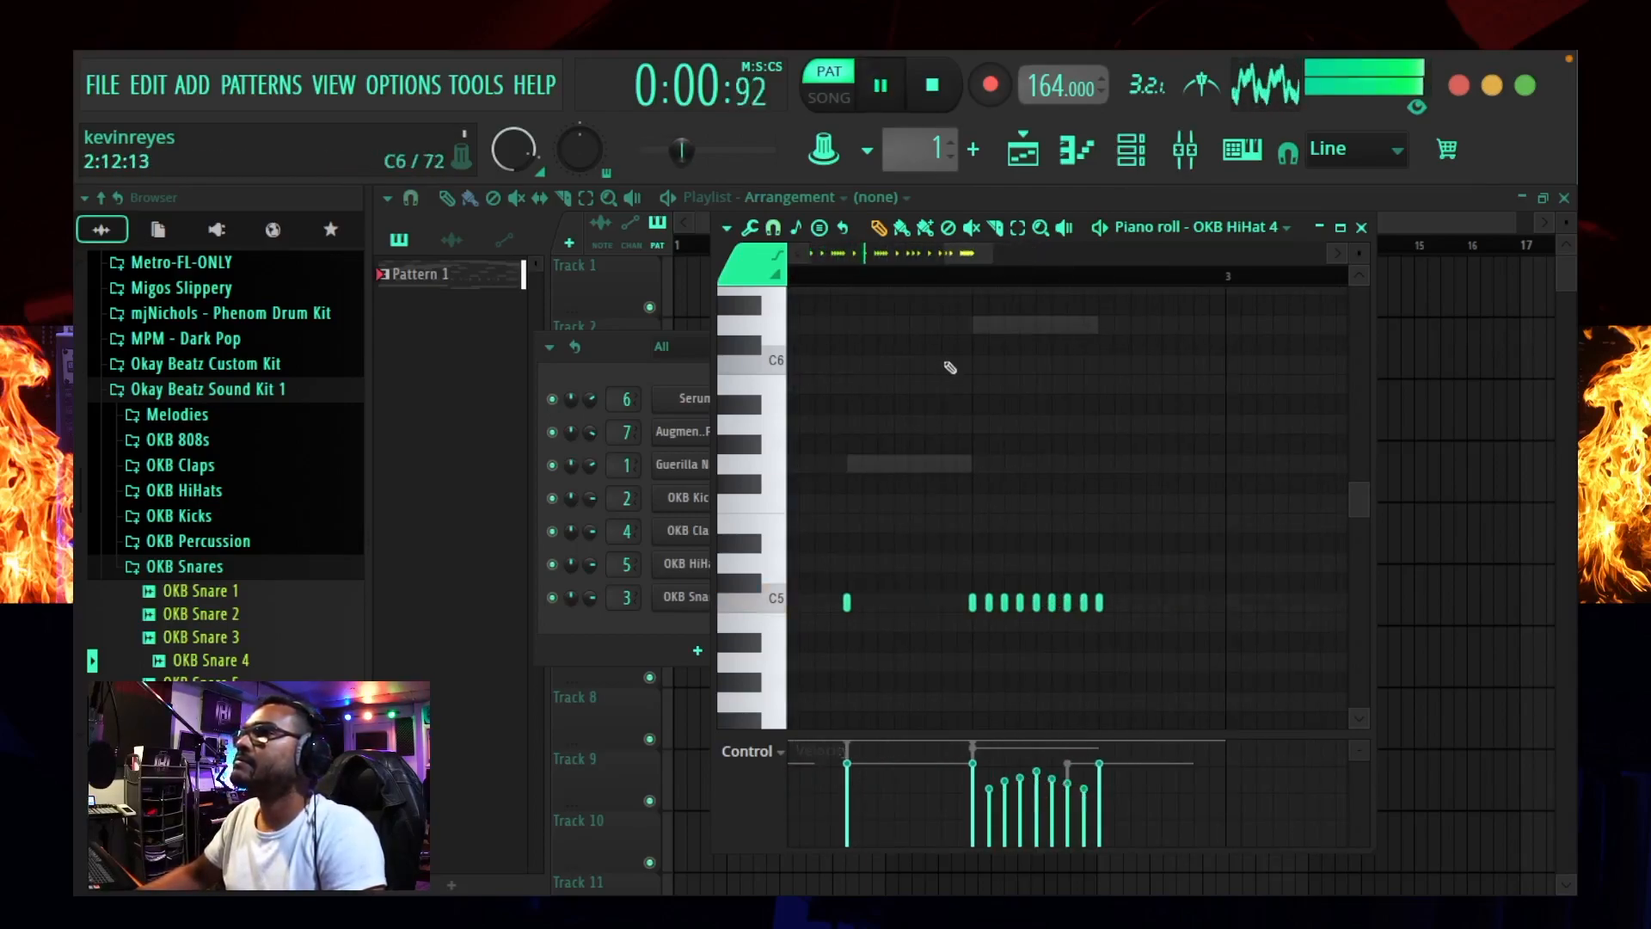
left_click_drag(943, 253, 795, 262)
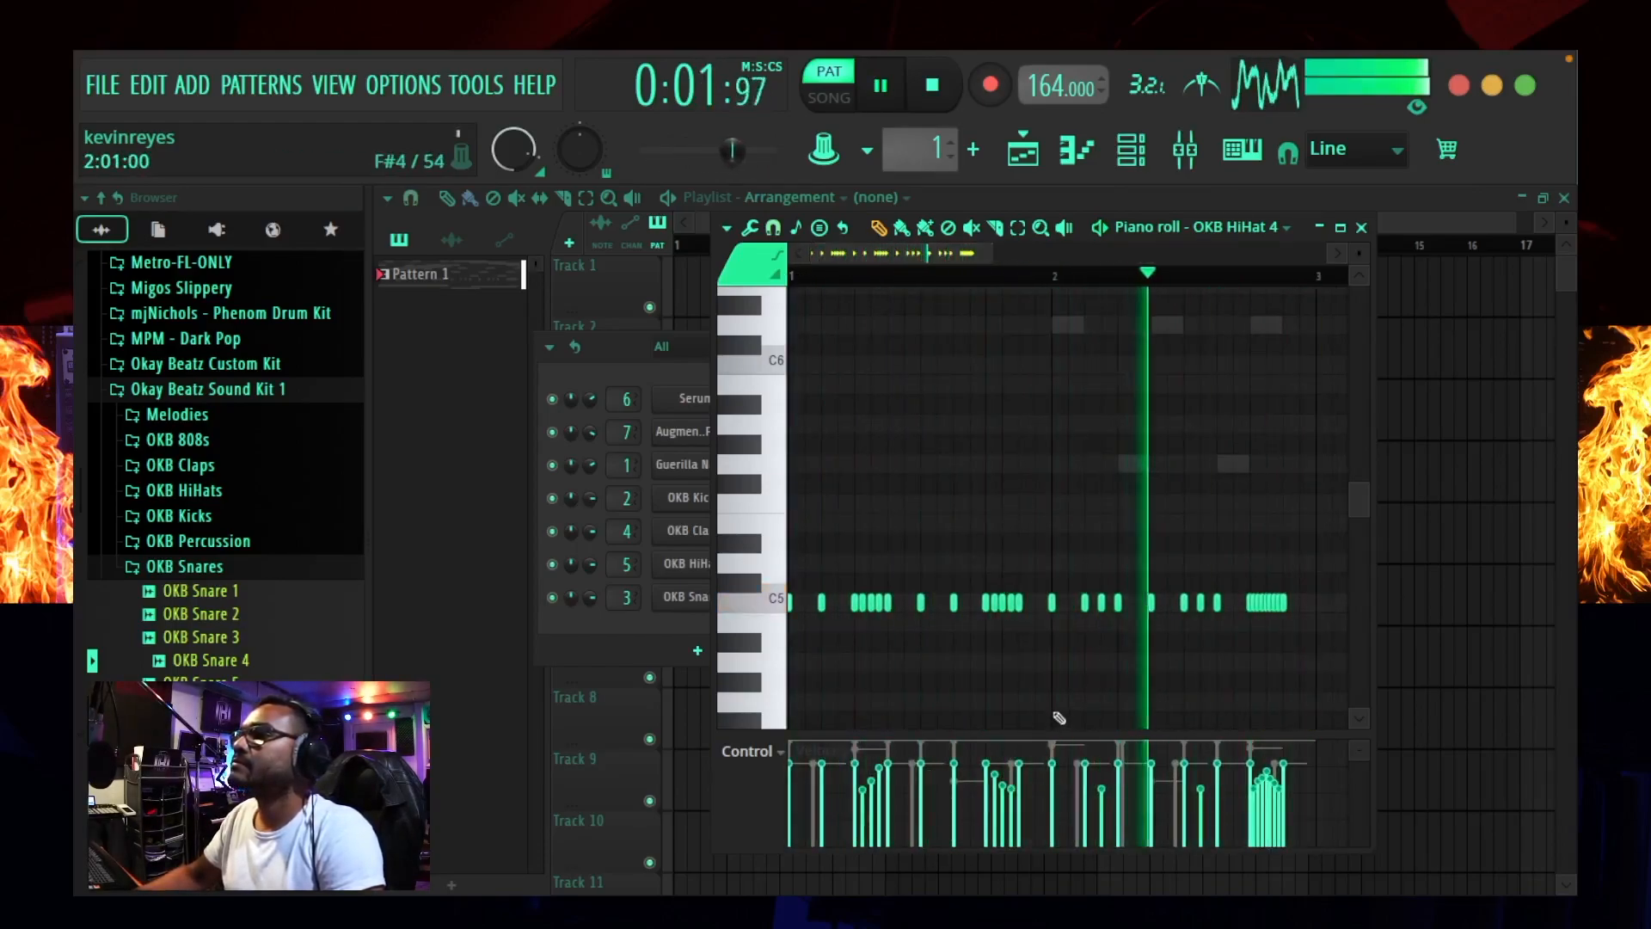
Step: Raise the OKB HiHat 4 channel's volume multiplier to 118% during playback, and stop playing
left_click(696, 564)
left_click(781, 513)
left_click_drag(638, 589, 638, 574)
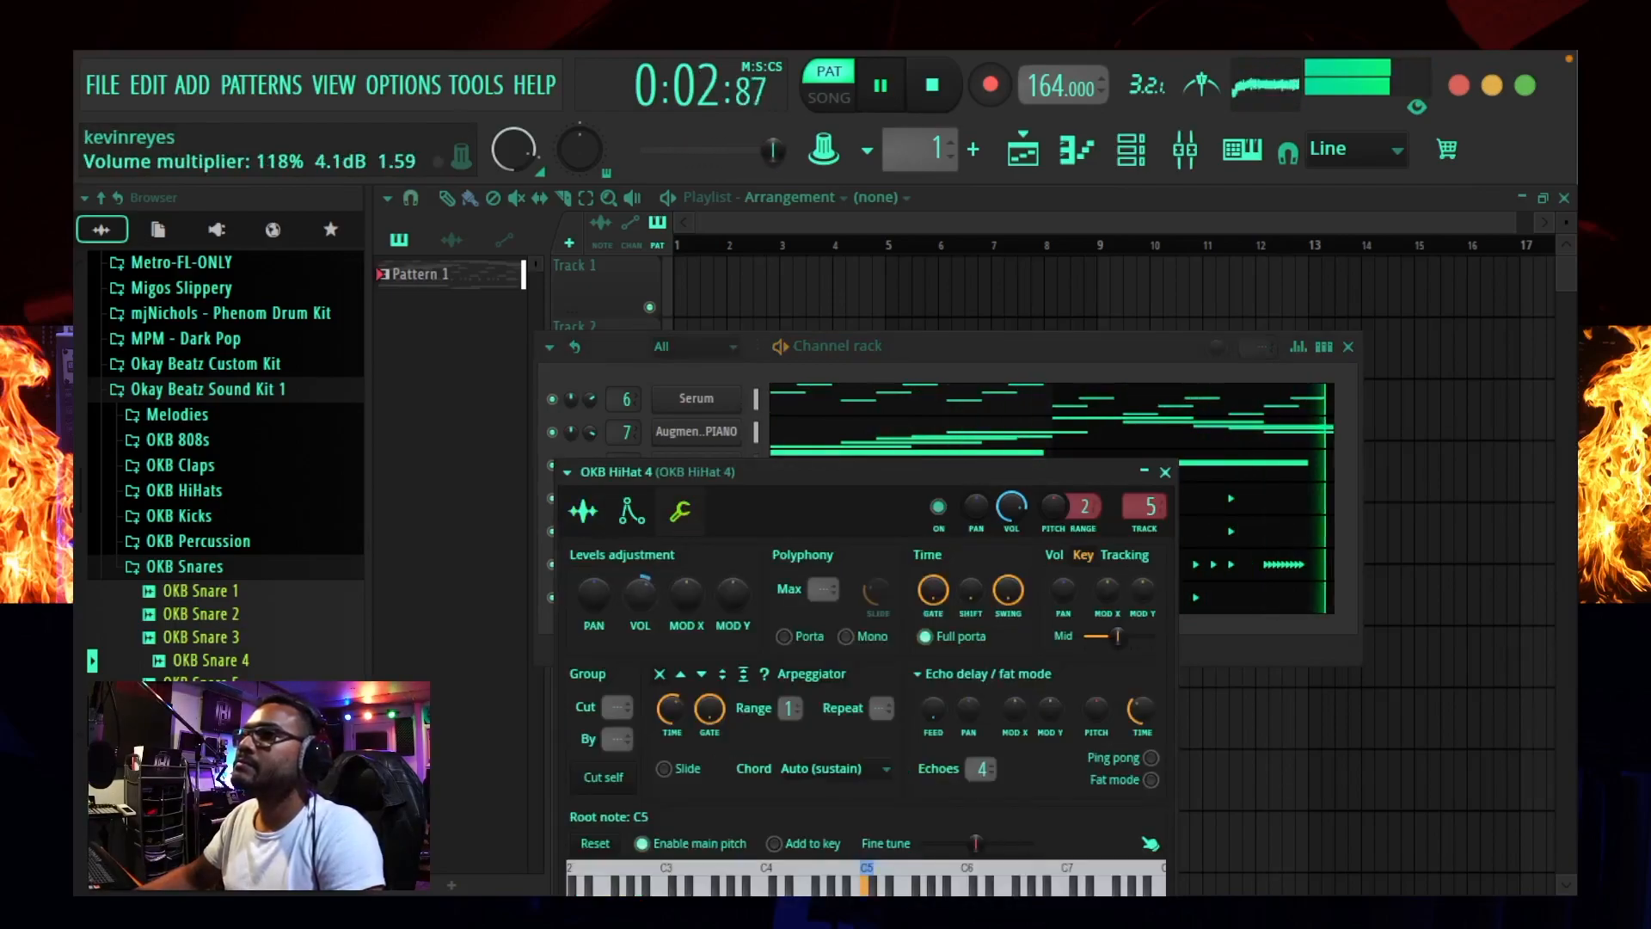
left_click(1167, 473)
key("space")
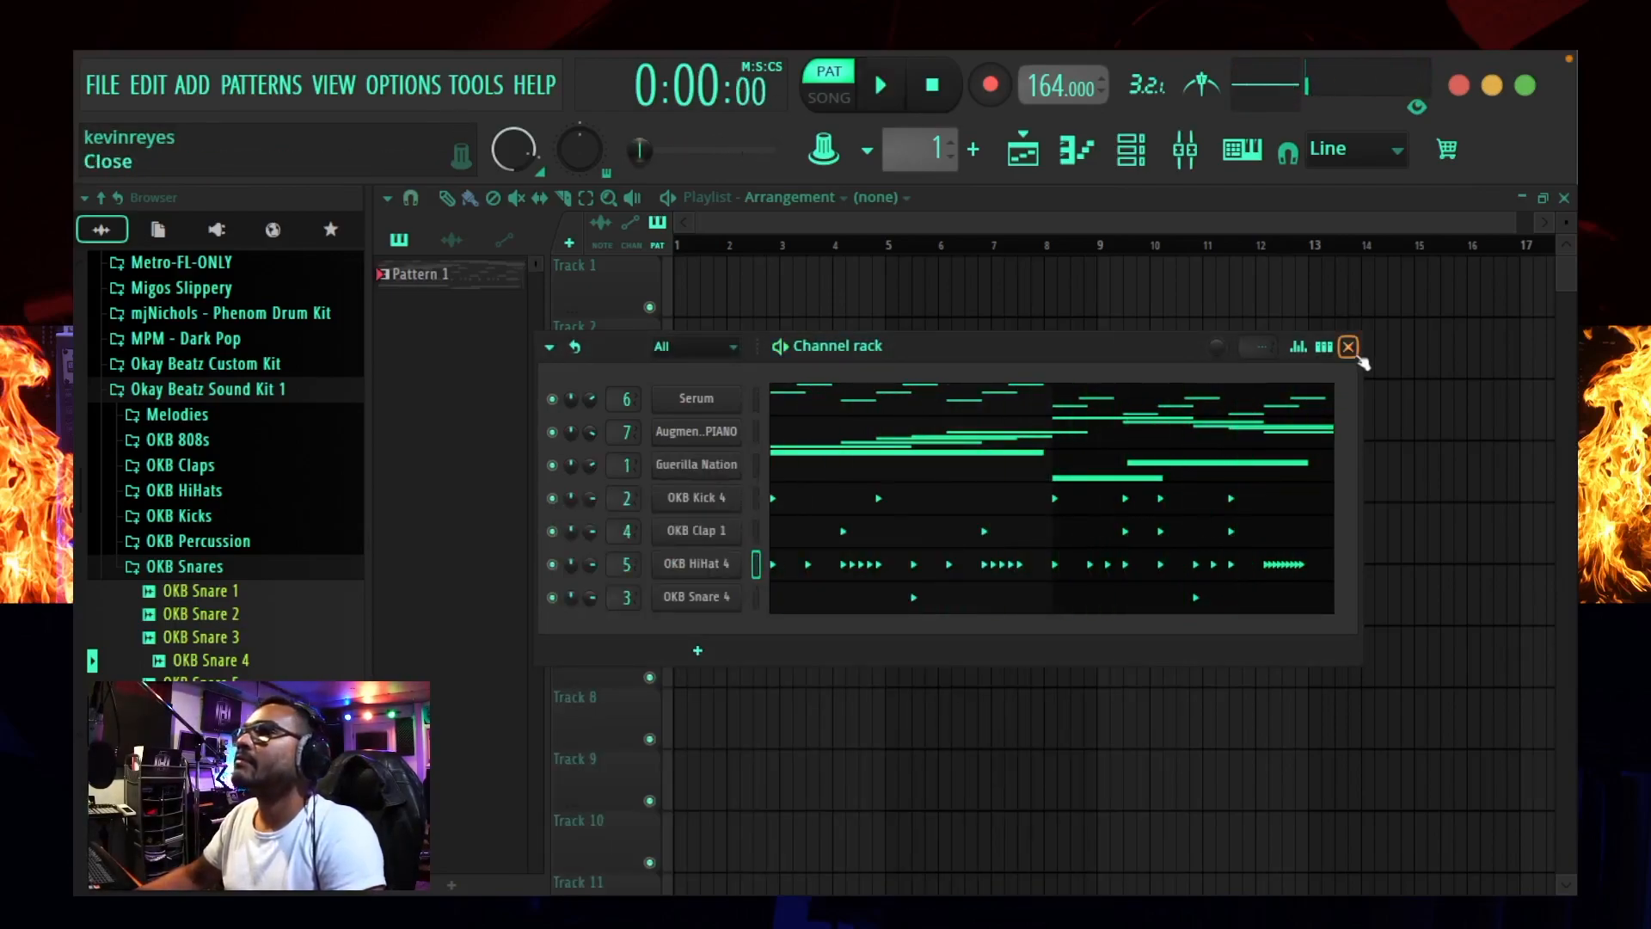
Step: Split Pattern 1 by channel and place all seven resulting patterns on separate playlist tracks starting at bar 1
left_click(1349, 348)
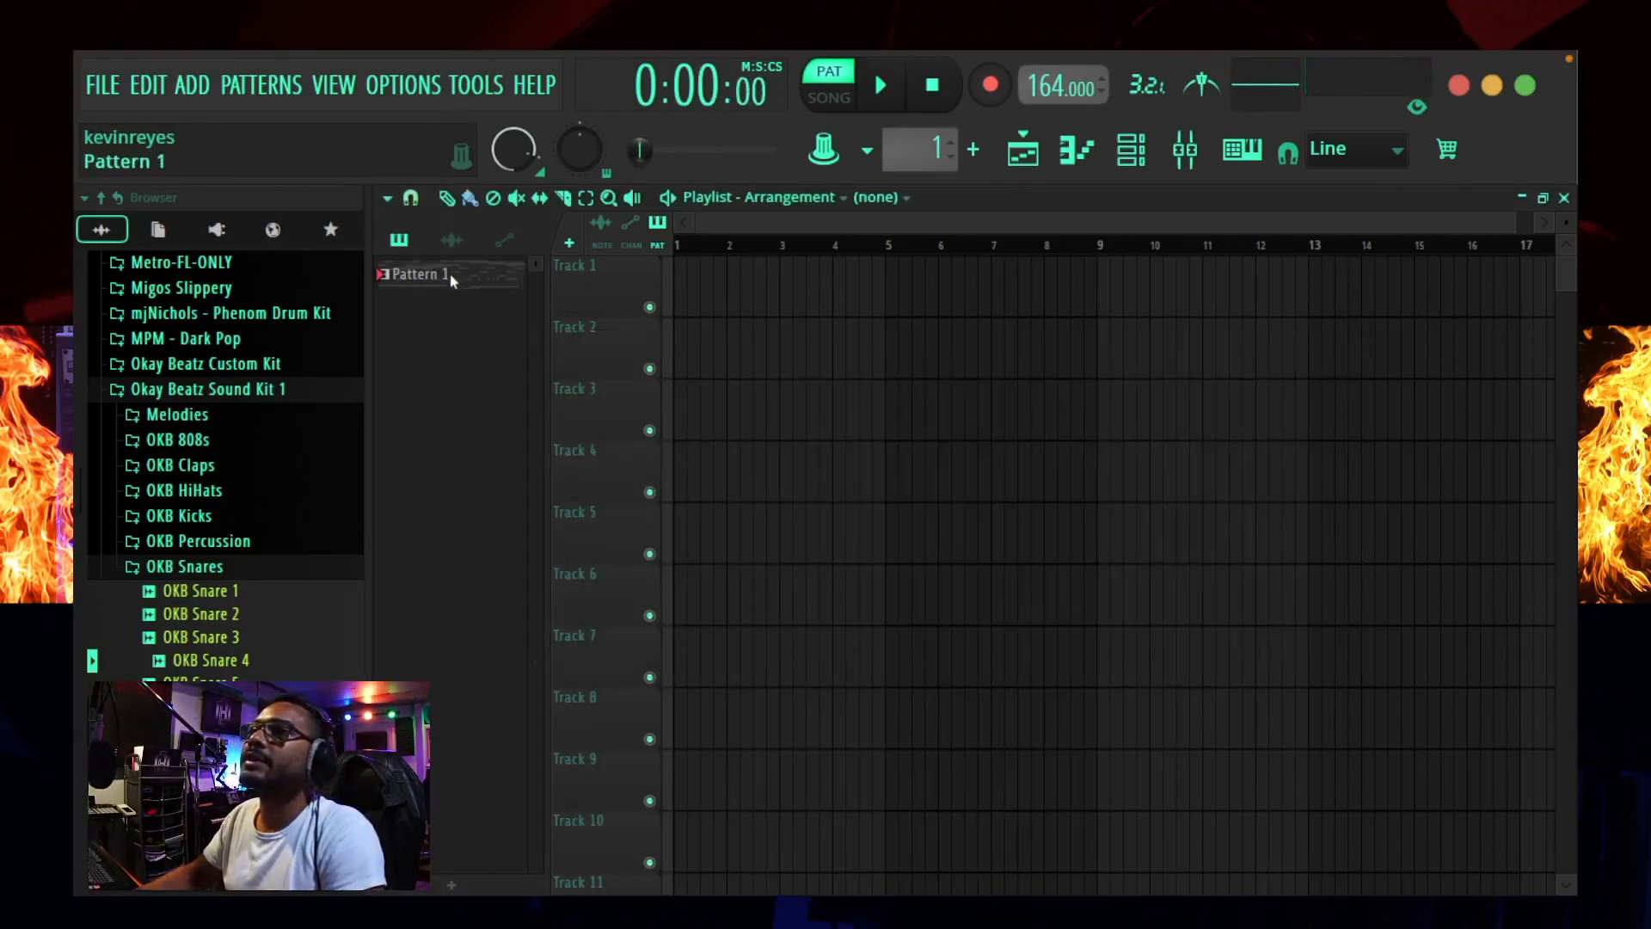
right_click(425, 277)
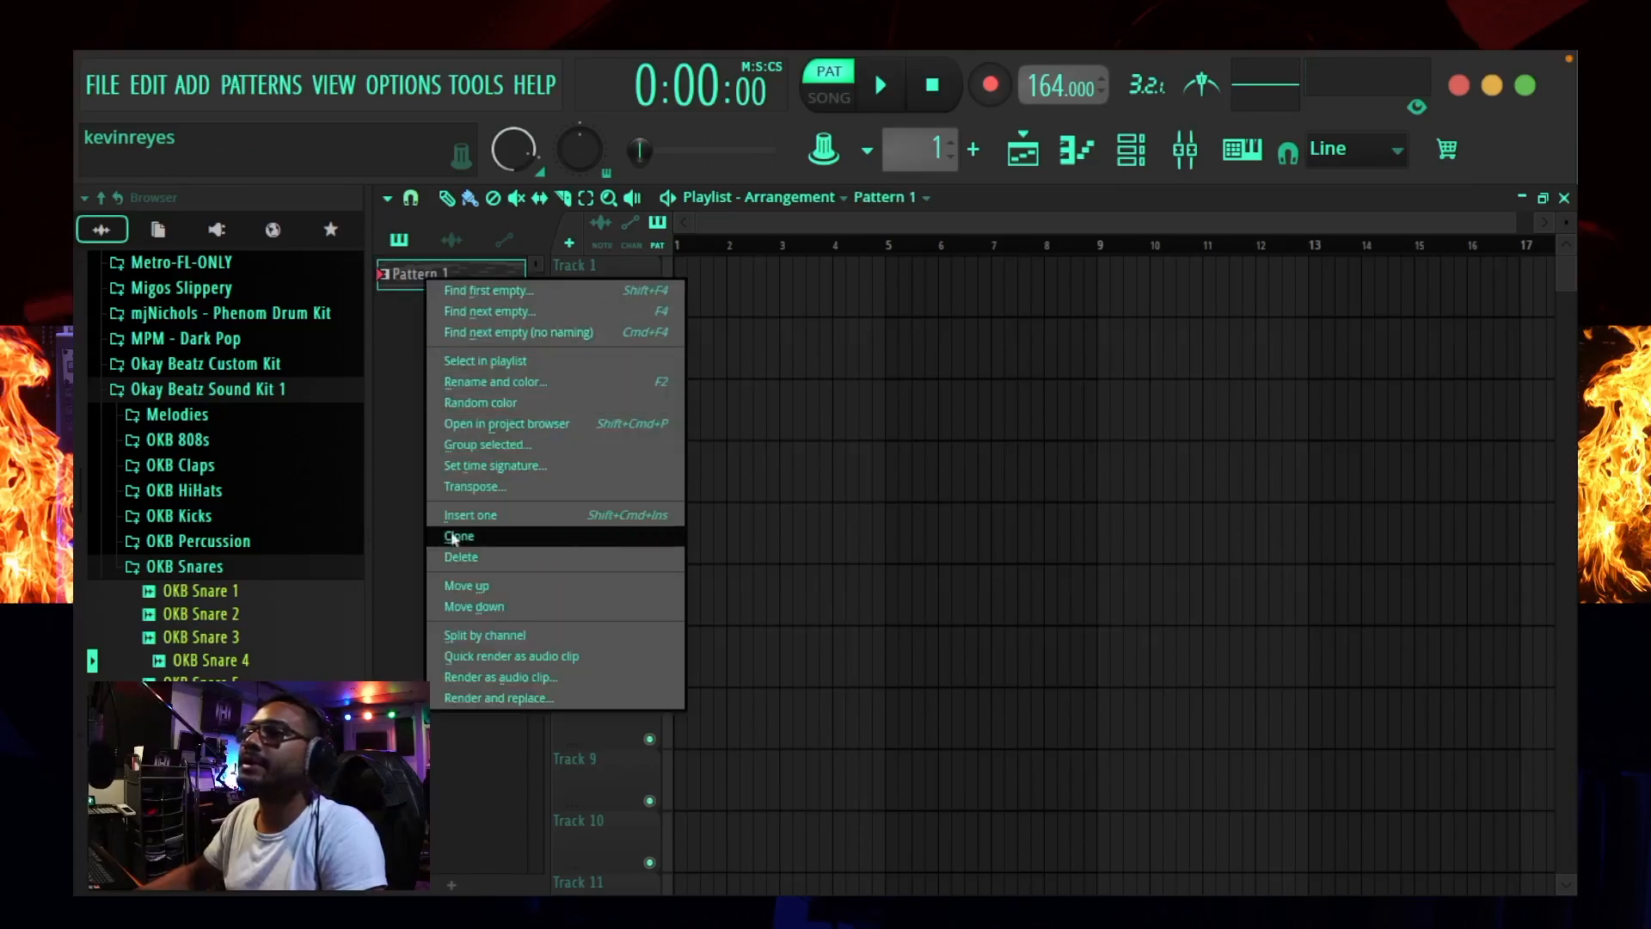
left_click(499, 636)
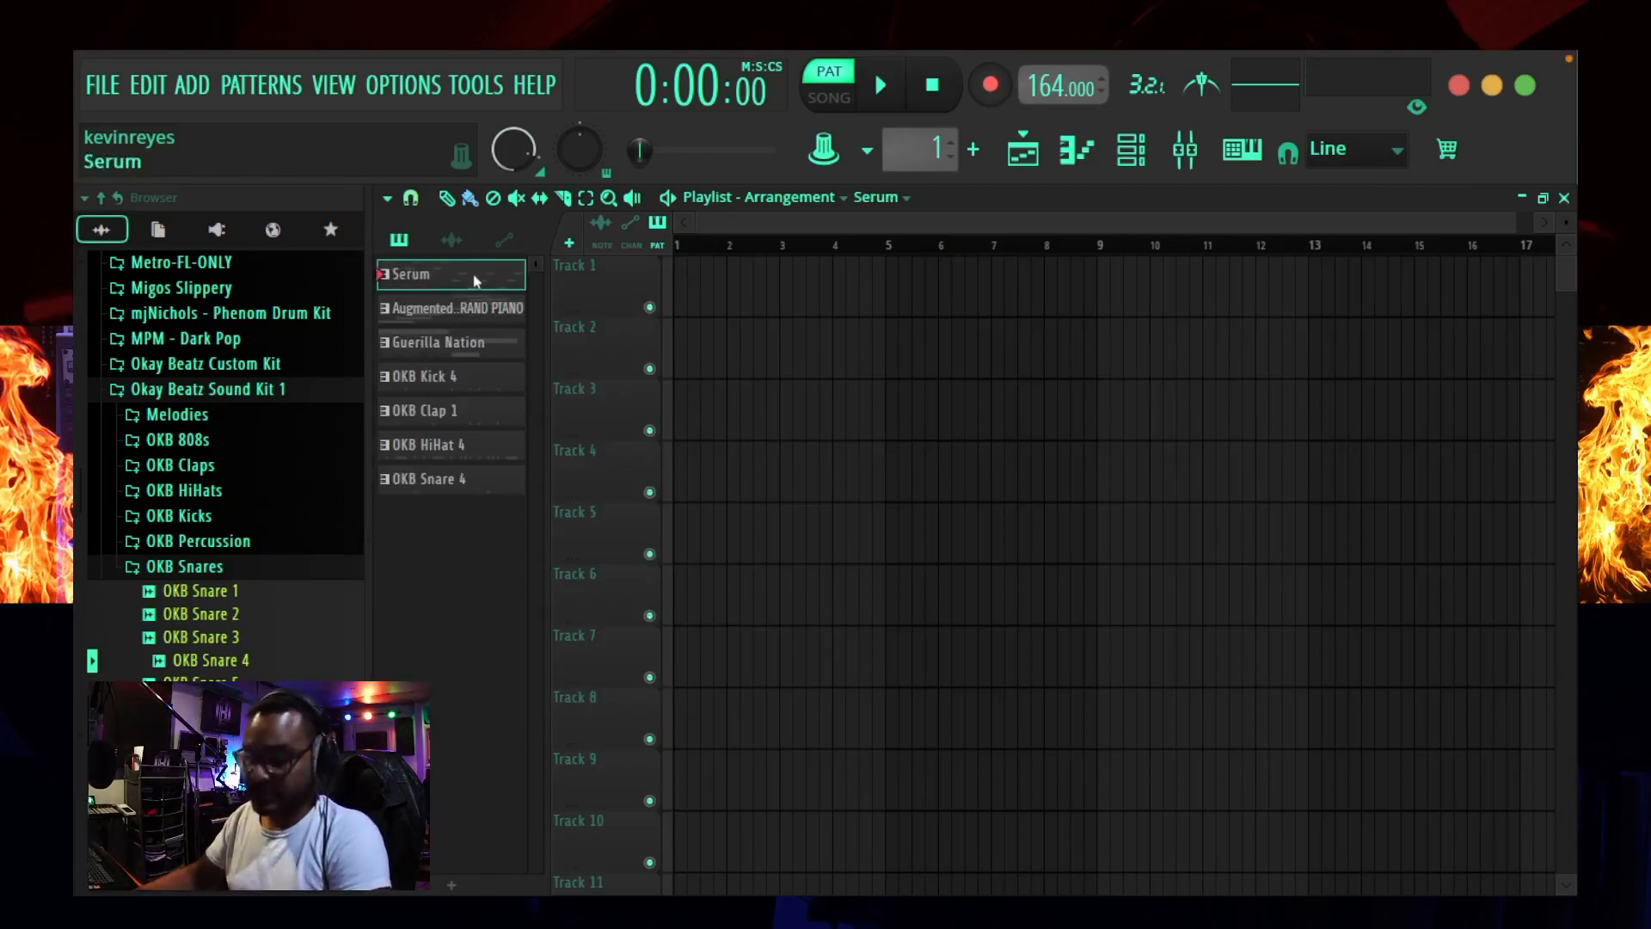
left_click(456, 492, "shift")
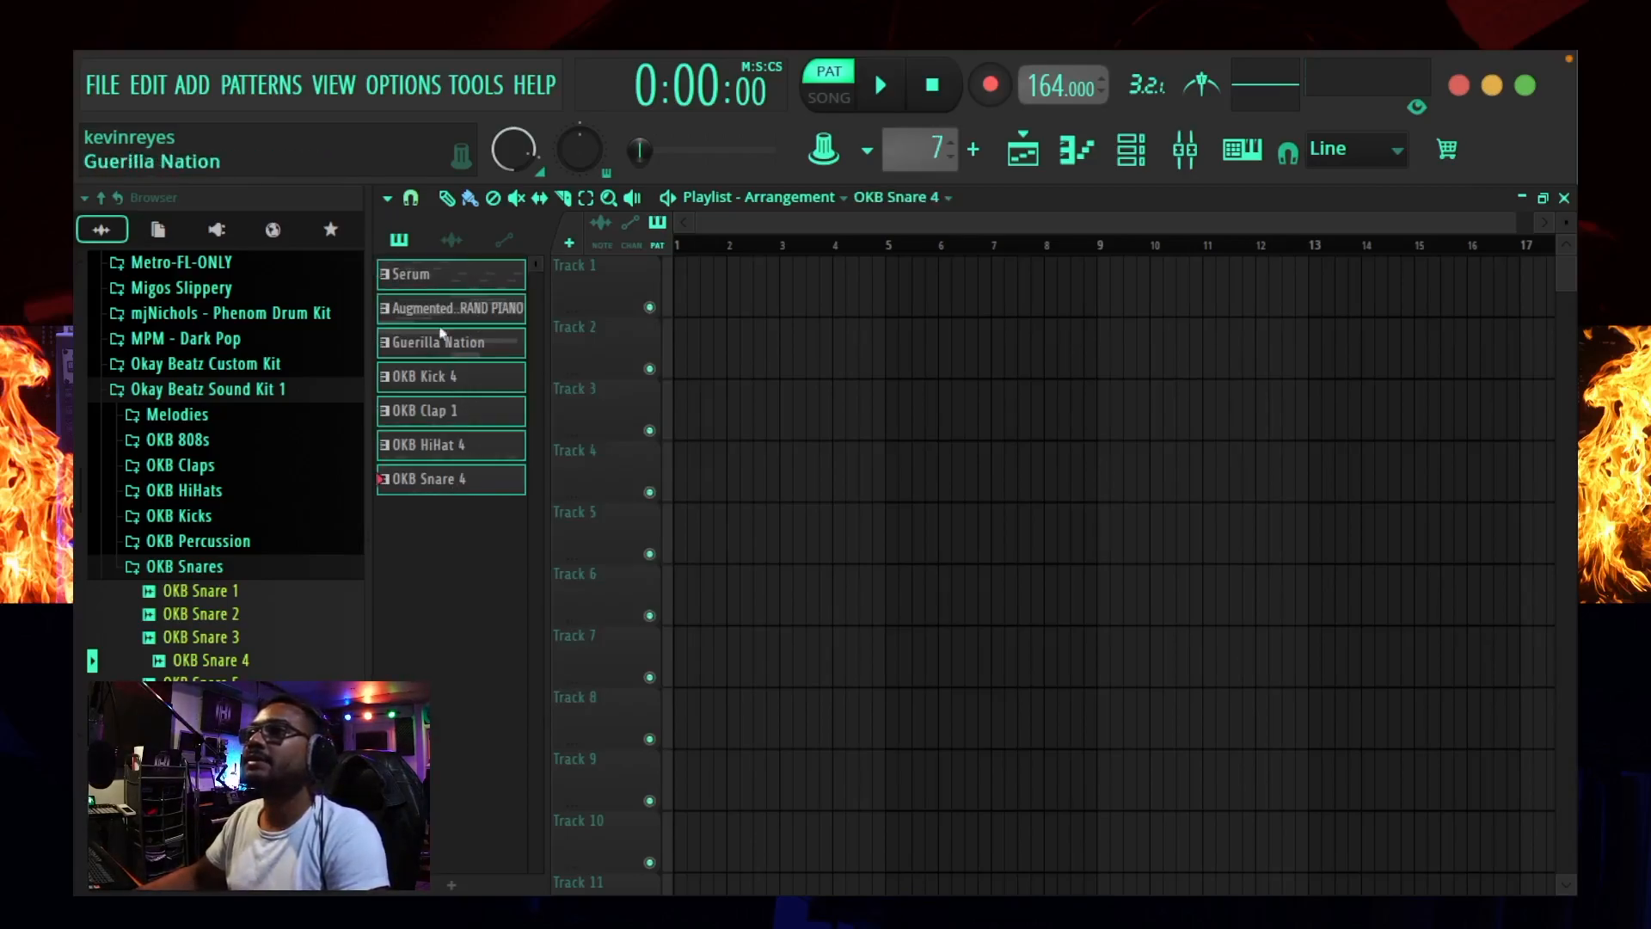
left_click_drag(426, 277, 615, 535)
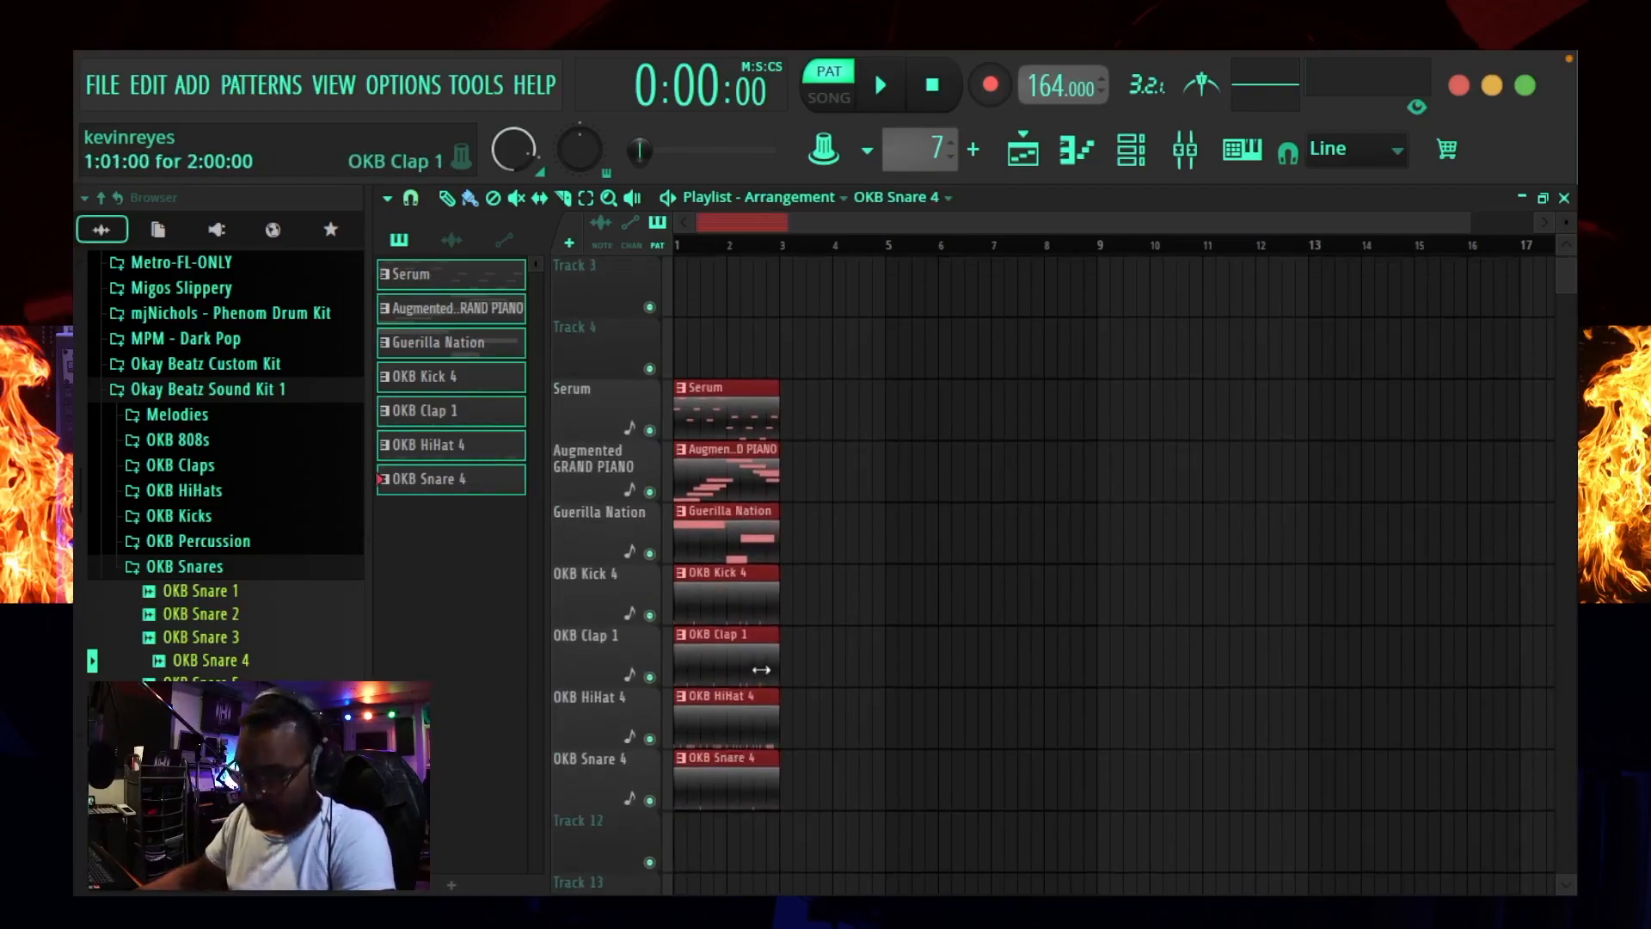
Step: Duplicate the seven two-bar clips back to back until the arrangement fills bars 1 to 48
key("ctrl+b")
key("ctrl+b")
key("ctrl+b")
key("ctrl+b")
key("ctrl+b")
key("ctrl+b")
key("ctrl+b")
key("ctrl+b")
key("ctrl+b")
key("ctrl+b")
key("ctrl+b")
key("ctrl+b")
key("ctrl+b")
key("ctrl+b")
key("ctrl+b")
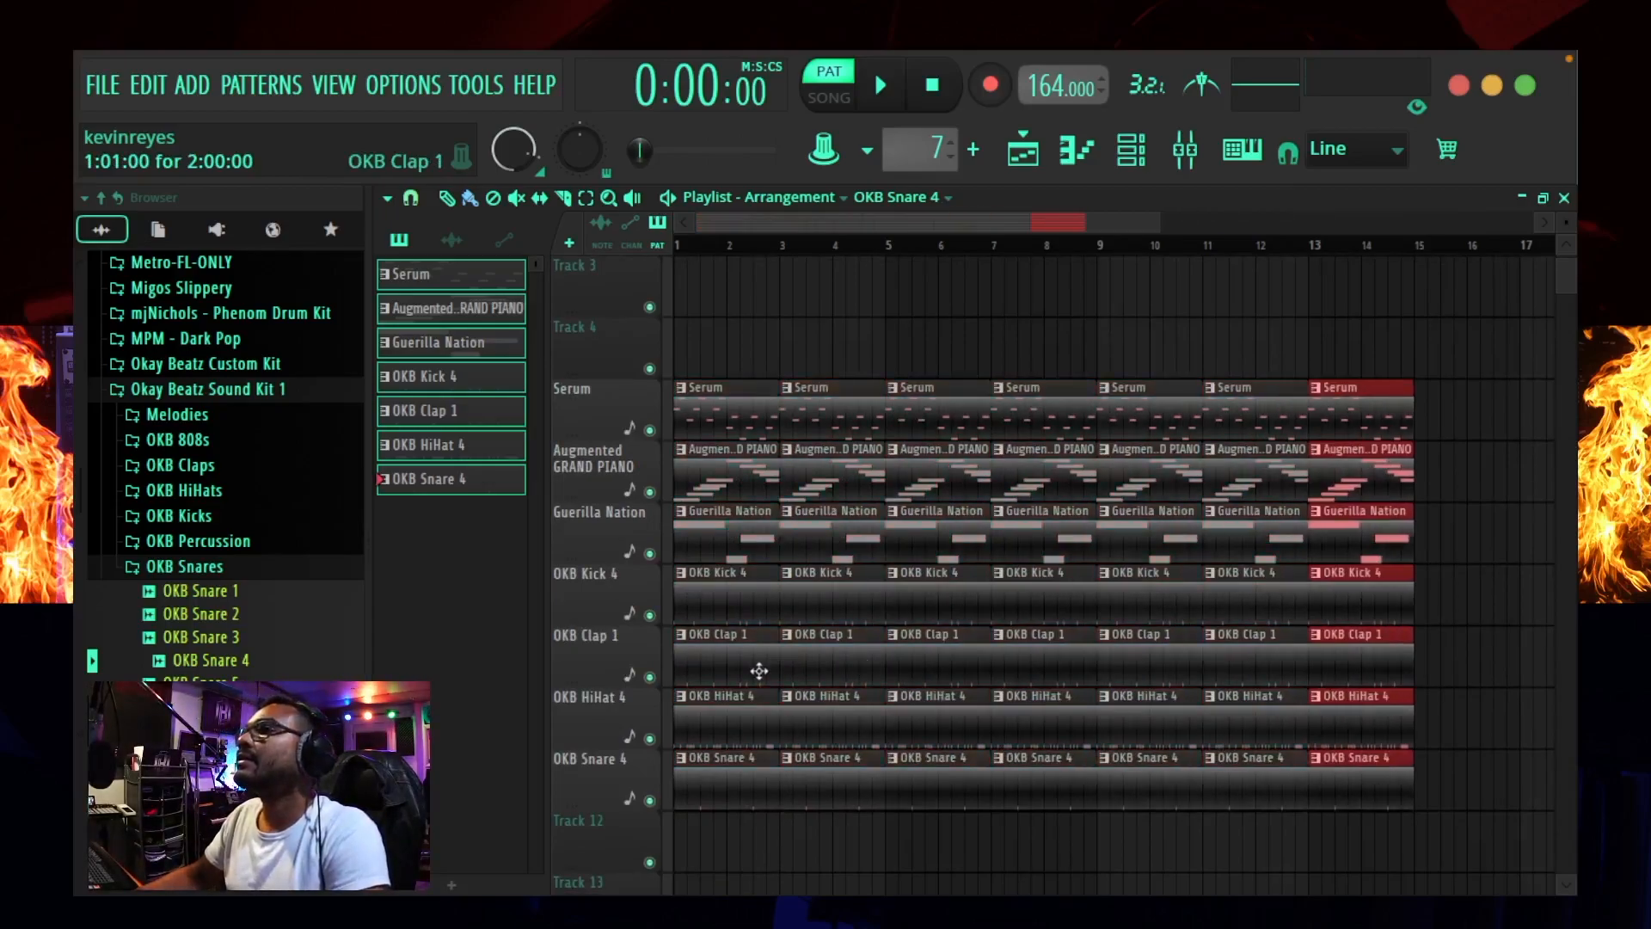
key("ctrl+b")
key("ctrl+b")
key("ctrl+b")
key("ctrl+b")
key("ctrl+b")
key("ctrl+b")
key("ctrl+b")
key("ctrl+b")
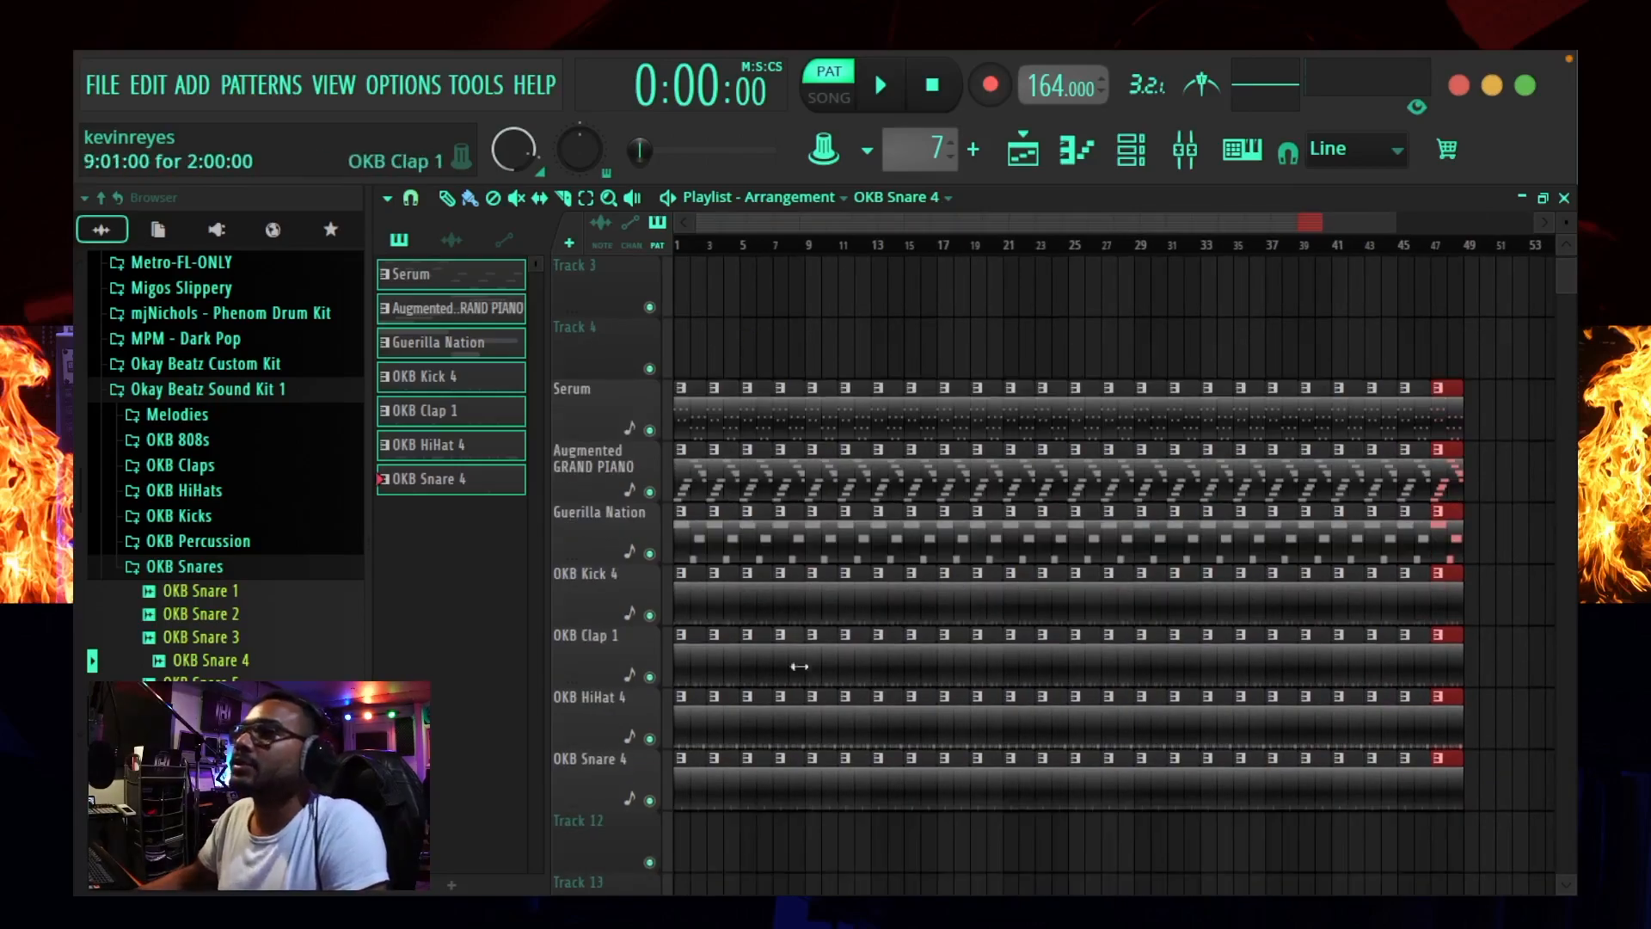
Step: Add a time marker named intro at bar 1 of the playlist
left_click(741, 245)
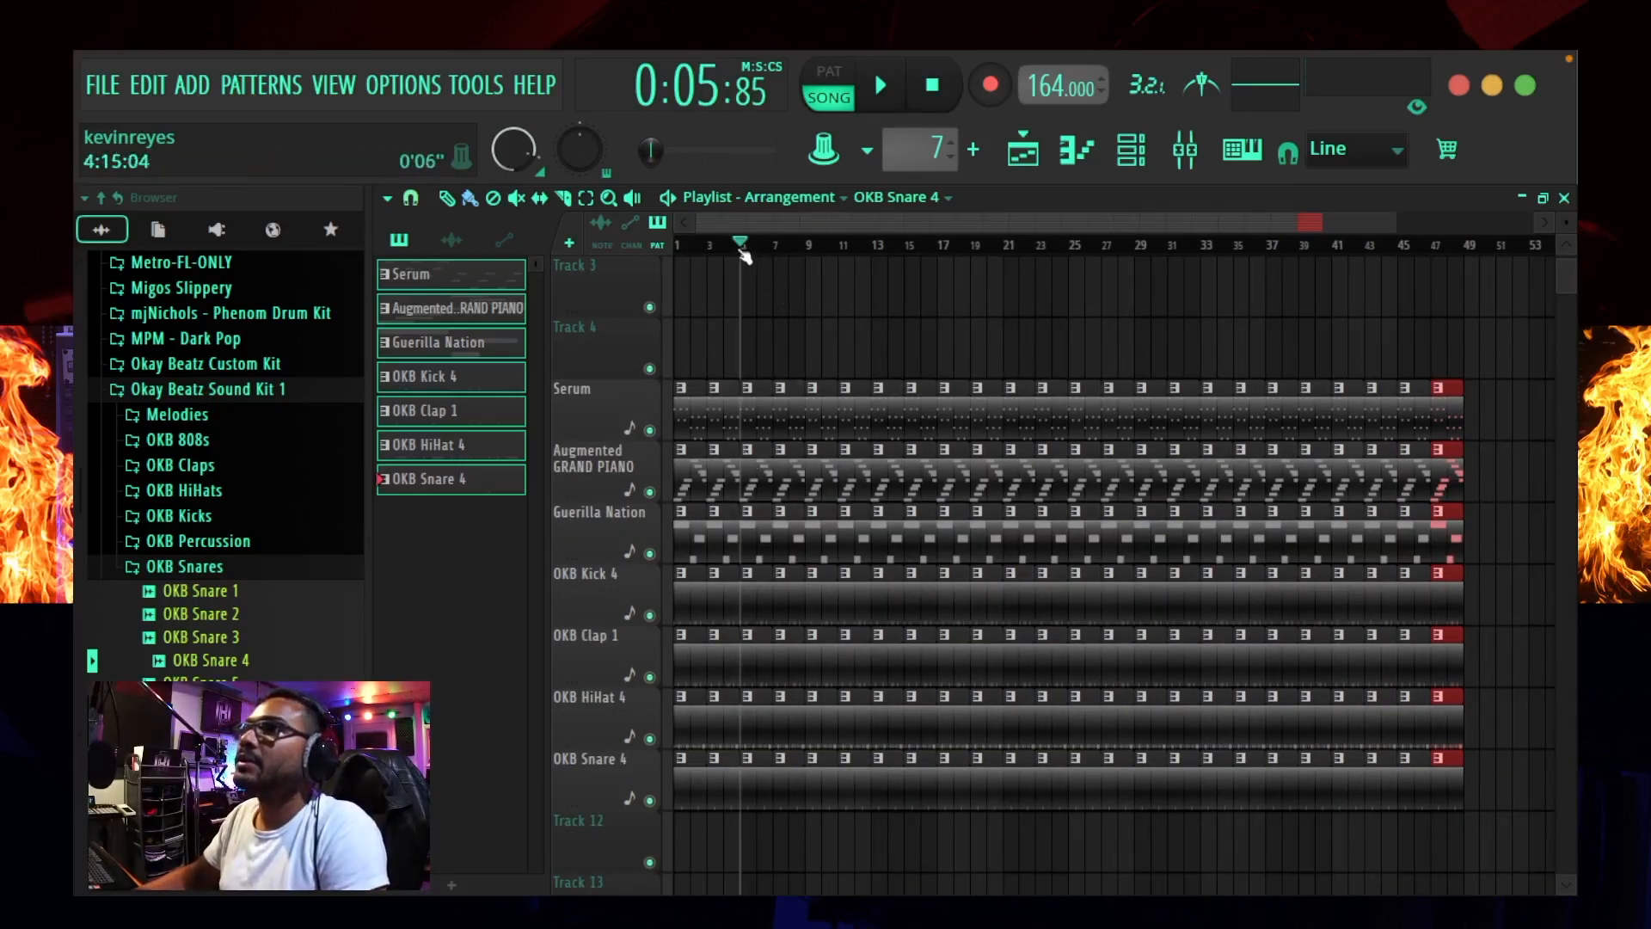
left_click(684, 247)
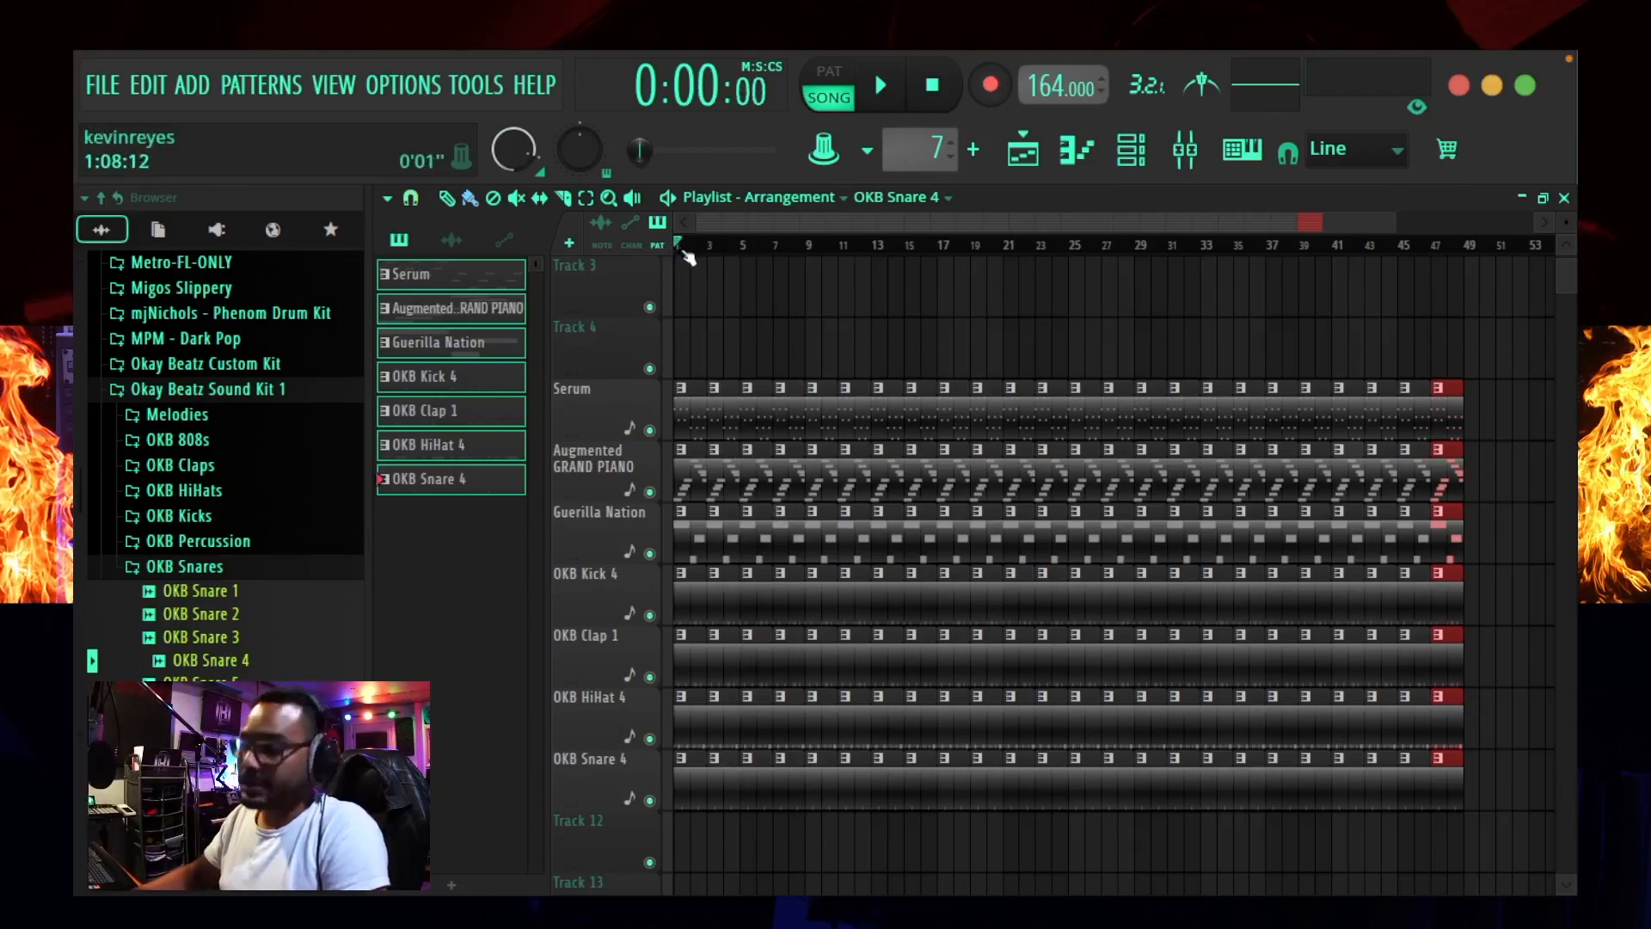
key("alt+t")
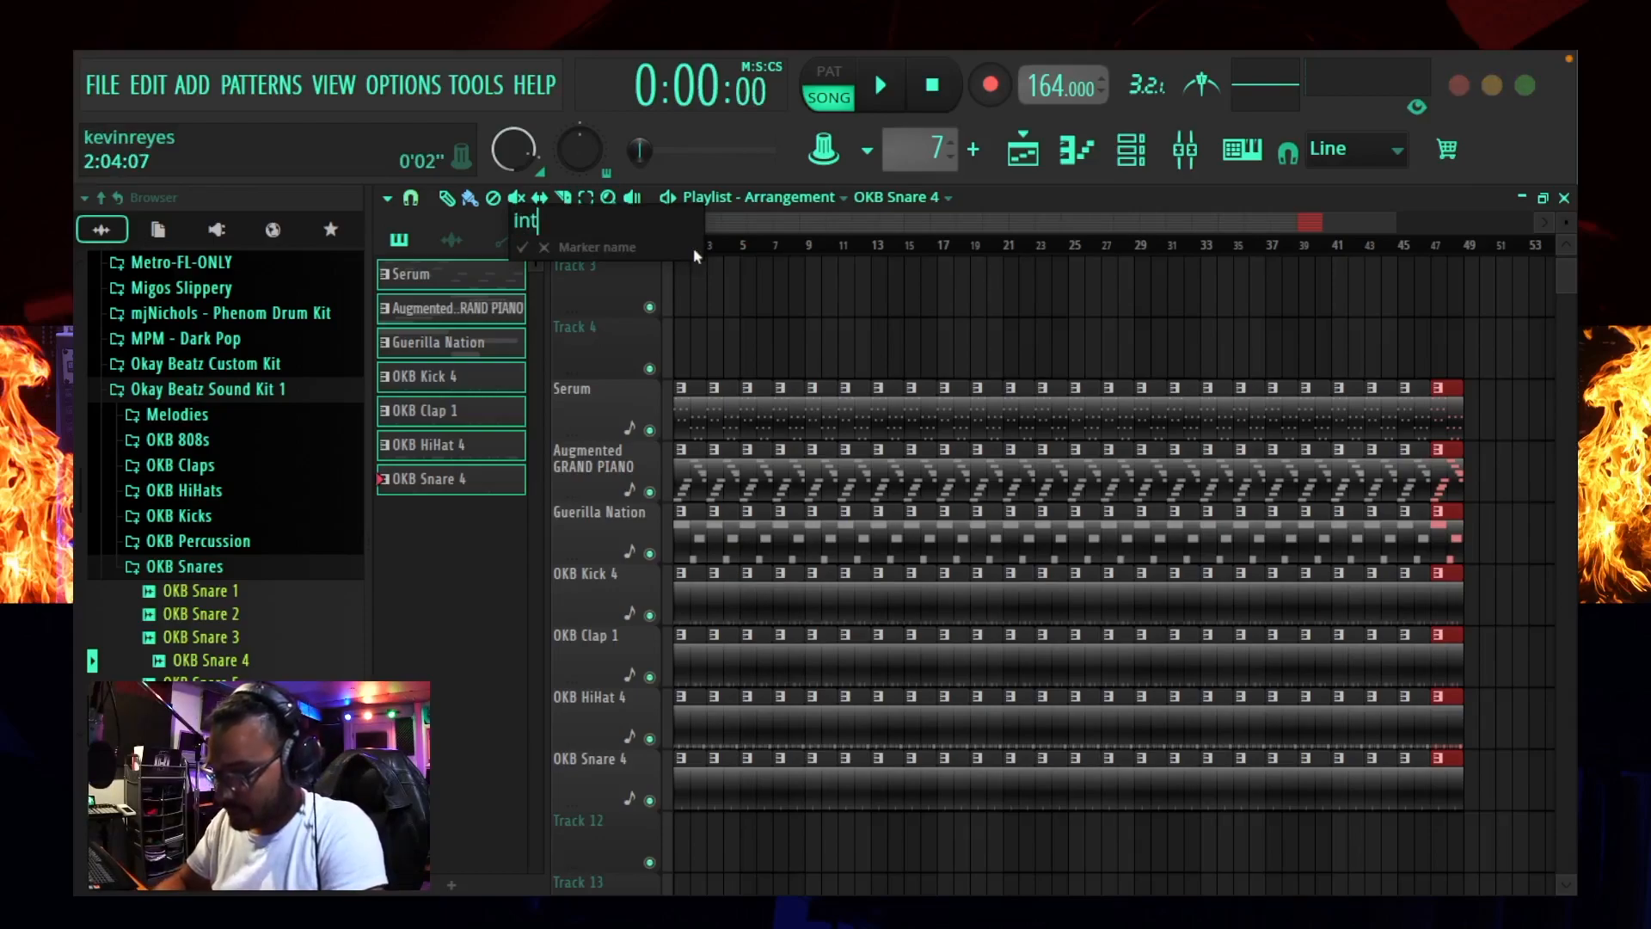
type("intro")
key("Return")
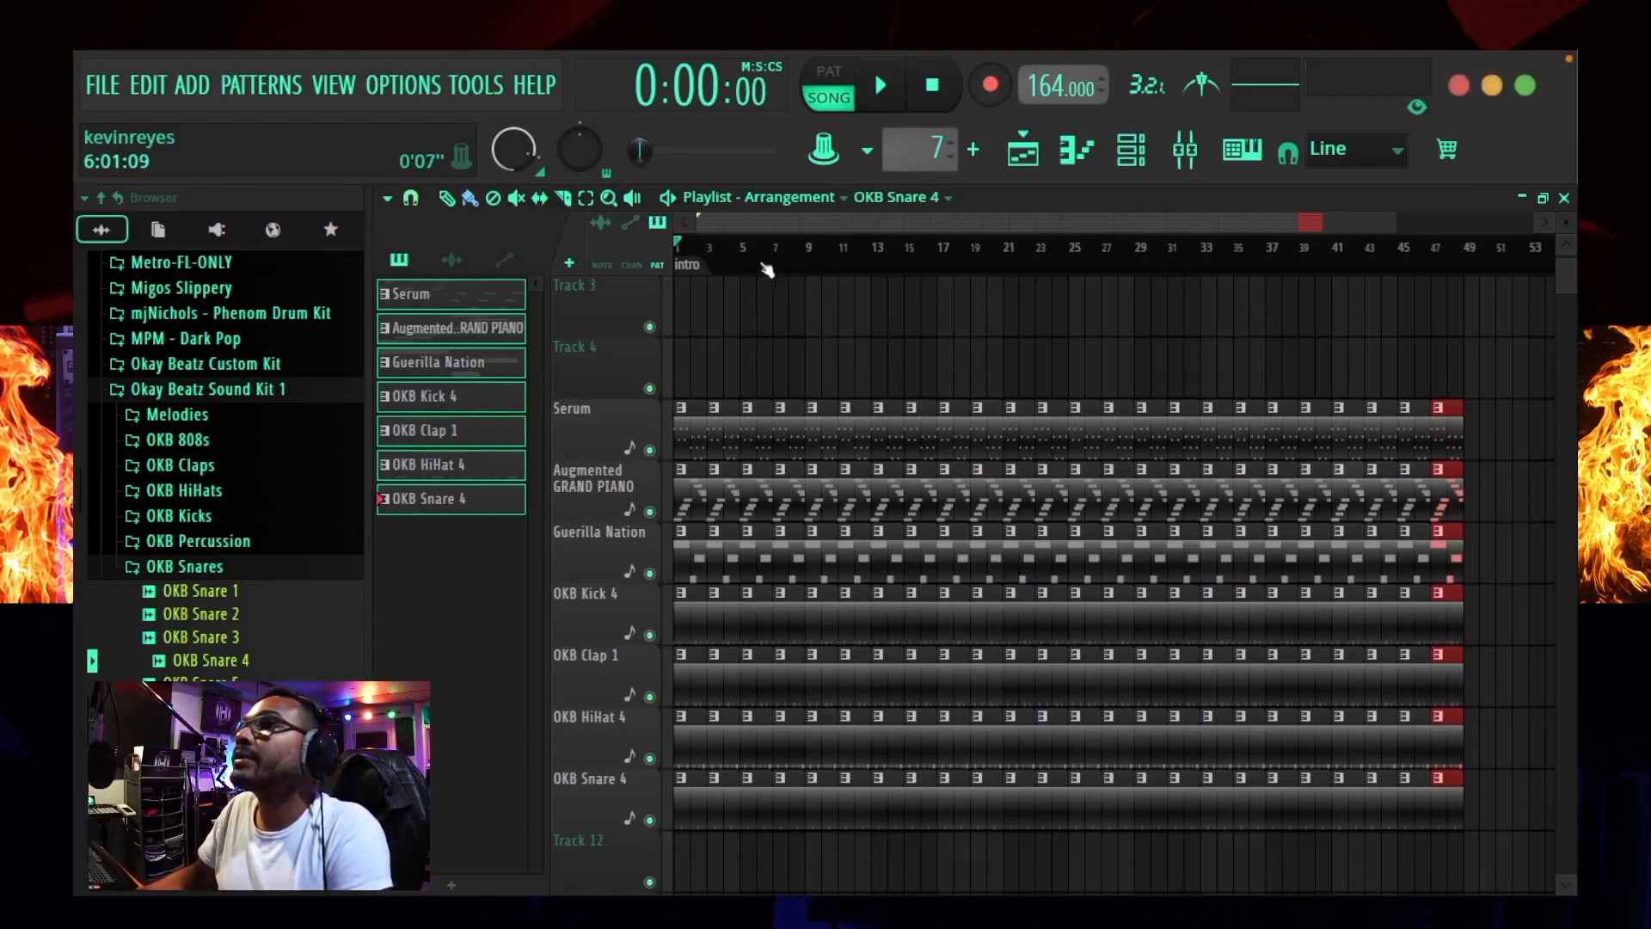
Step: Add time markers named Hook at bar 9 and verse at bar 17
left_click(815, 268)
left_click(944, 272)
key("alt+t")
type("verse")
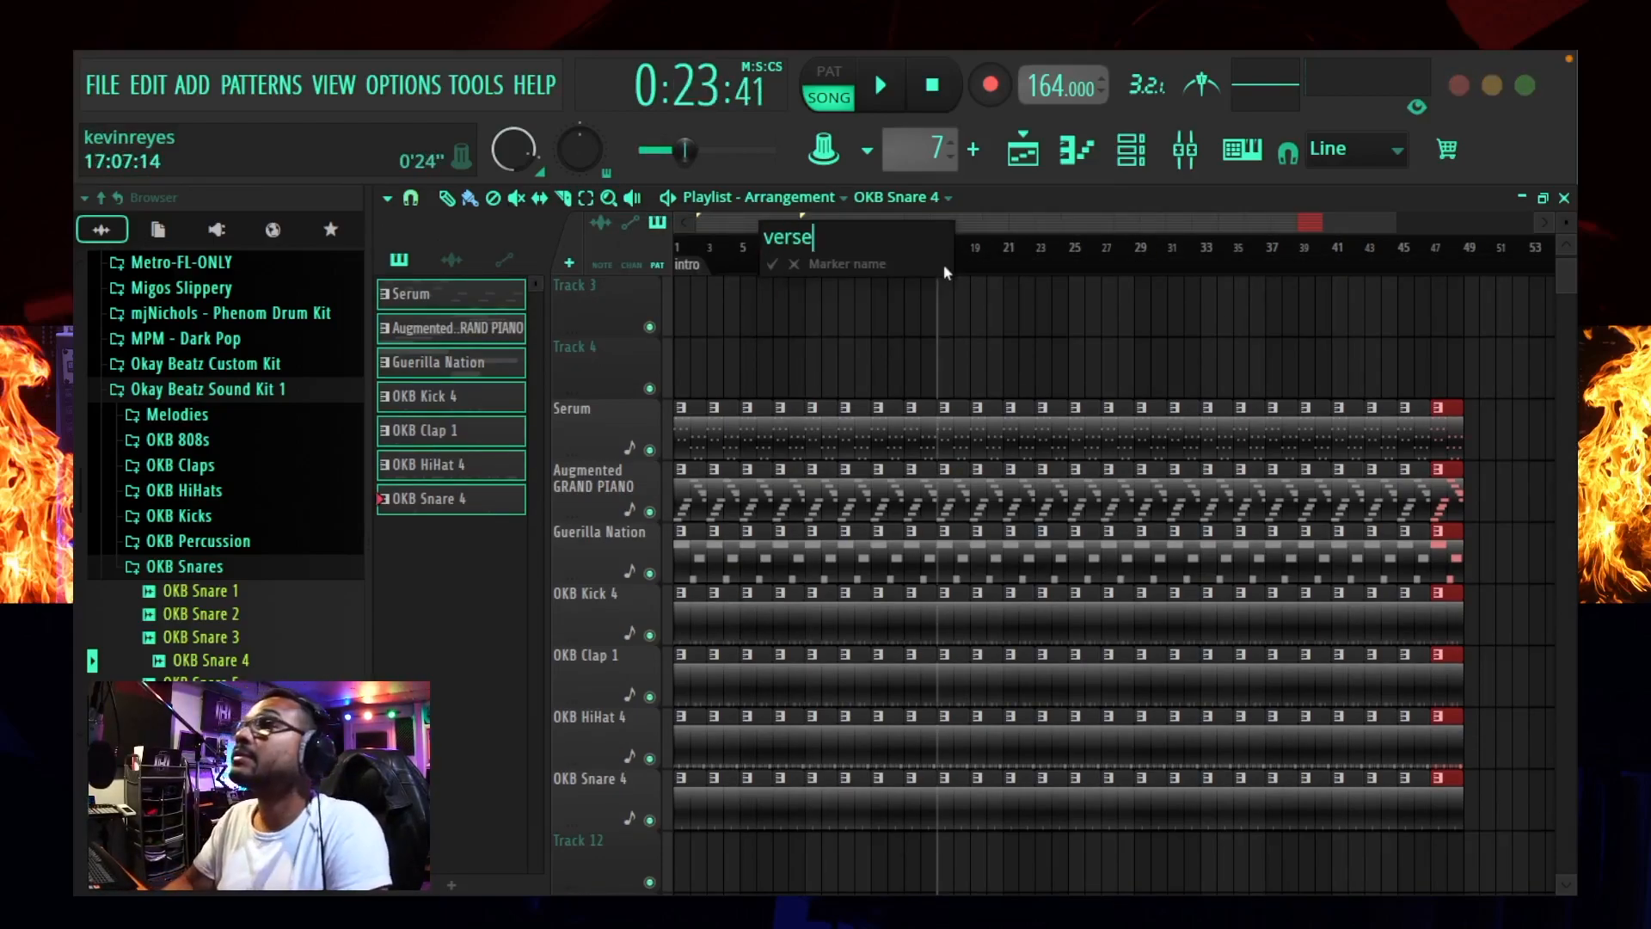
key("Return")
Step: Add time markers named 'ook at bar 33 and øutro at bar 41
left_click(1209, 265)
key("alt+t")
type("'ook")
key("Return")
left_click(1358, 267)
key("alt+t")
type("outro")
key("Return")
Step: Add a time marker named breakdown at bar 25 and return the playhead to bar 1
left_click(1071, 268)
key("alt+t")
type("freakdown")
key("Return")
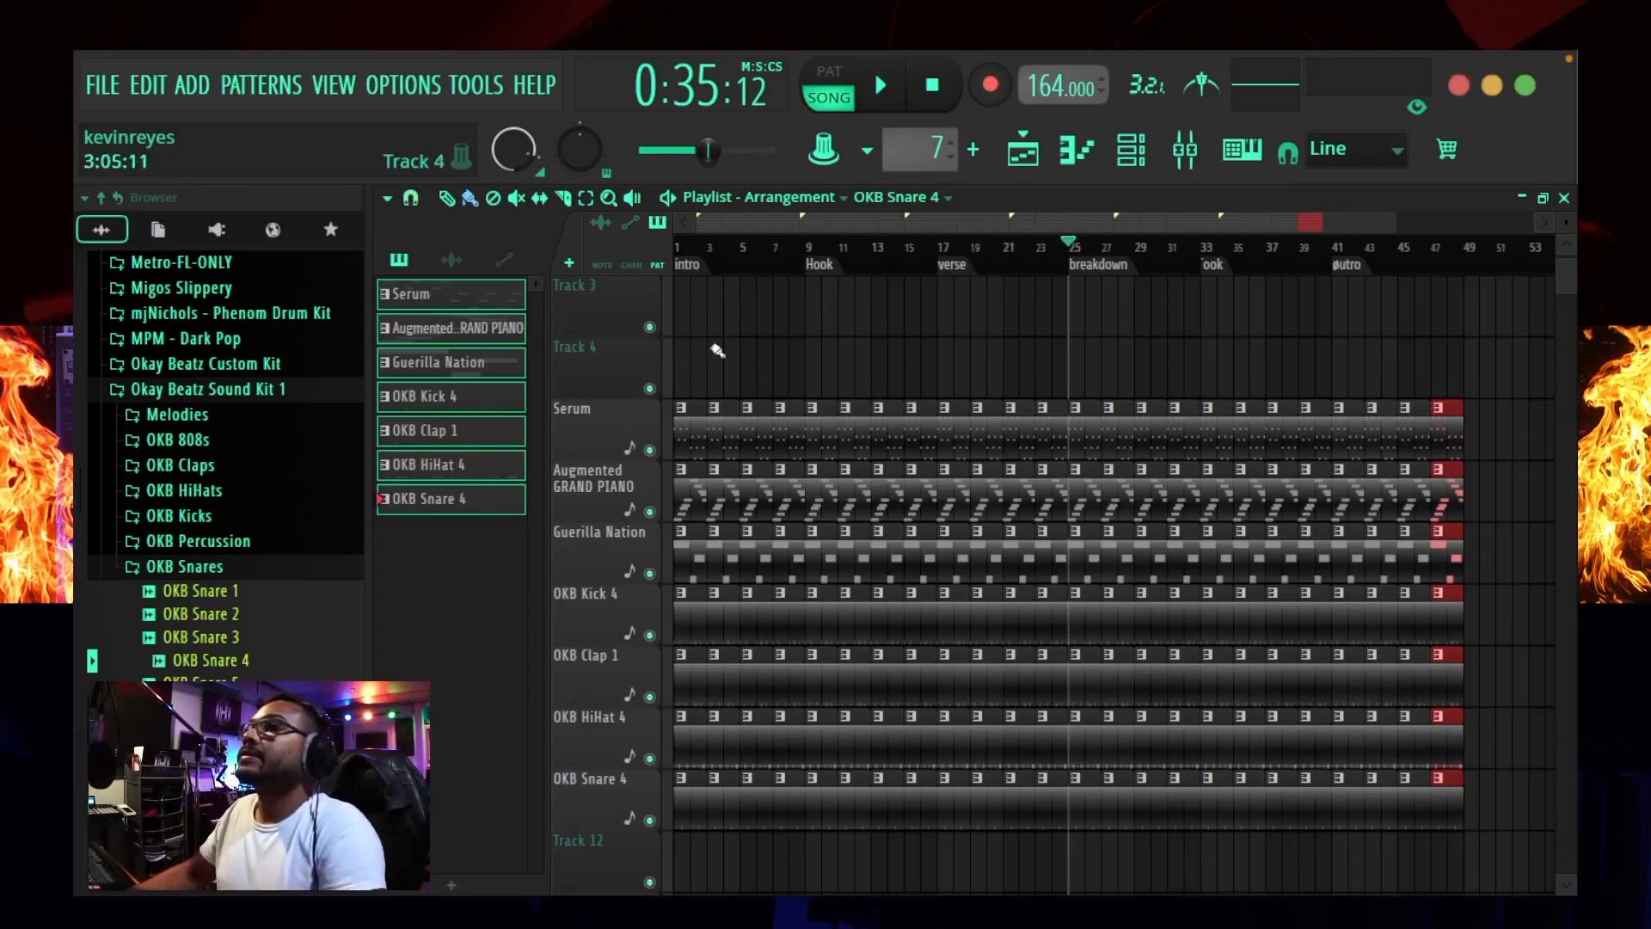
left_click(745, 256)
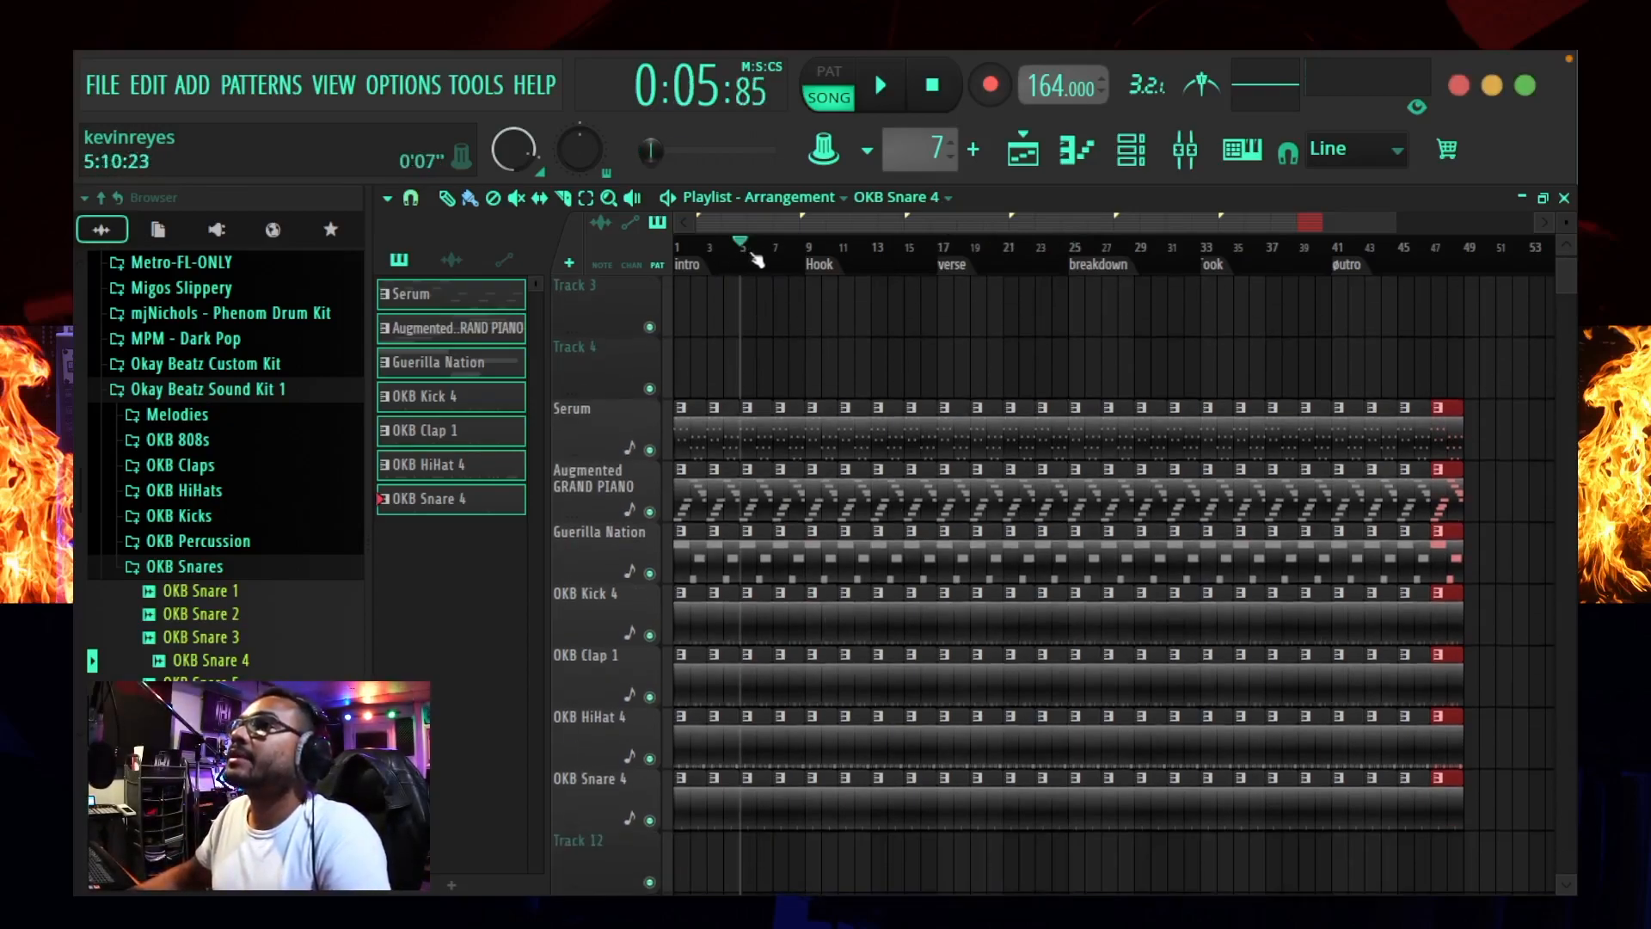
left_click(678, 250)
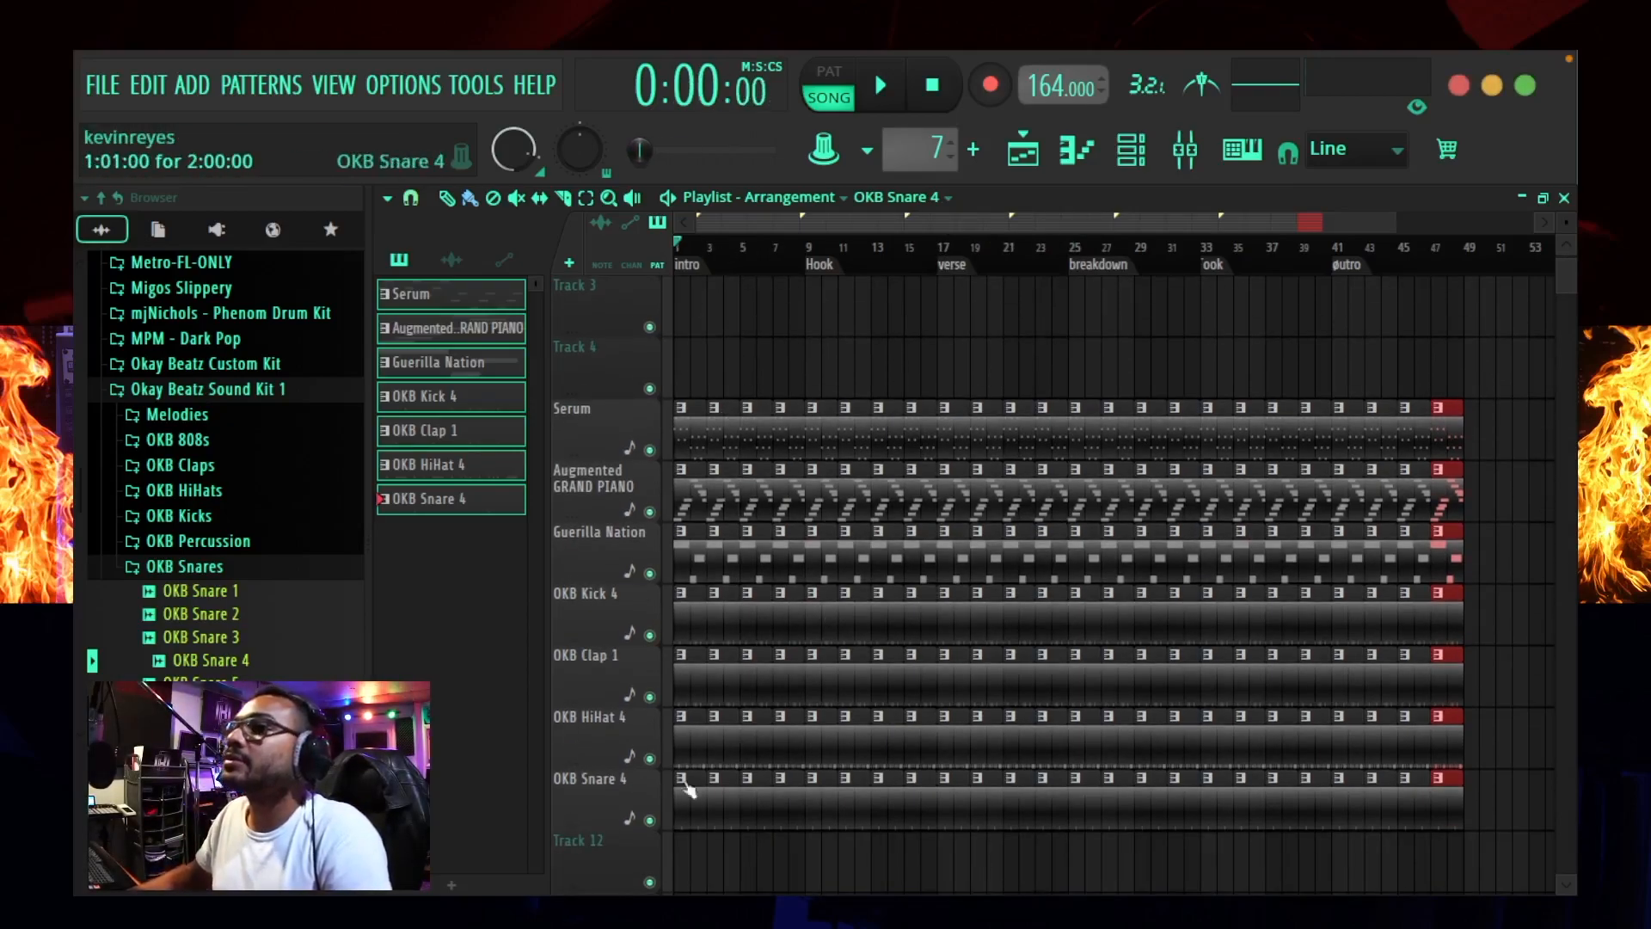
Step: Delete the OKB Snare 4 and OKB Clap 1 clips from the intro, bars 1 to 8
right_click(691, 827)
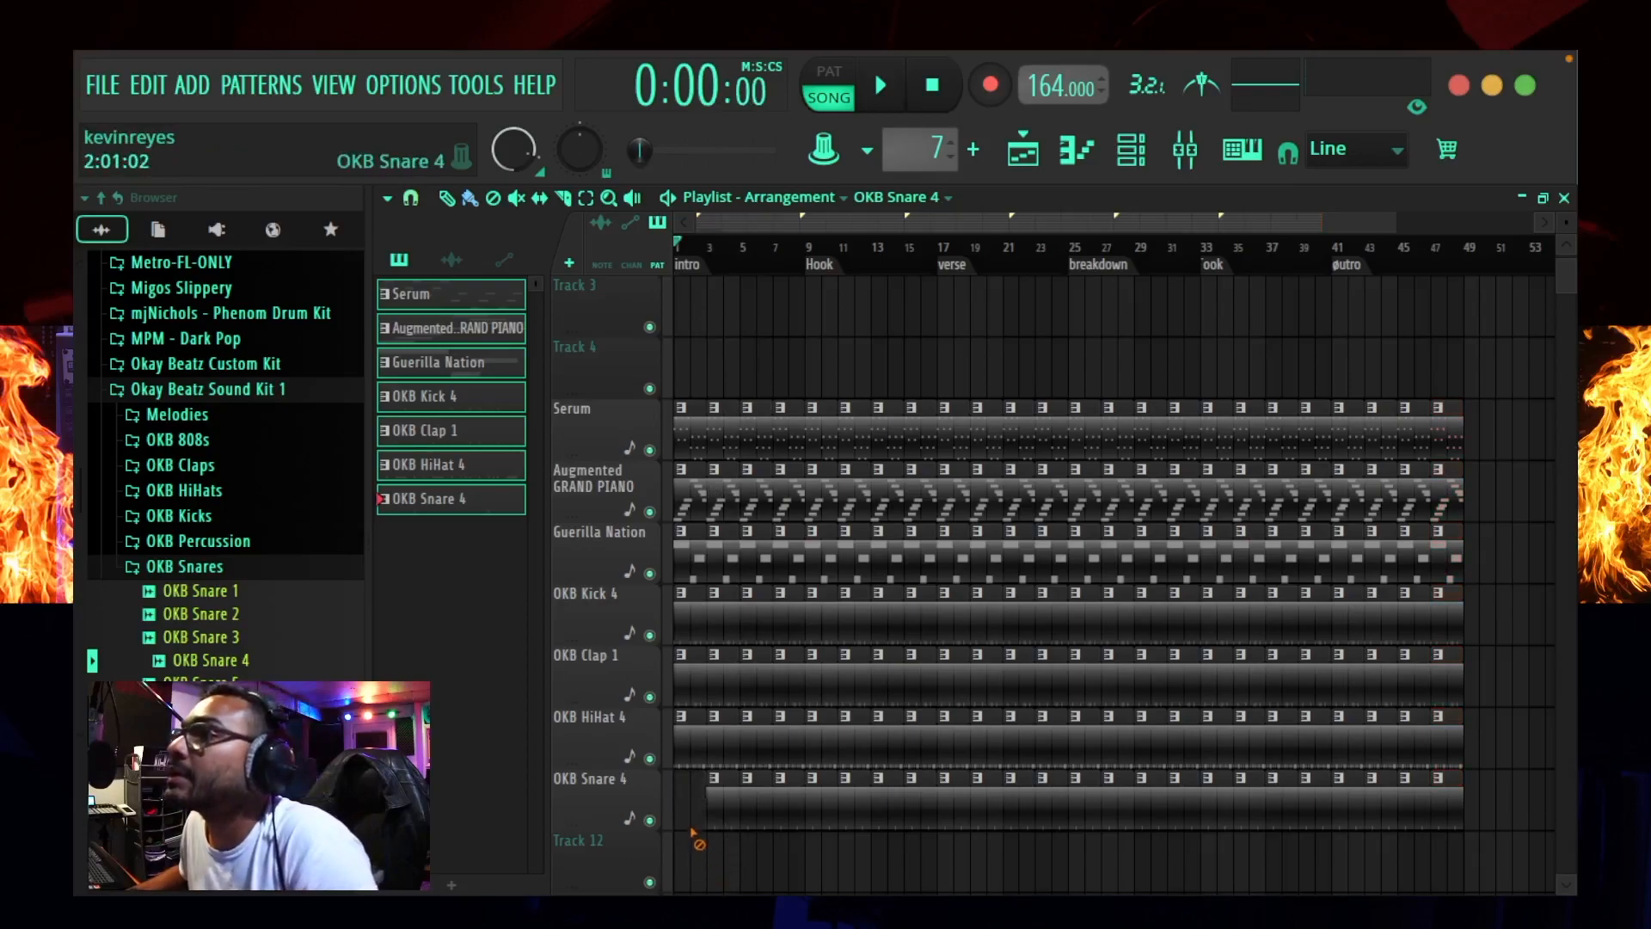
right_click(717, 825)
right_click(746, 825)
right_click(778, 824)
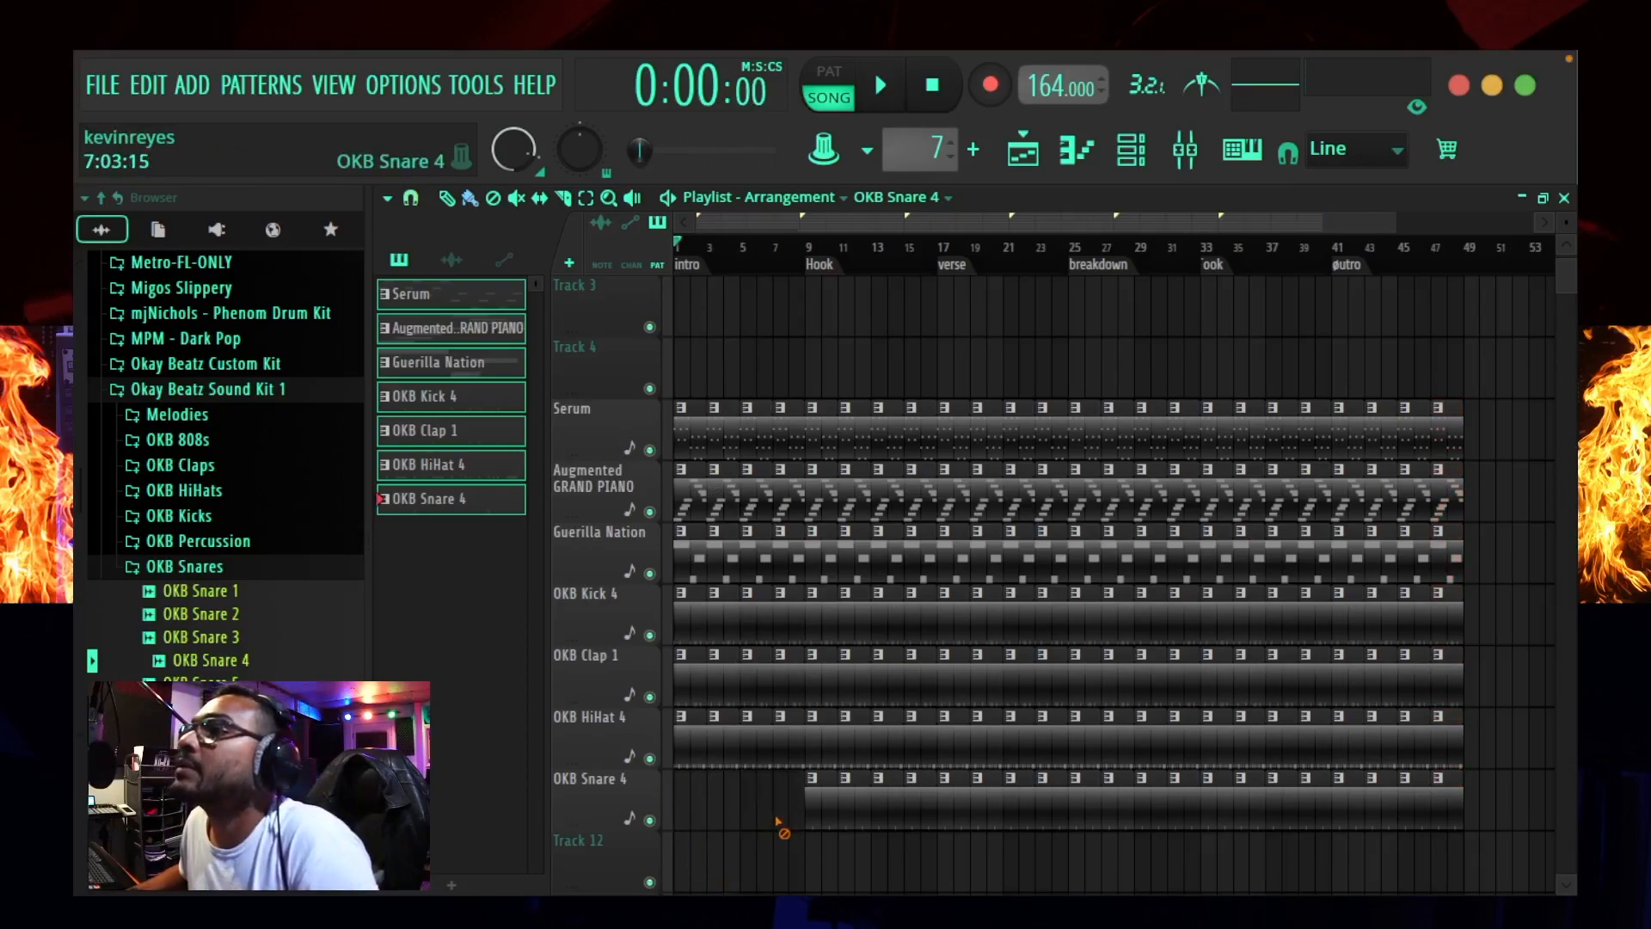
right_click(681, 678)
right_click(714, 680)
right_click(746, 682)
right_click(778, 686)
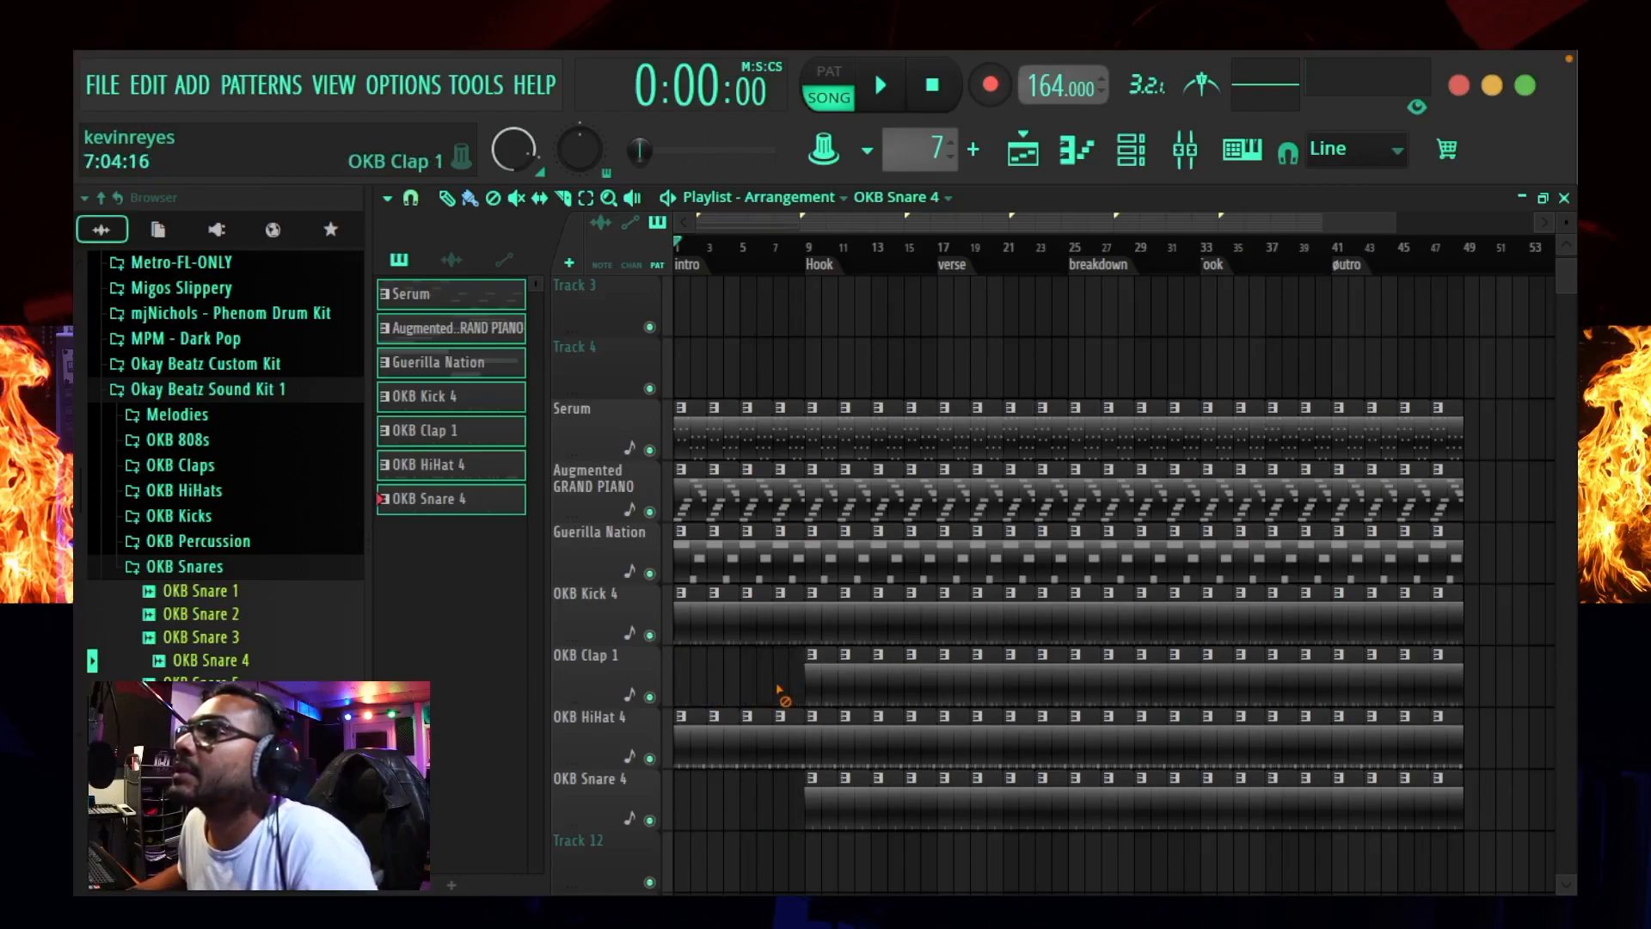
Step: Delete the OKB Kick 4 and Guerilla Nation clips from the intro, bars 1 to 8
right_click(692, 642)
right_click(723, 641)
right_click(755, 642)
right_click(778, 644)
right_click(684, 558)
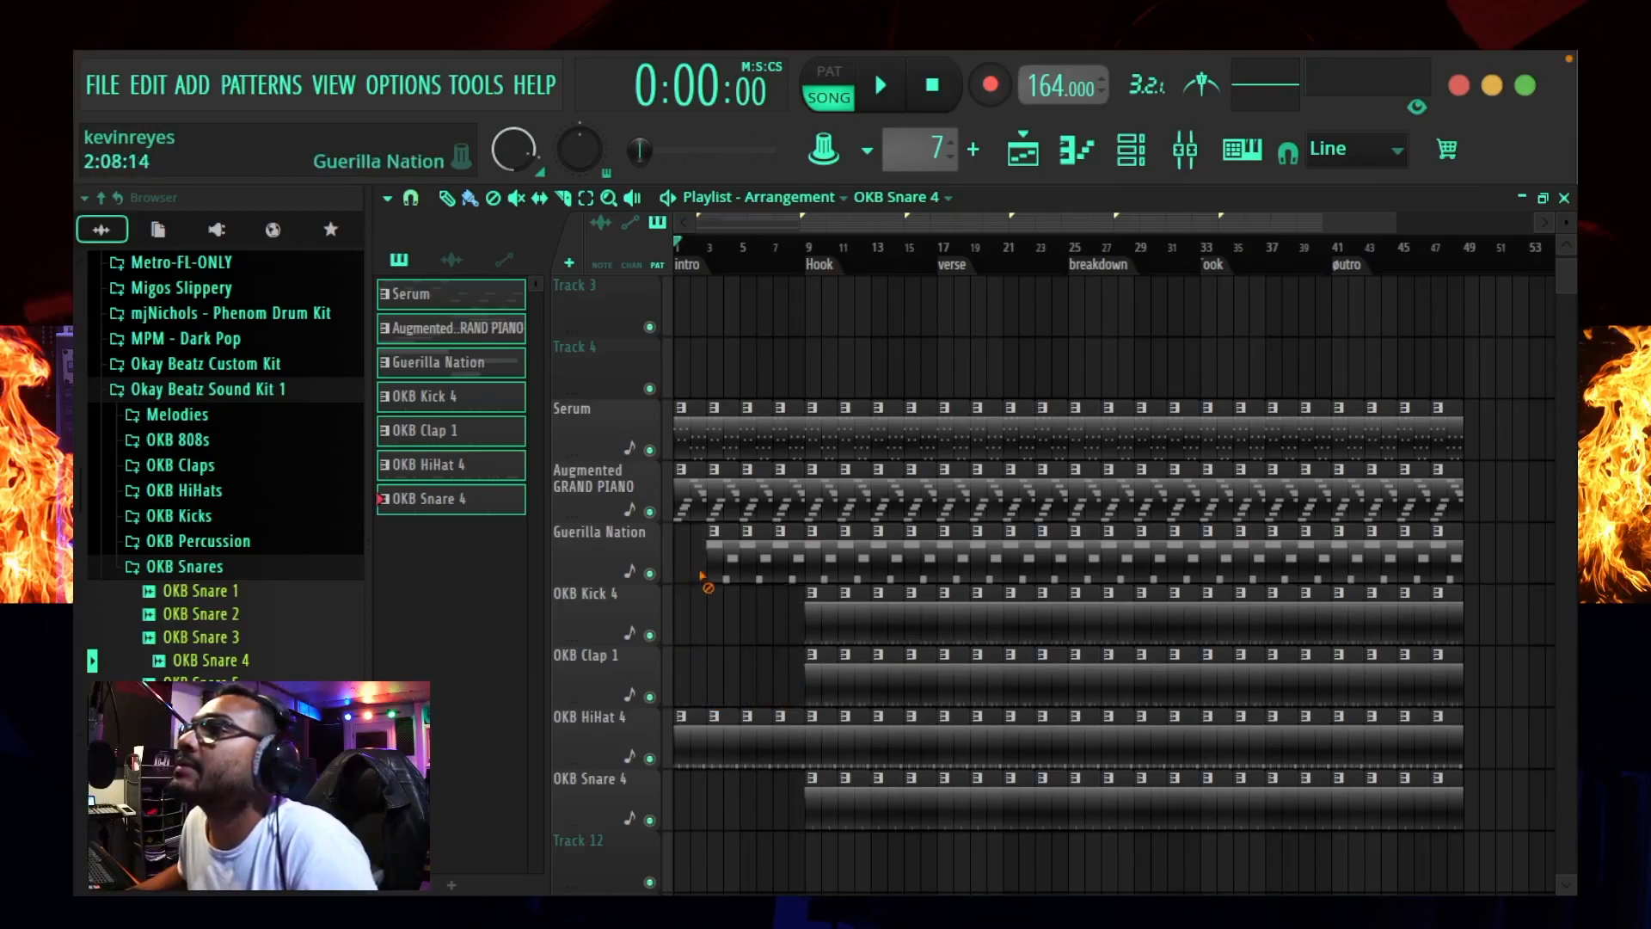
right_click(716, 561)
right_click(748, 563)
right_click(779, 568)
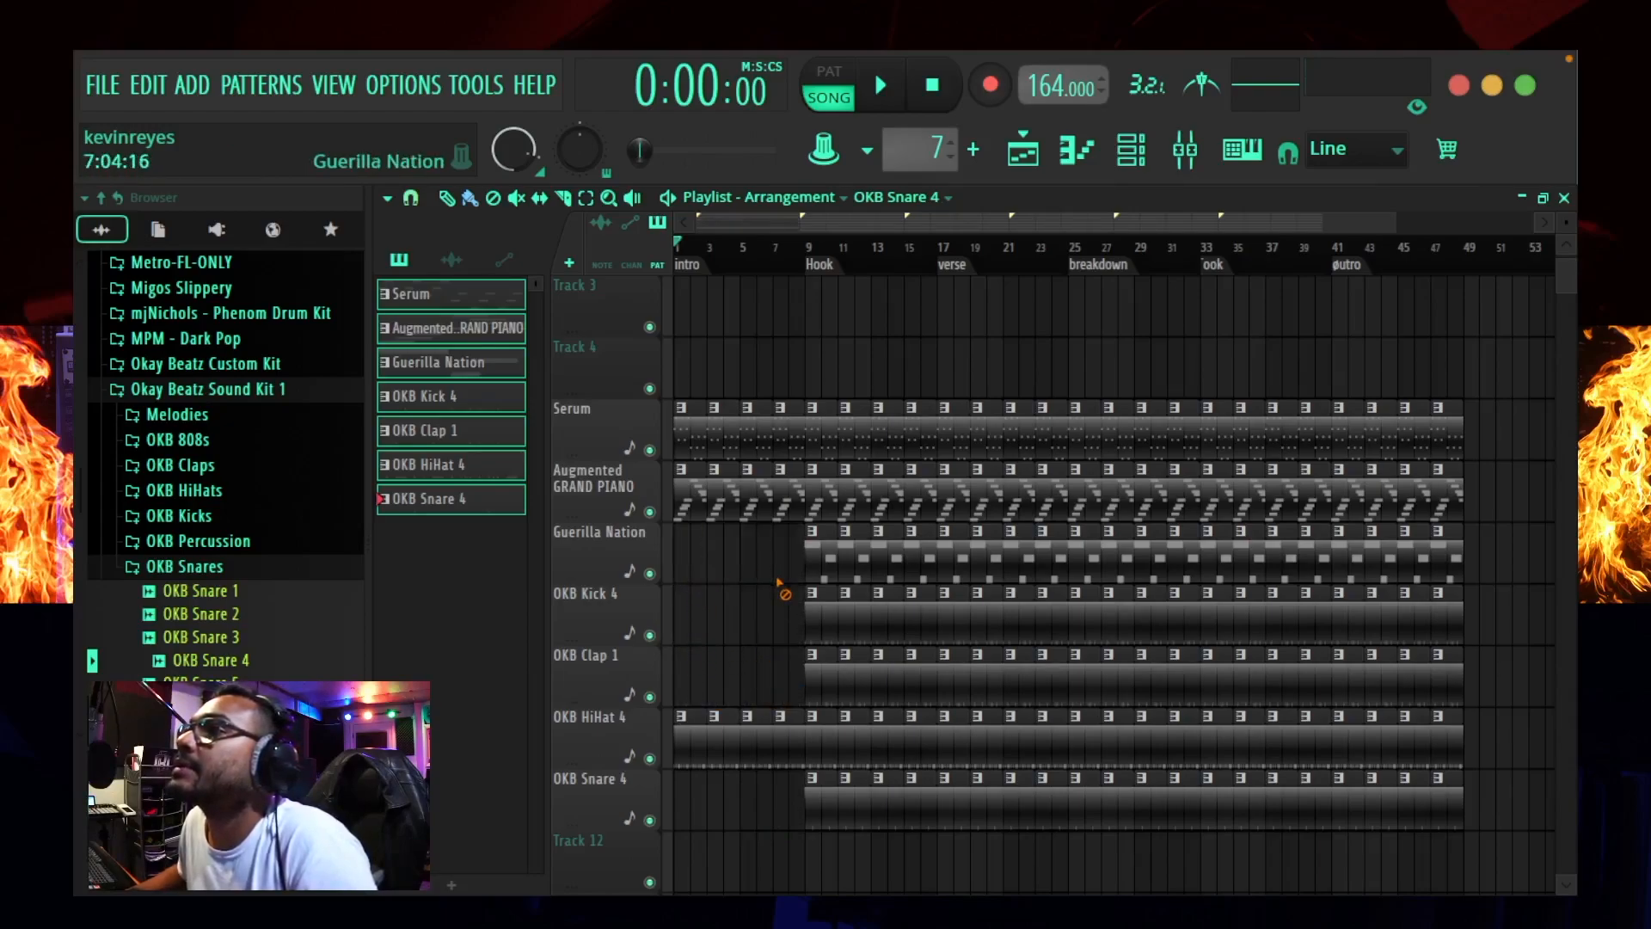
Step: Delete the OKB HiHat 4 clips in bars 1 to 4, and shorten the Serum clip before the Hook to one bar during playback
right_click(699, 768)
right_click(712, 766)
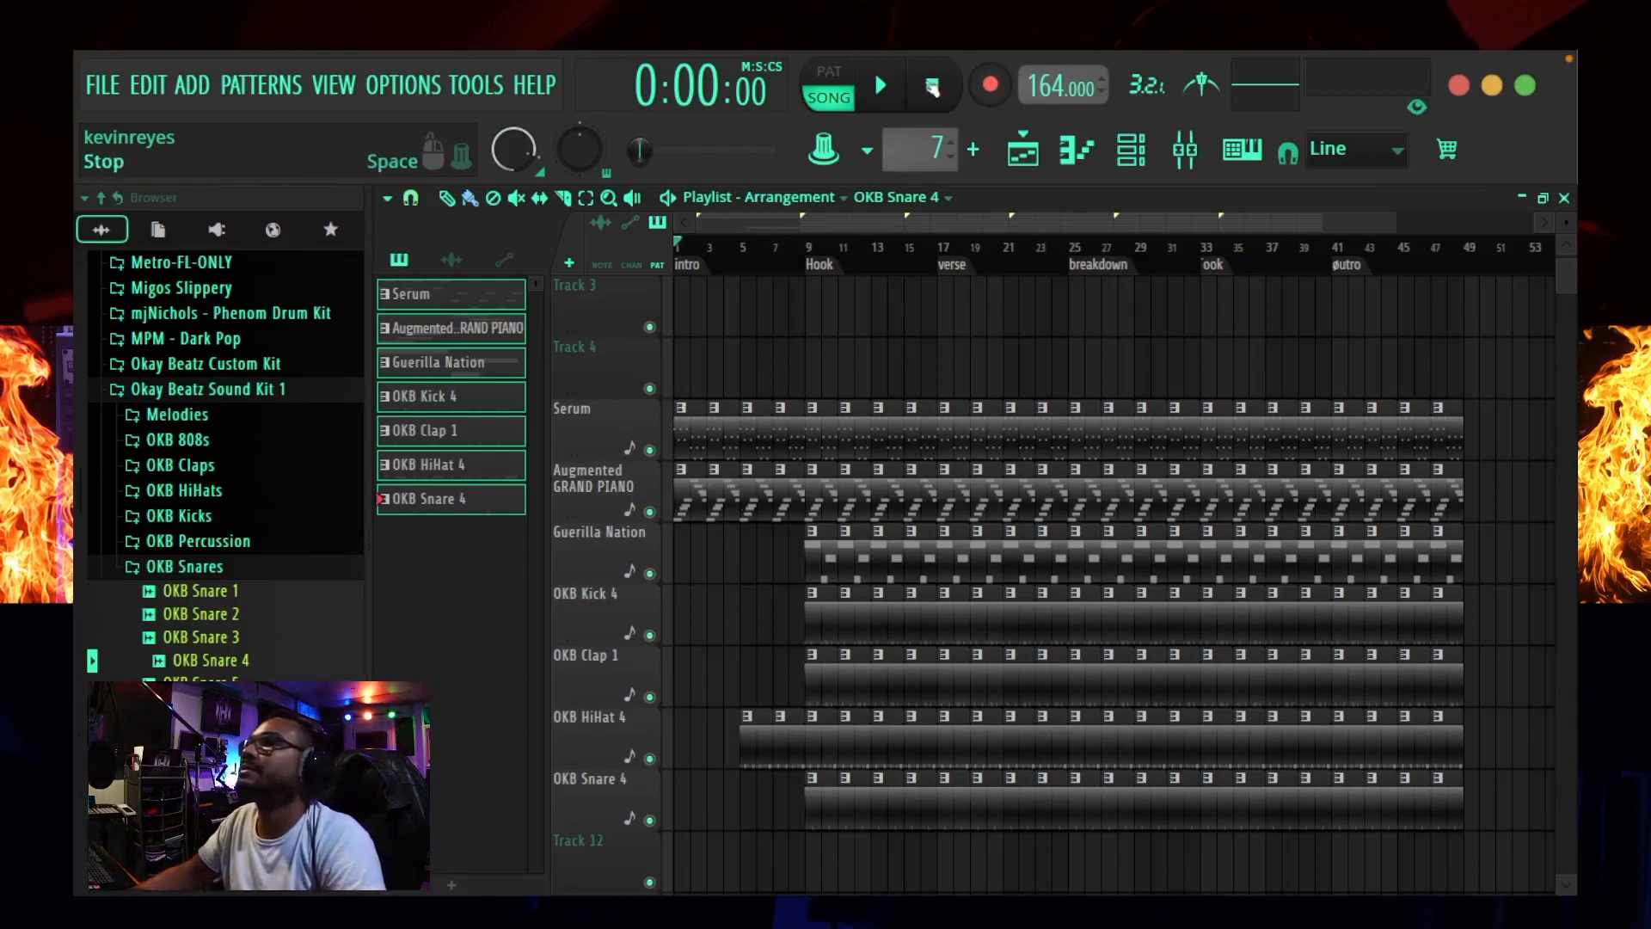
left_click(886, 100)
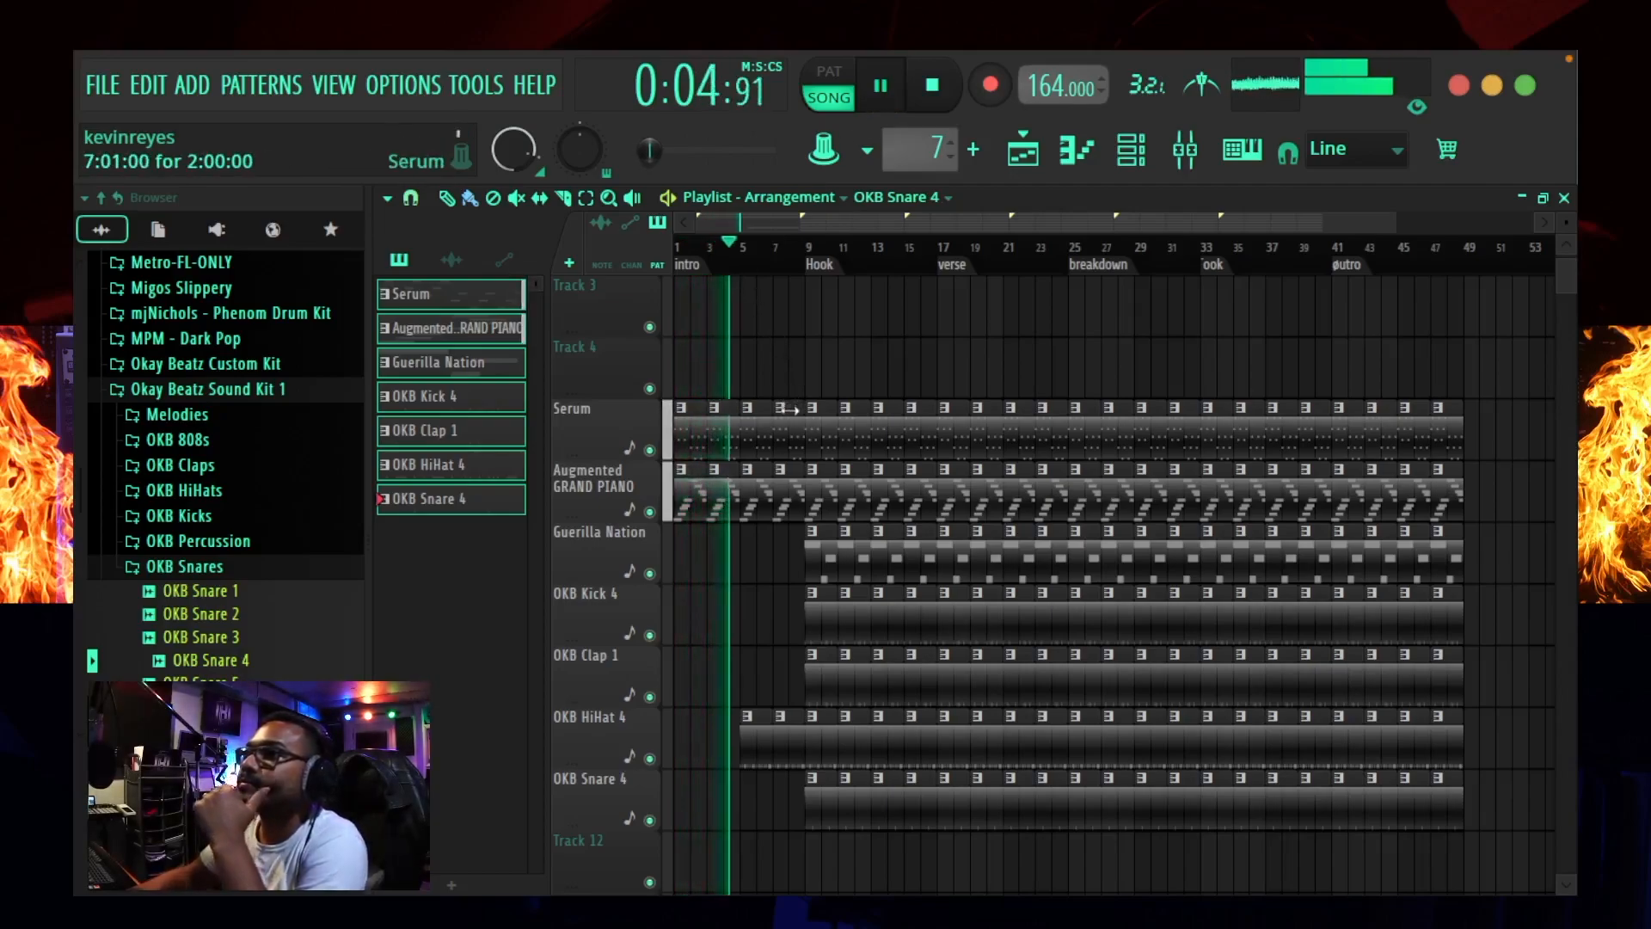
left_click_drag(807, 421, 791, 421)
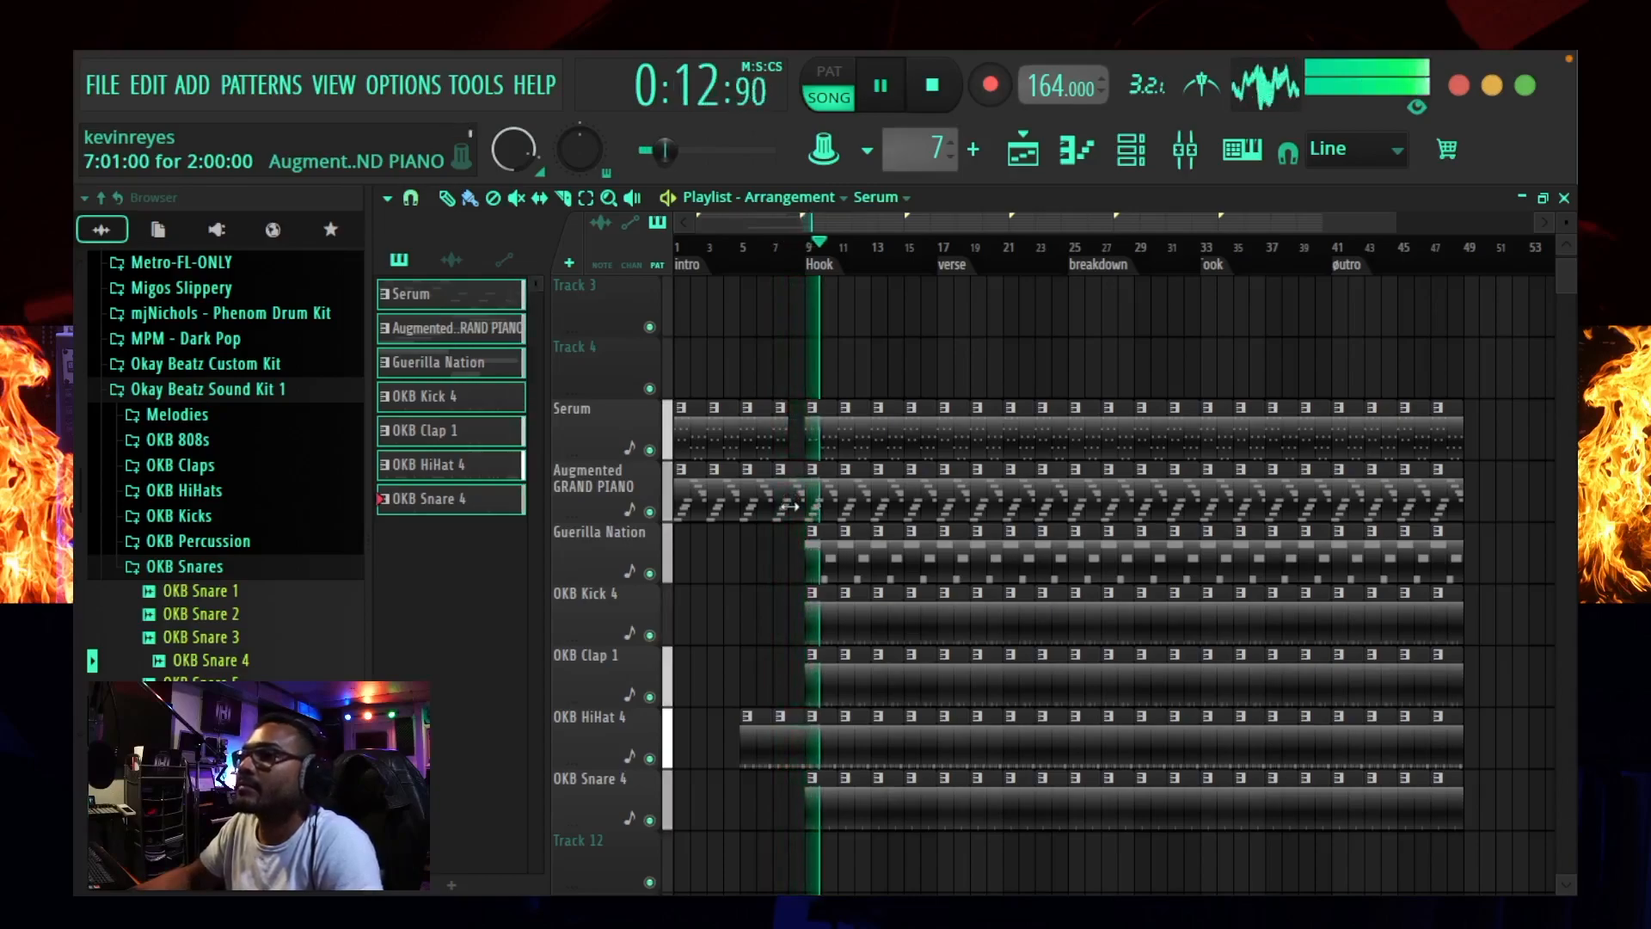
key("space")
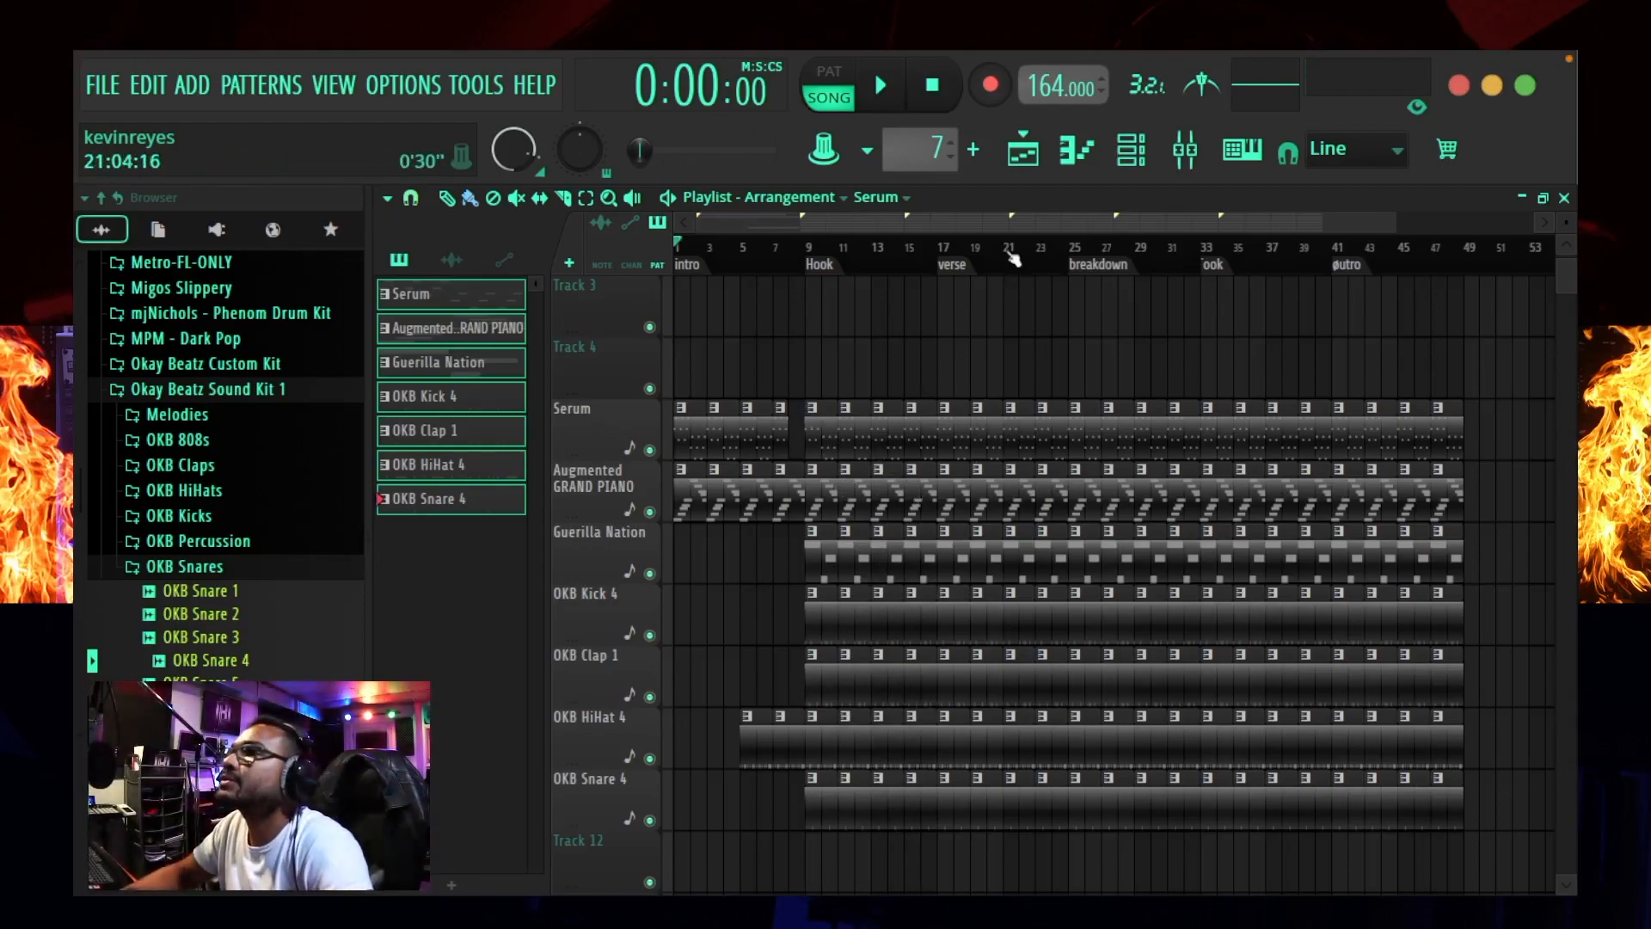
Step: Delete the Augmented GRAND PIANO, Guerilla Nation, OKB Kick 4 and OKB Snare 4 clips at bar 17, where the verse begins
left_click_drag(1382, 219, 1280, 223)
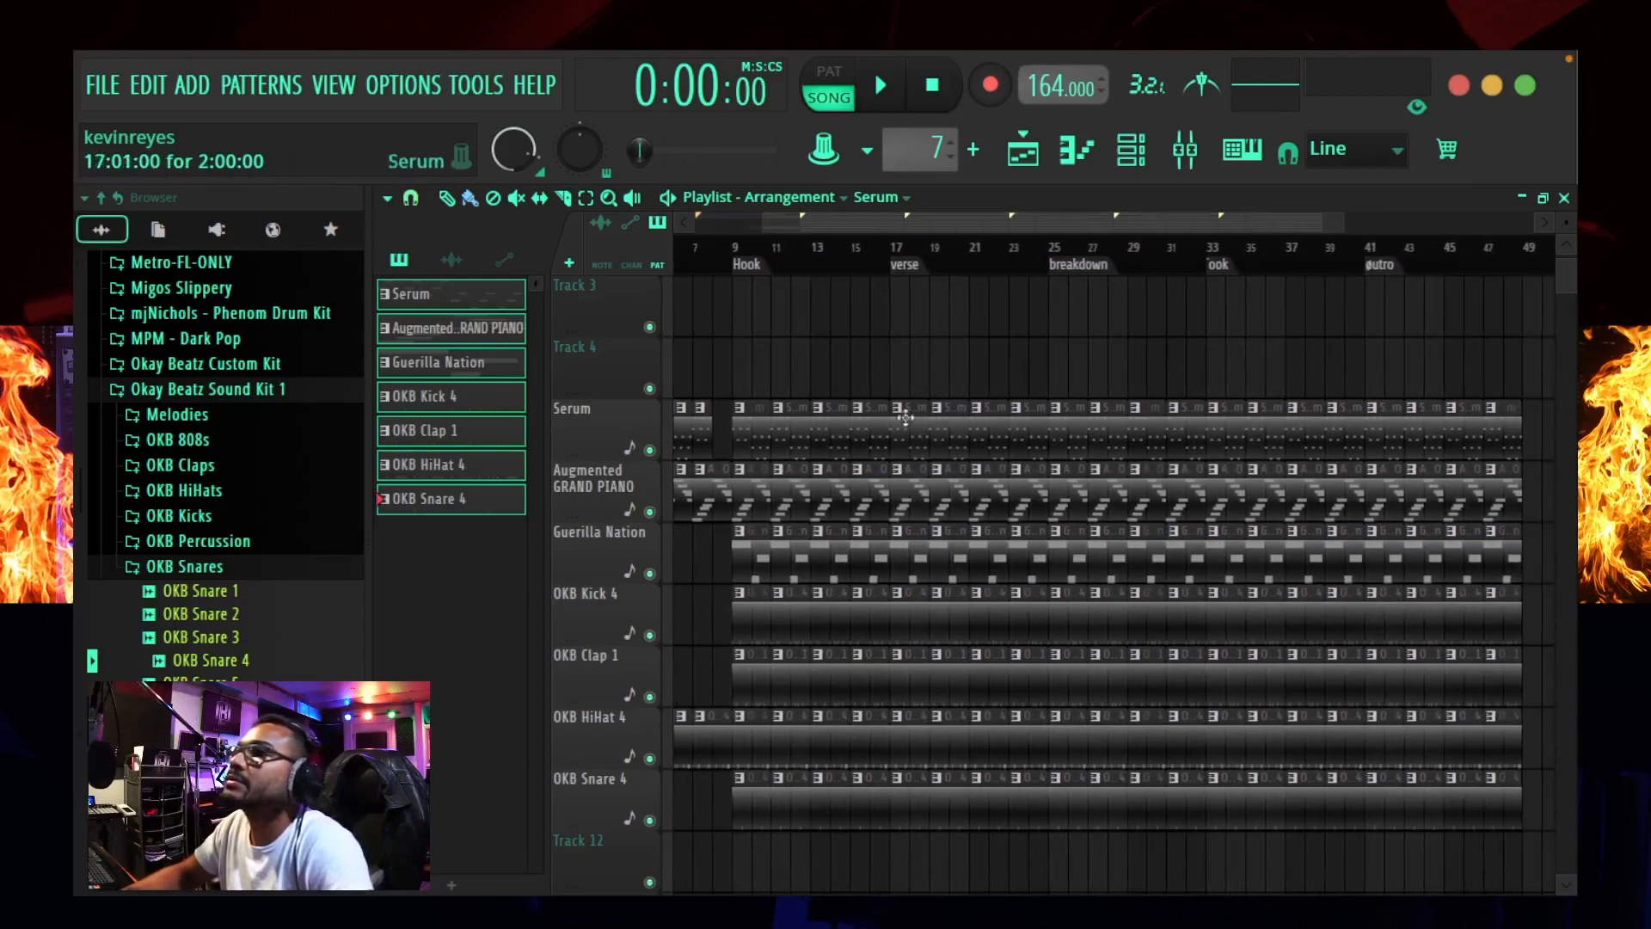
right_click(908, 494)
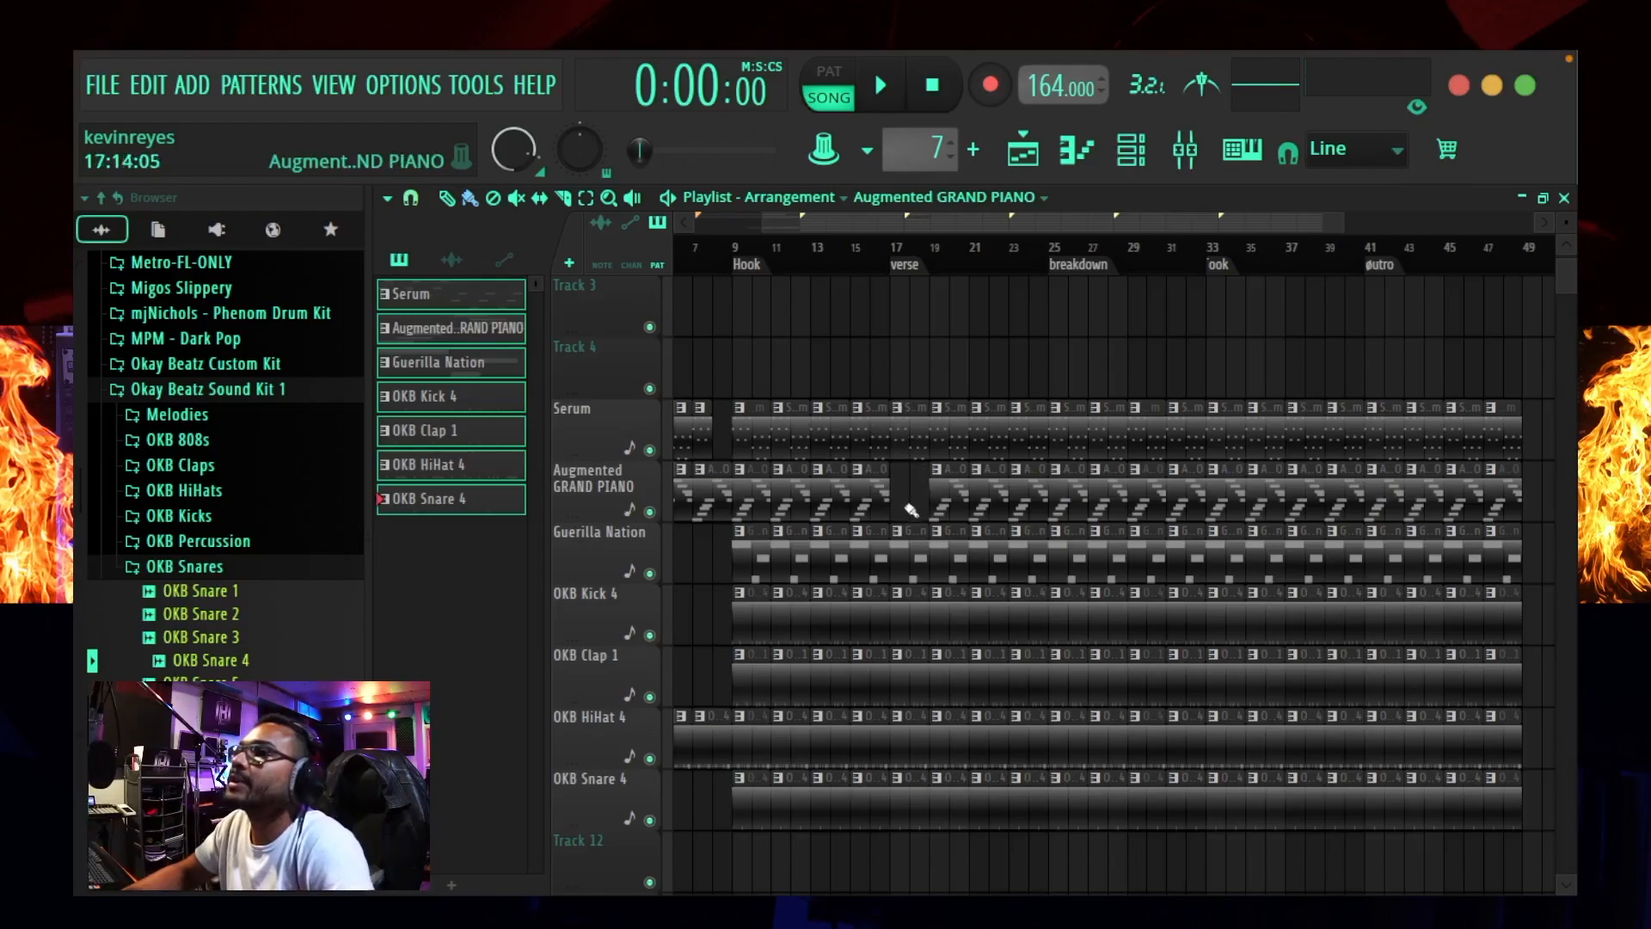
right_click(913, 563)
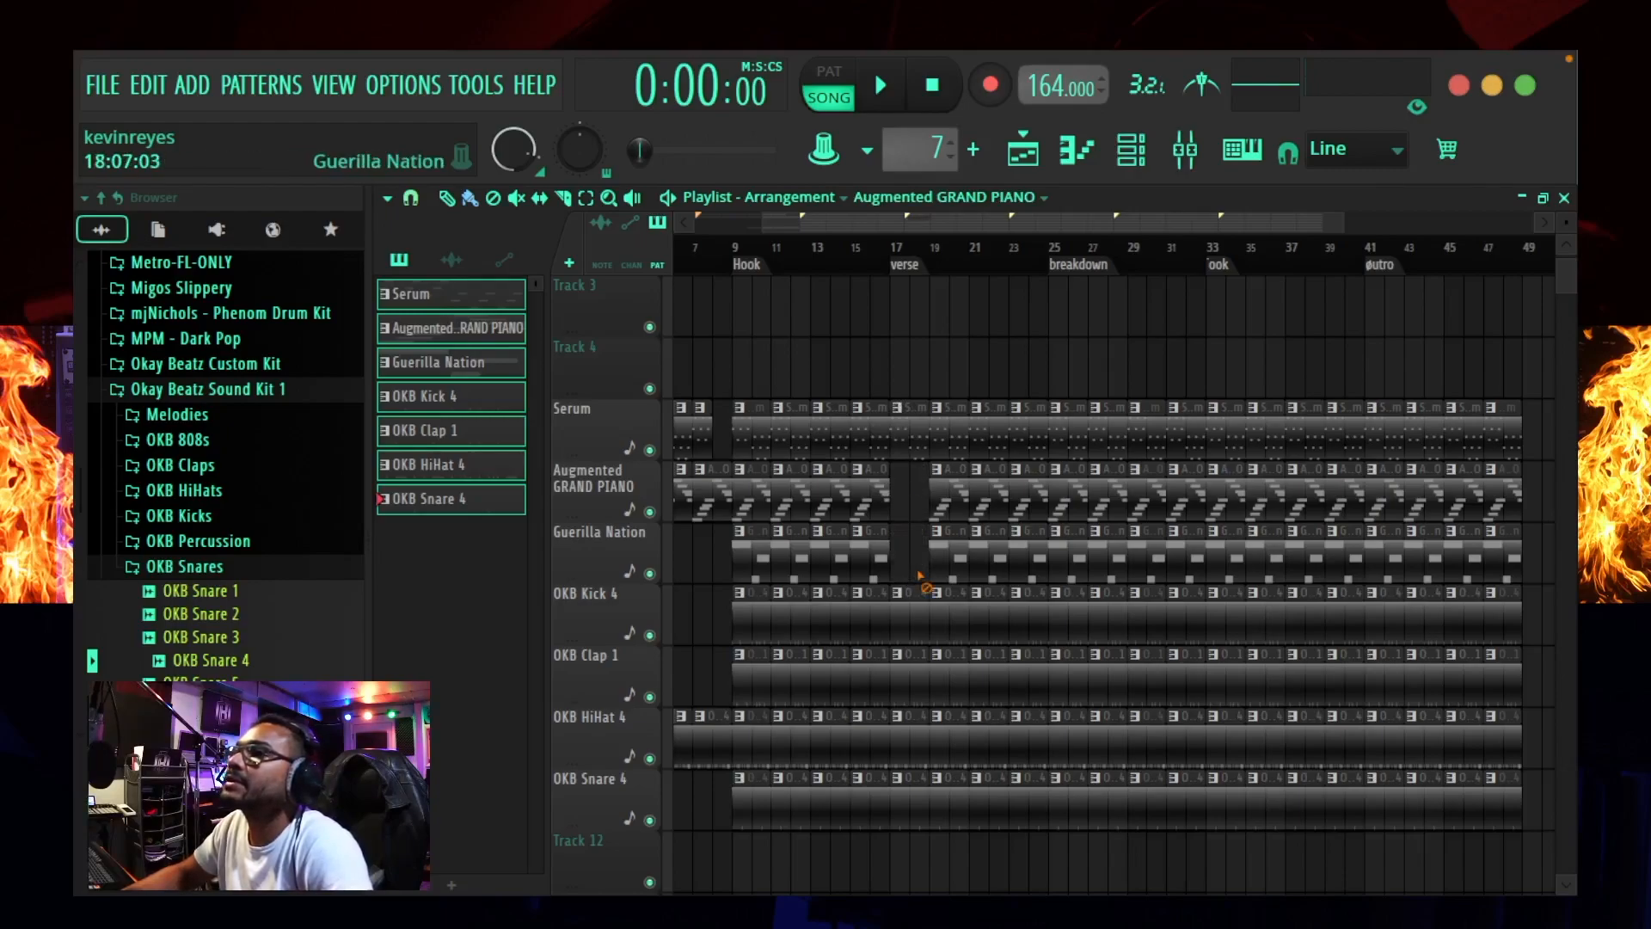
right_click(914, 623)
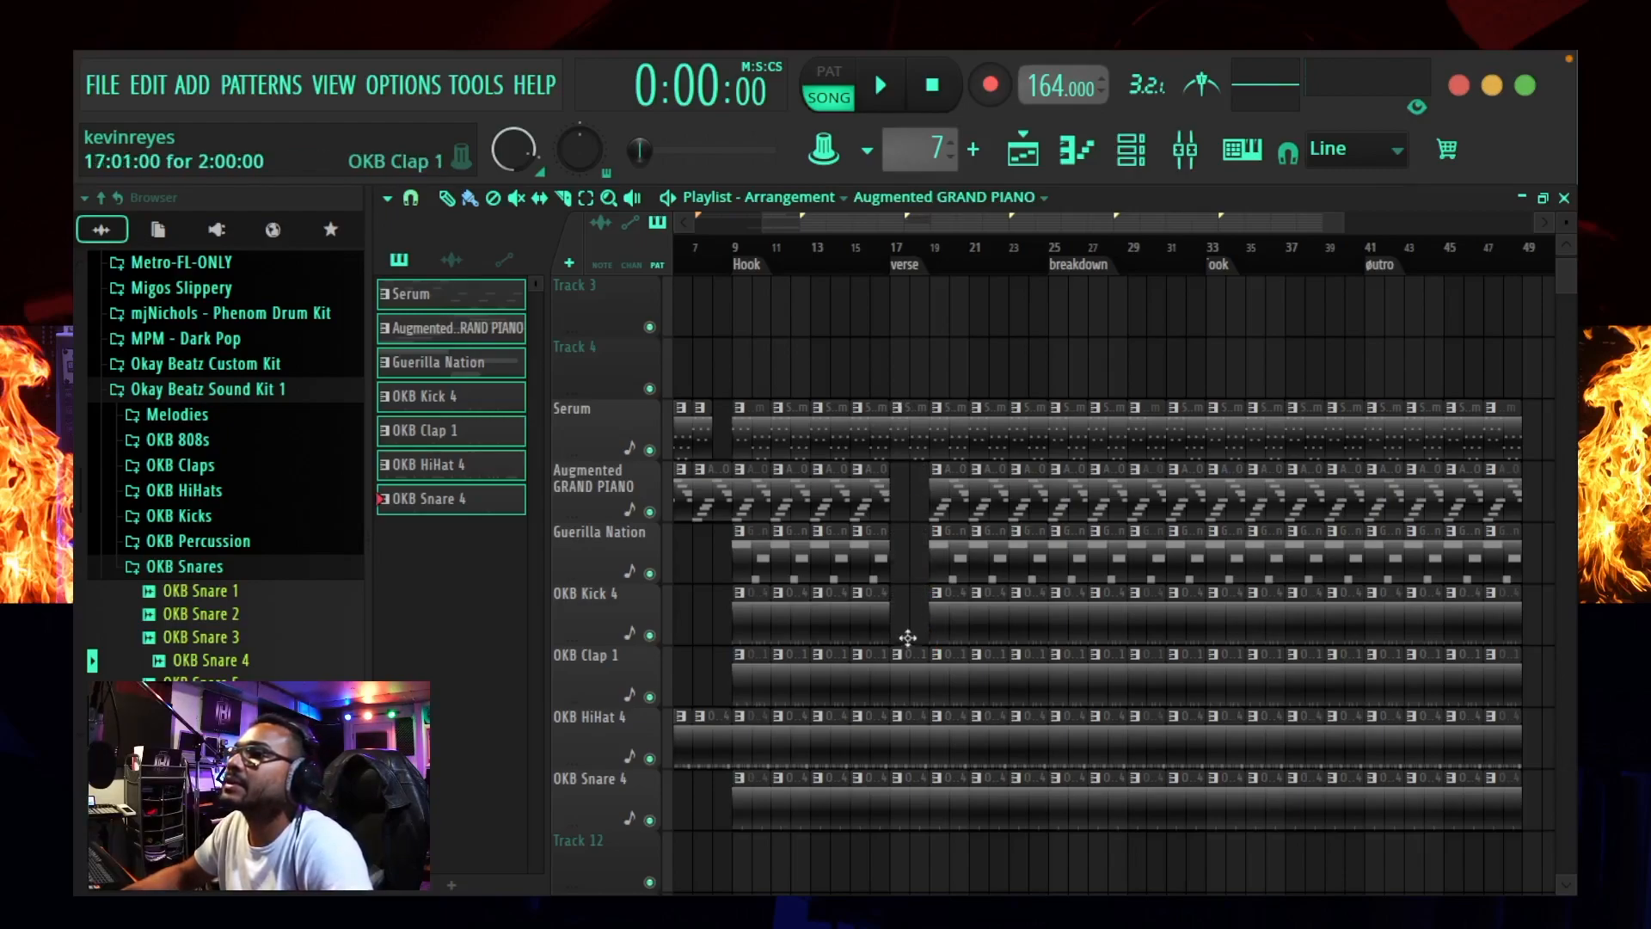
right_click(906, 810)
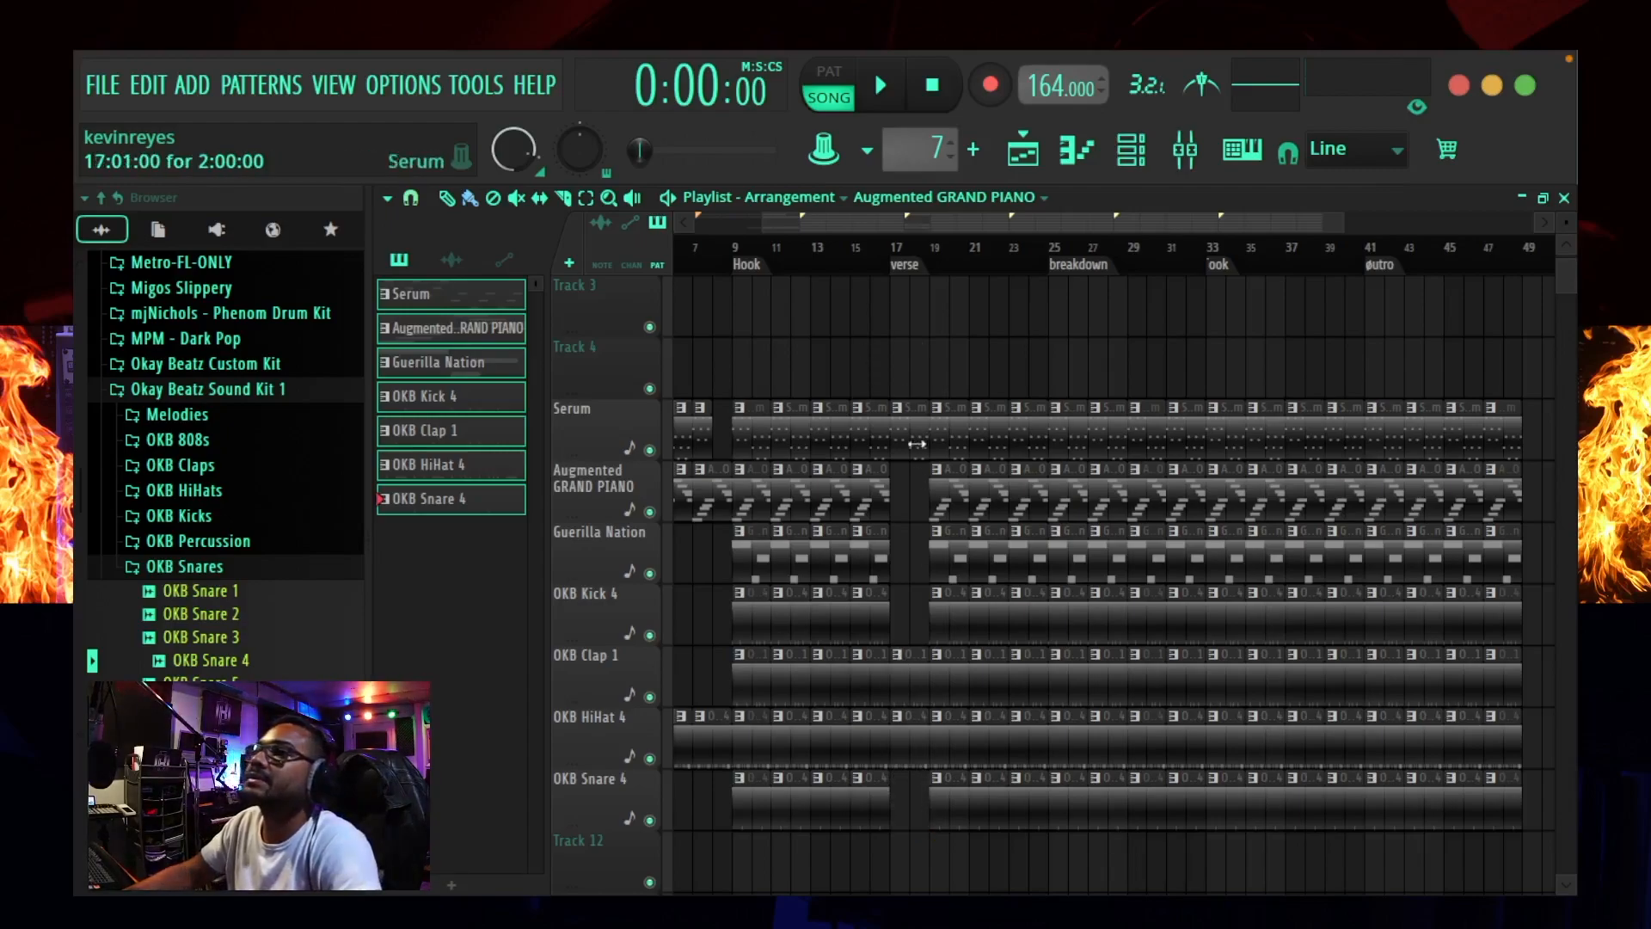
Step: While auditioning the verse, delete the OKB Kick 4 clip at bar 19 and the Guerilla Nation clips at bars 19 and 21
key("space")
right_click(947, 593)
key("space")
right_click(949, 555)
key("space")
right_click(987, 574)
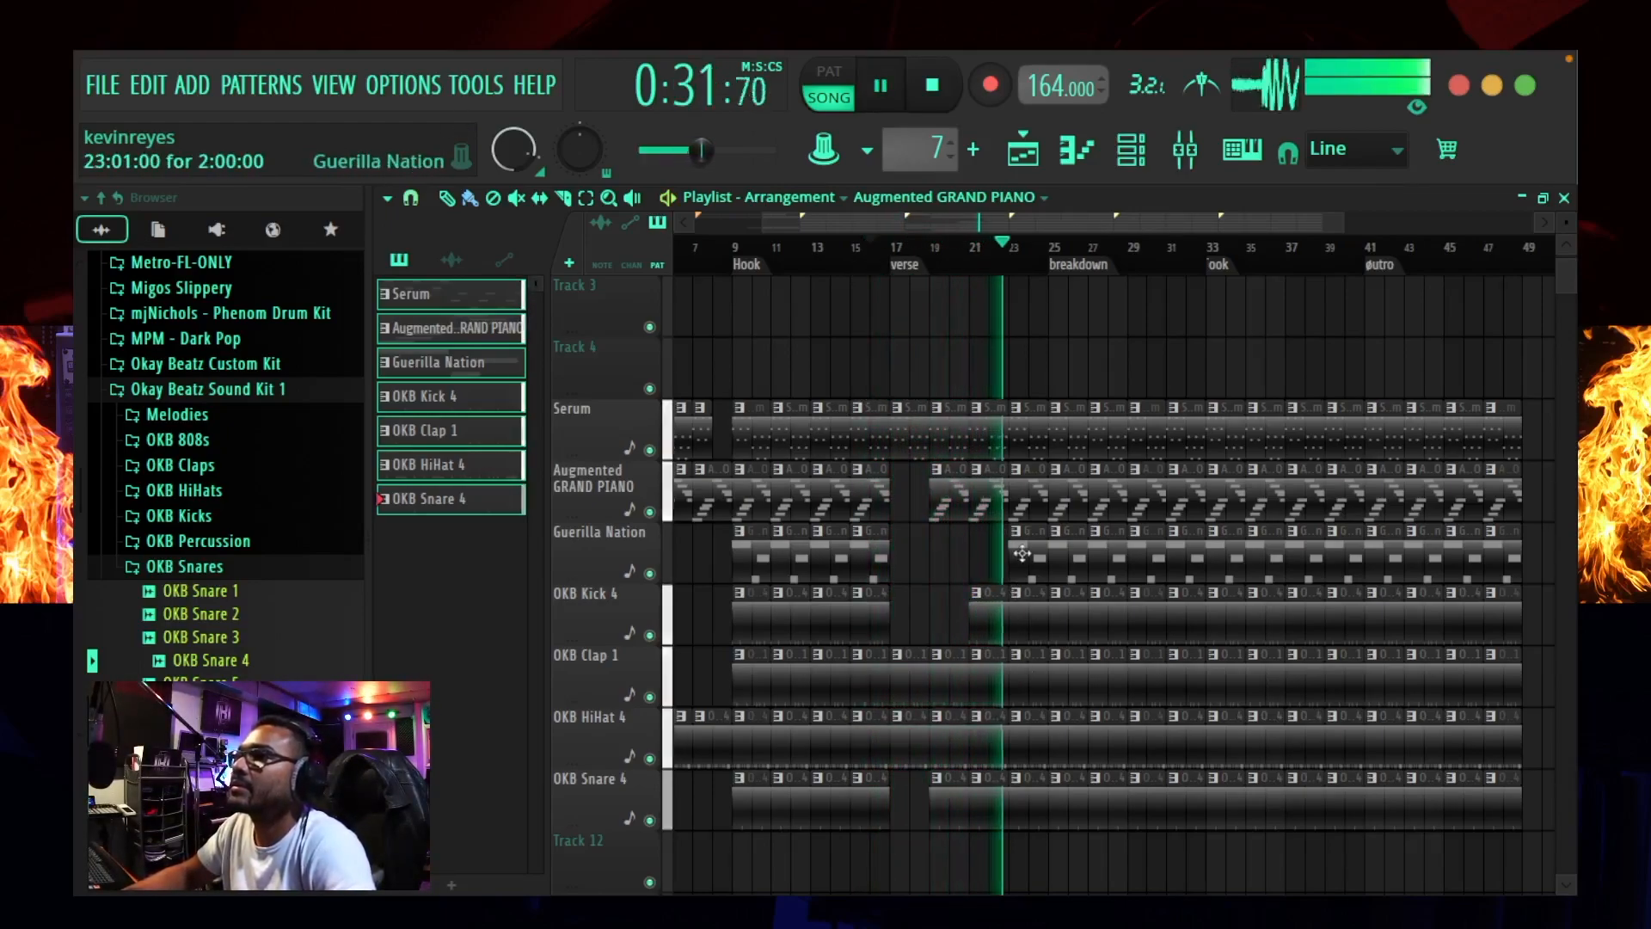
Step: Delete the Guerilla Nation clip at bar 23 and the Serum clips in the breakdown, bars 25 to 32
right_click(1021, 553)
key("space")
right_click(1069, 440)
right_click(1109, 443)
right_click(1147, 446)
right_click(1187, 446)
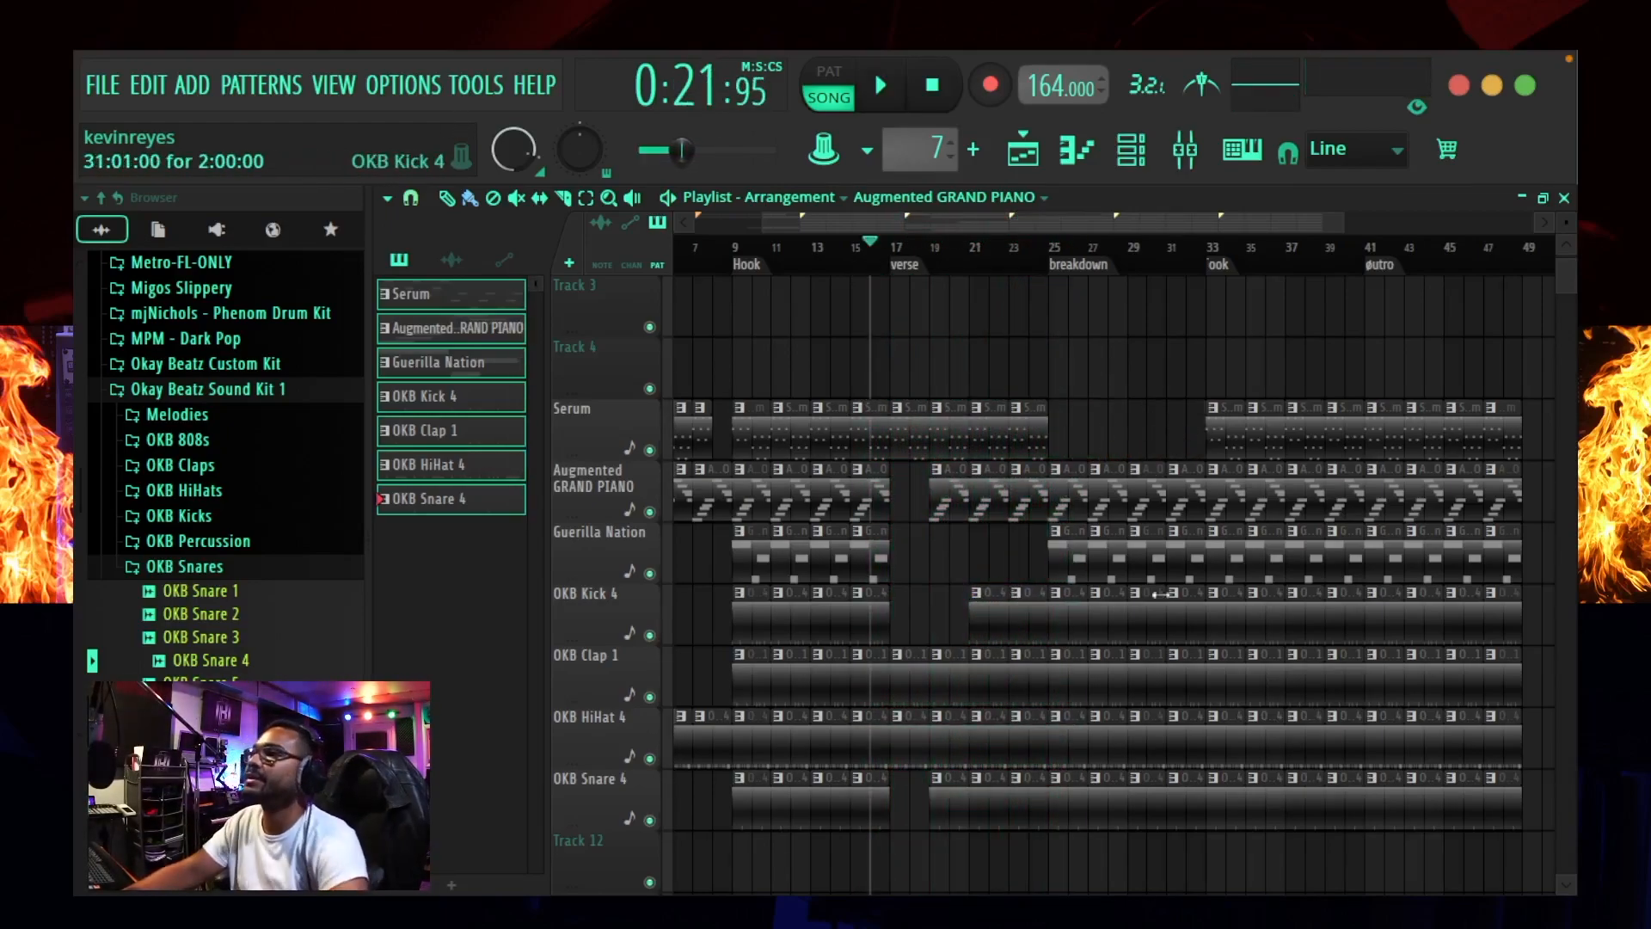
Step: Delete the OKB HiHat 4 clips in the breakdown, bars 25 to 32
right_click(1066, 740)
right_click(1106, 740)
right_click(1146, 740)
right_click(1184, 740)
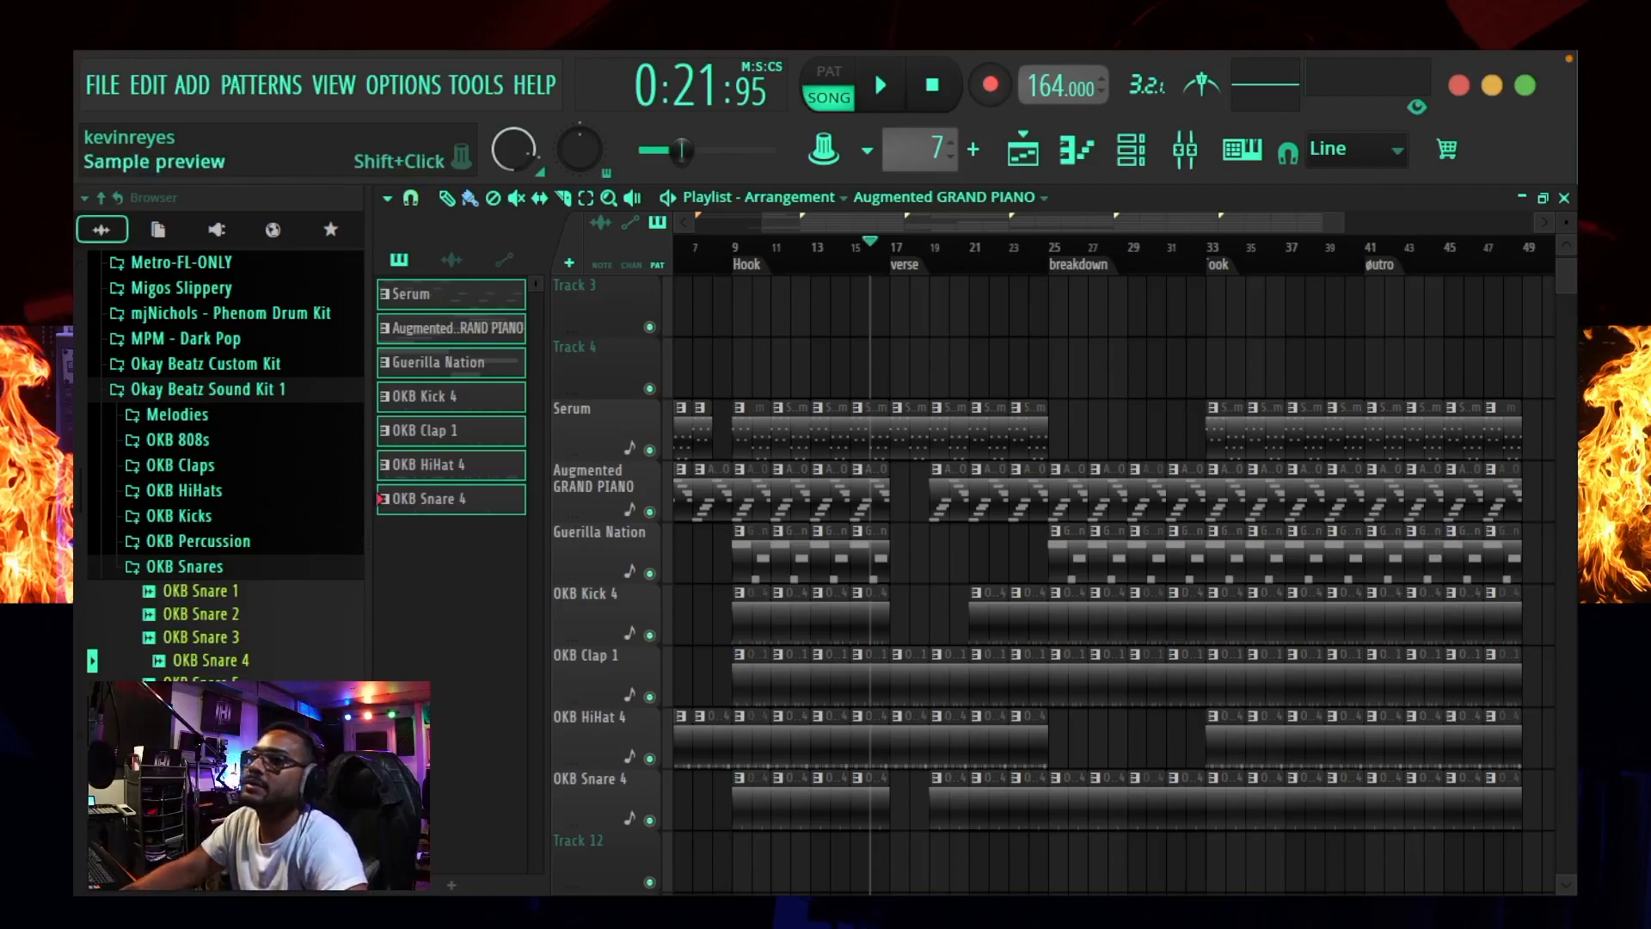
Step: Create an automation clip for the Master volume and move it up to Track 1
left_click(1185, 155)
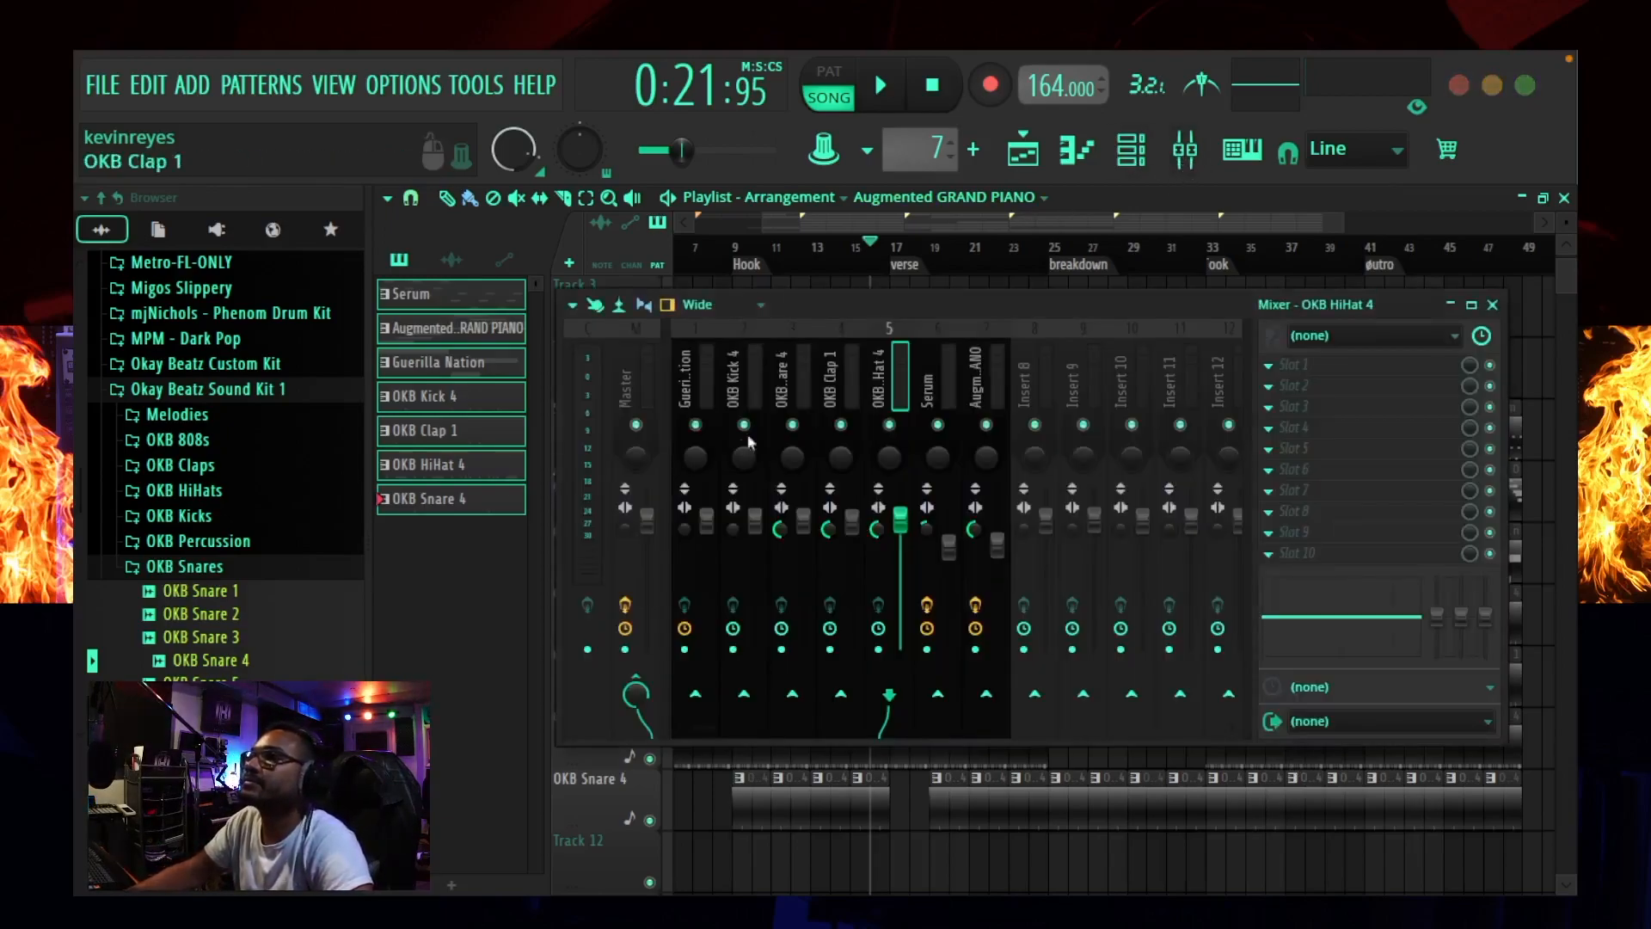
right_click(647, 533)
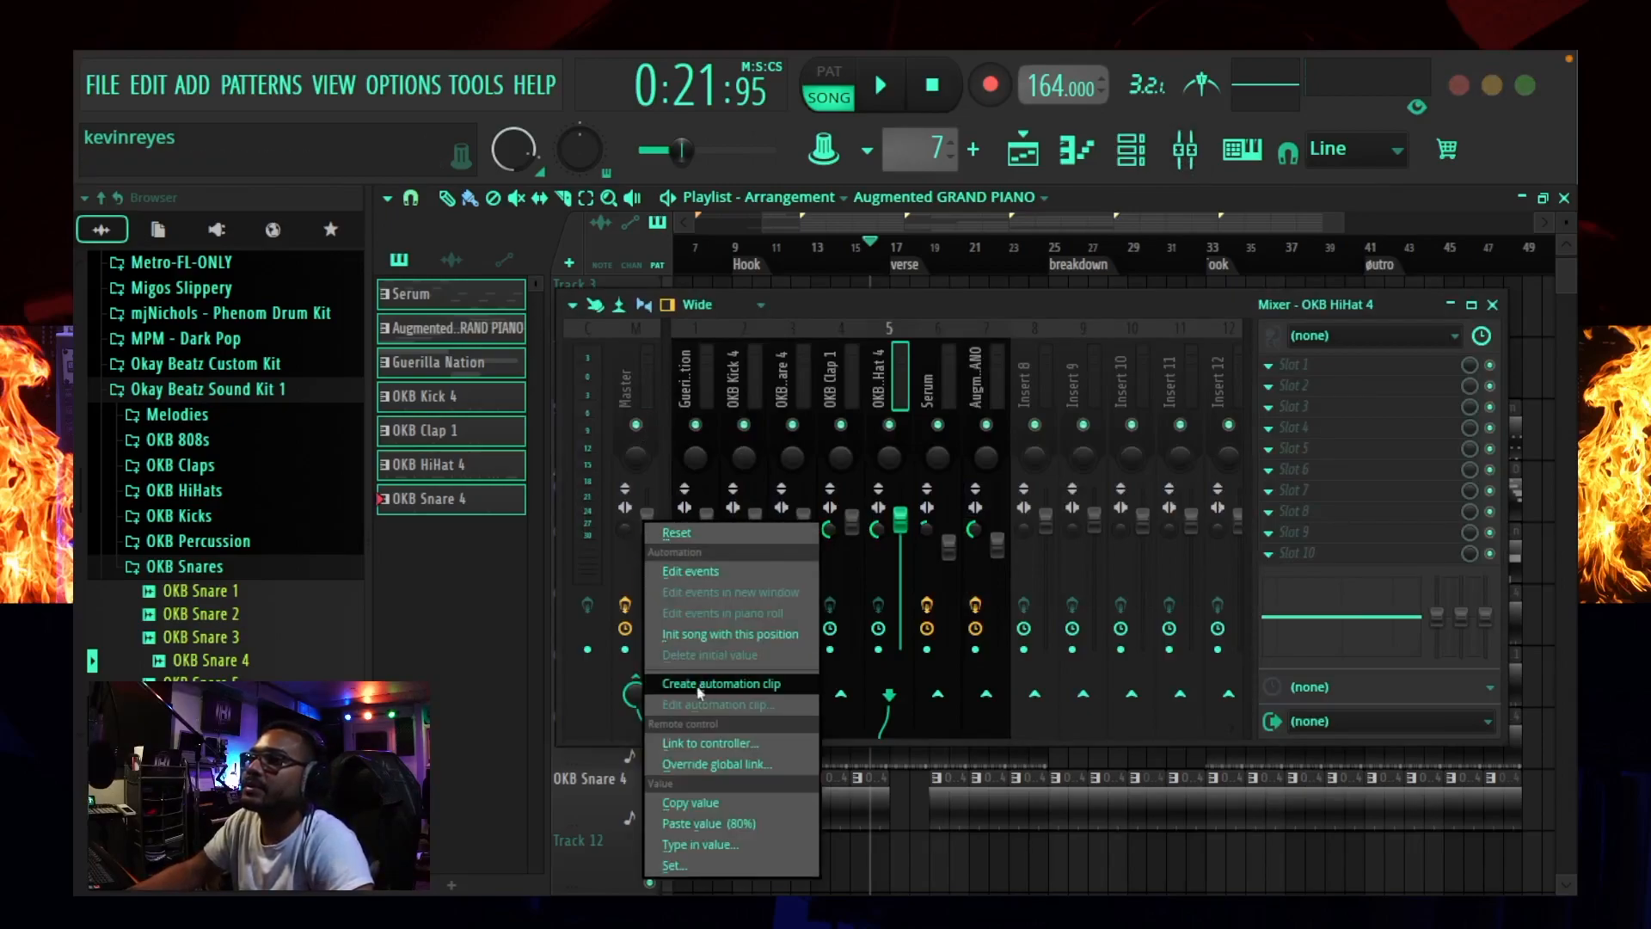
left_click(721, 684)
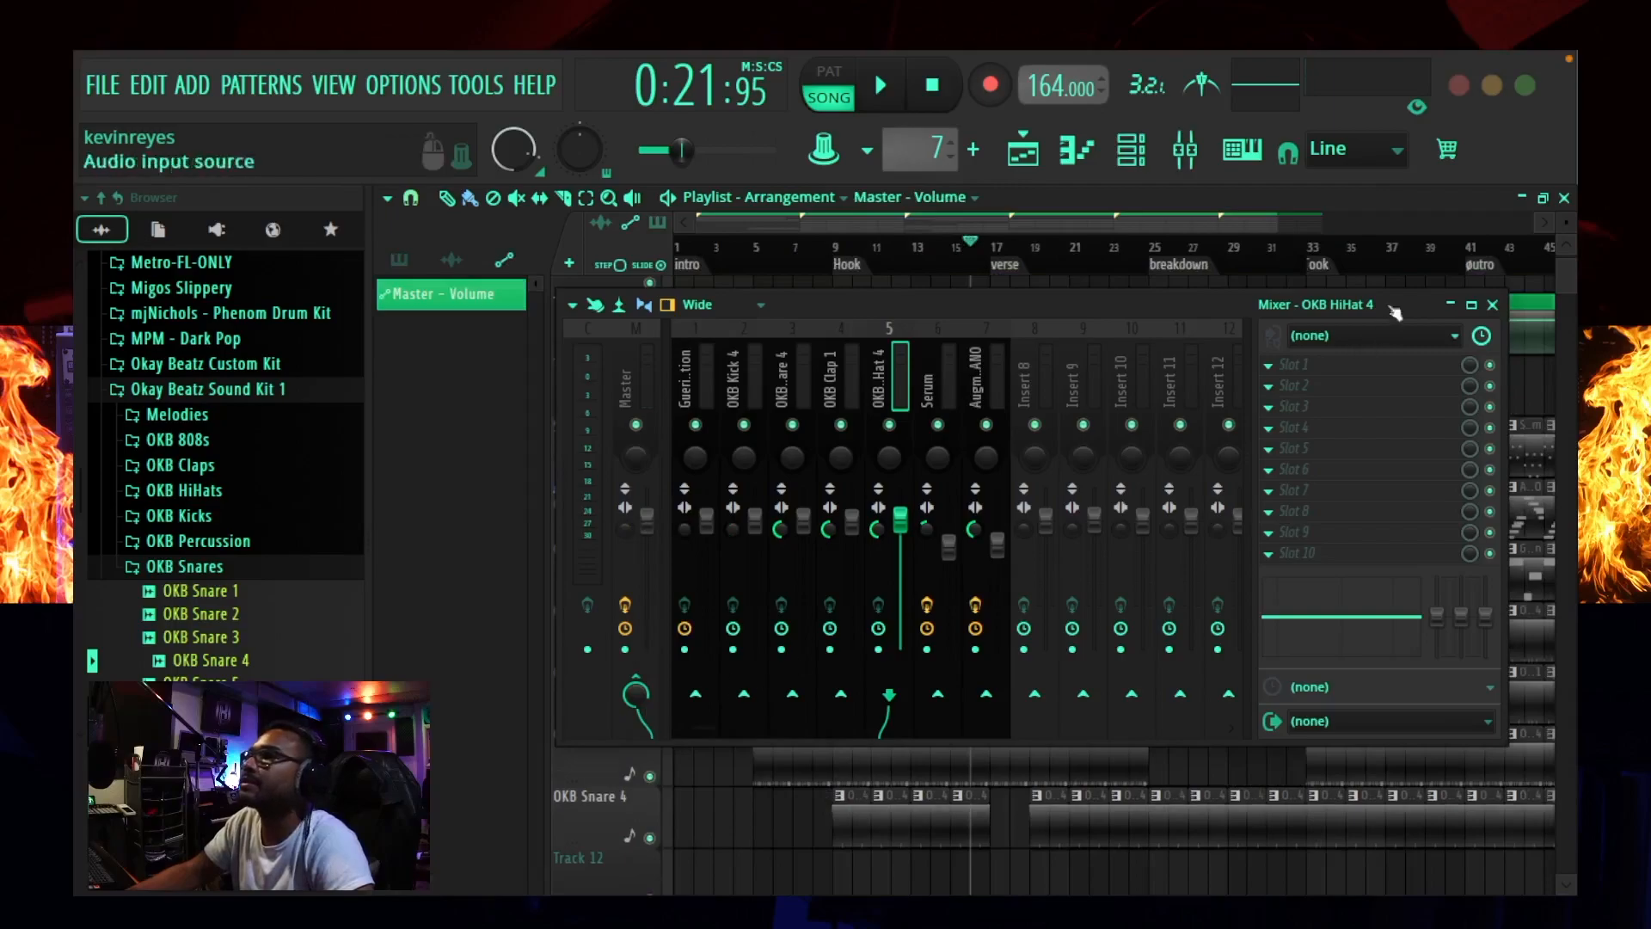
left_click(1493, 304)
left_click_drag(1265, 217, 1529, 221)
scroll(1367, 333, "up", 2)
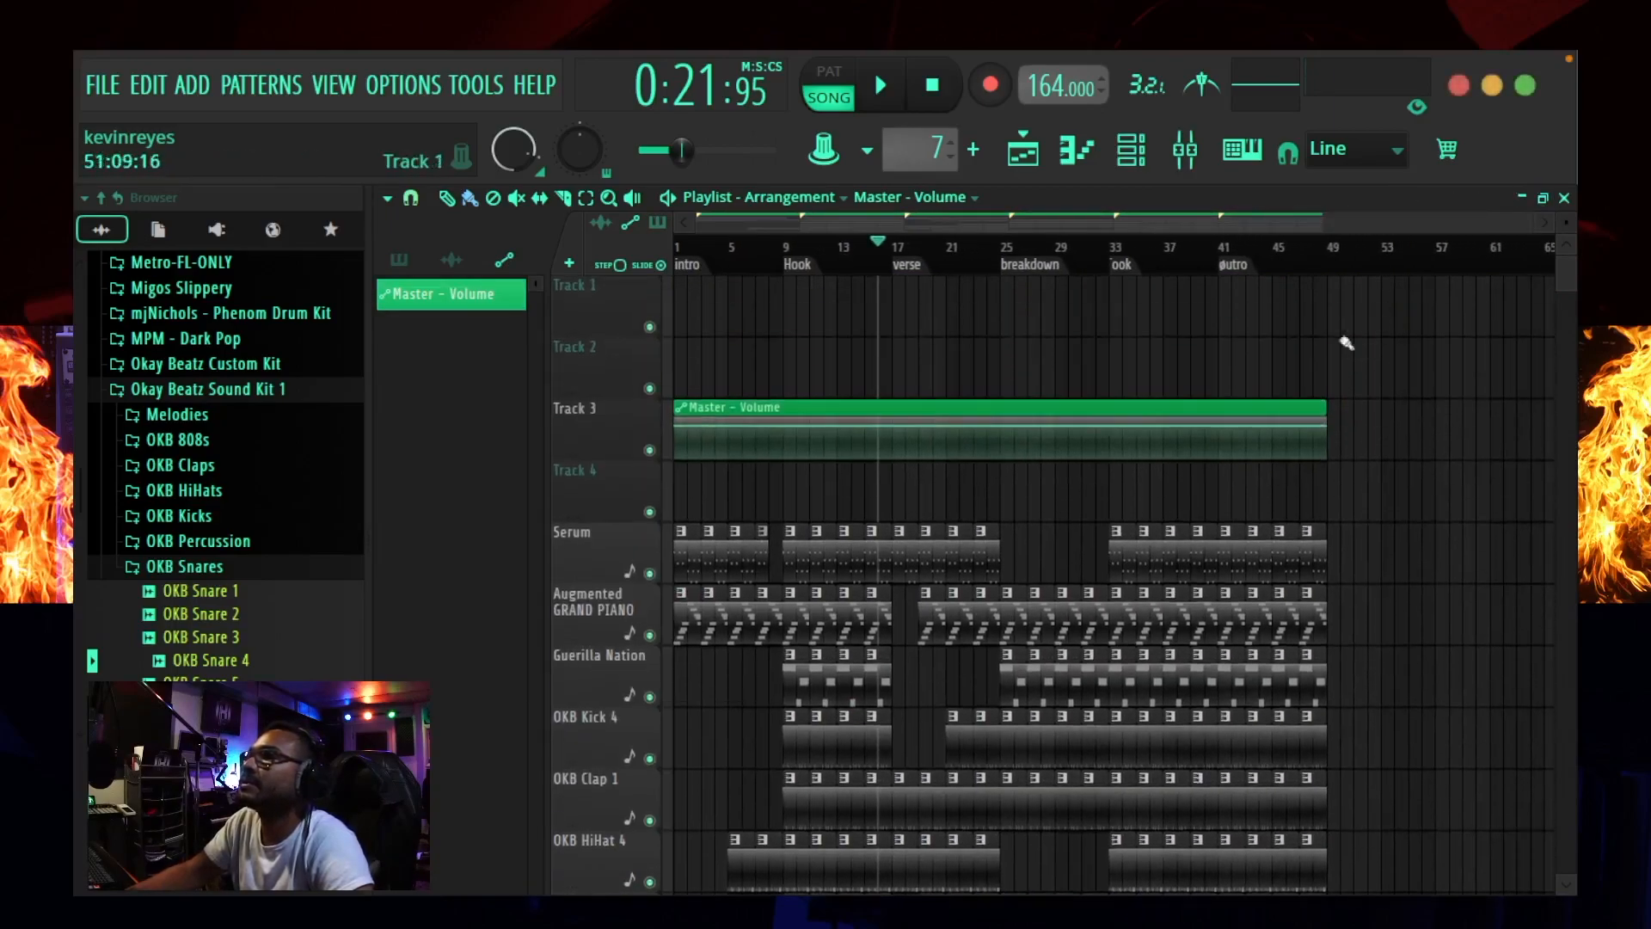
left_click_drag(1212, 402, 1209, 280)
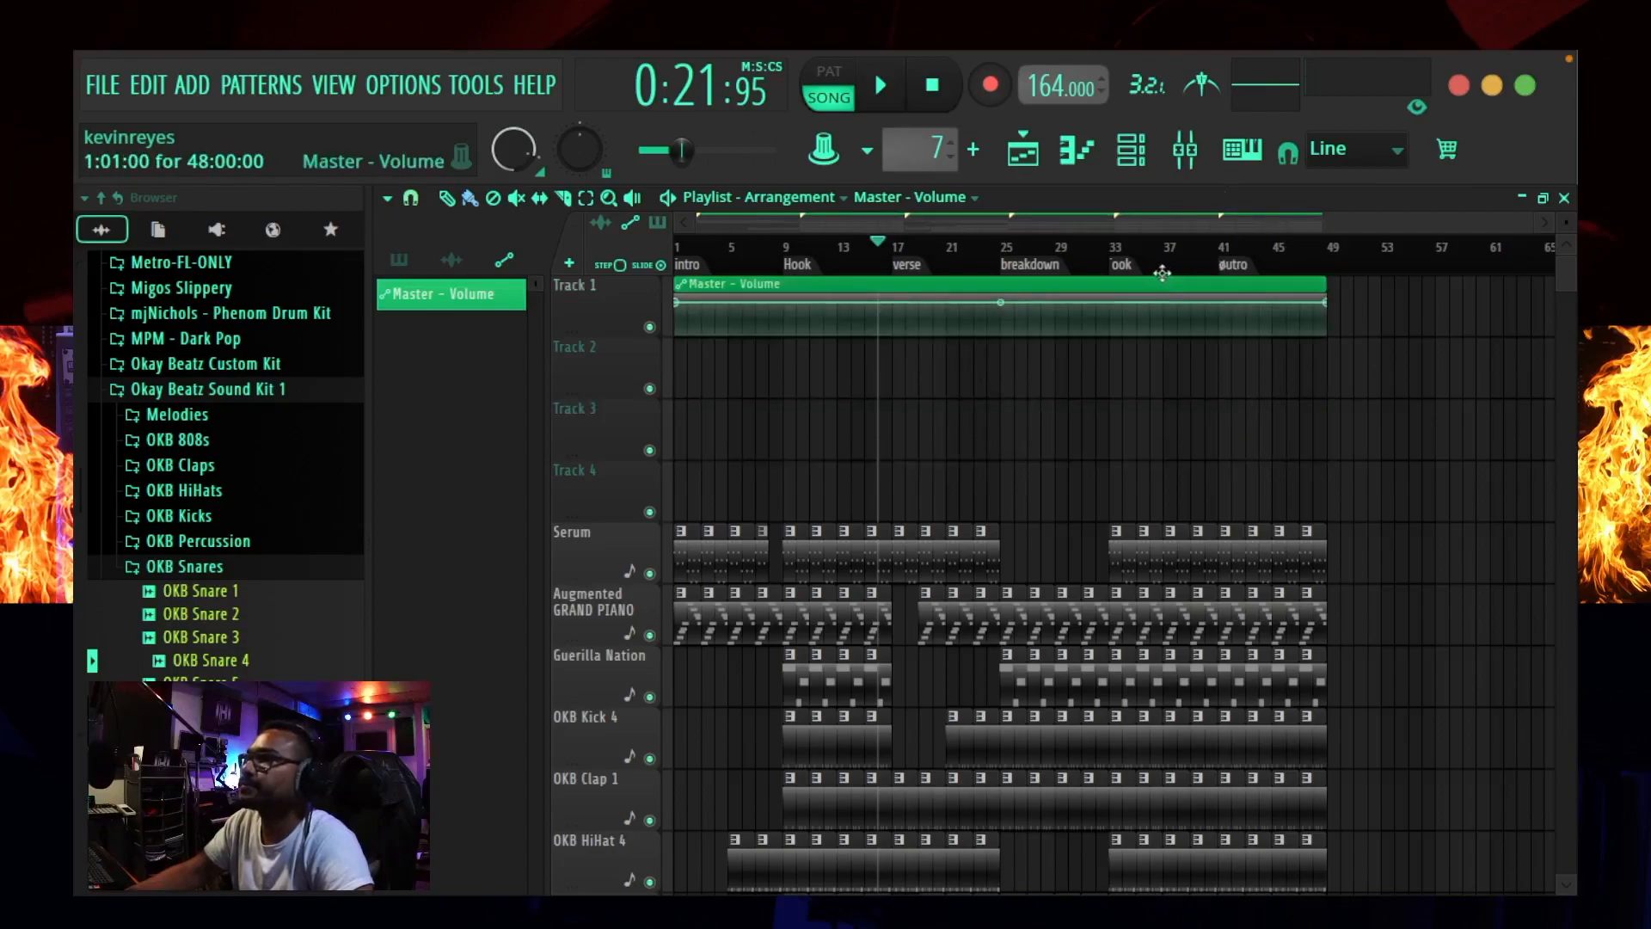
Step: Fade out the Master volume over the last two bars, with a new automation point at bar 47 holding the copied 80% value
right_click(1329, 301)
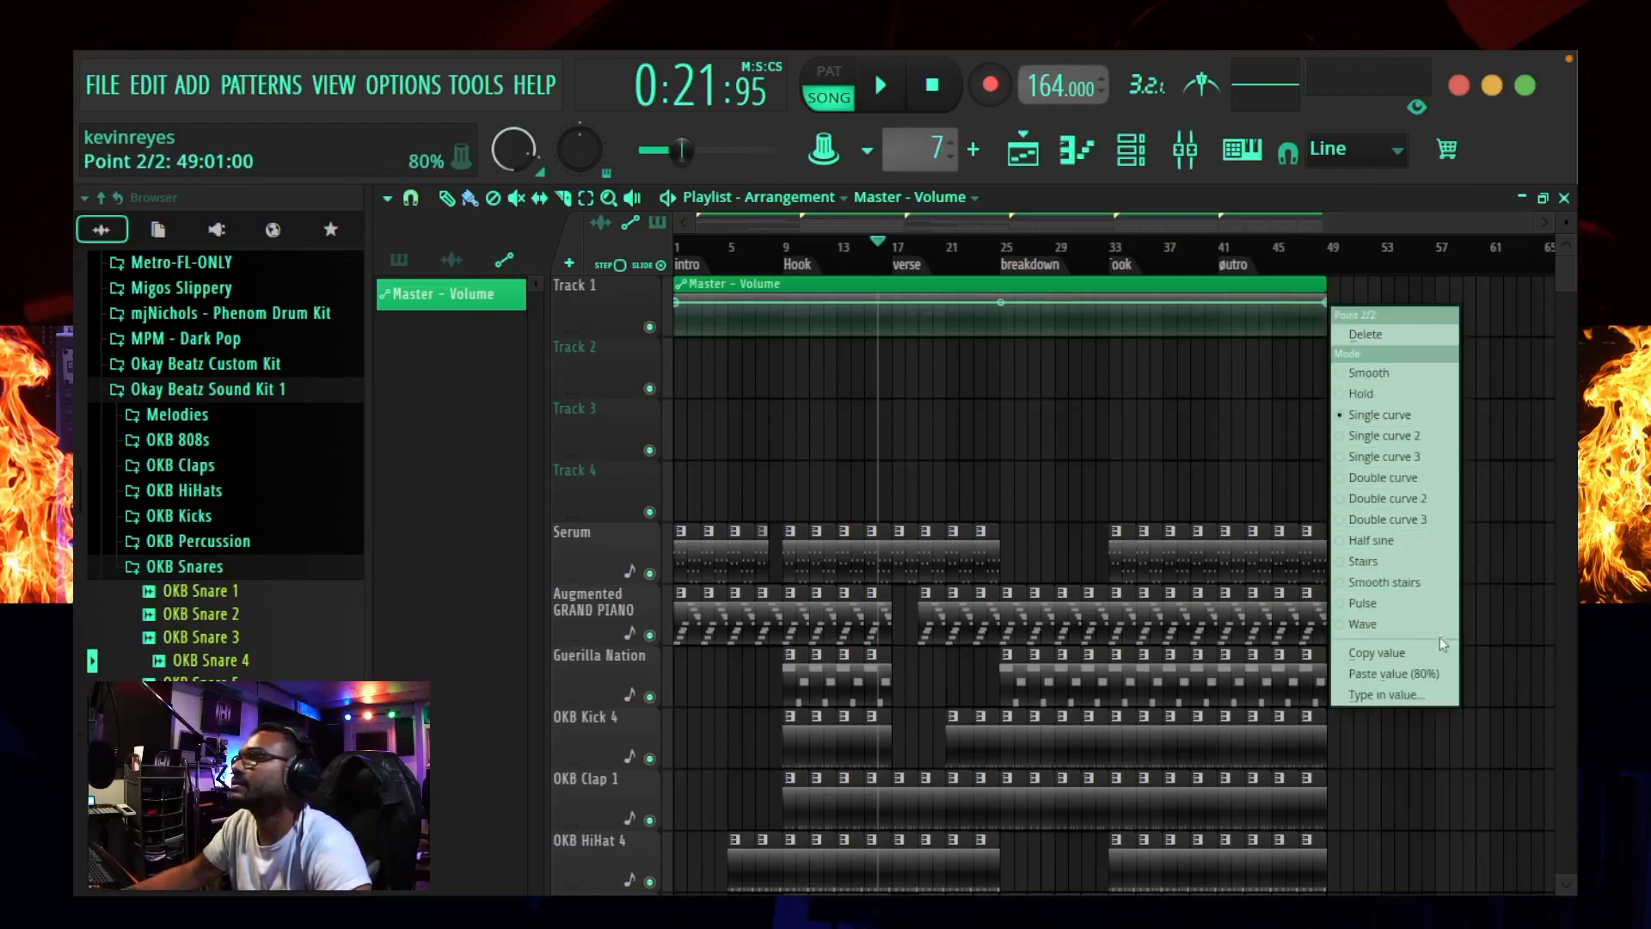
left_click(1397, 652)
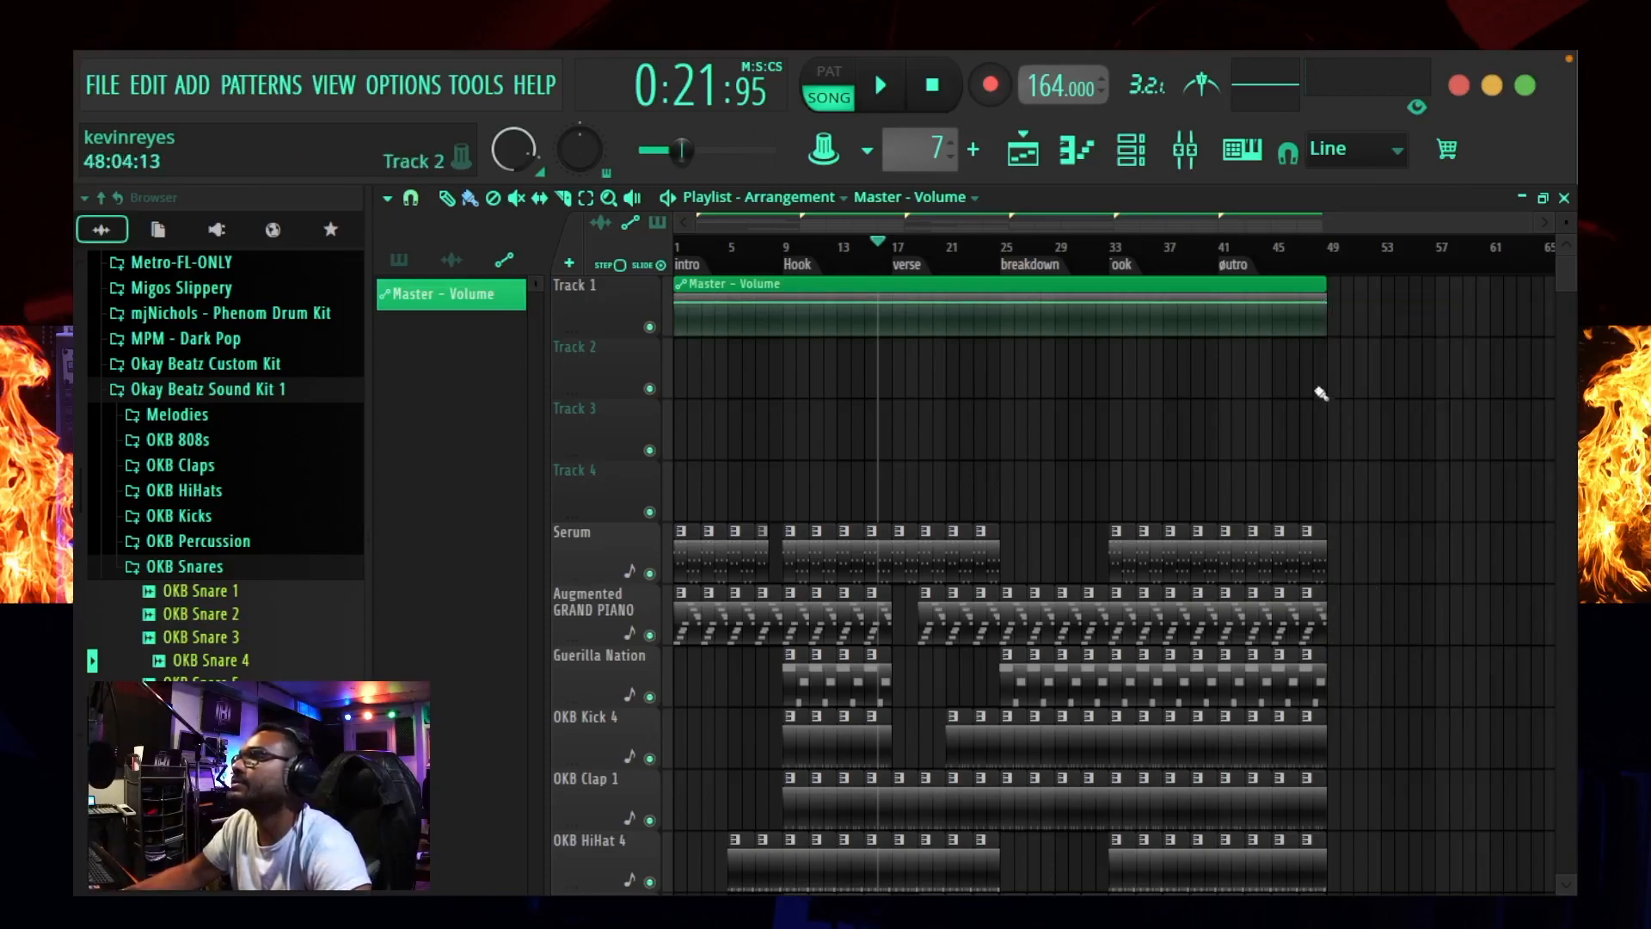
left_click(1301, 302)
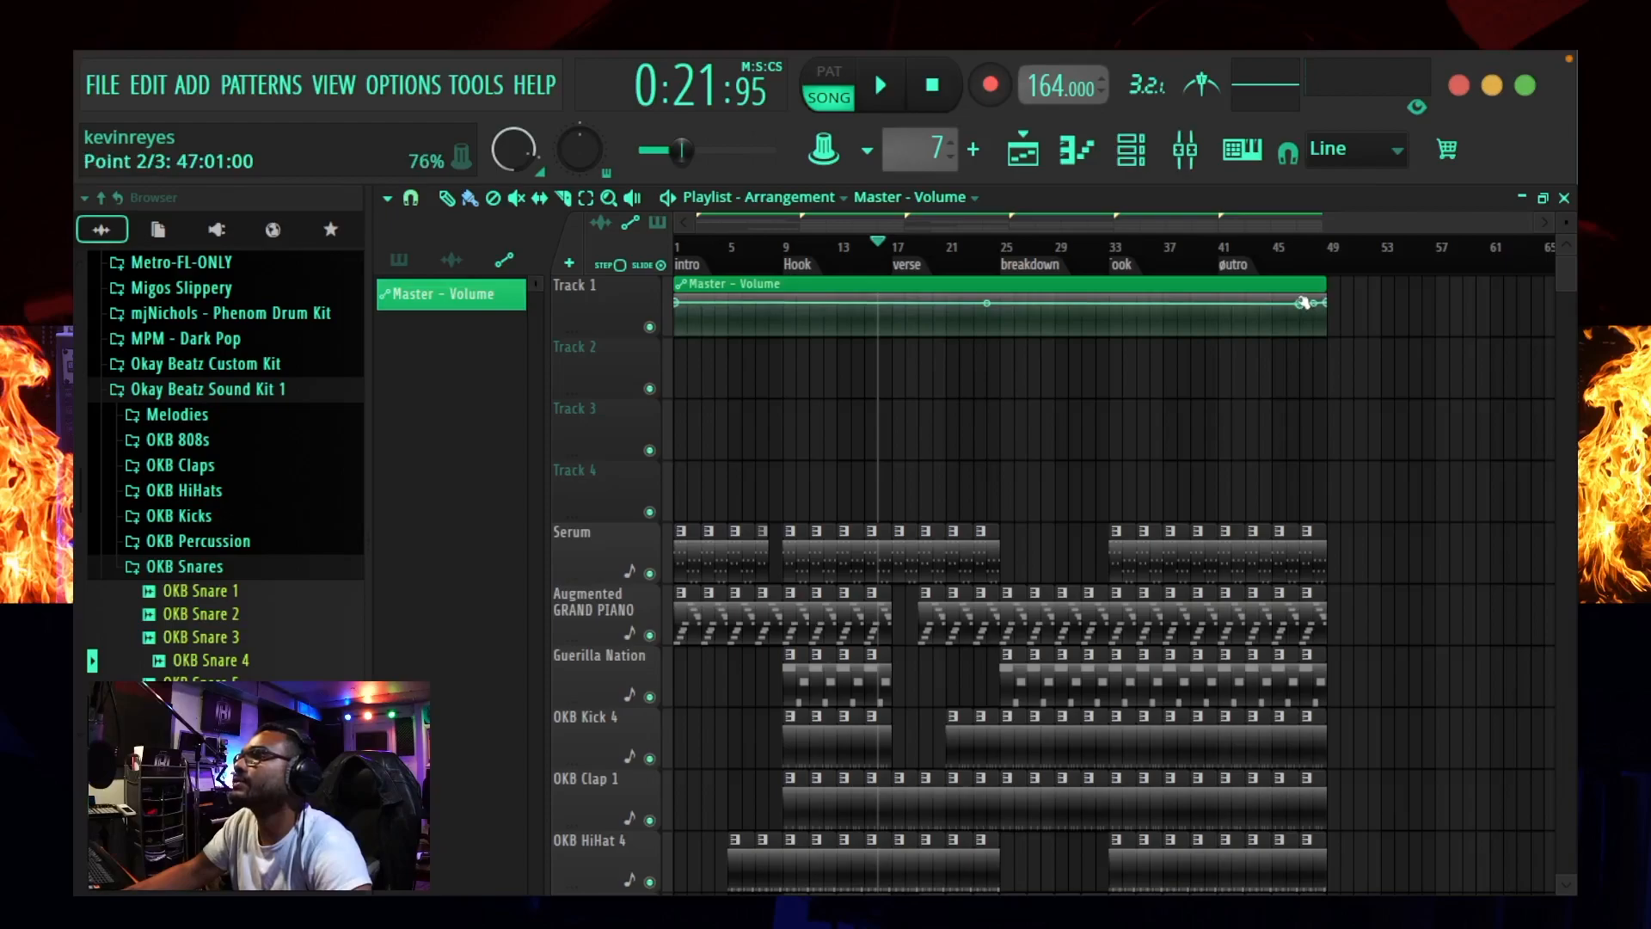
right_click(1305, 311)
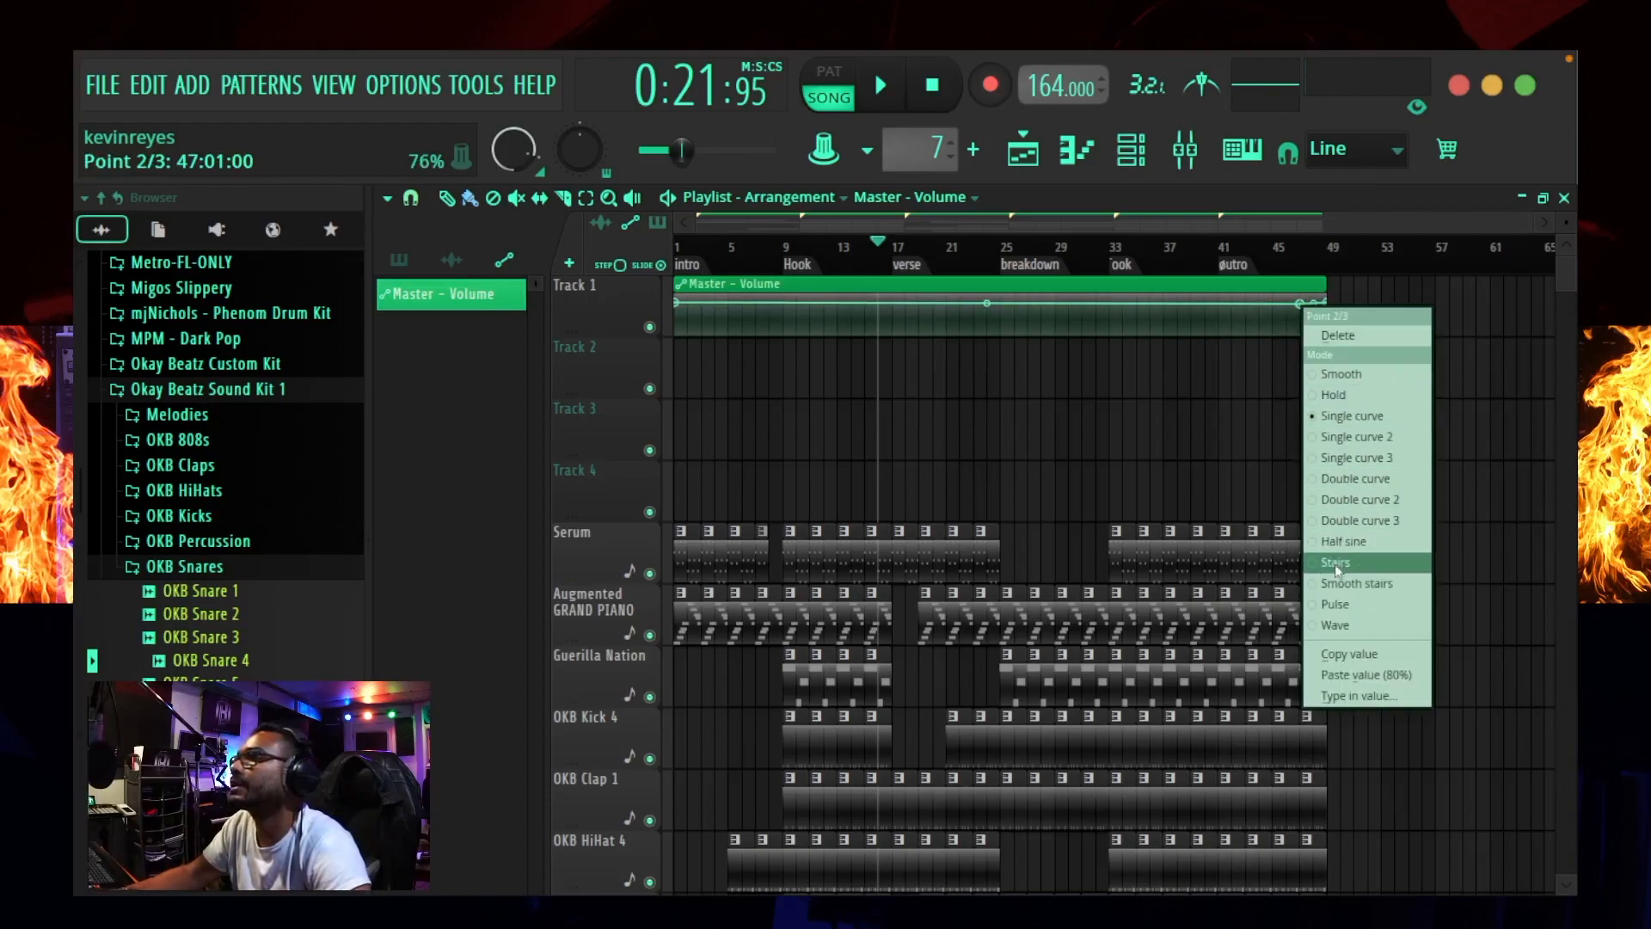
left_click(1386, 677)
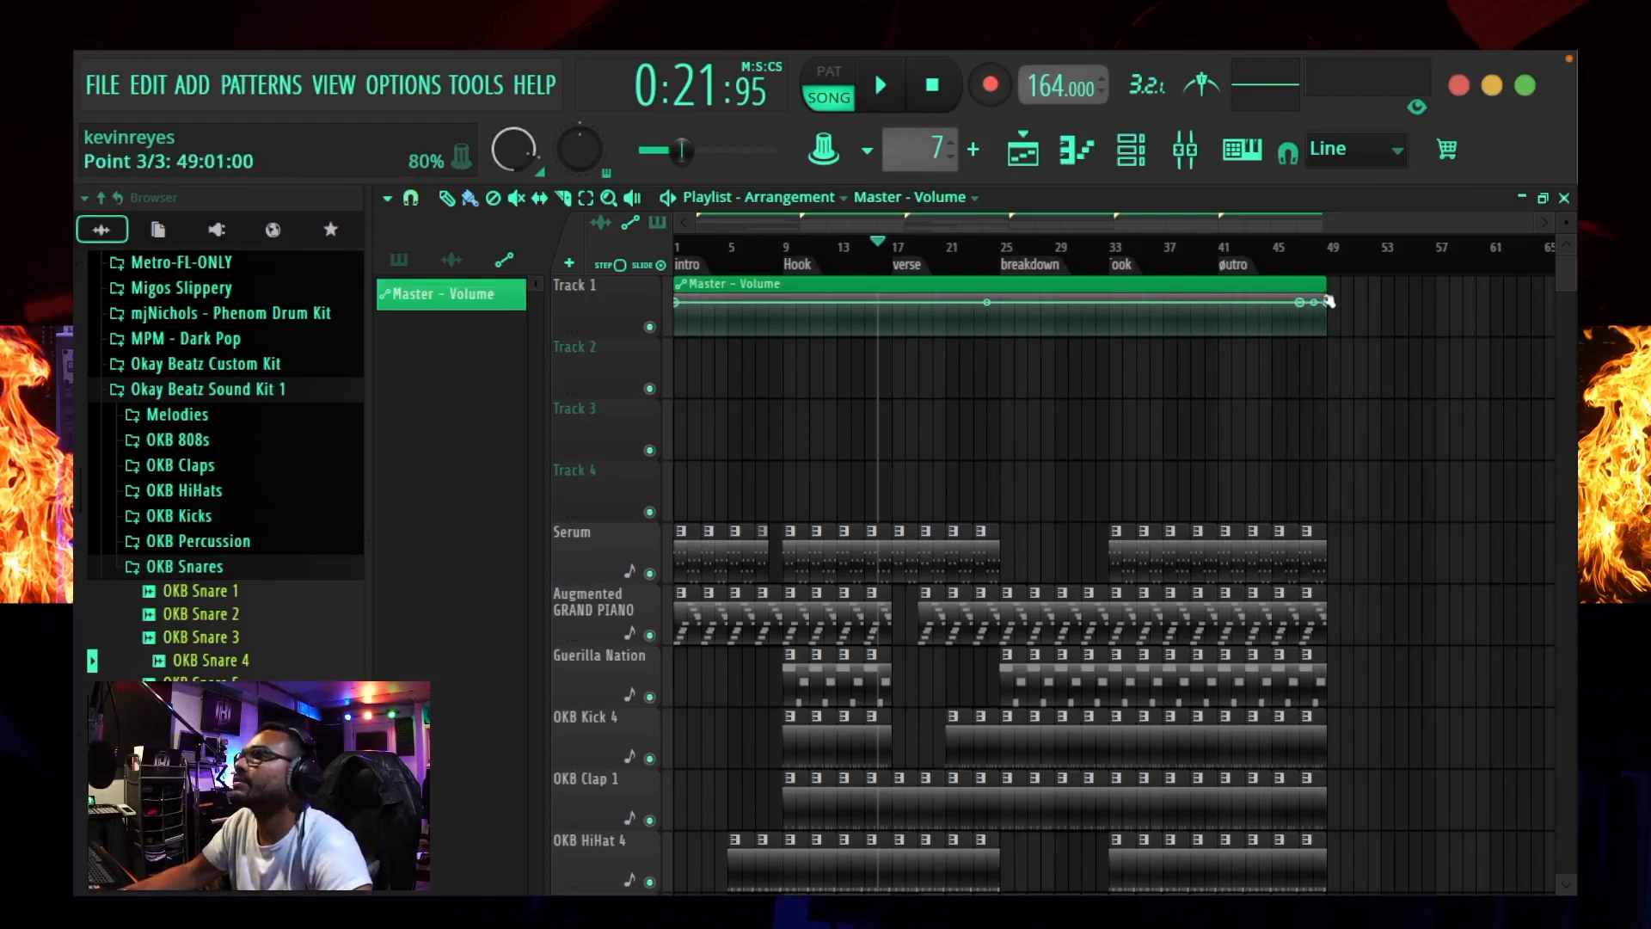
left_click_drag(1328, 317, 1334, 345)
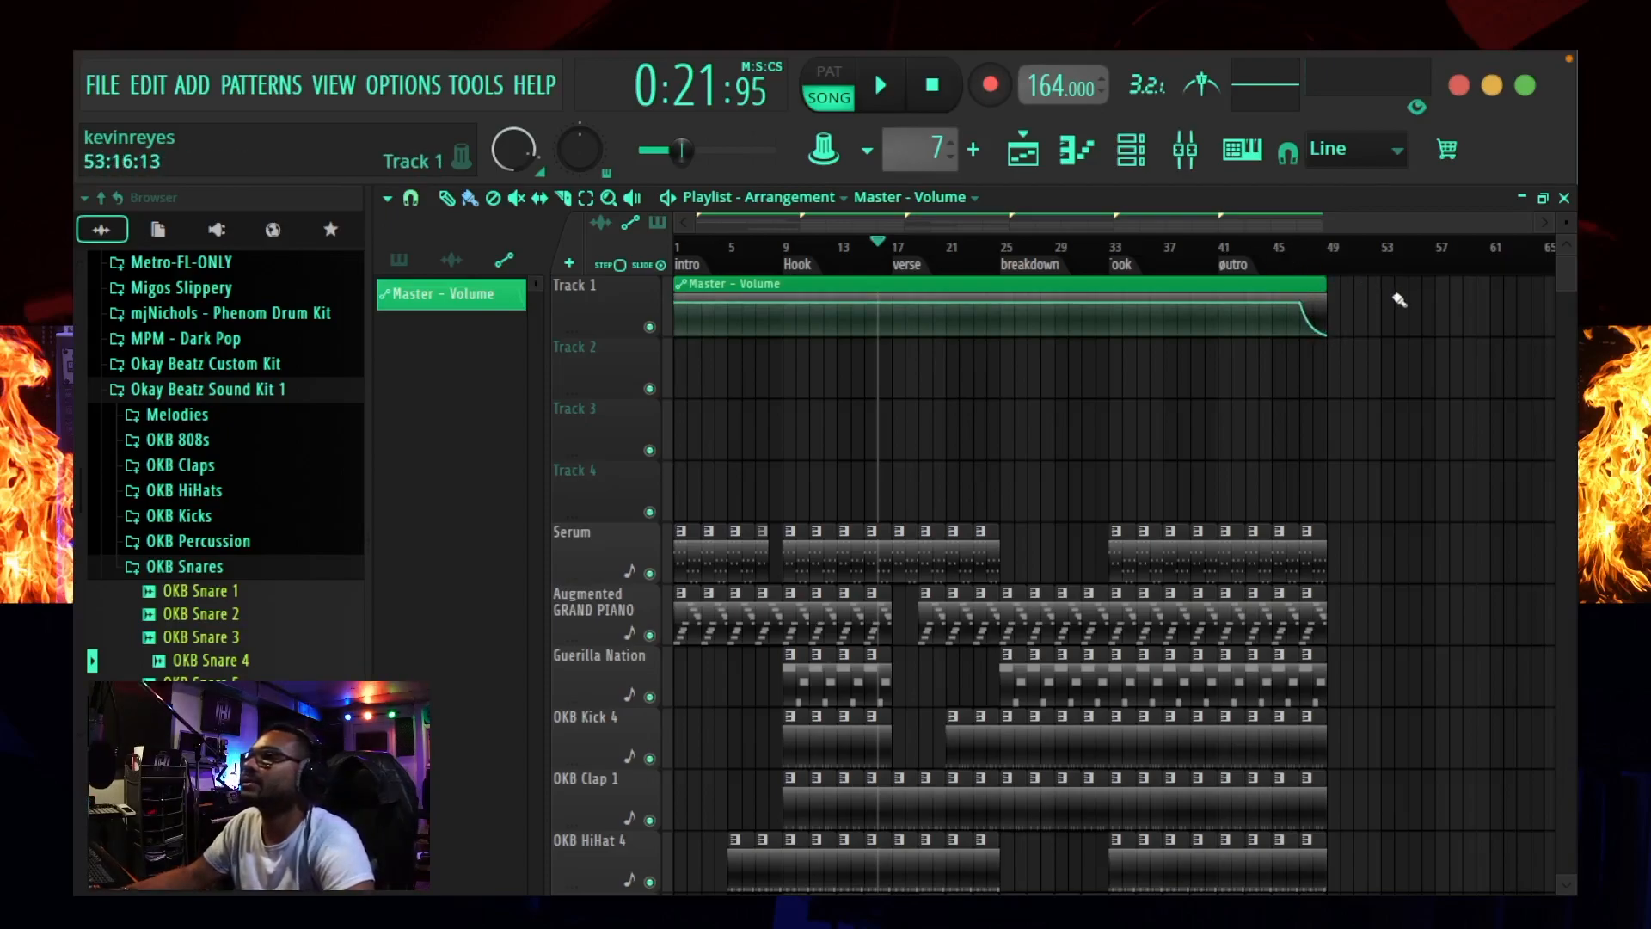
Step: While auditioning the verse, trim the OKB Clap 1 clip at bar 21 so it starts at bar 22
scroll(1397, 297, "down", 1)
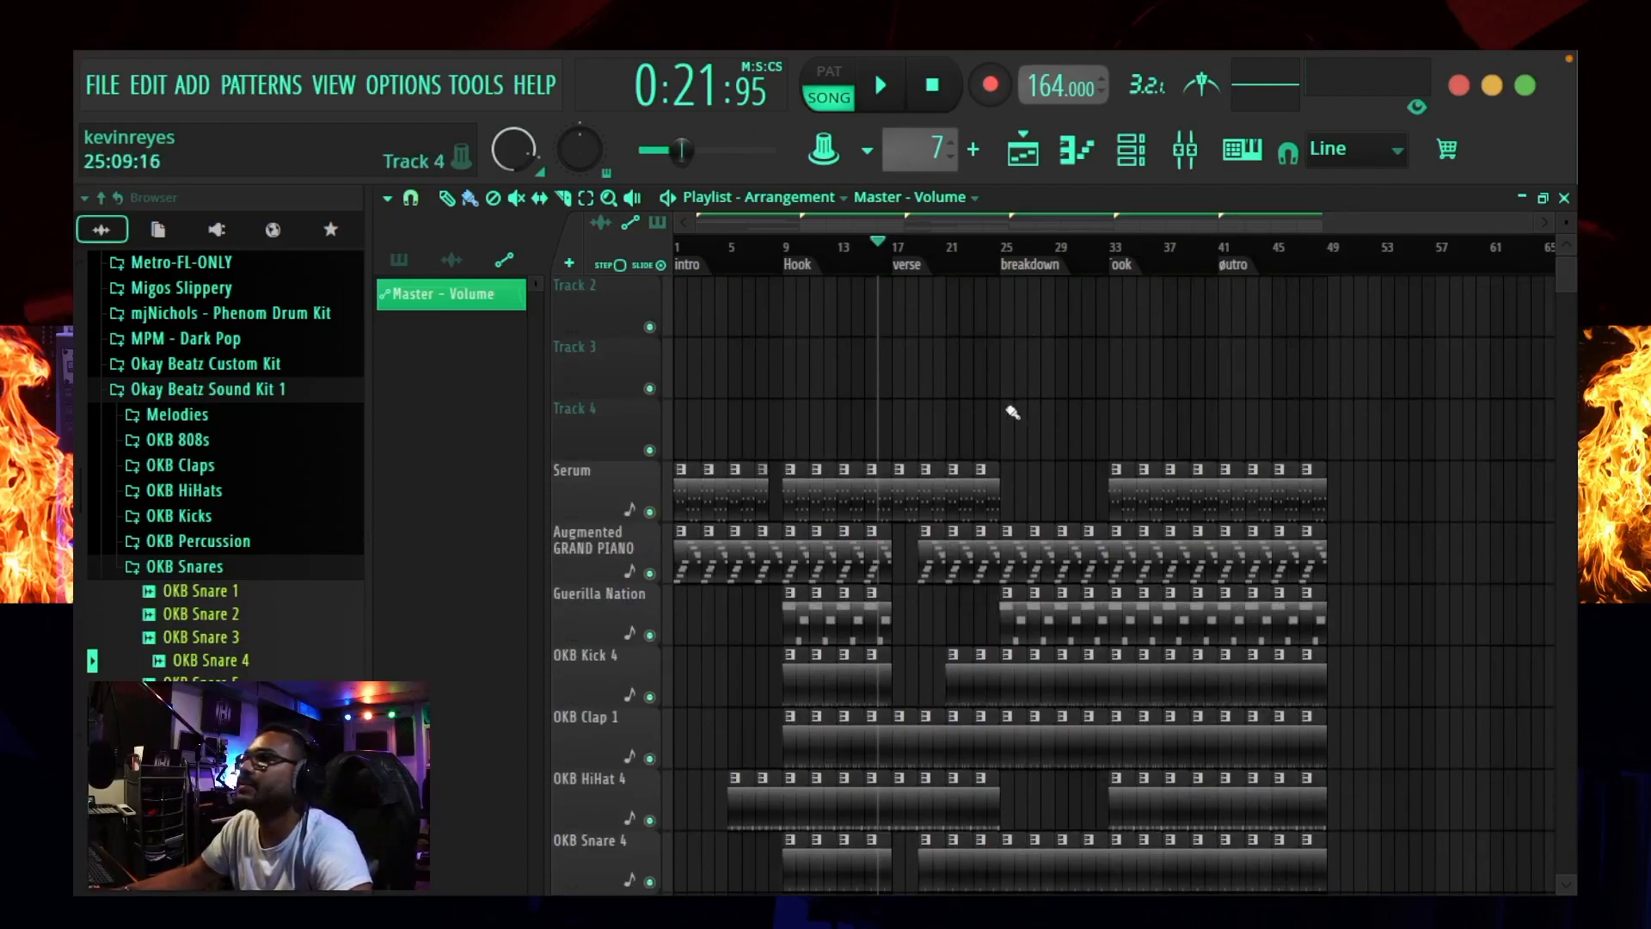
scroll(1031, 387, "down", 1)
key("space")
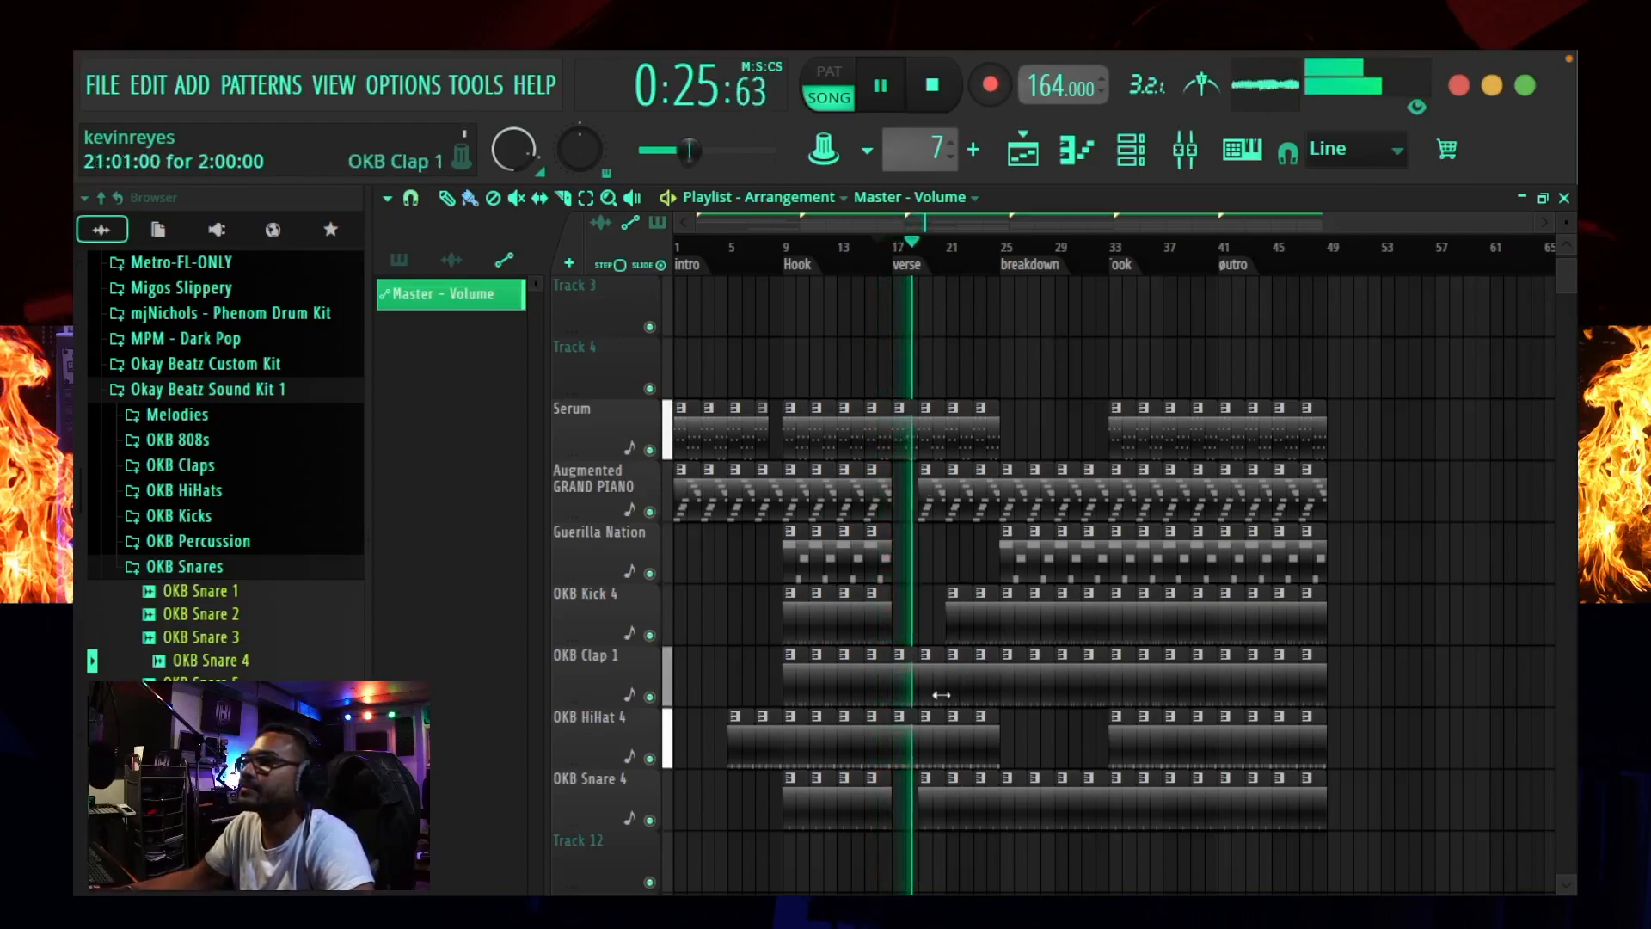
left_click_drag(947, 693, 960, 693)
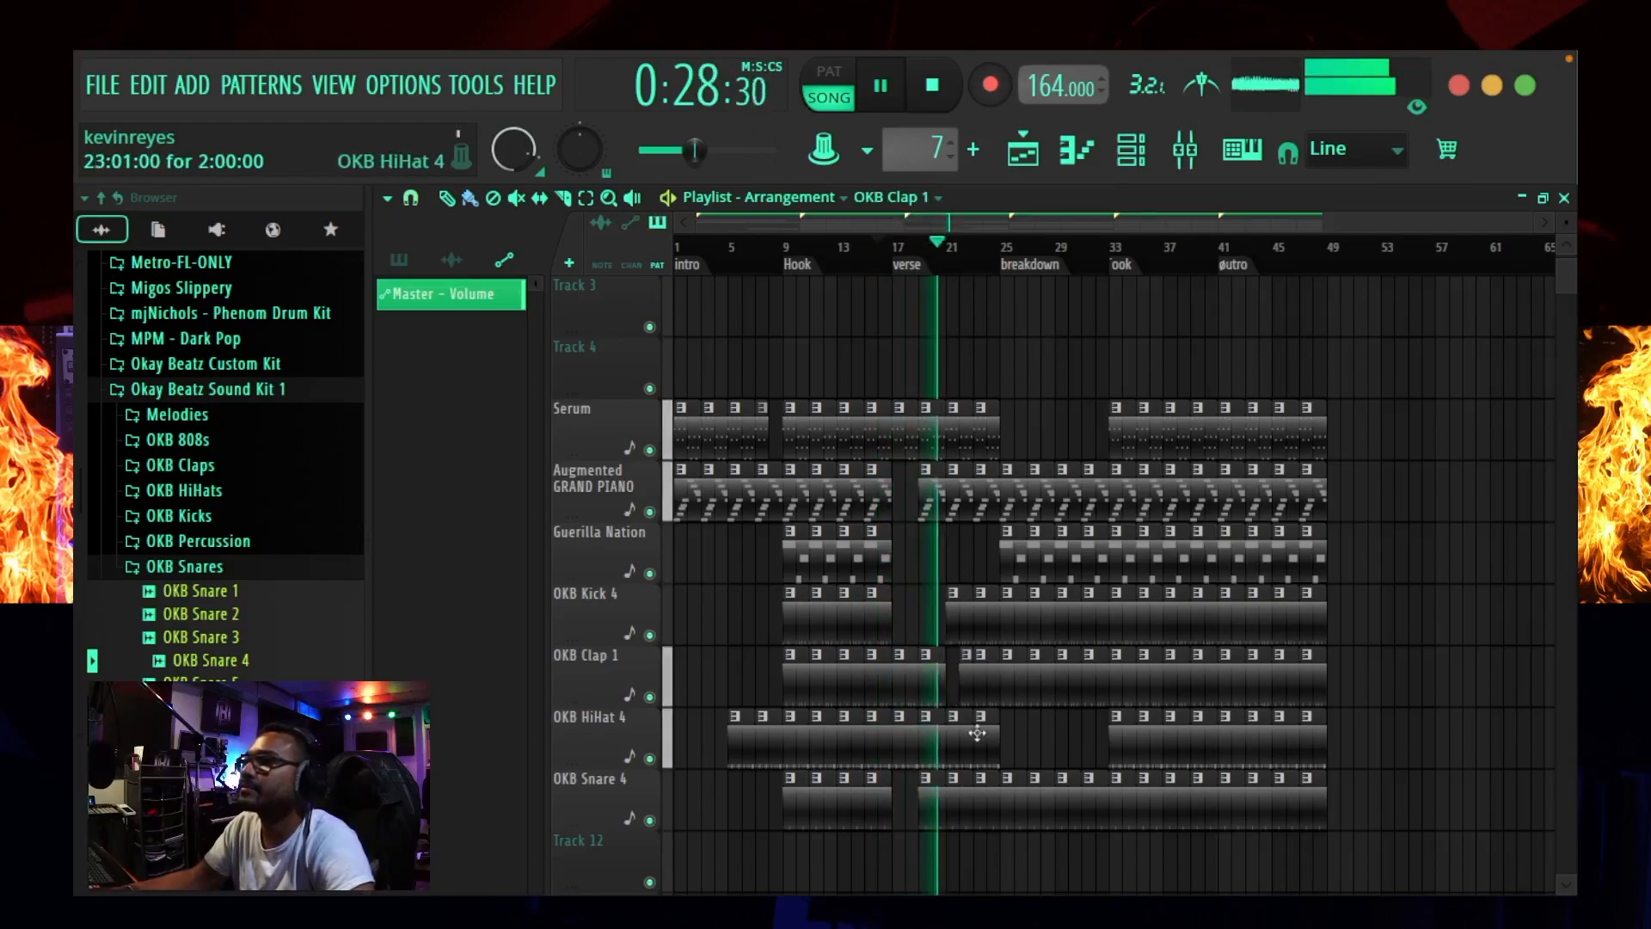
key("space")
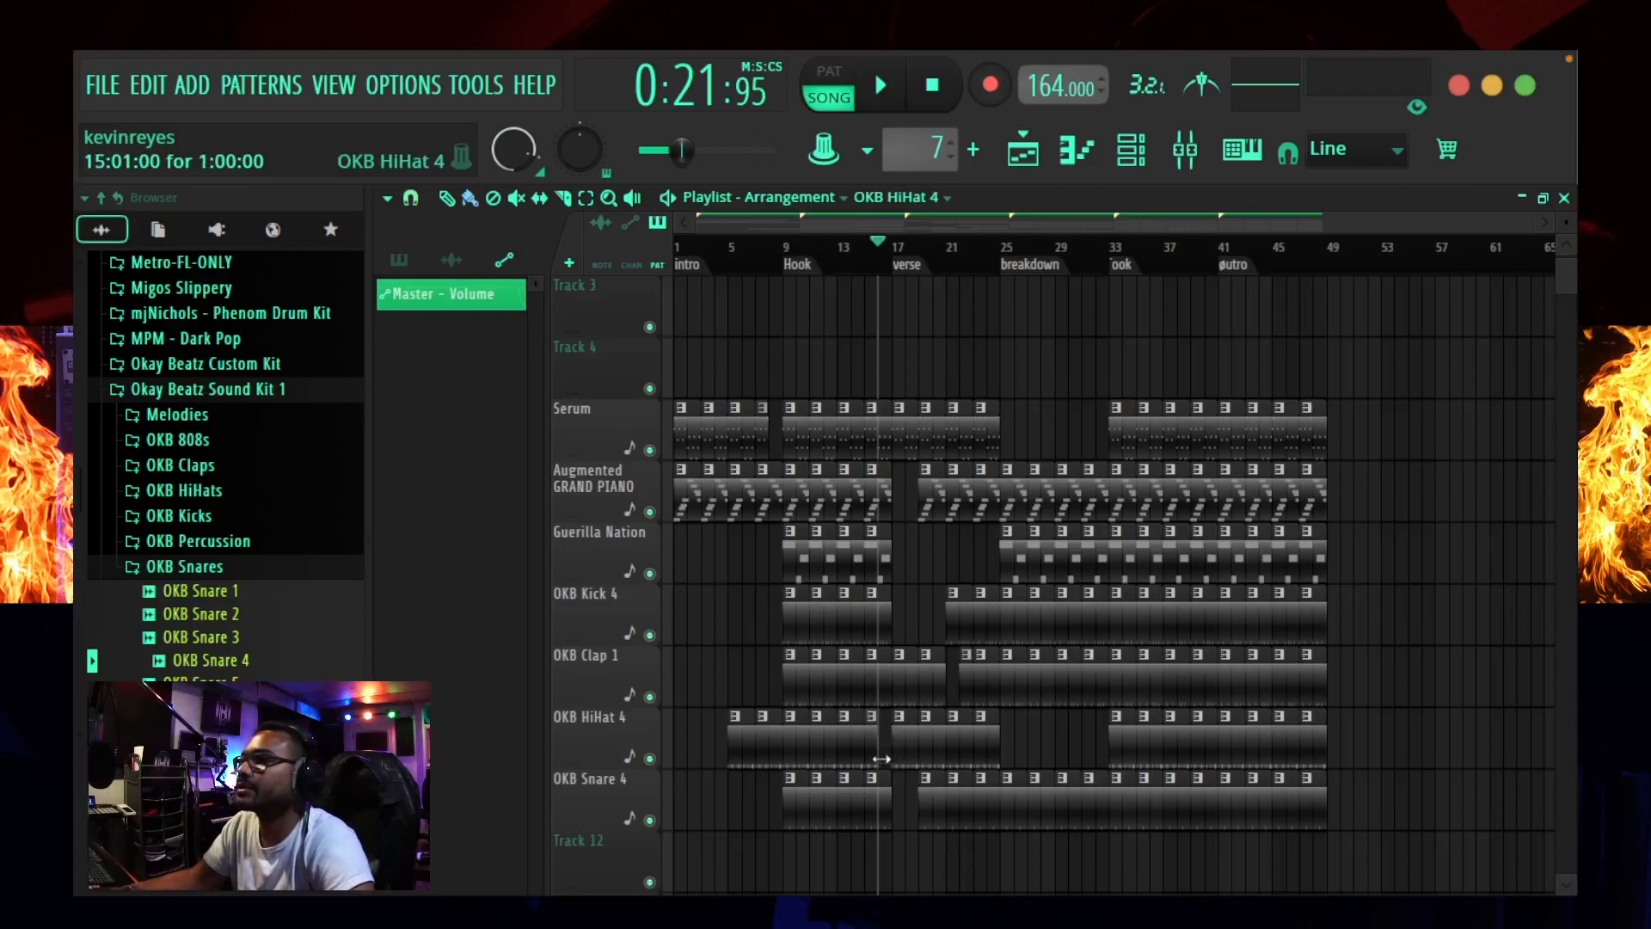
Step: Extend the OKB HiHat 4 clip at bar 15 to two bars, and trim the verse hi-hat clips to start one bar later
left_click_drag(874, 760, 887, 760)
key("space")
left_click_drag(895, 758, 960, 753)
Step: Place one-bar OKB HiHat 4 clips in the breakdown at bars 25 to 28 and at bar 30
left_click_drag(976, 755, 1048, 745)
key("space")
key("space")
left_click(1072, 744)
Step: Shorten the piano, Guerilla Nation, kick, clap and snare clips at bar 31 to one bar, leaving bar 32 empty
left_click(1116, 491)
key("space")
left_click_drag(1081, 465, 1104, 820)
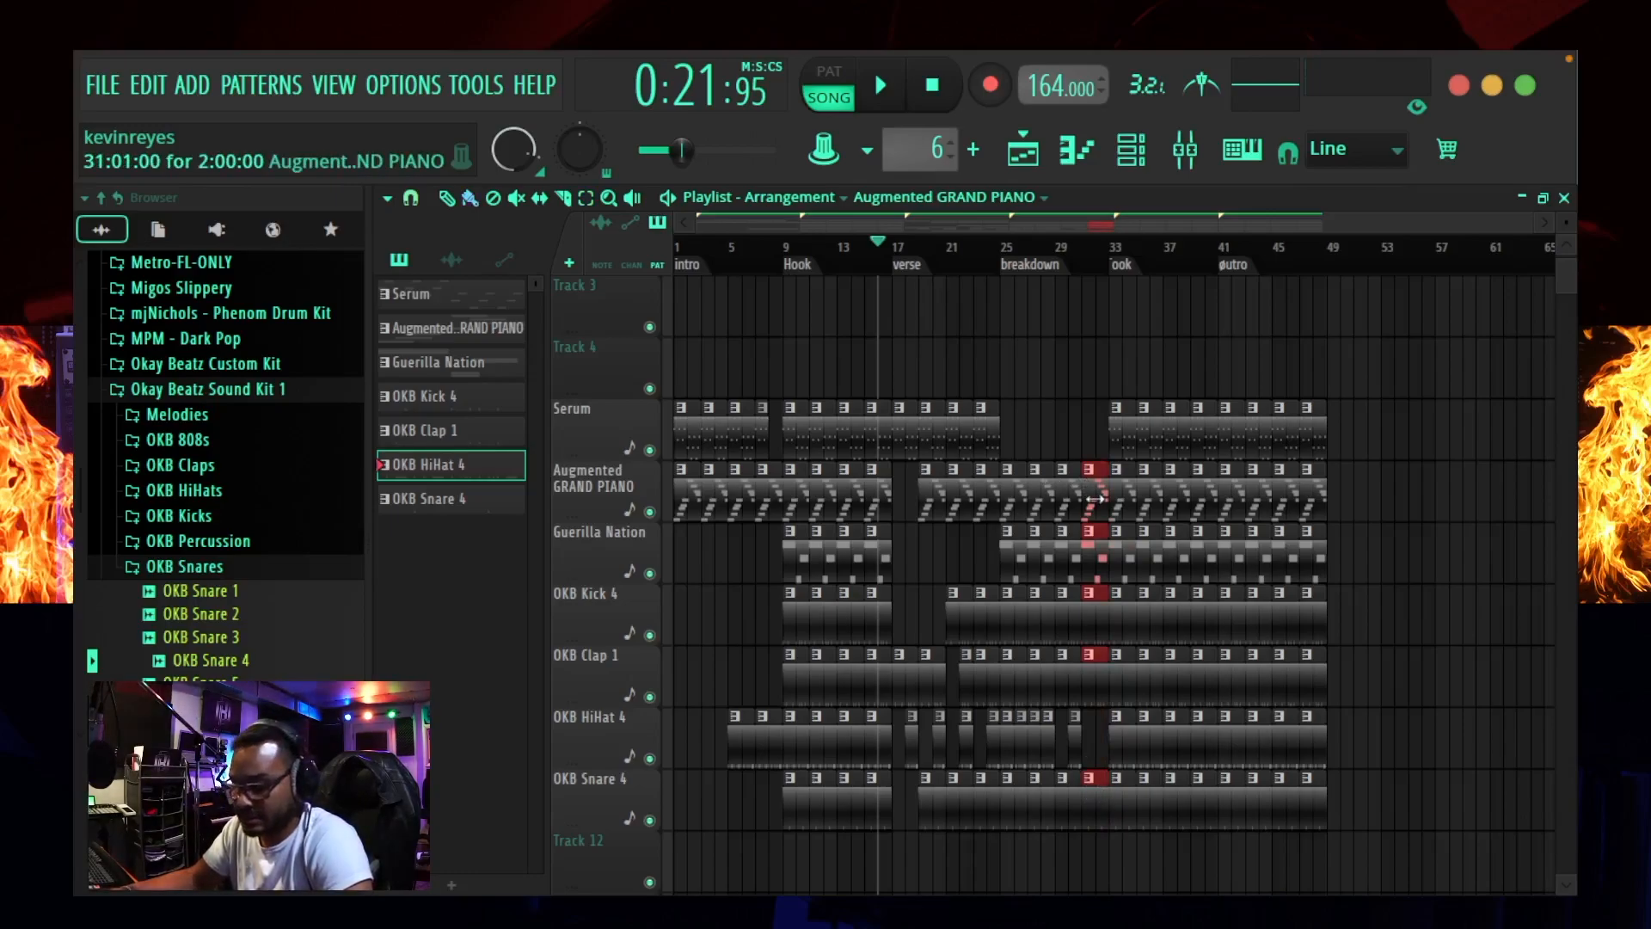
left_click_drag(1095, 499, 1097, 503)
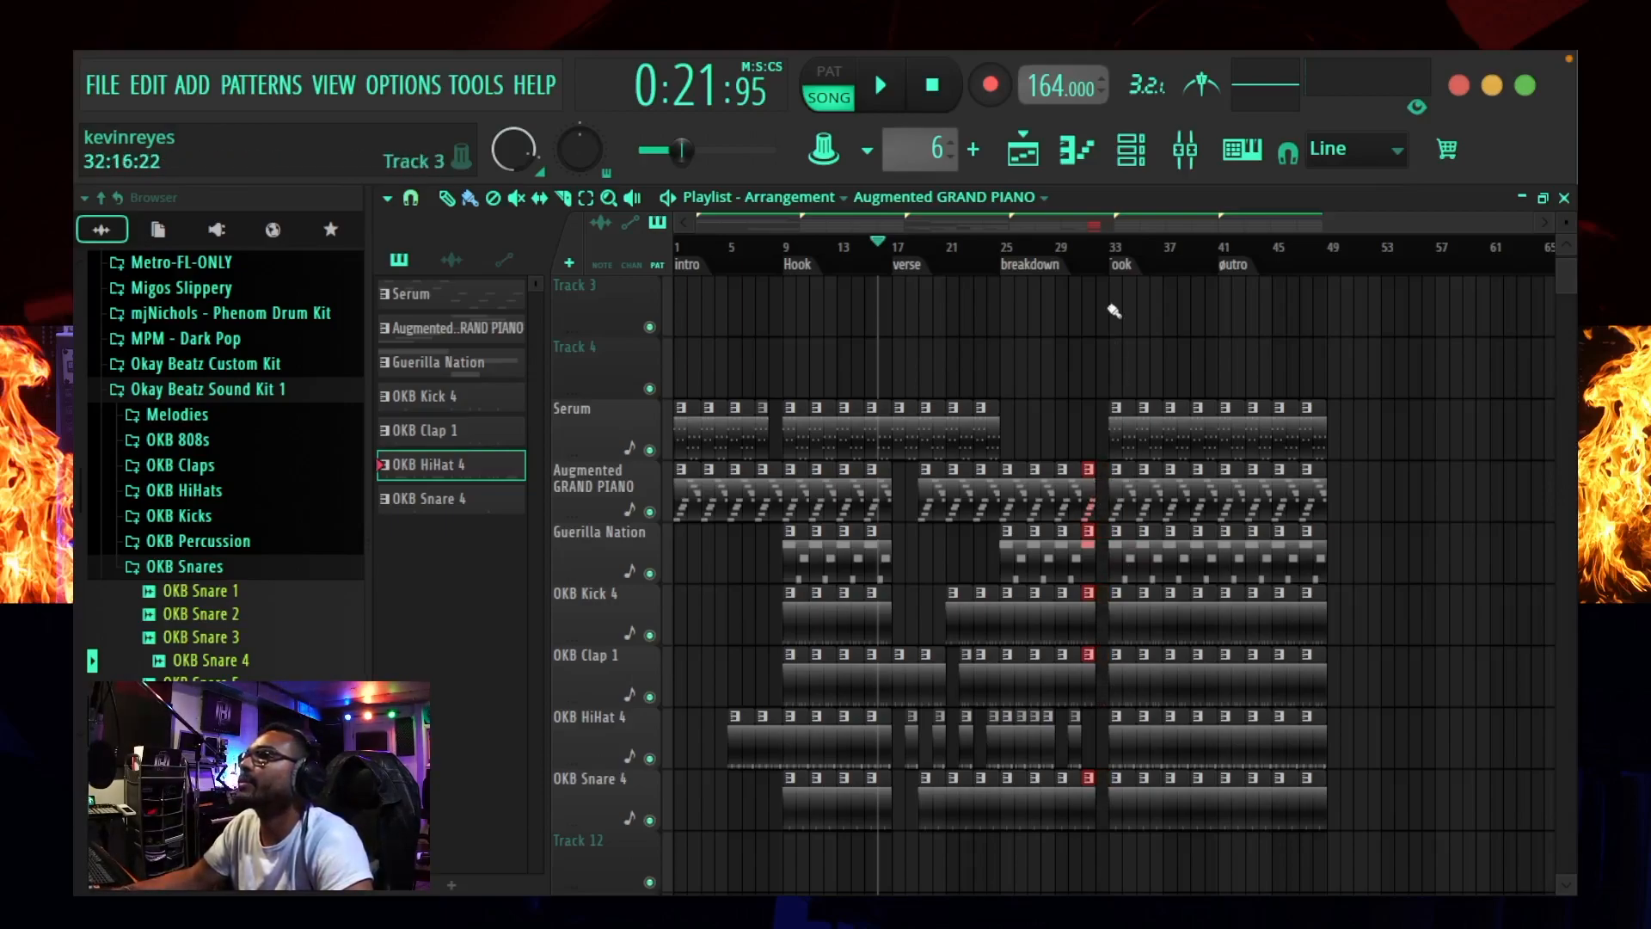
Step: Audition the end of the breakdown and replace the Augmented GRAND PIANO clip at bar 29 with a Serum clip
left_click(1073, 251)
key("space")
key("space")
right_click(1063, 497)
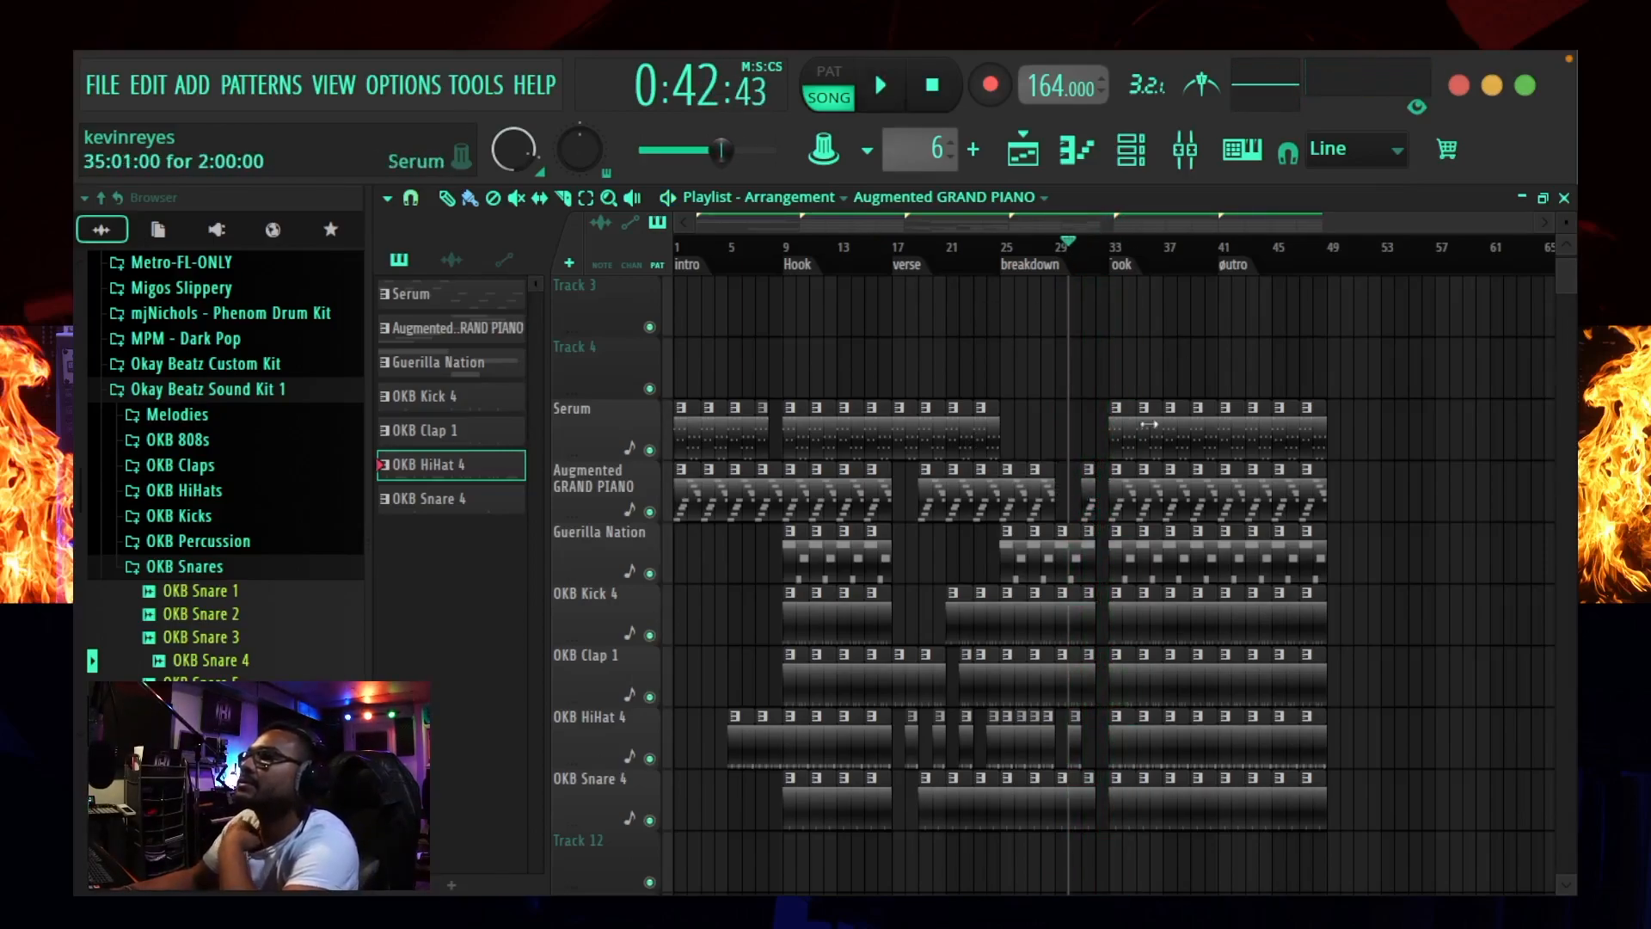
left_click(1116, 437)
left_click(1066, 432)
Step: Replace the Augmented GRAND PIANO clip at bar 25 with a Serum clip and audition the breakdown
right_click(1013, 490)
left_click(1012, 432)
left_click(993, 250)
key("space")
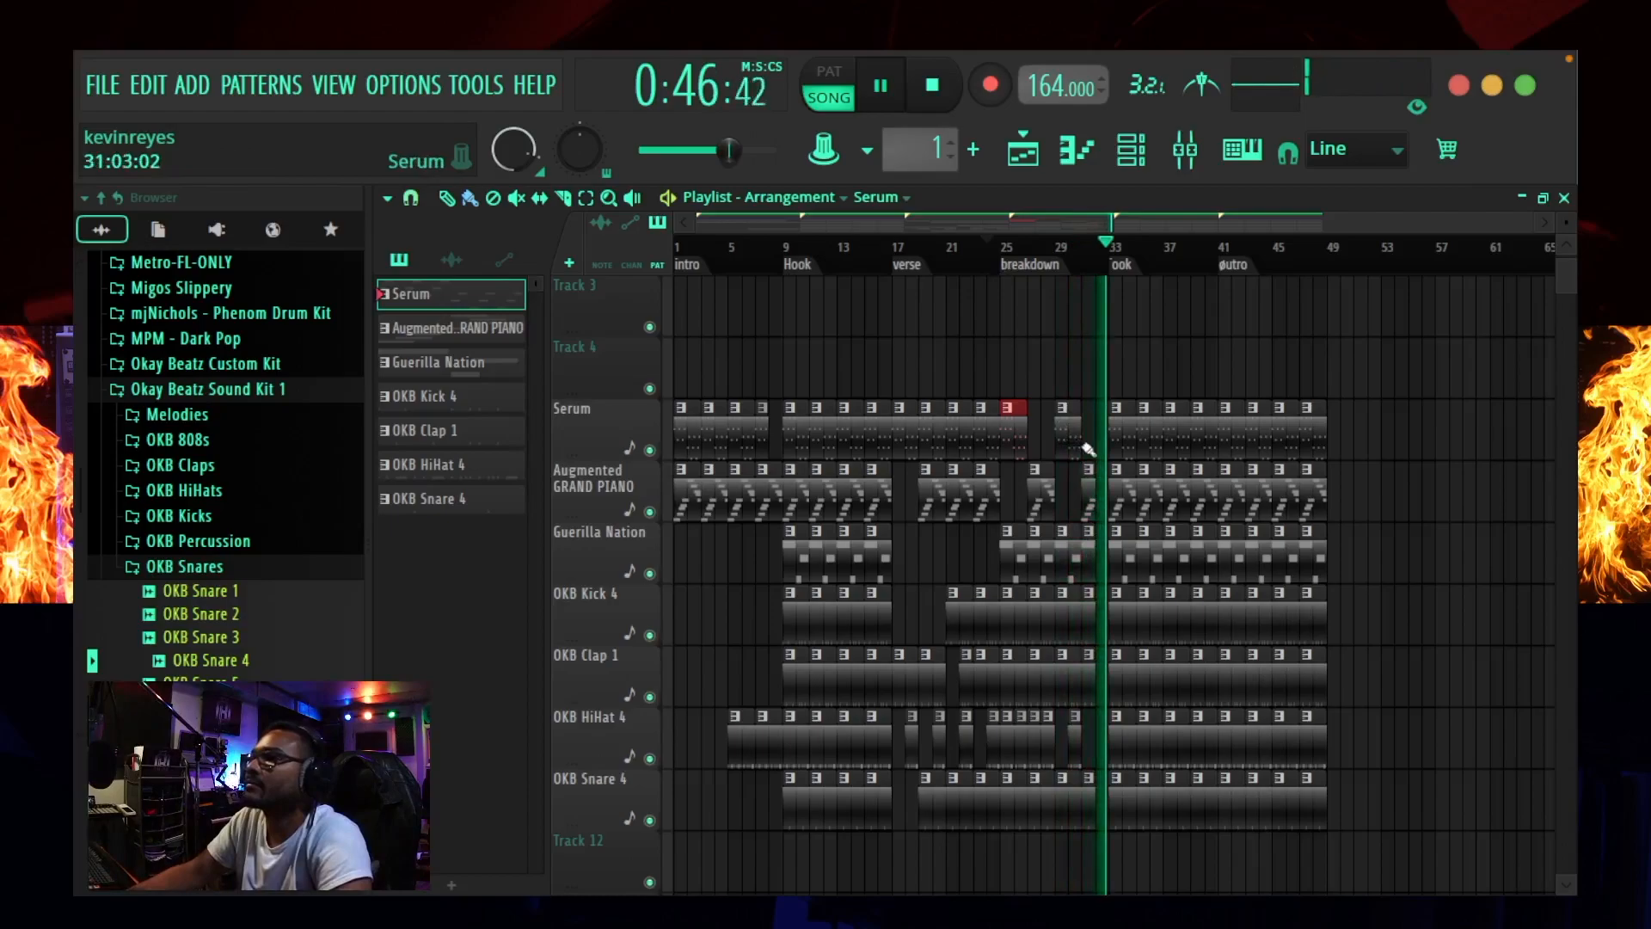
key("space")
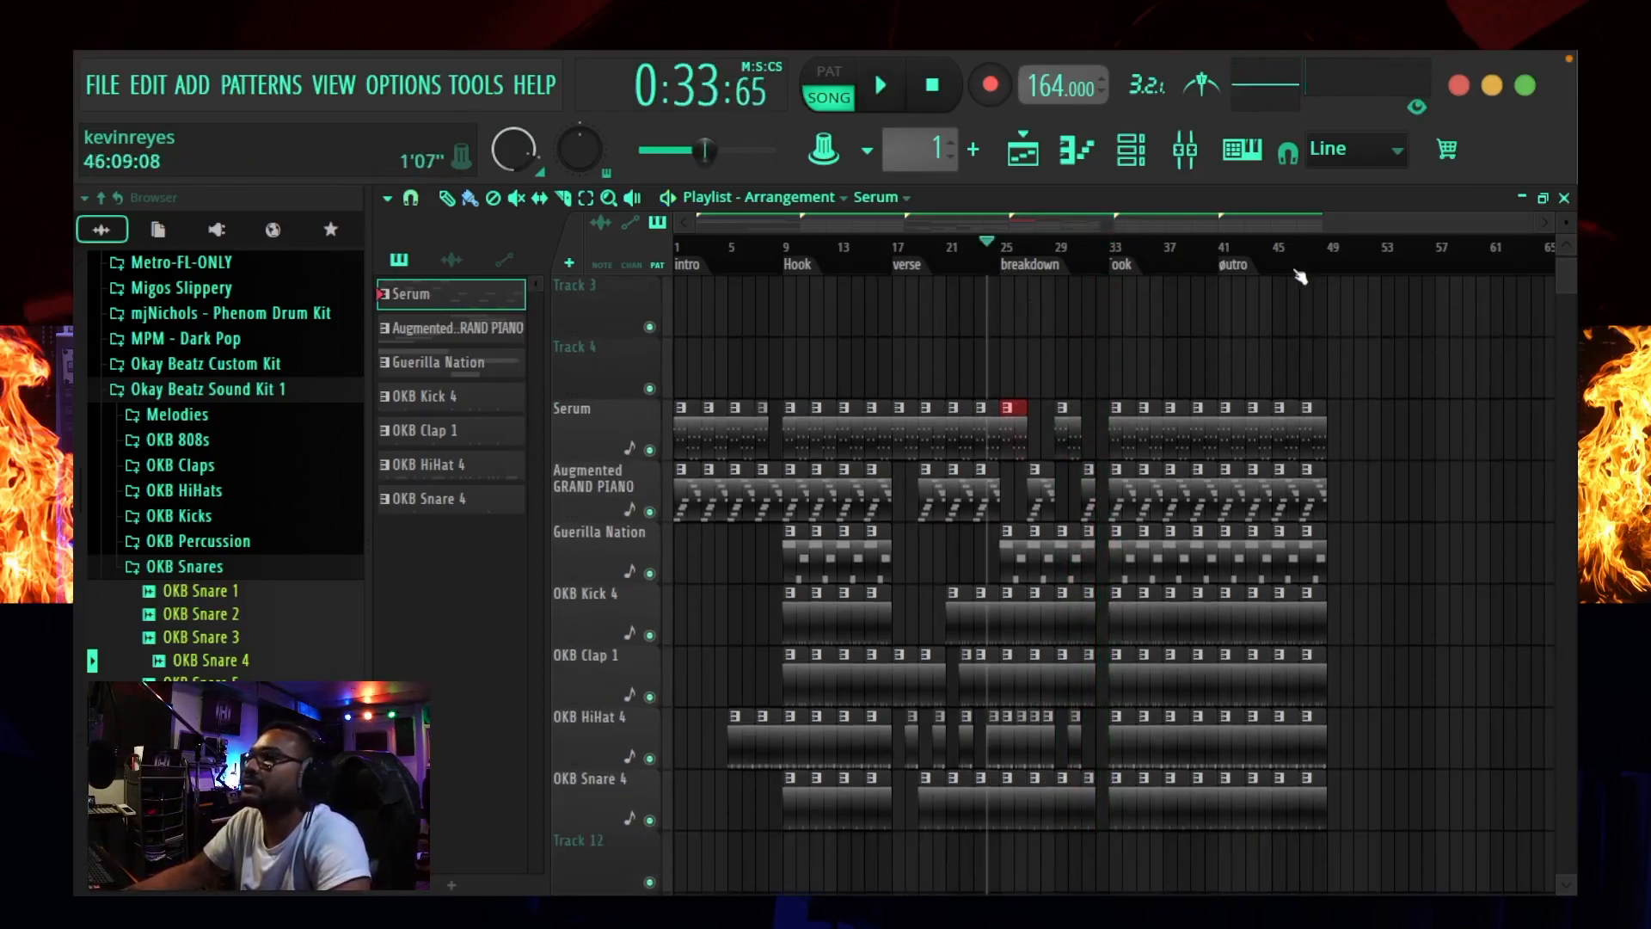
Step: Preview the OKB Percussion samples and place OKB Percussion 5 on Track 4 at bars 8, 9, 33 and 41
scroll(1287, 339, "up", 1)
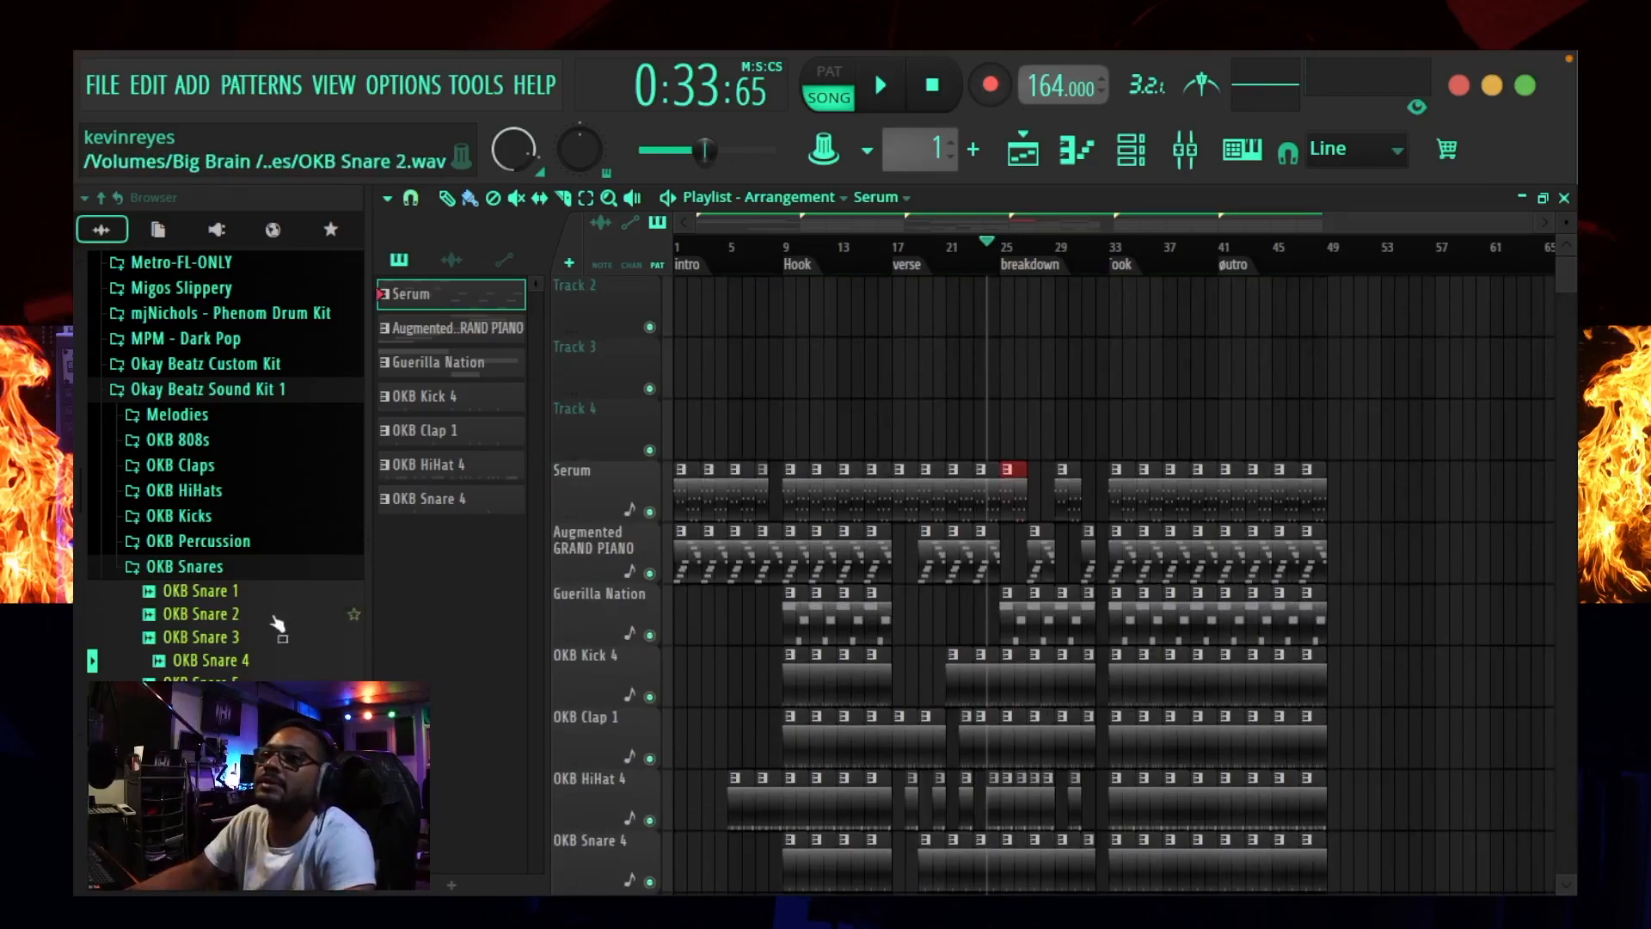
left_click(247, 541)
scroll(251, 555, "down", 2)
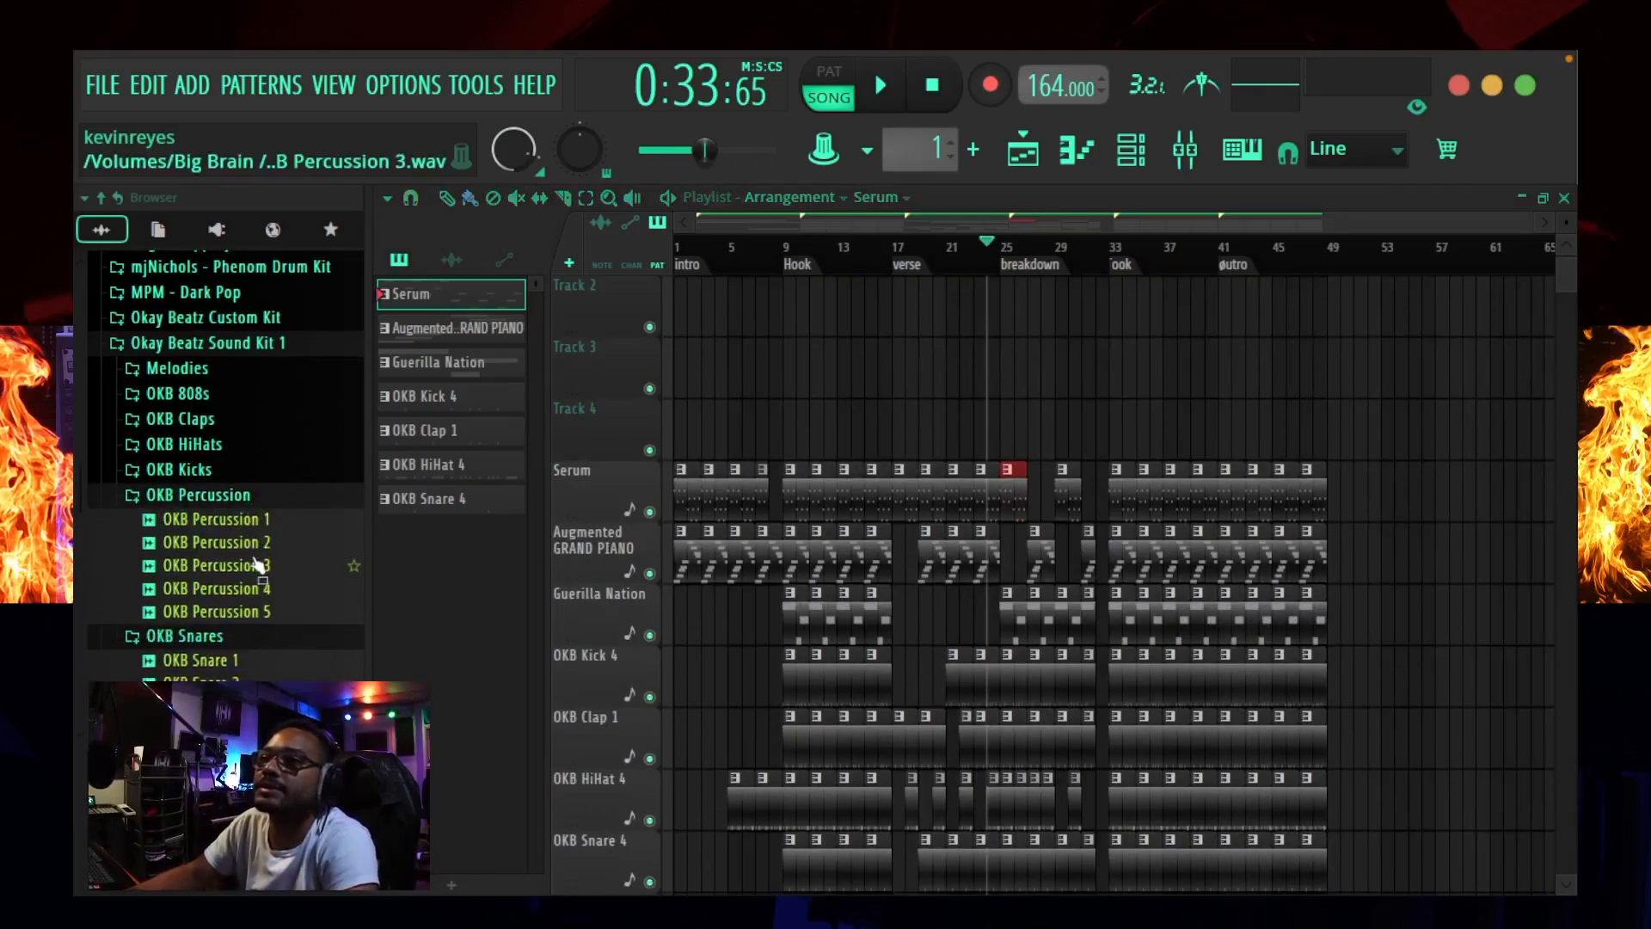
left_click(250, 591)
left_click(248, 612)
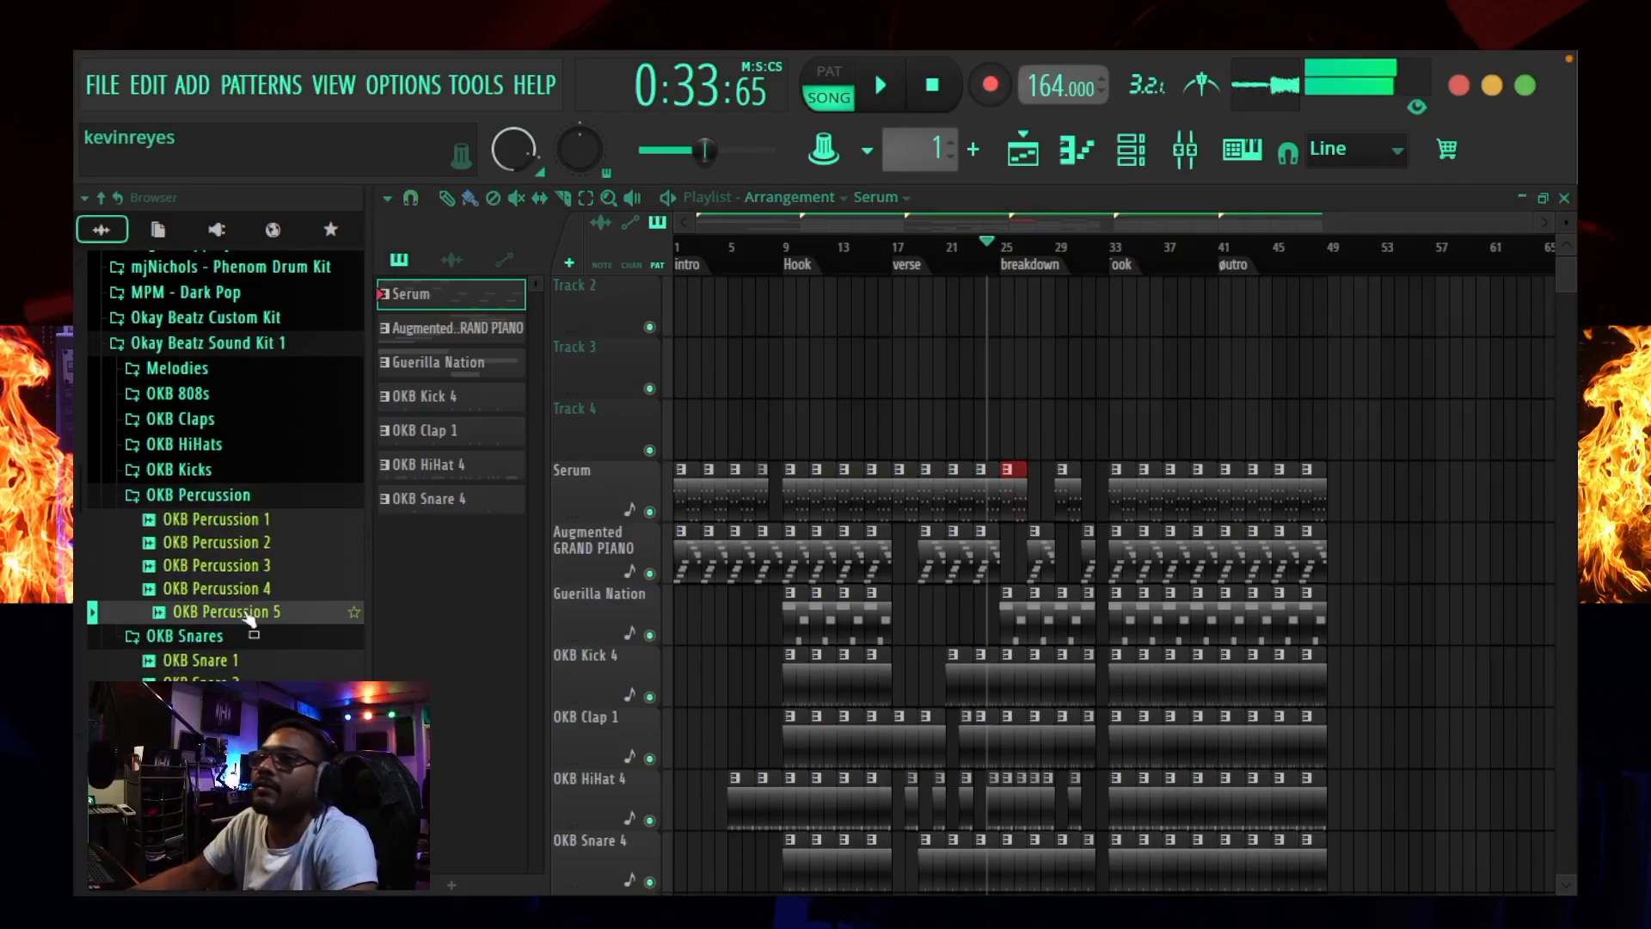
left_click_drag(249, 617, 788, 430)
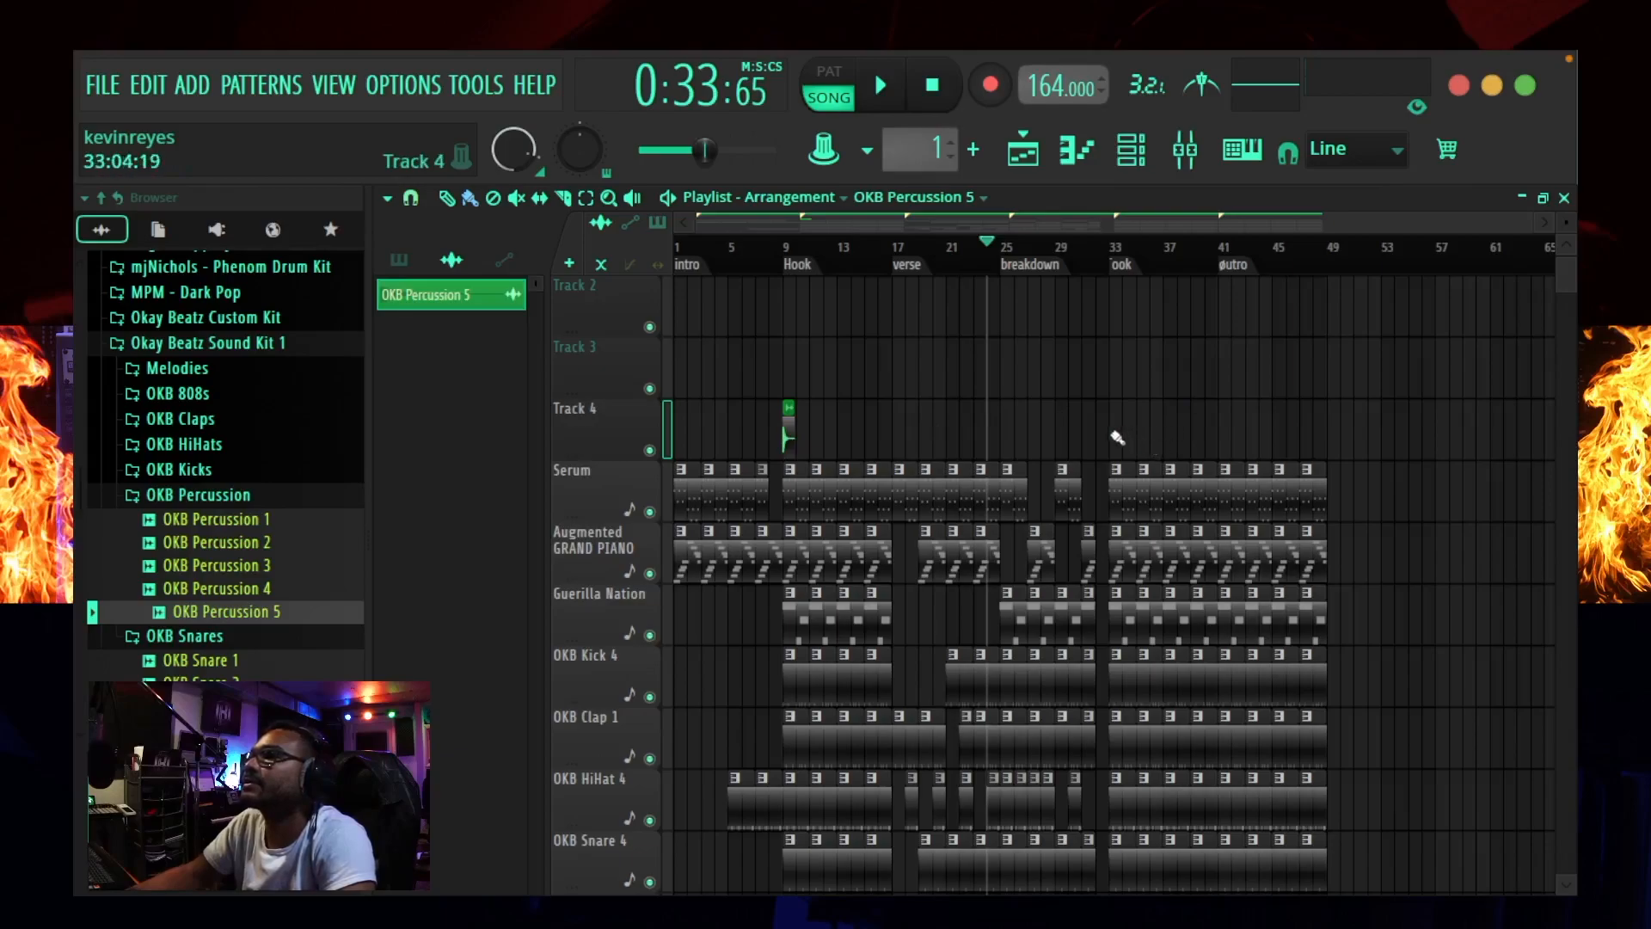
left_click(1226, 428)
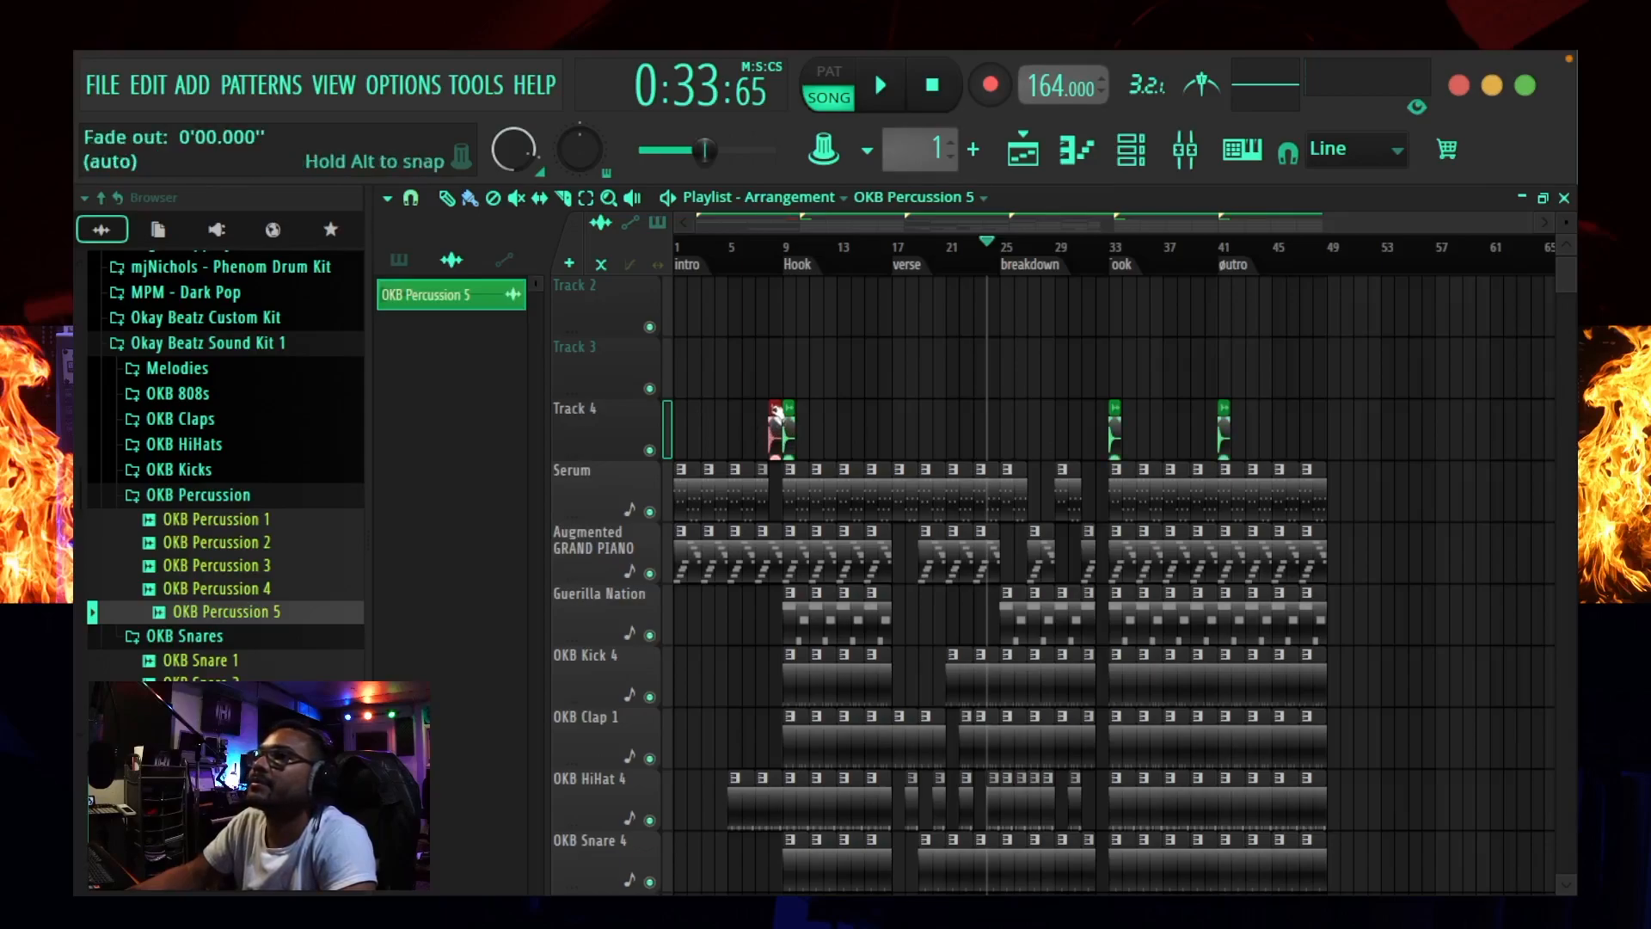
Step: Make the OKB Percussion 5 clip at bar 8 unique and reverse its sample
scroll(771, 253, "up", 4)
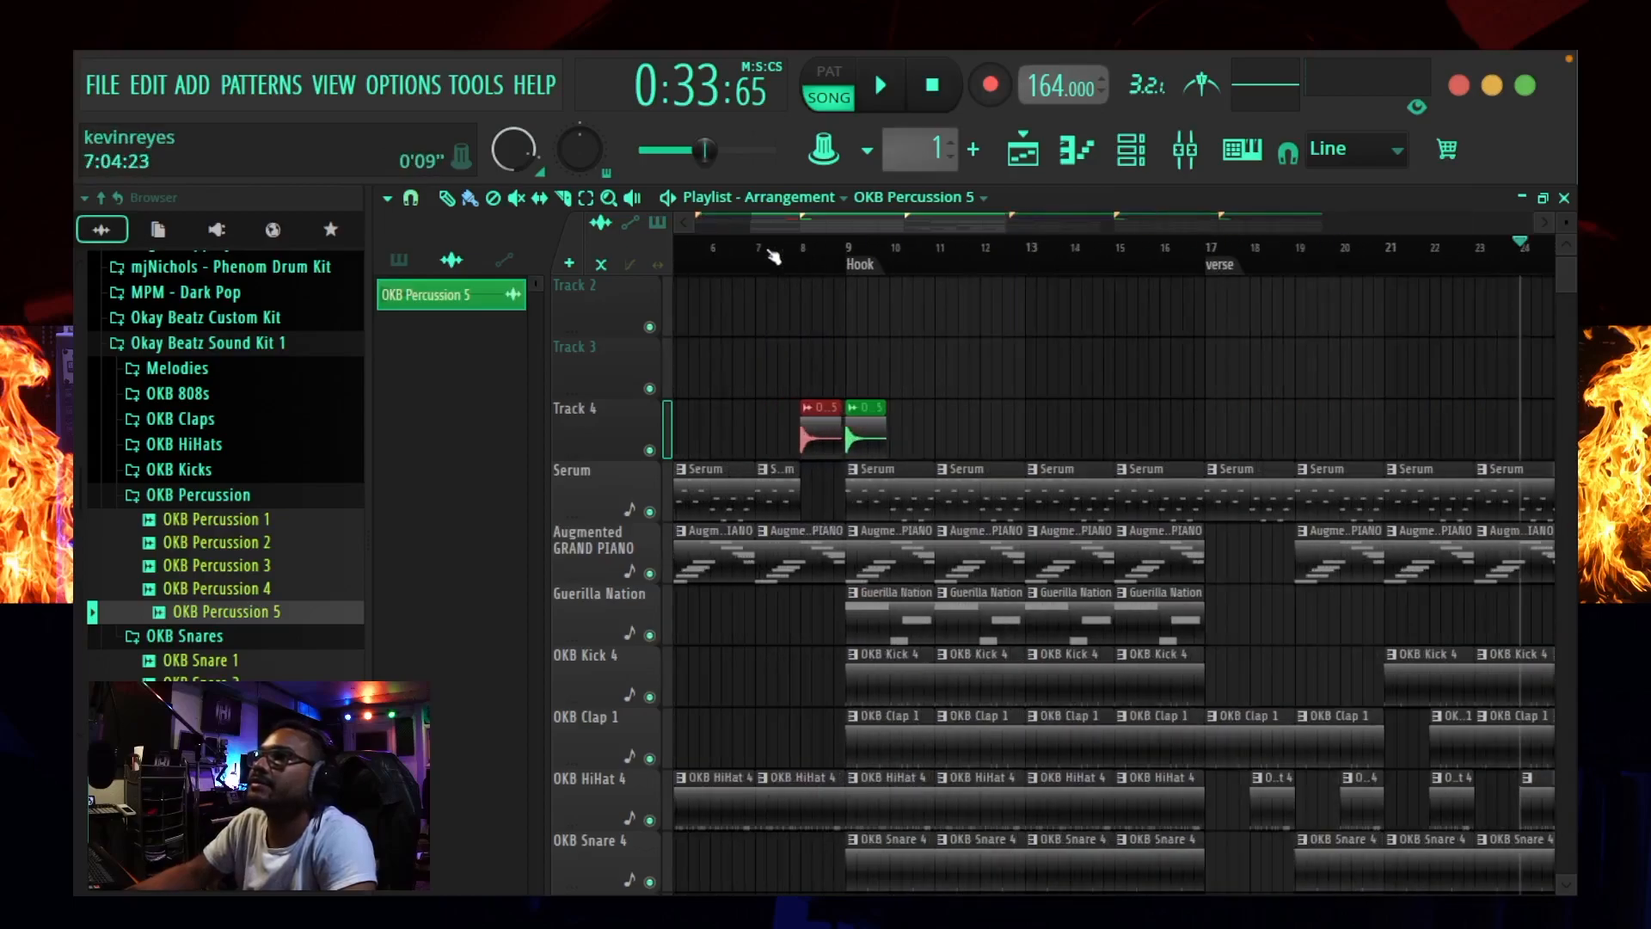
scroll(773, 257, "up", 3)
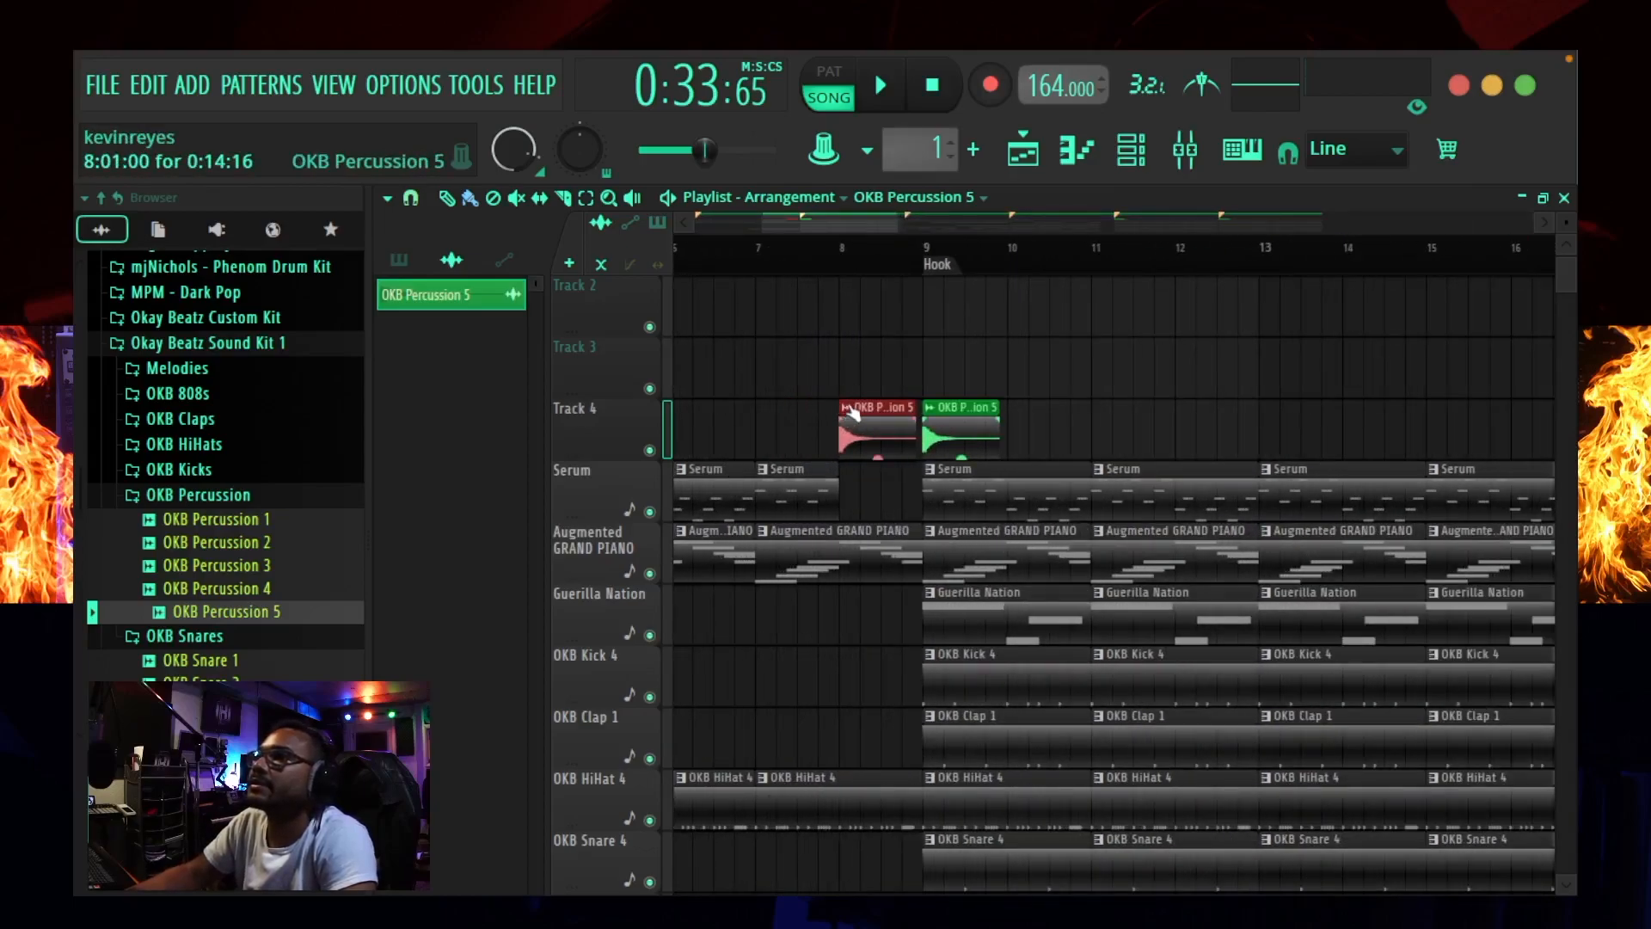
right_click(852, 413)
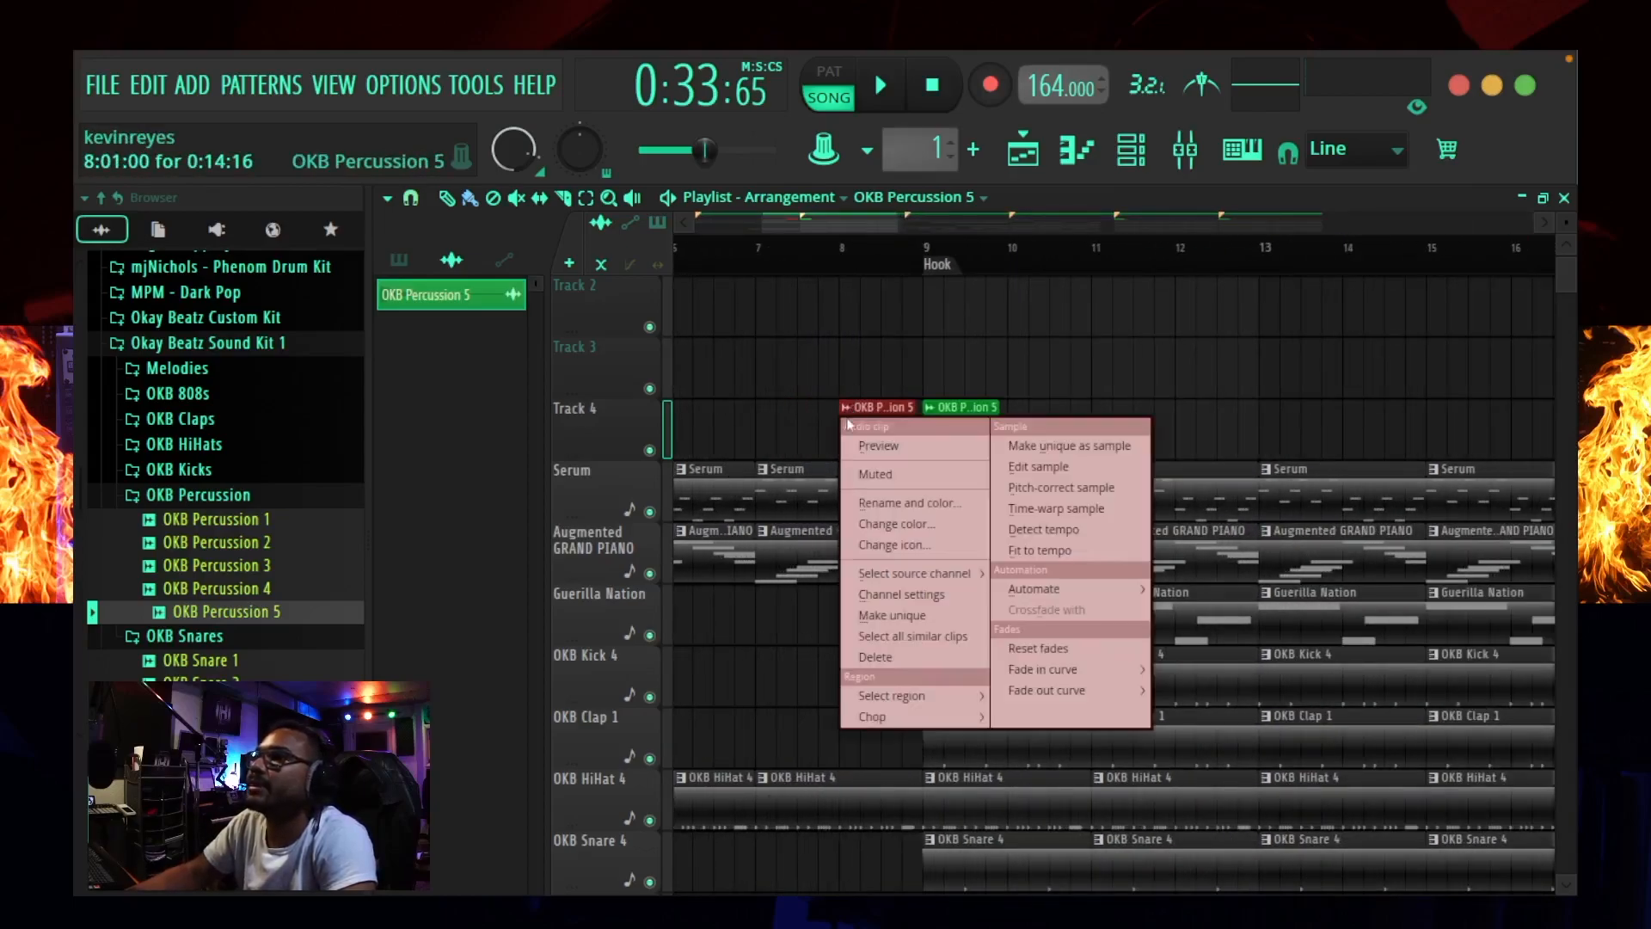
left_click(891, 615)
double_click(854, 436)
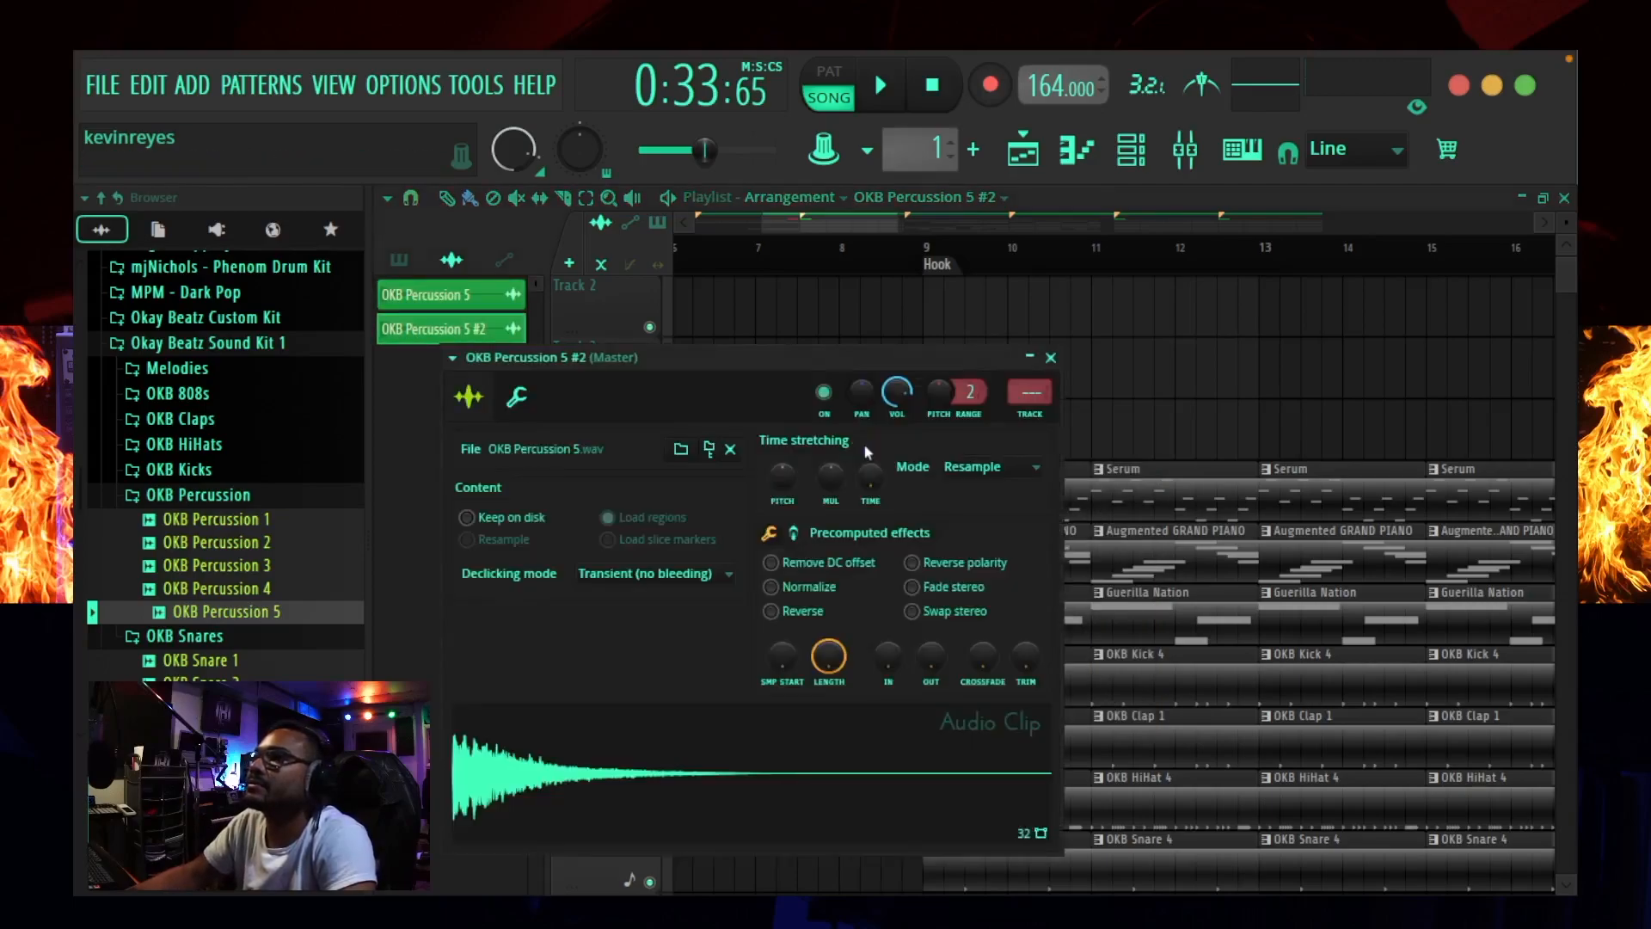
left_click(771, 611)
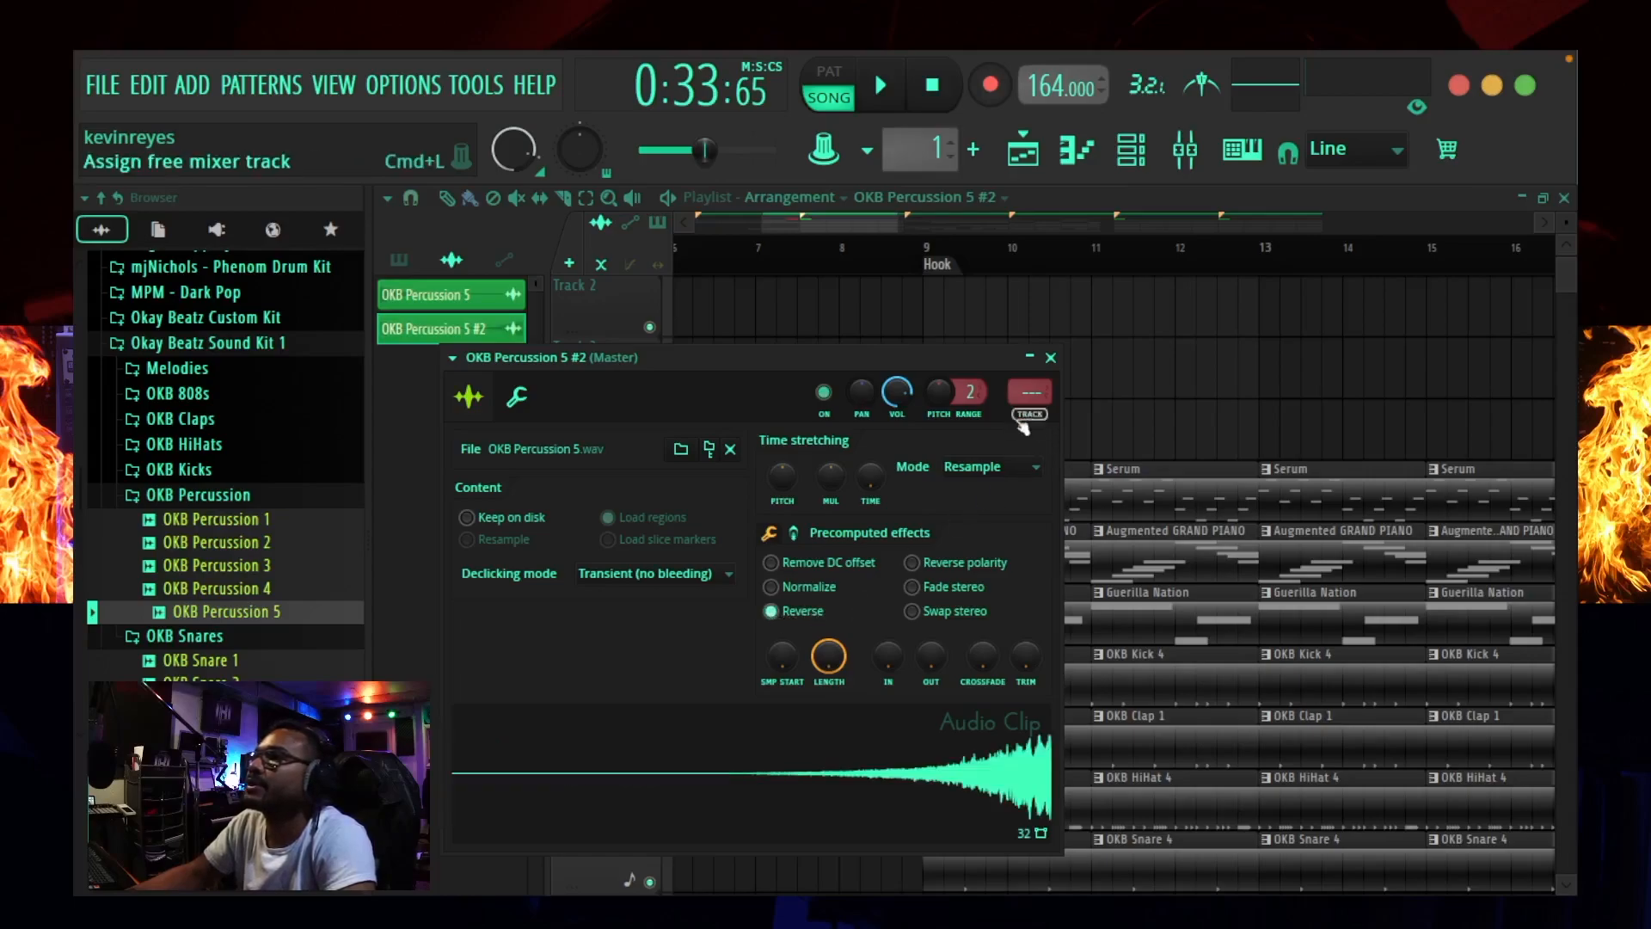
Step: Assign the reversed OKB Percussion 5 clip to free mixer track 8 and close its channel settings and the mixer
left_click(1039, 415)
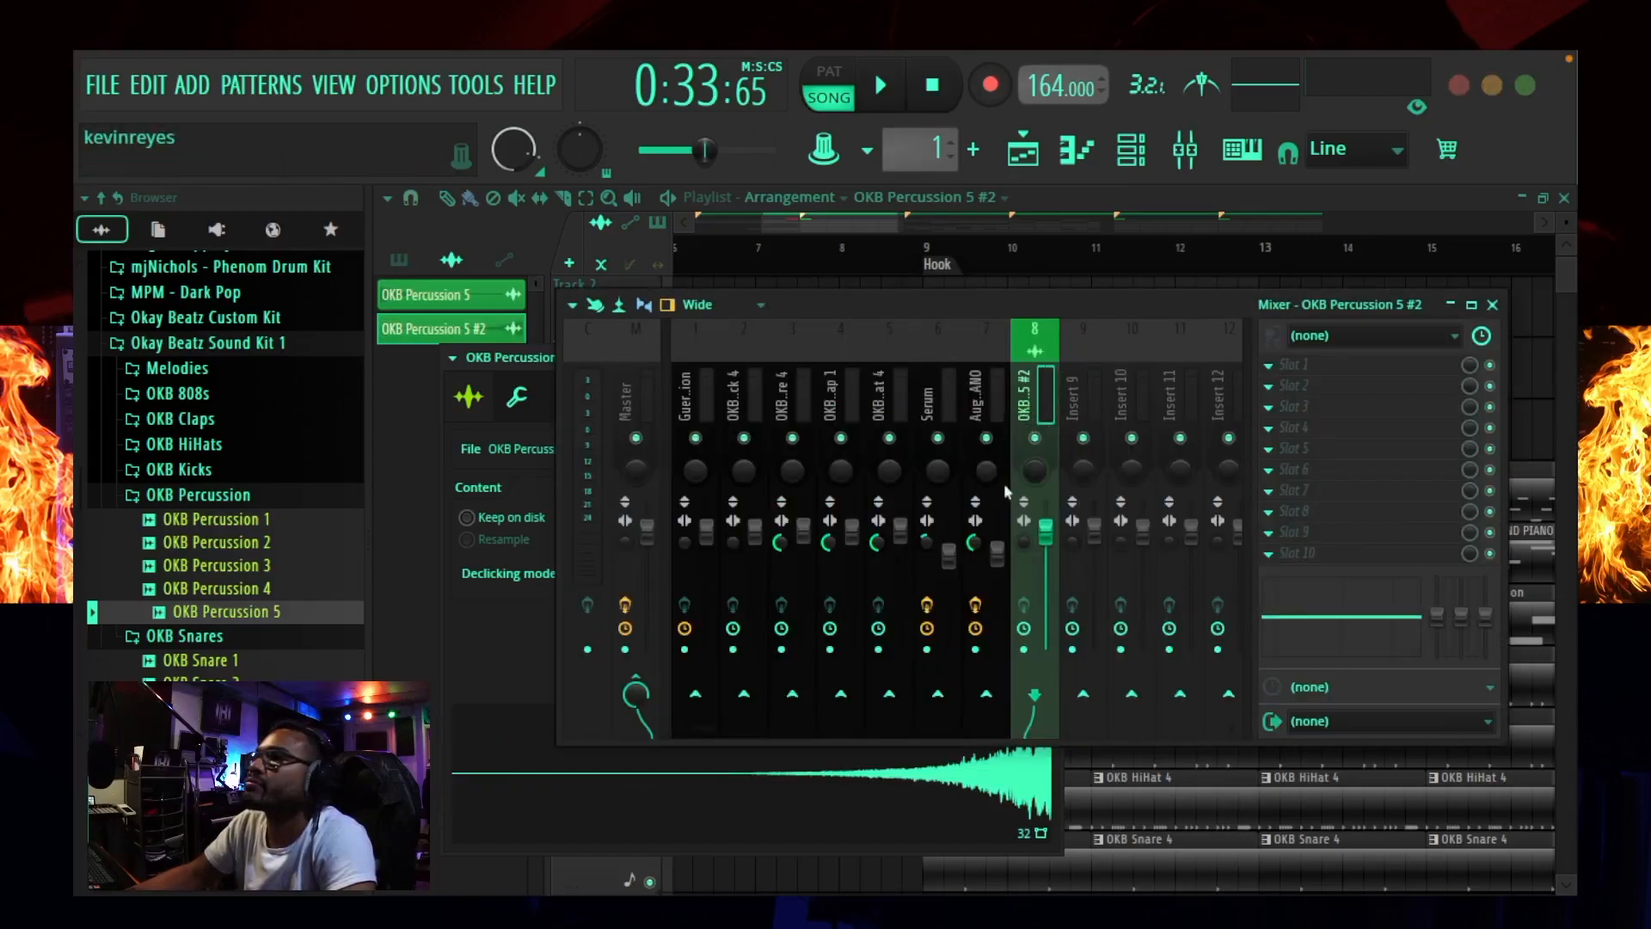
left_click_drag(1102, 300, 1078, 612)
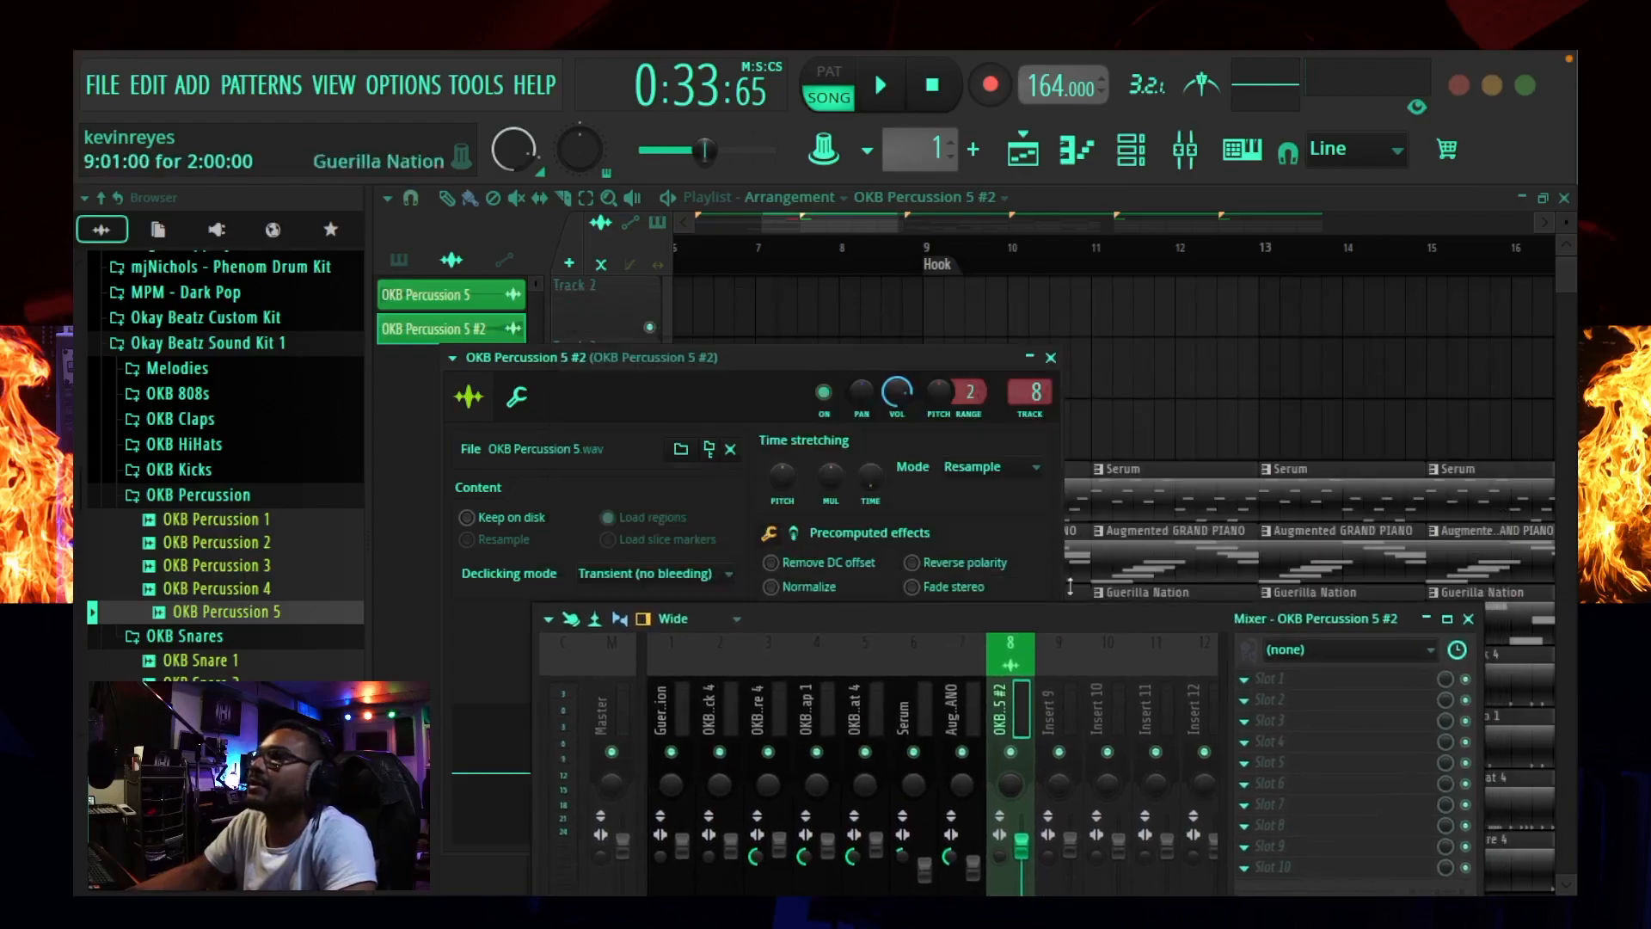
left_click(1058, 358)
left_click(1053, 358)
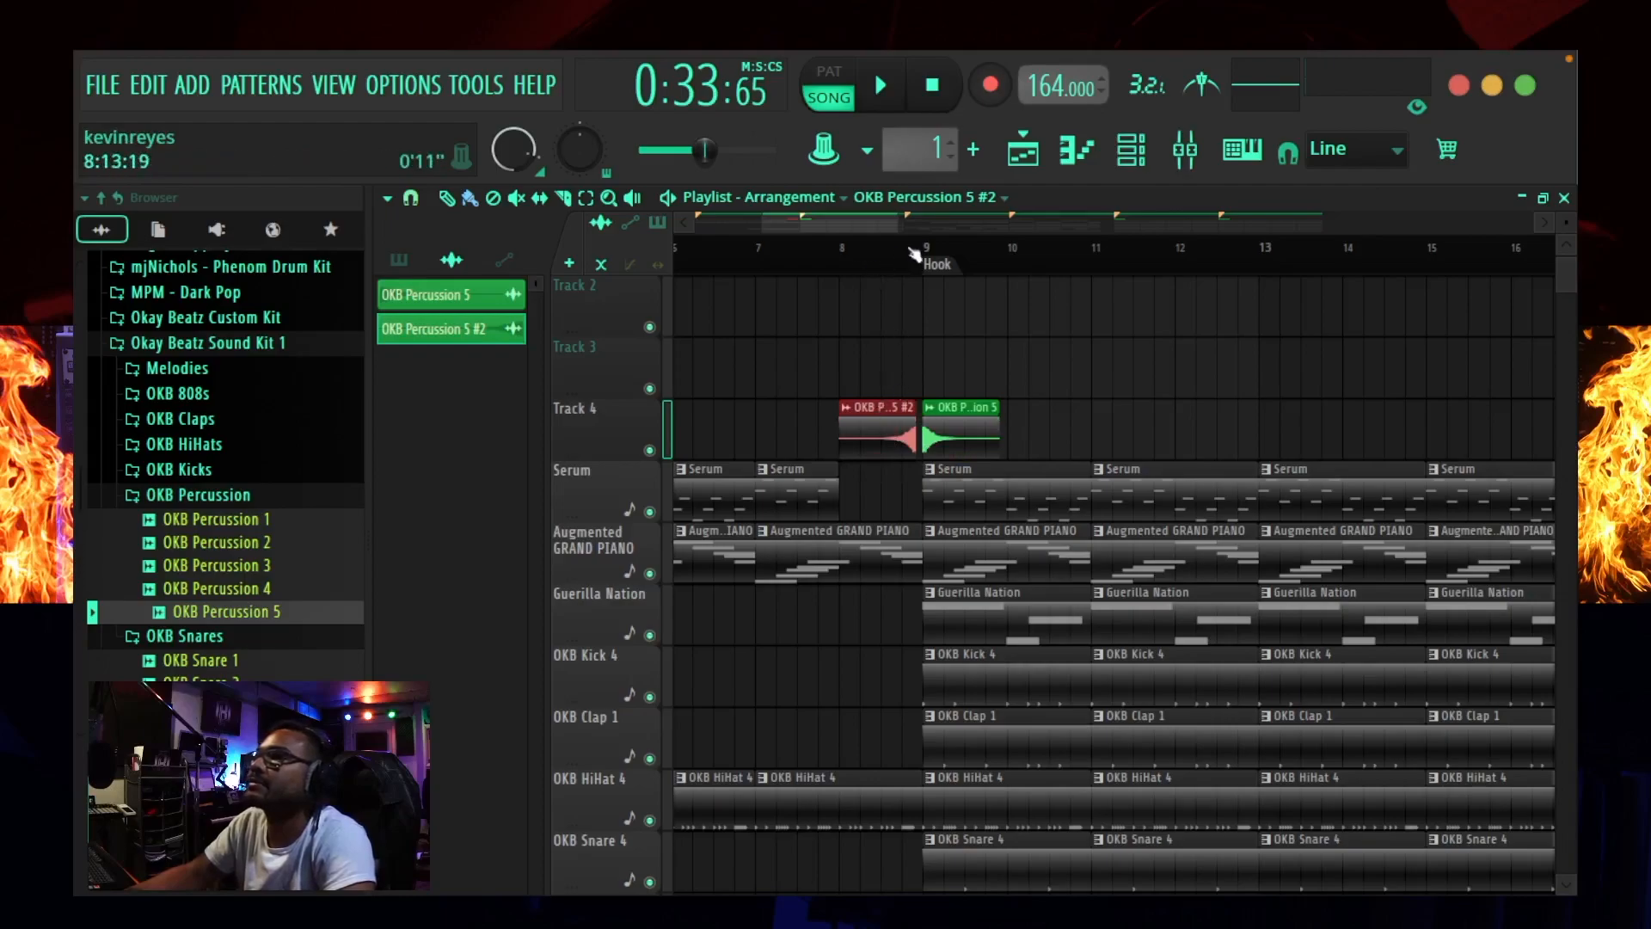
Step: Audition the reversed and forward OKB Percussion 5 clips leading from bar 8 into the Hook
scroll(922, 256, "up", 2)
scroll(922, 256, "up", 1)
left_click(719, 259)
key("space")
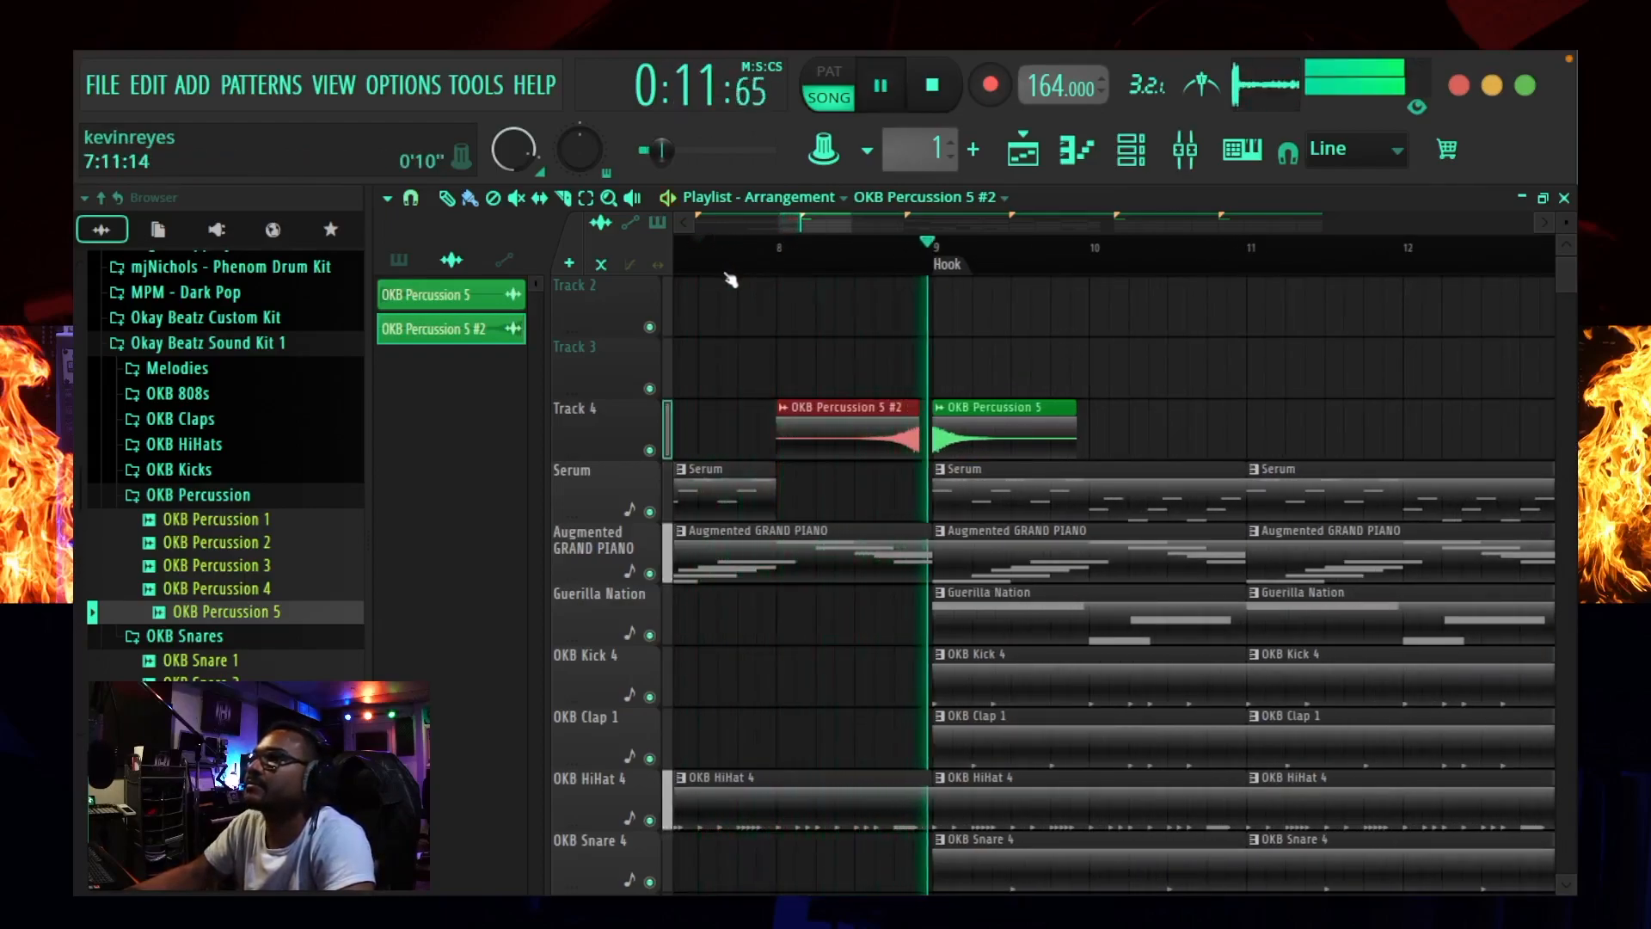
scroll(829, 266, "down", 3)
key("space")
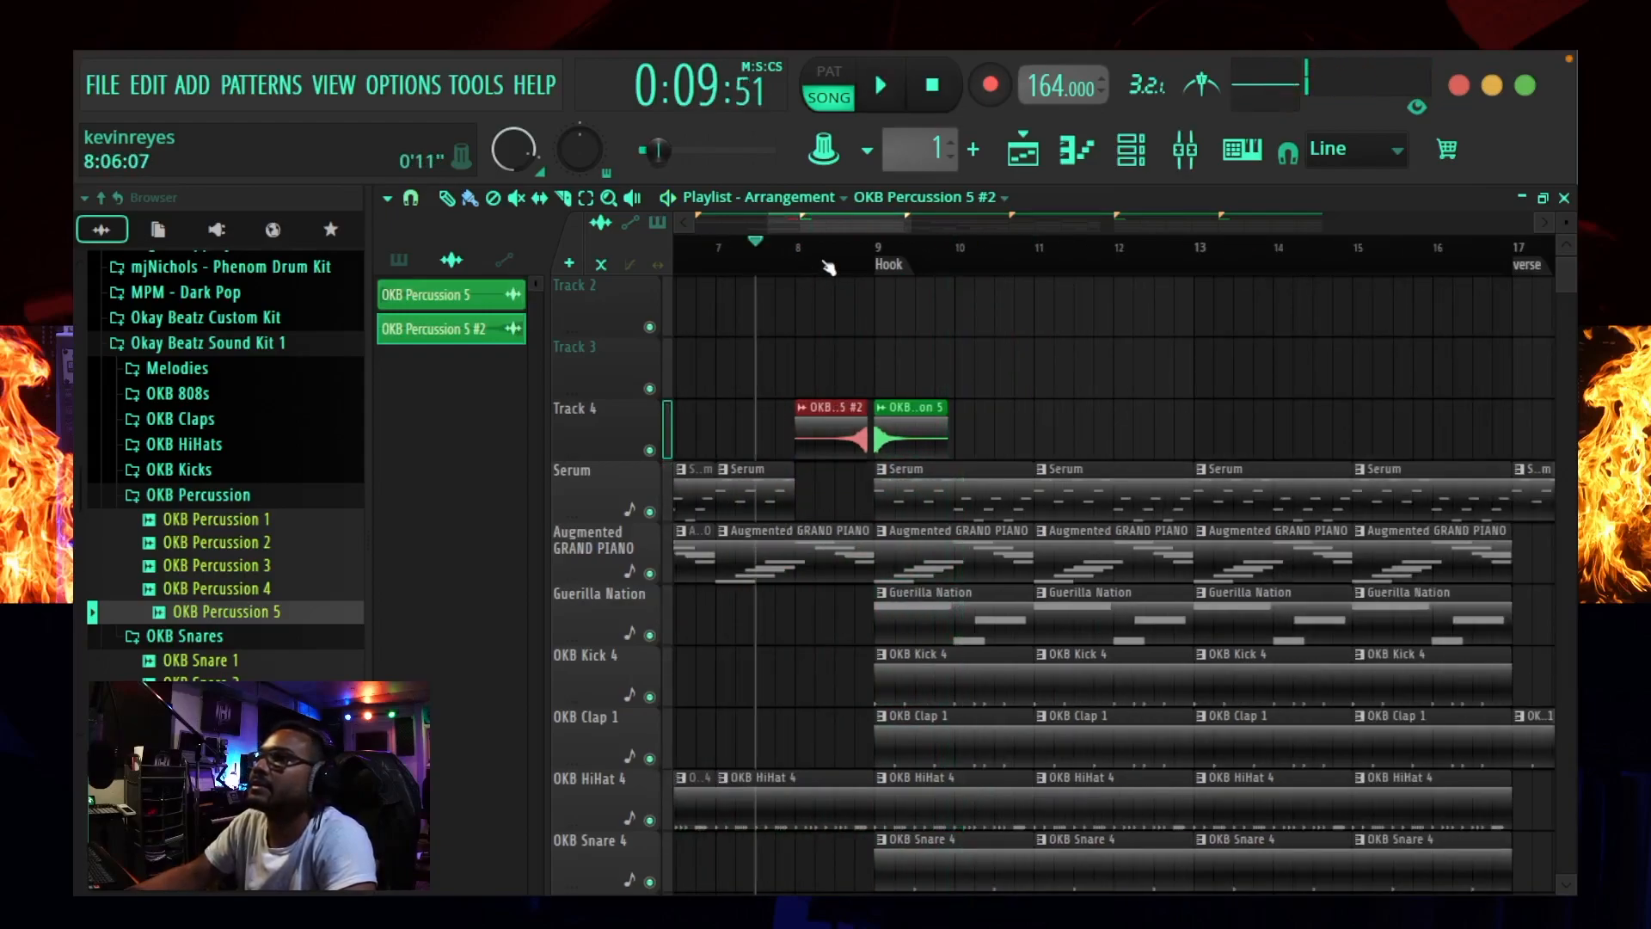
Step: Assign the forward OKB Percussion 5 clip to free mixer track 9 and lower the reversed clip's level on mixer track 8
scroll(829, 266, "down", 4)
double_click(835, 432)
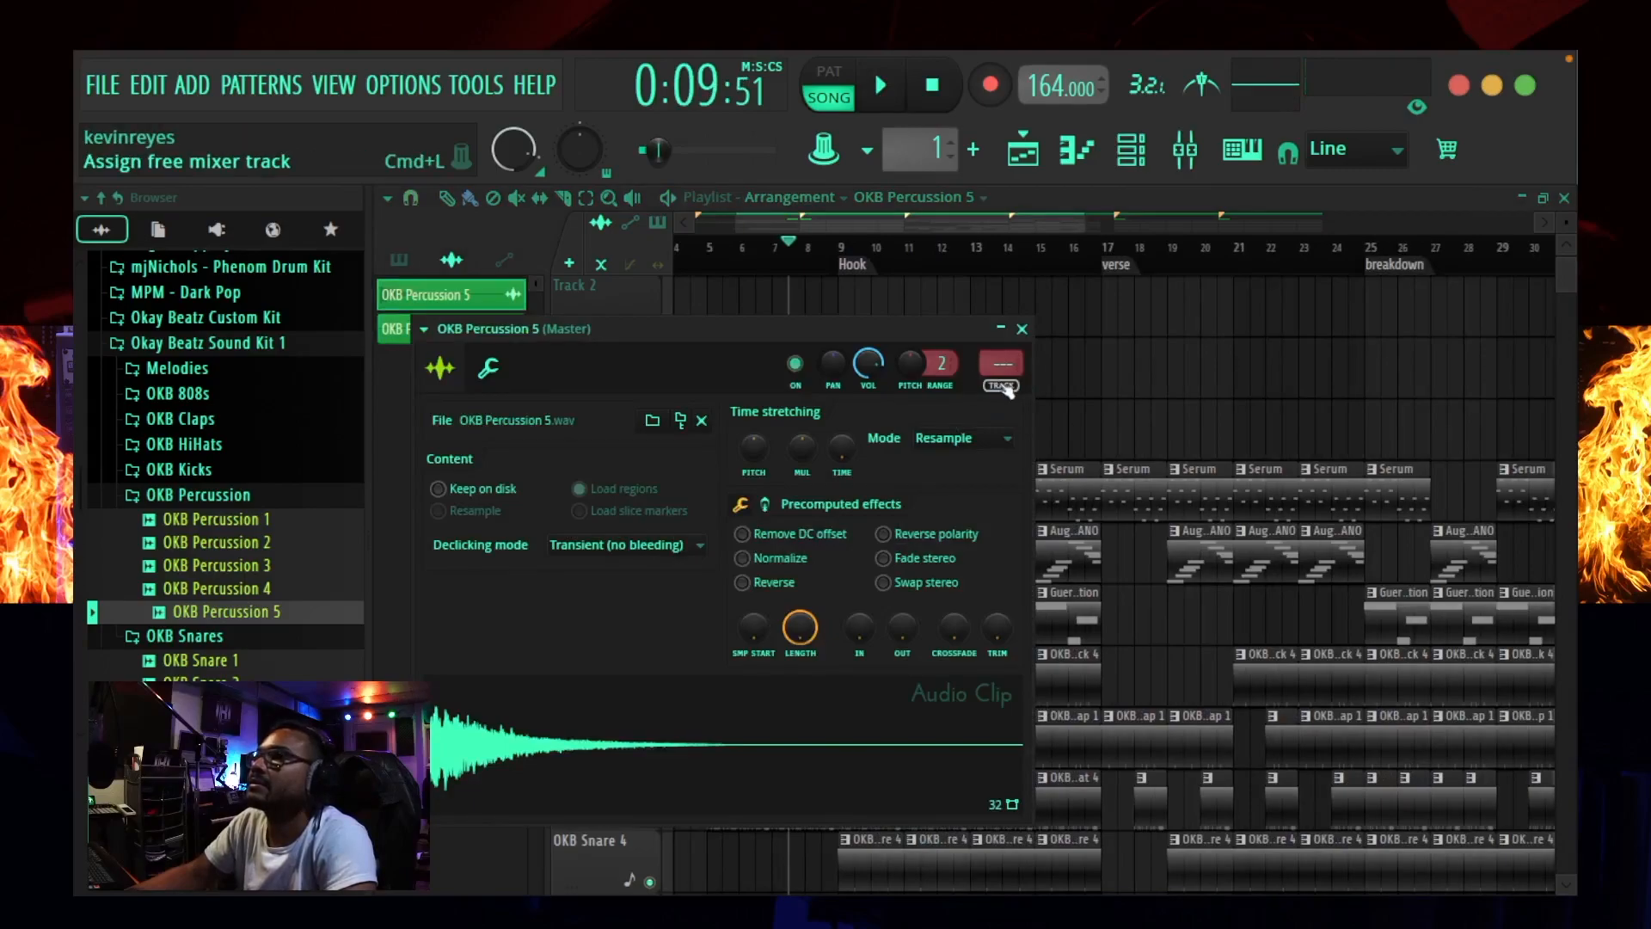
left_click(1013, 387)
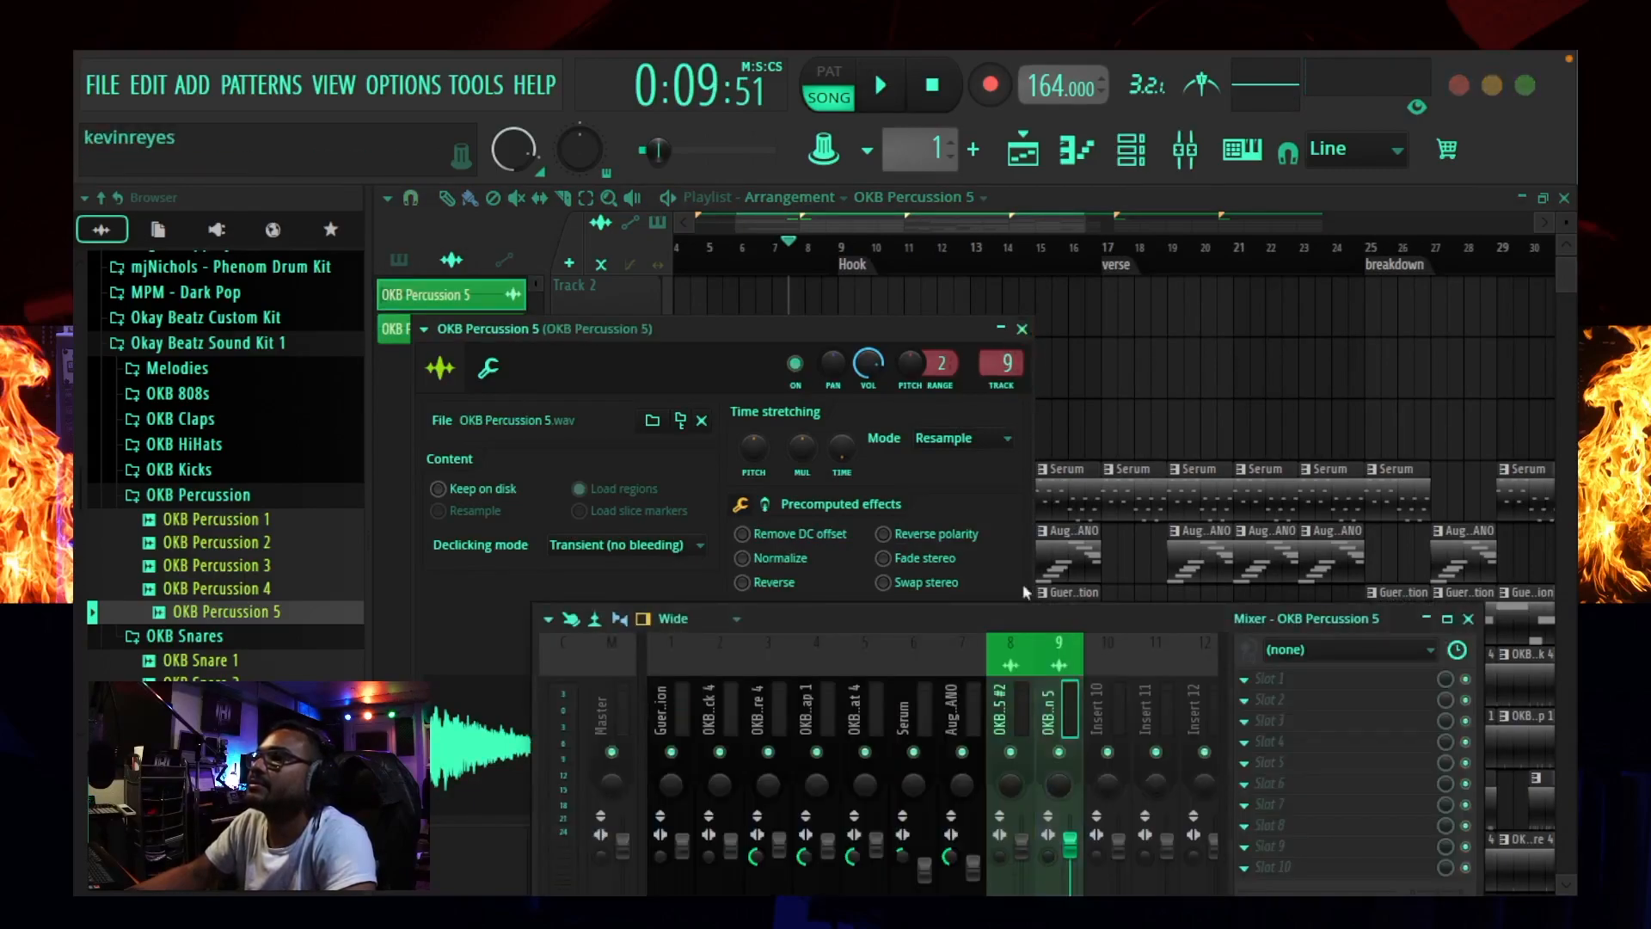
left_click_drag(1059, 609, 1042, 497)
left_click_drag(1000, 688, 1035, 702)
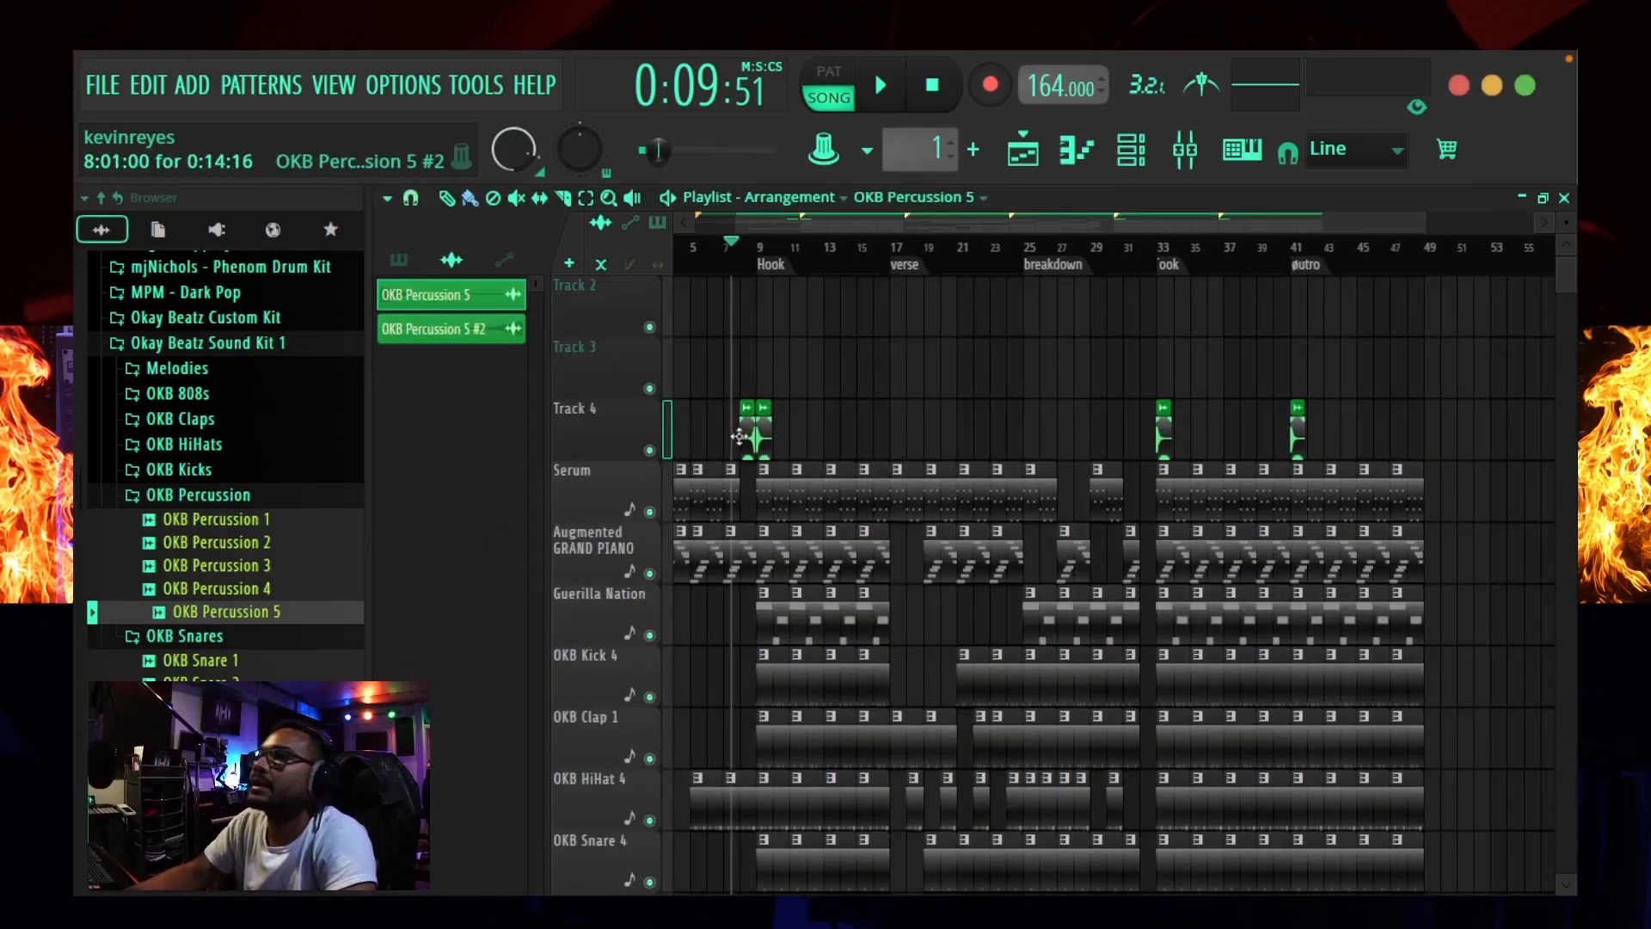
Step: Copy the reversed OKB Percussion 5 clip to bar 32 on Track 4 and audition the transition into bar 33
left_click_drag(761, 439, 1094, 441)
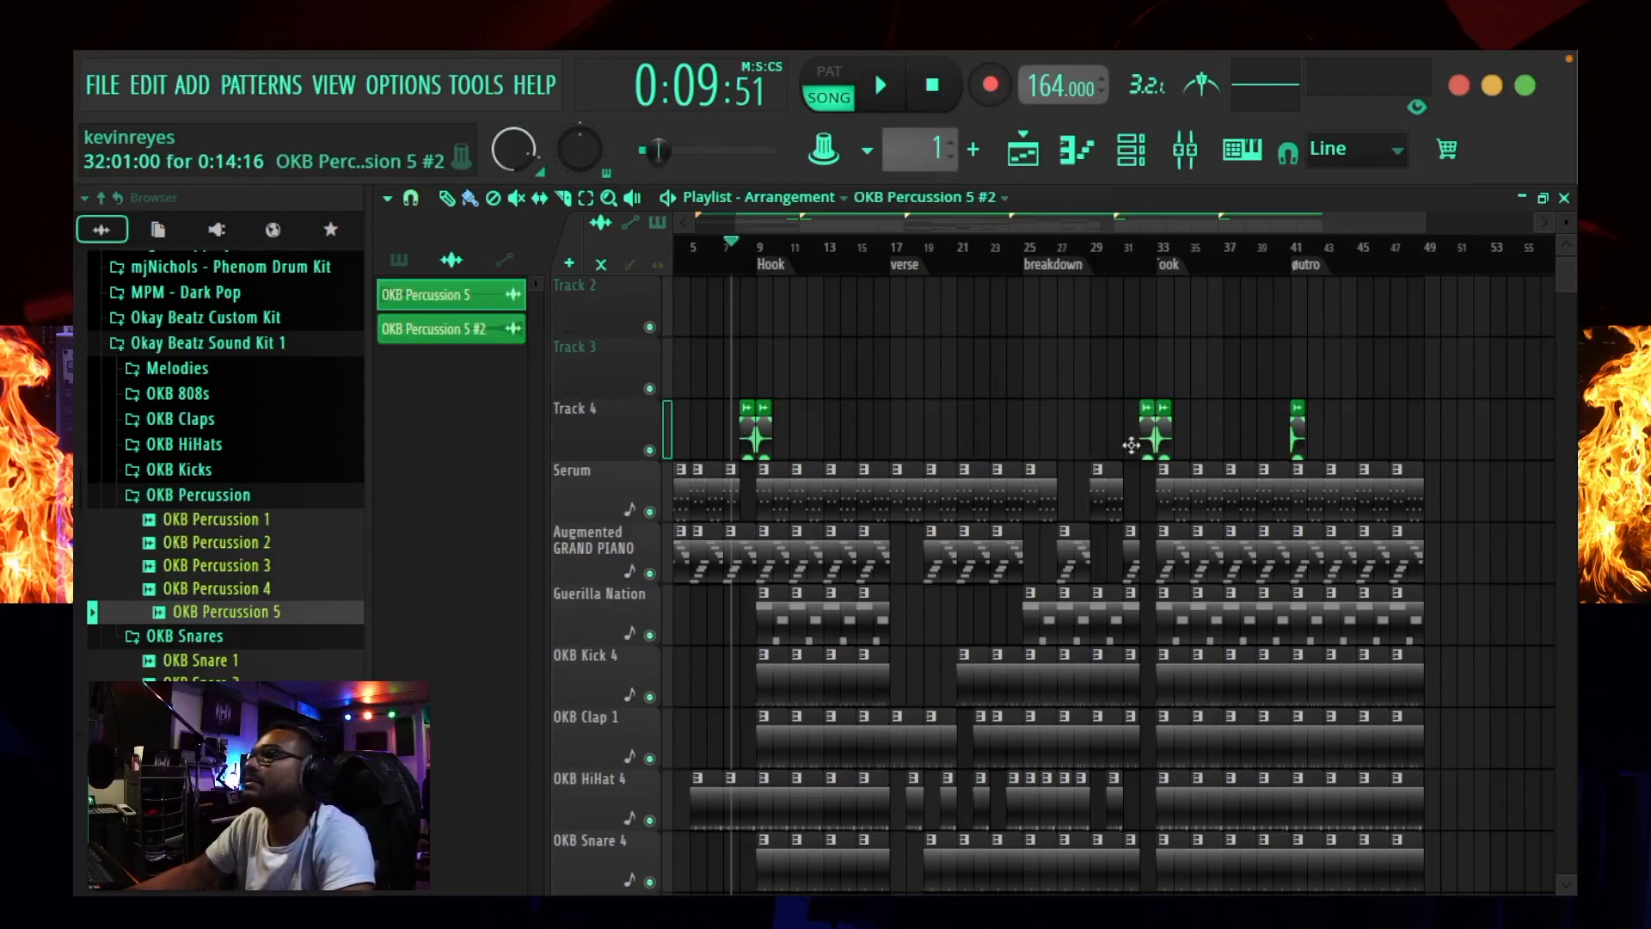
left_click(1143, 261)
scroll(1213, 274, "up", 3)
key("space")
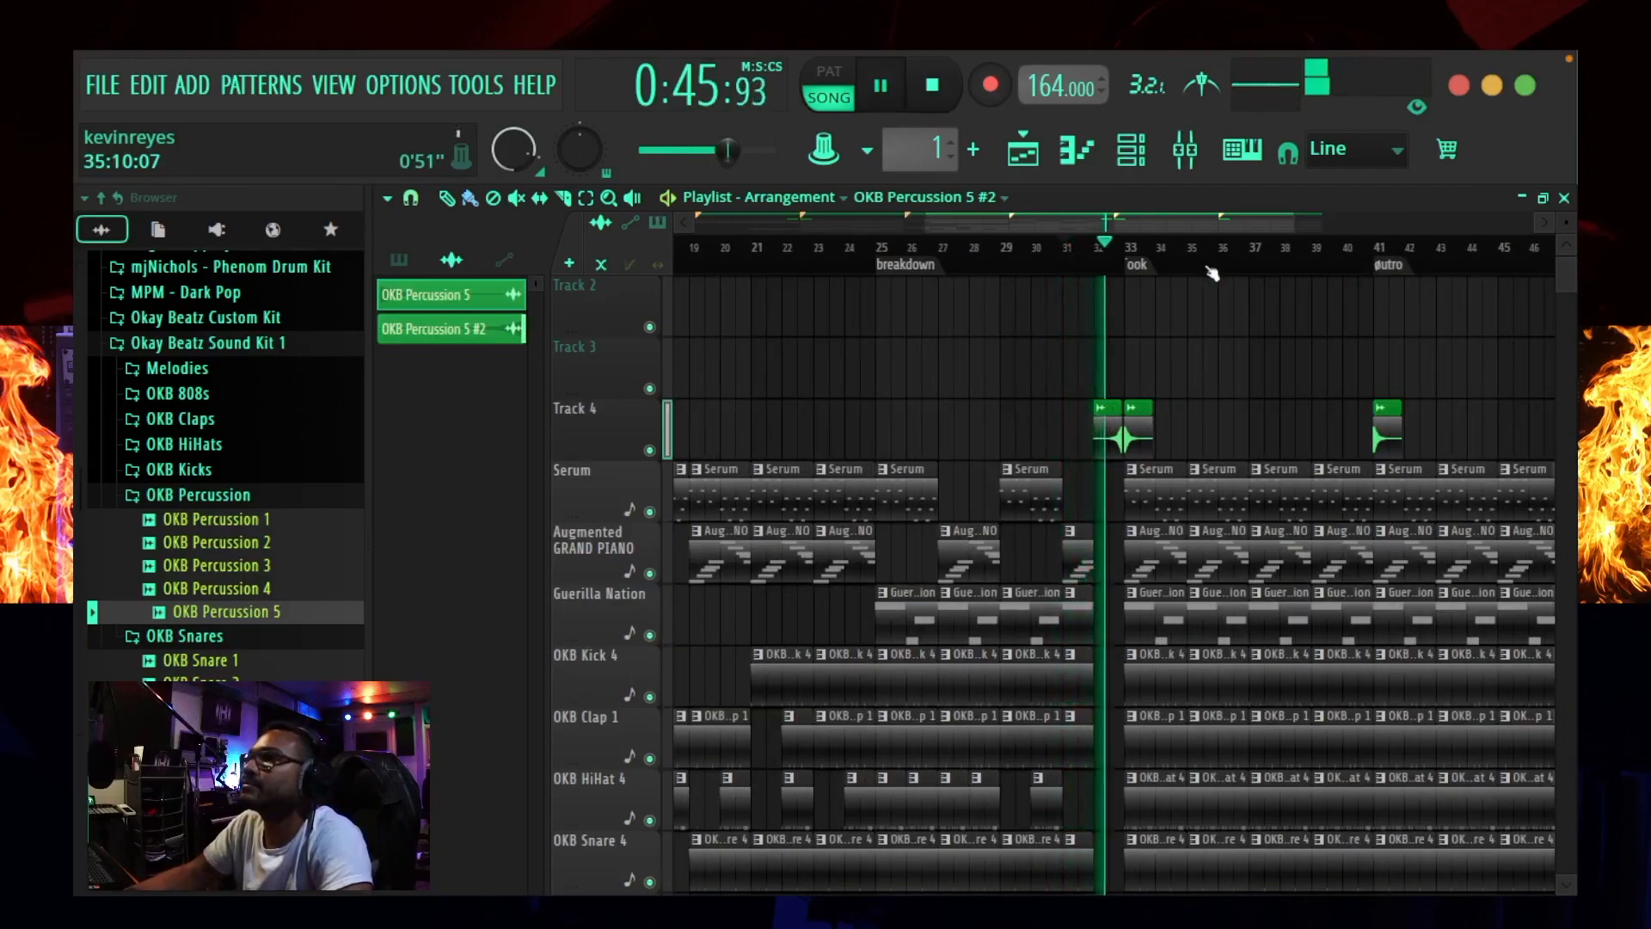
scroll(1118, 273, "down", 4)
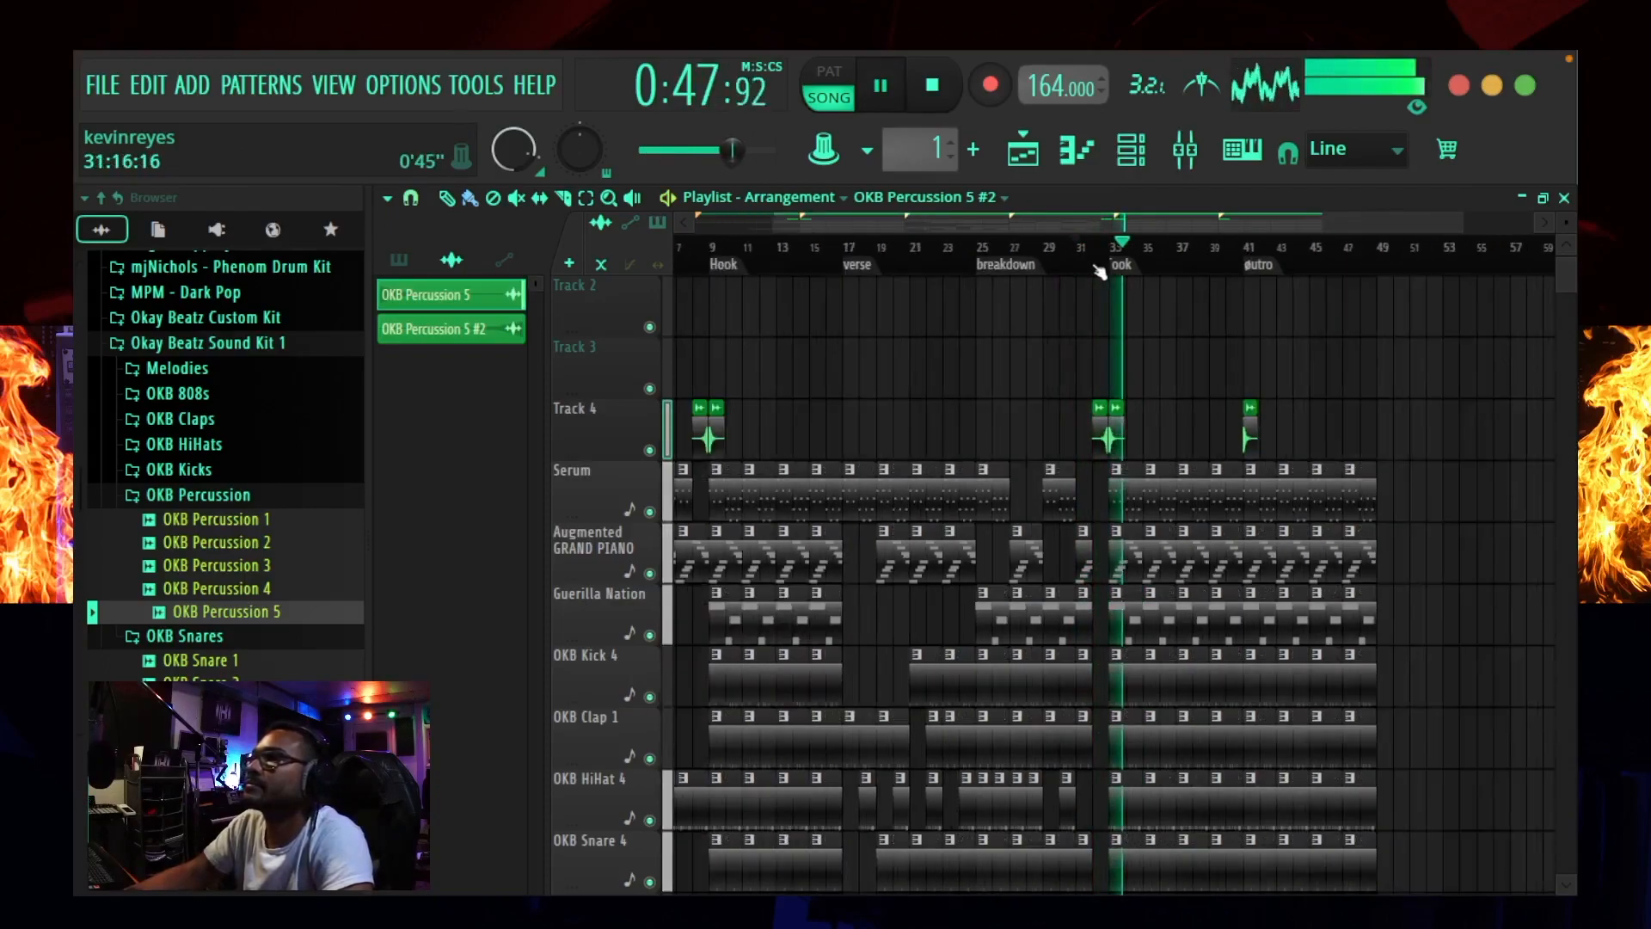
key("space")
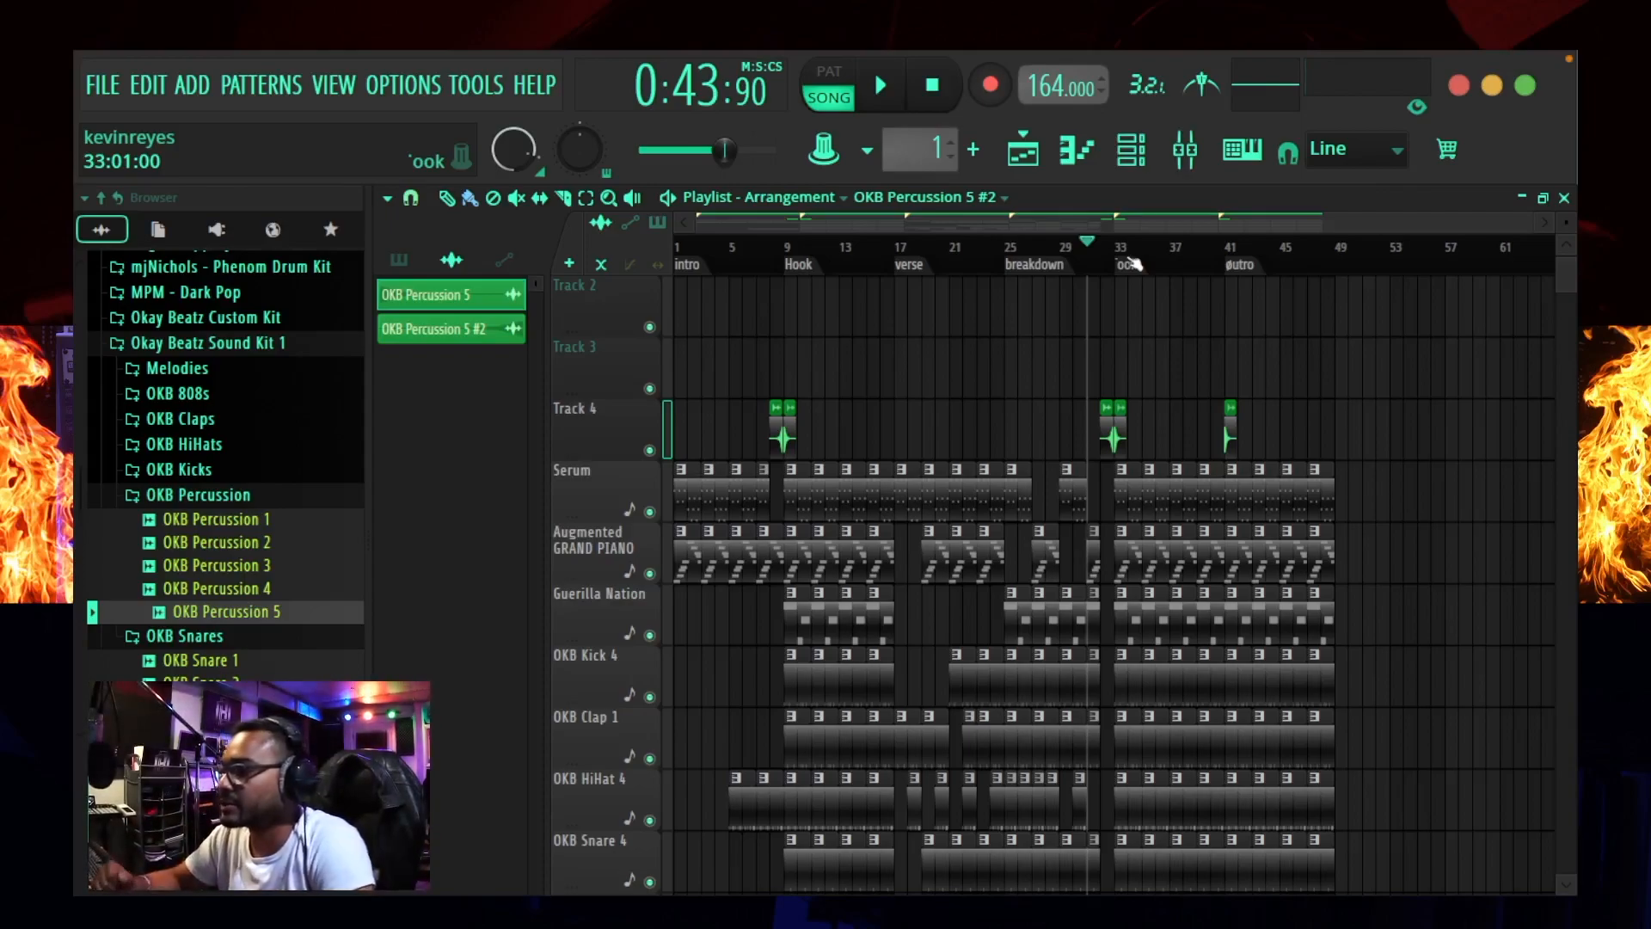
Step: Browse the MPM - Dark Pop drum Impacts and preview the Shattered, Slammed, Snakes - Part_1 and Snakes samples
left_click(184, 636)
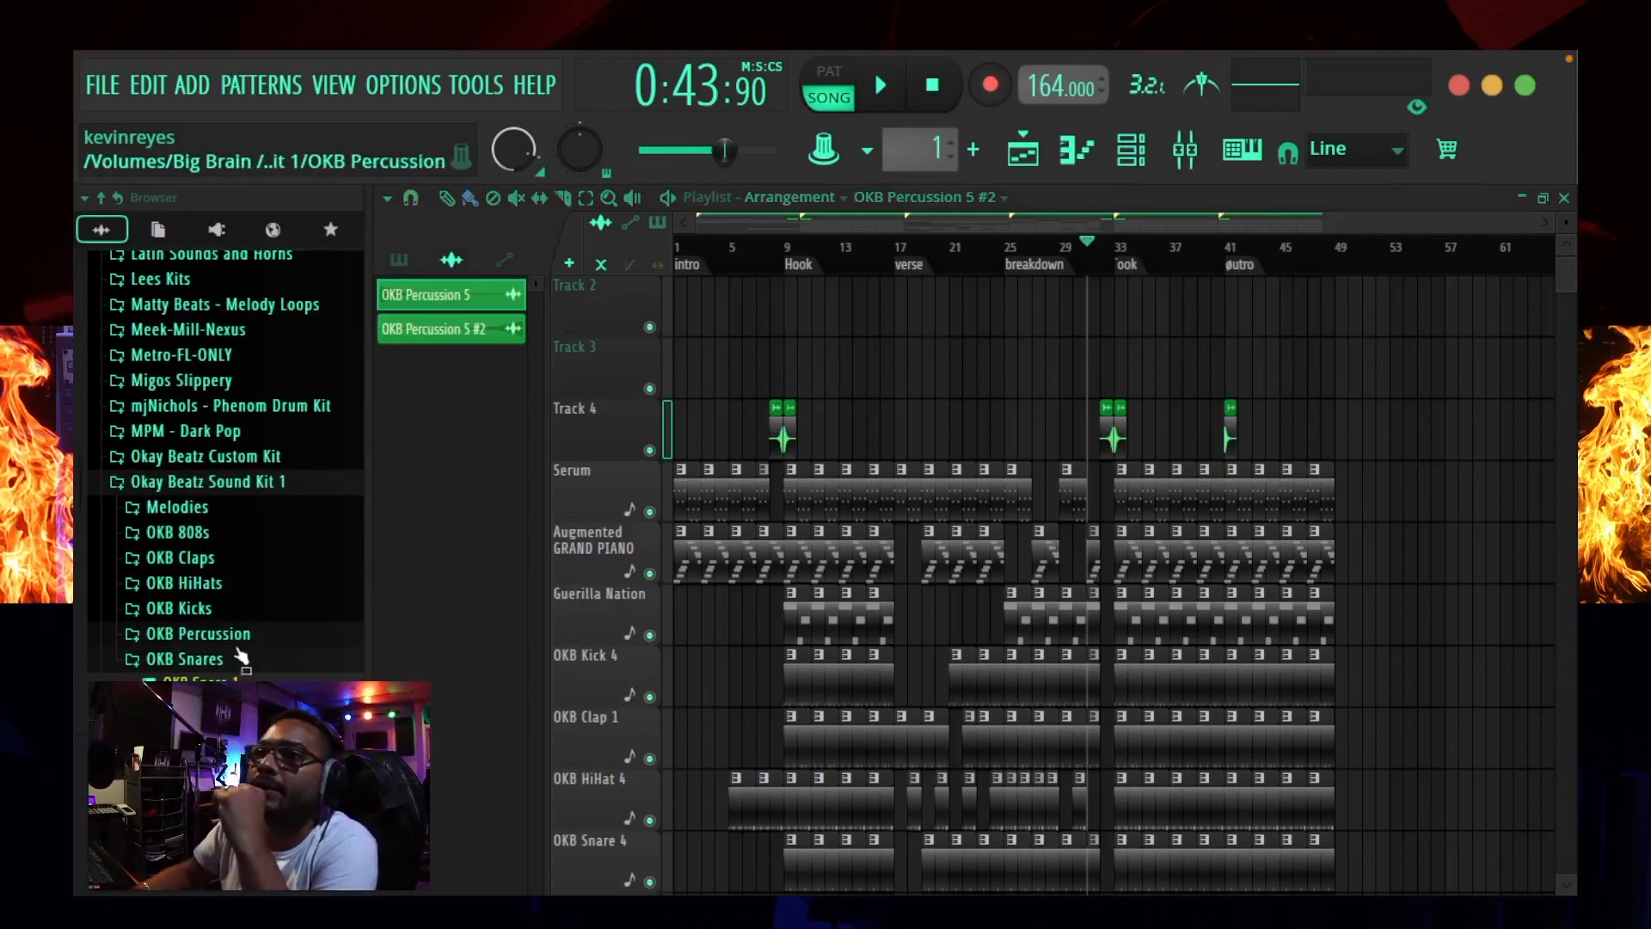
left_click(225, 589)
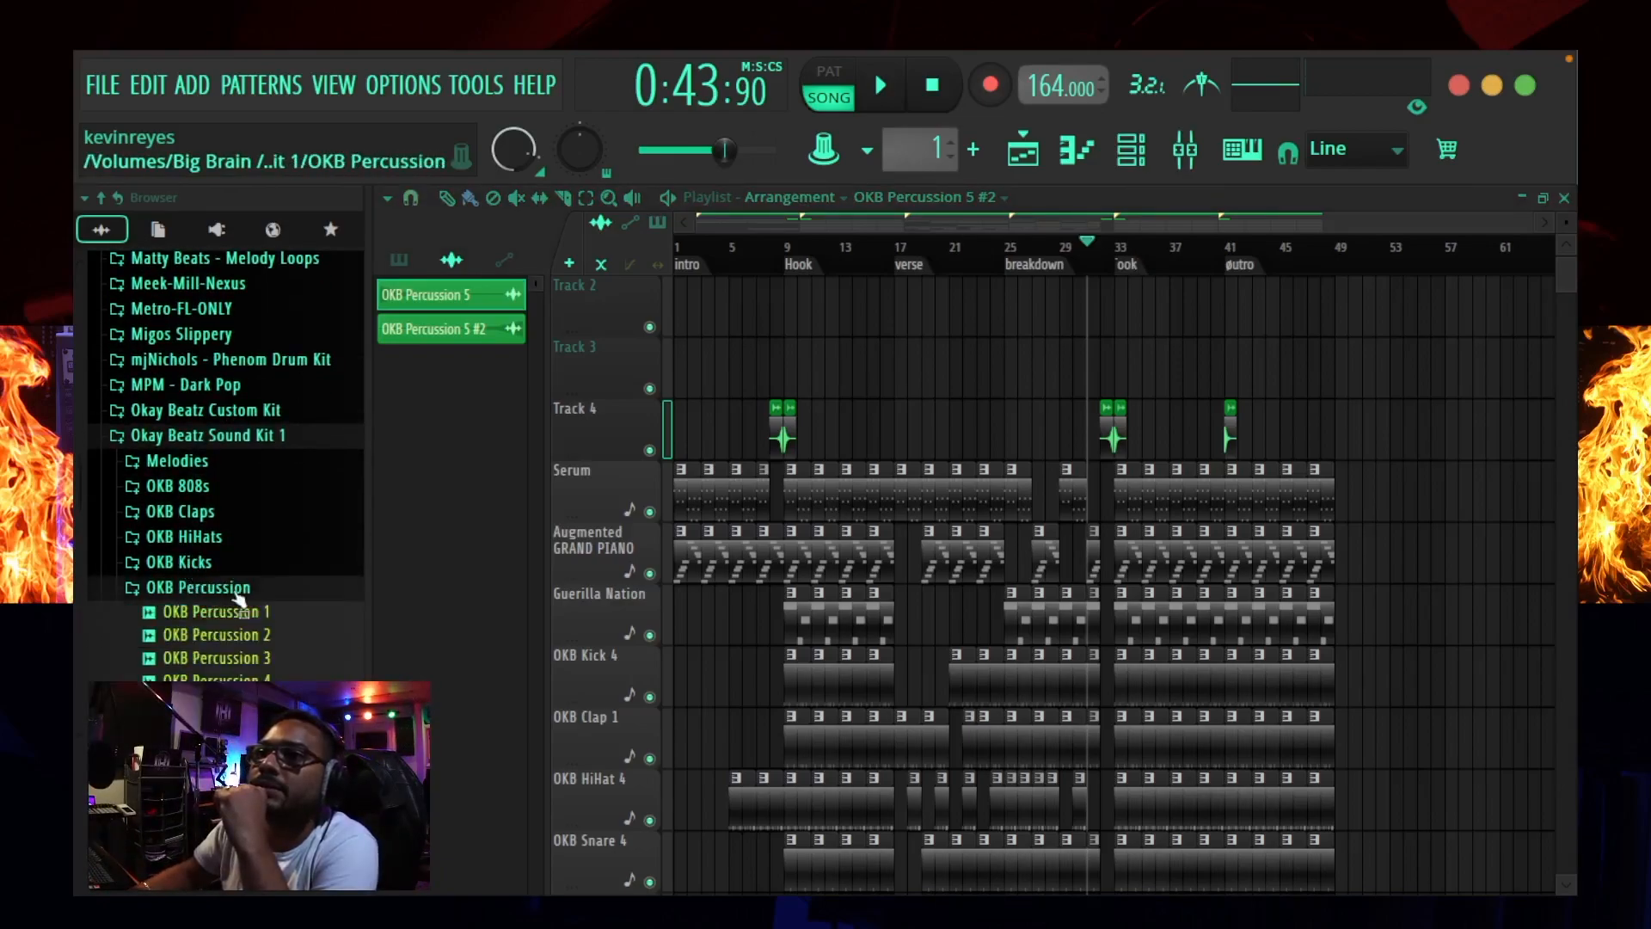
scroll(232, 550, "up", 2)
left_click(229, 524)
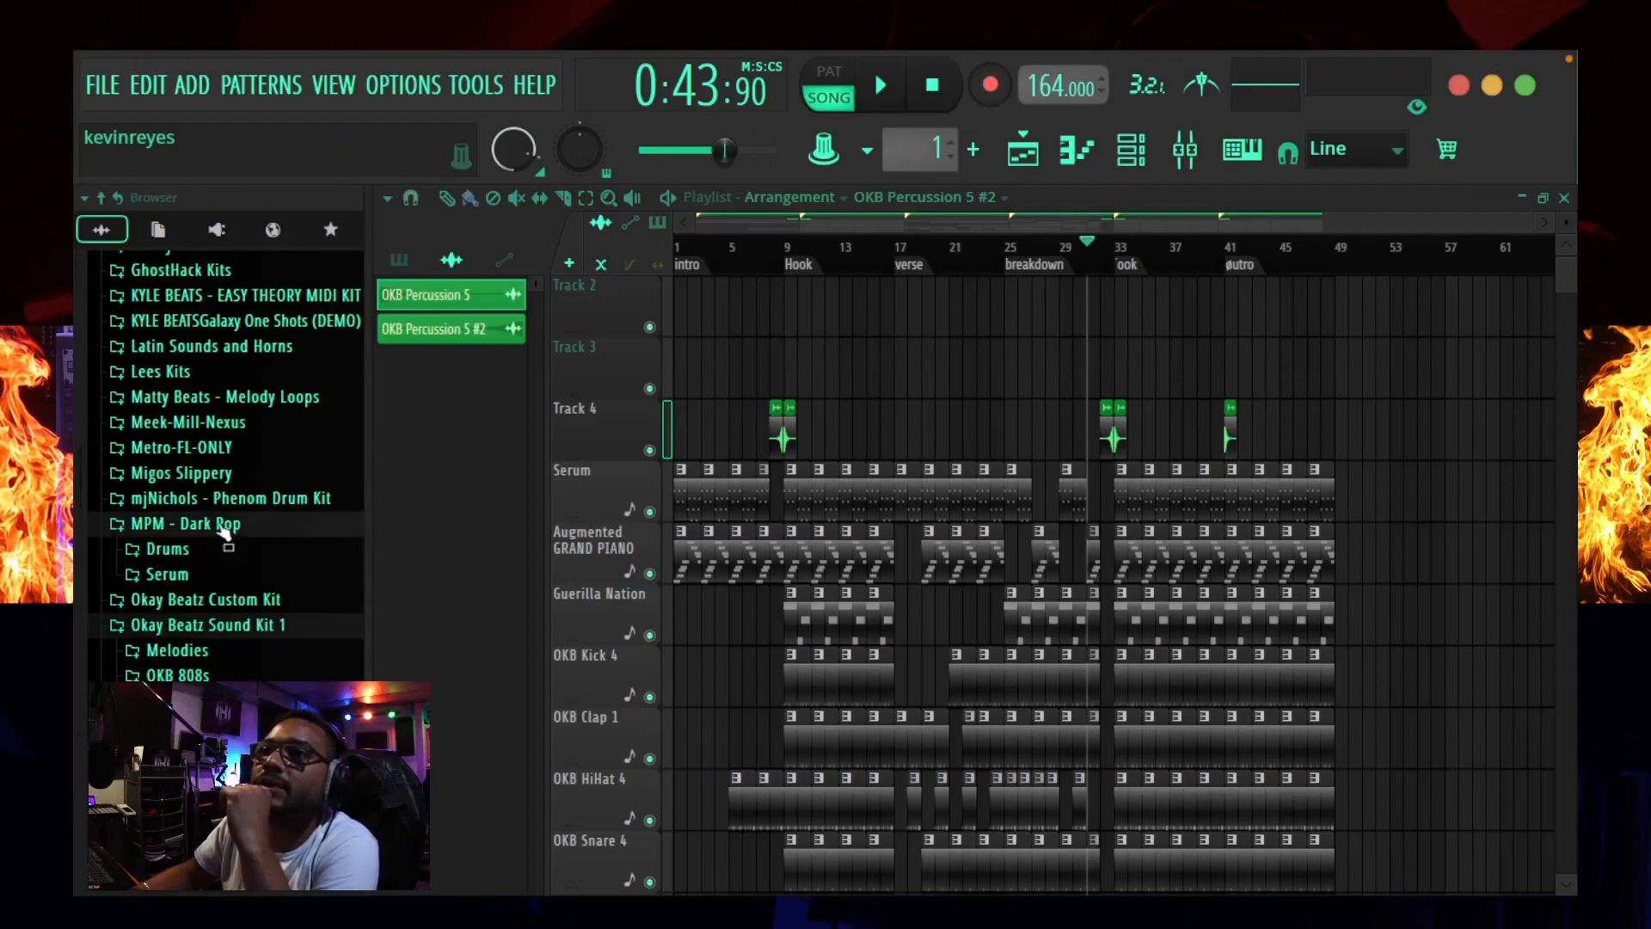
left_click(189, 555)
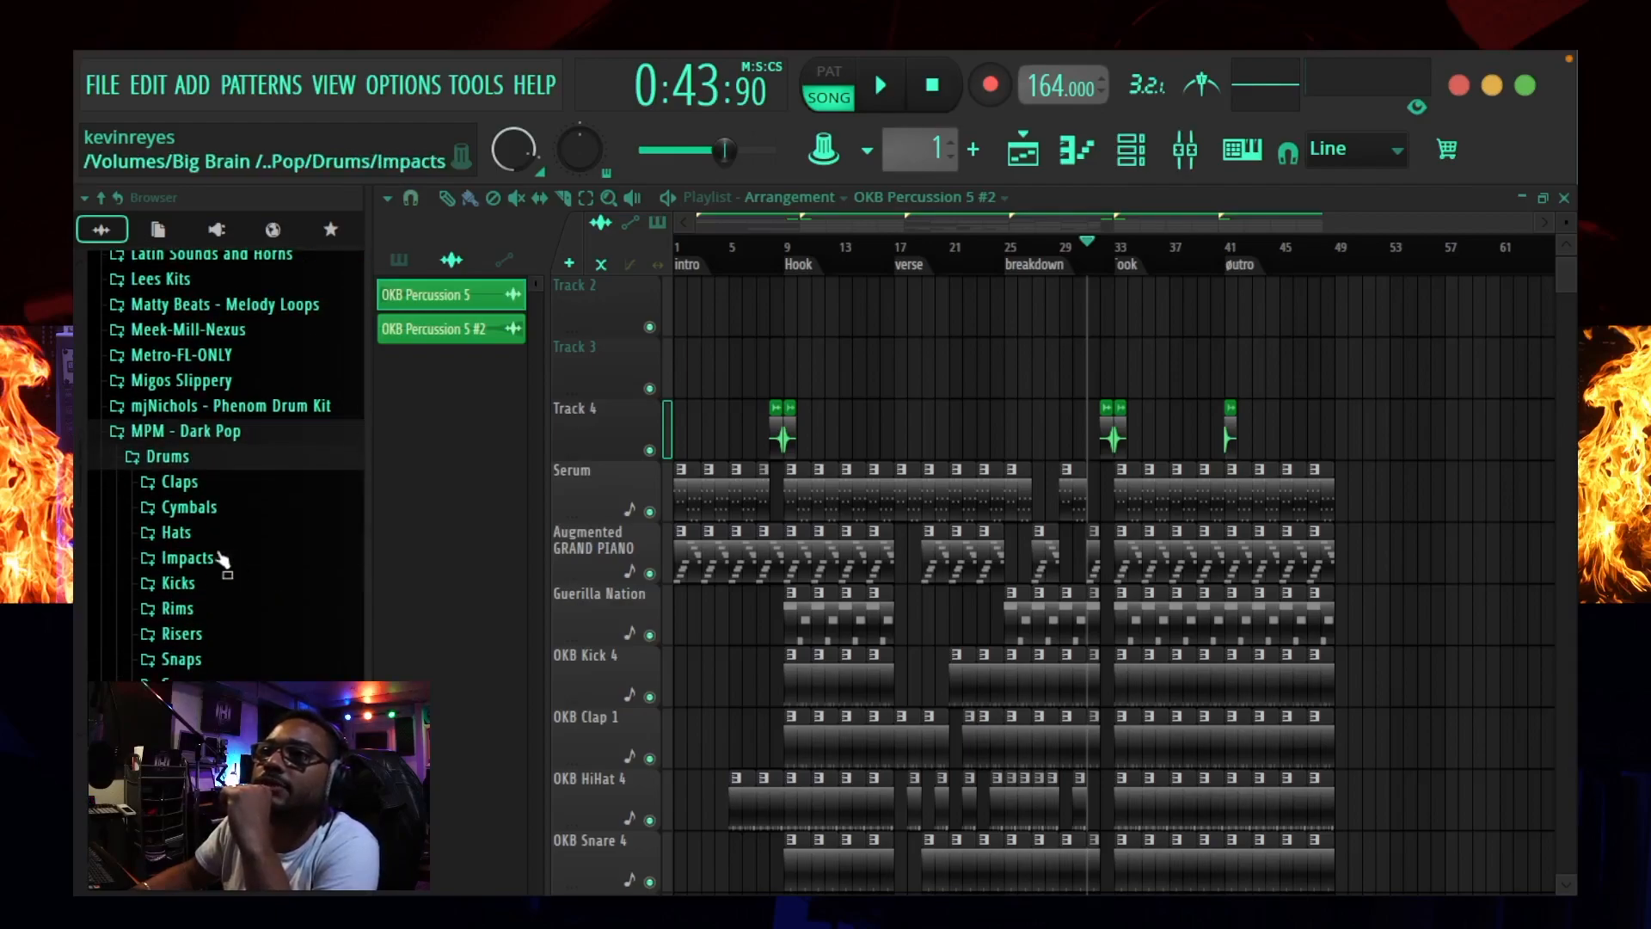
left_click(219, 549)
left_click(245, 582)
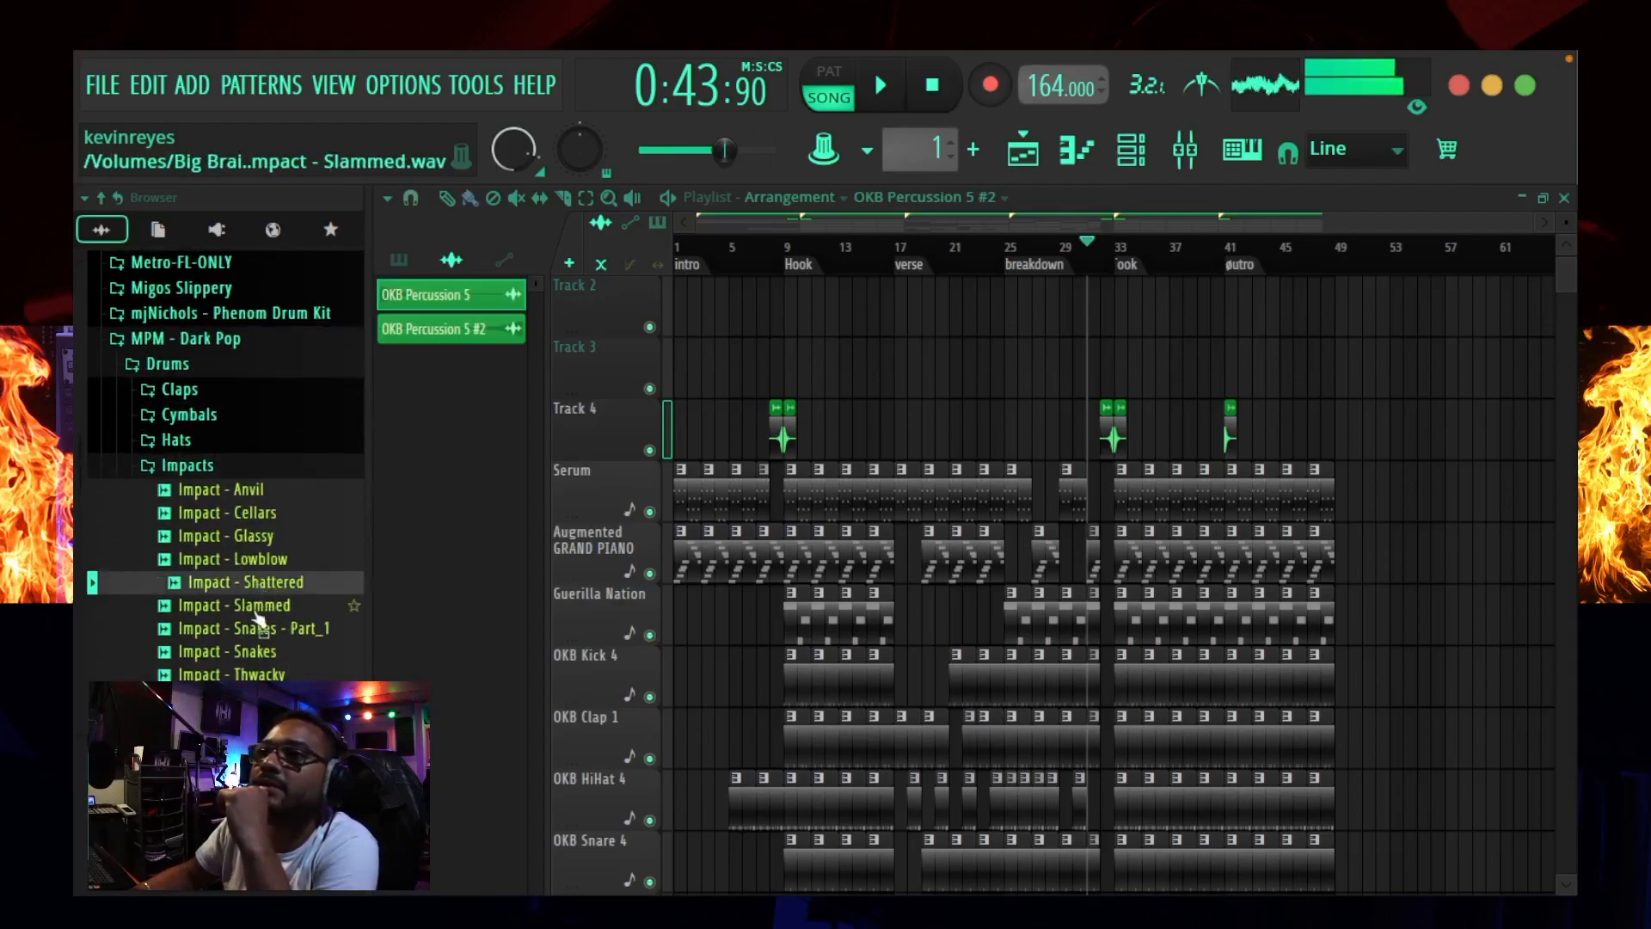
left_click(251, 605)
left_click(256, 631)
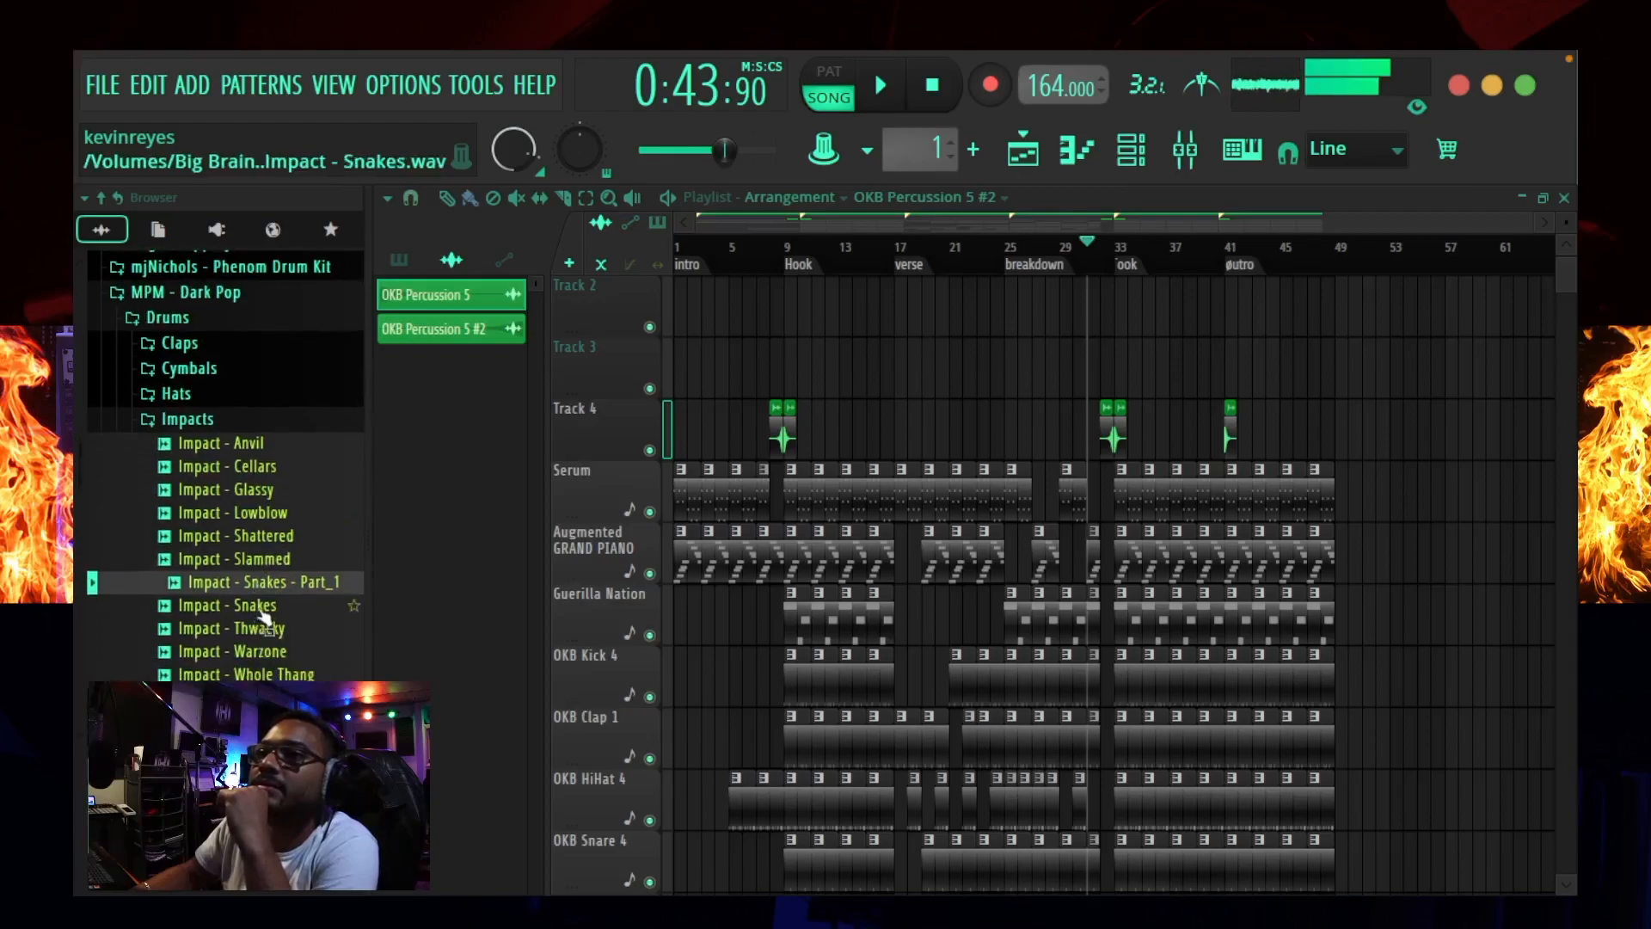
left_click(264, 608)
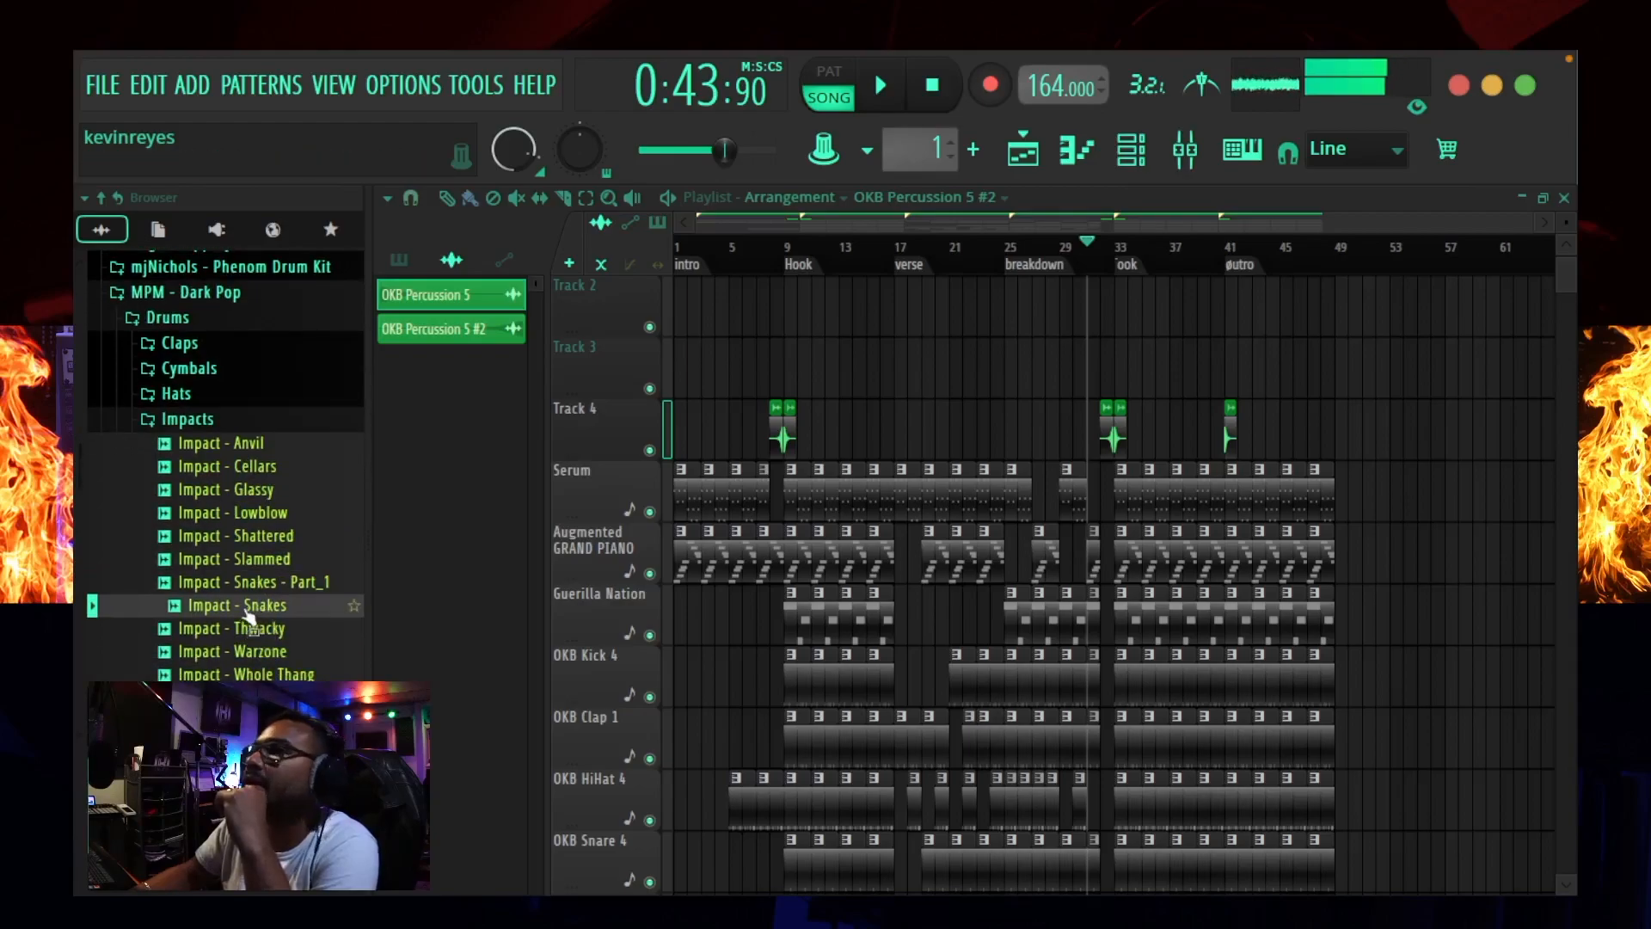
Step: Place Impact - Snakes on Track 4 at bar 21 and set its clip gain to -3.7 dB
left_click_drag(247, 616, 813, 451)
mouse_move(969, 416)
left_mouse_down()
mouse_move(943, 420)
mouse_move(959, 416)
left_mouse_up()
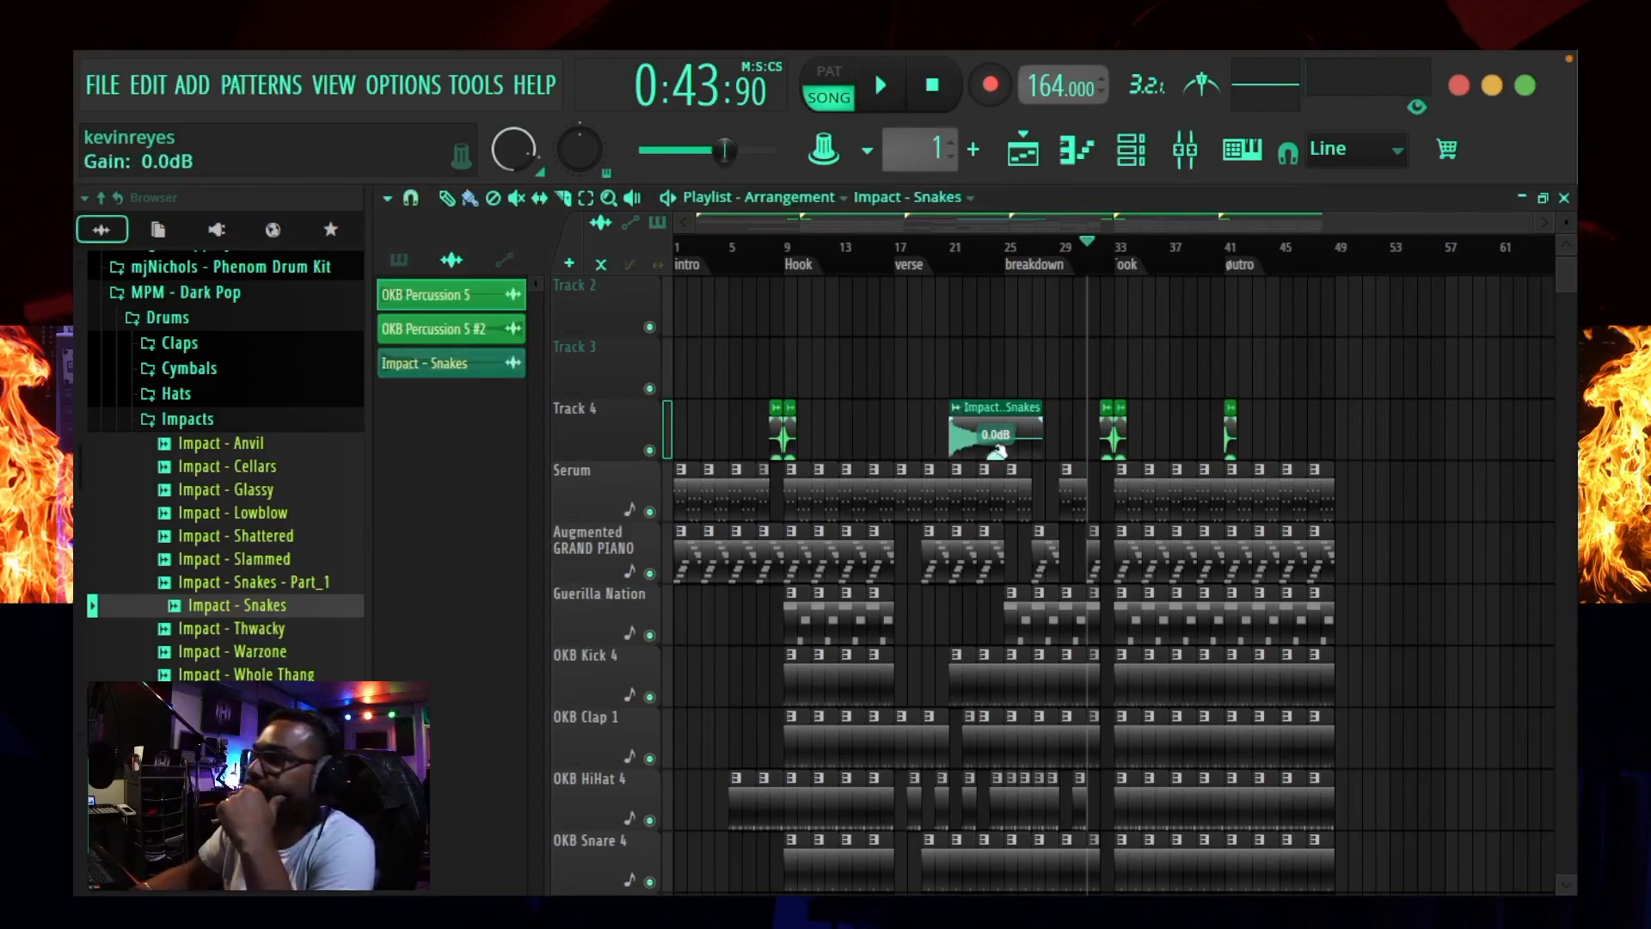
left_click_drag(996, 456, 996, 455)
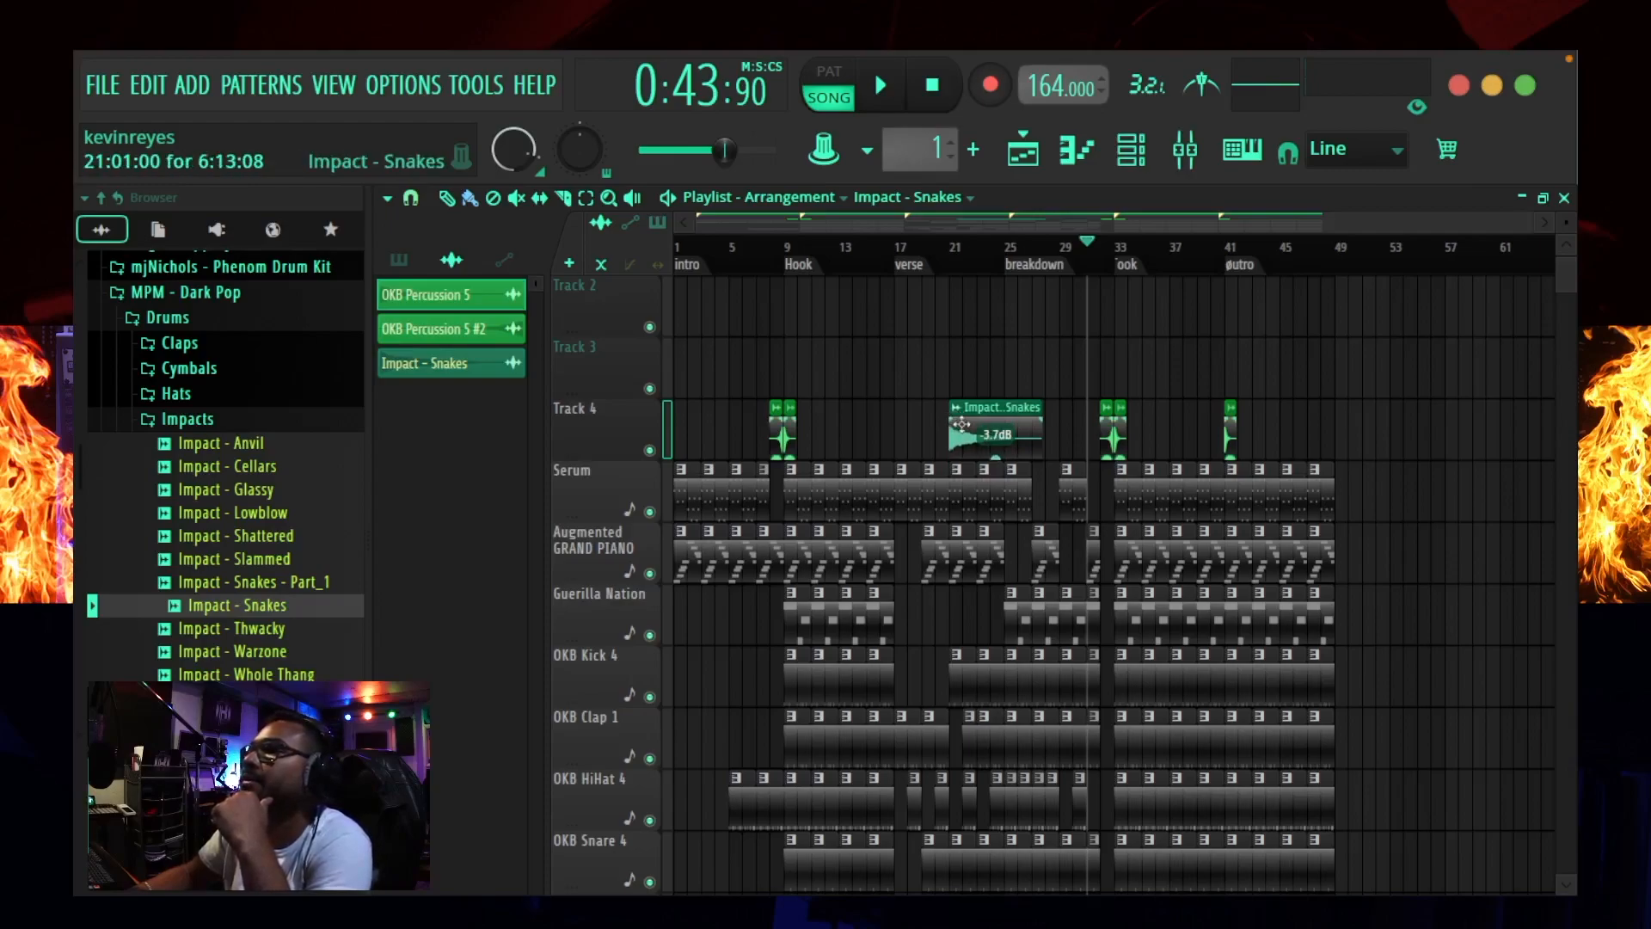
Step: Assign Impact - Snakes to free mixer track 10, lower its level and set its stereo separation to 77% separated
double_click(961, 424)
left_click(1064, 452)
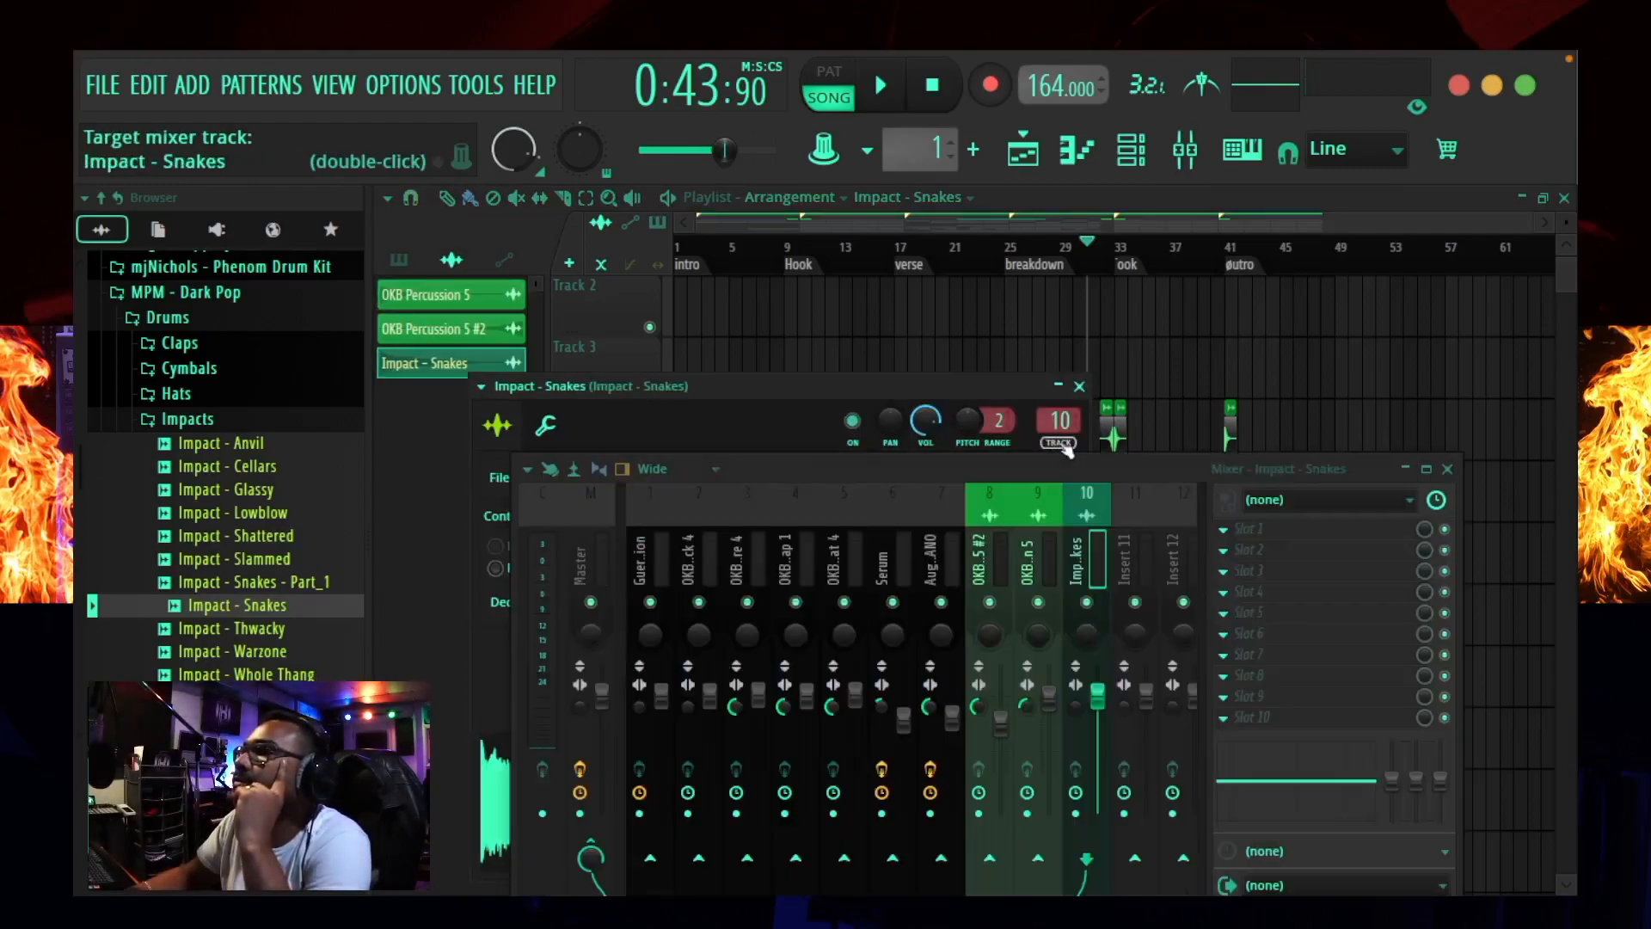
left_click_drag(1095, 686, 1097, 705)
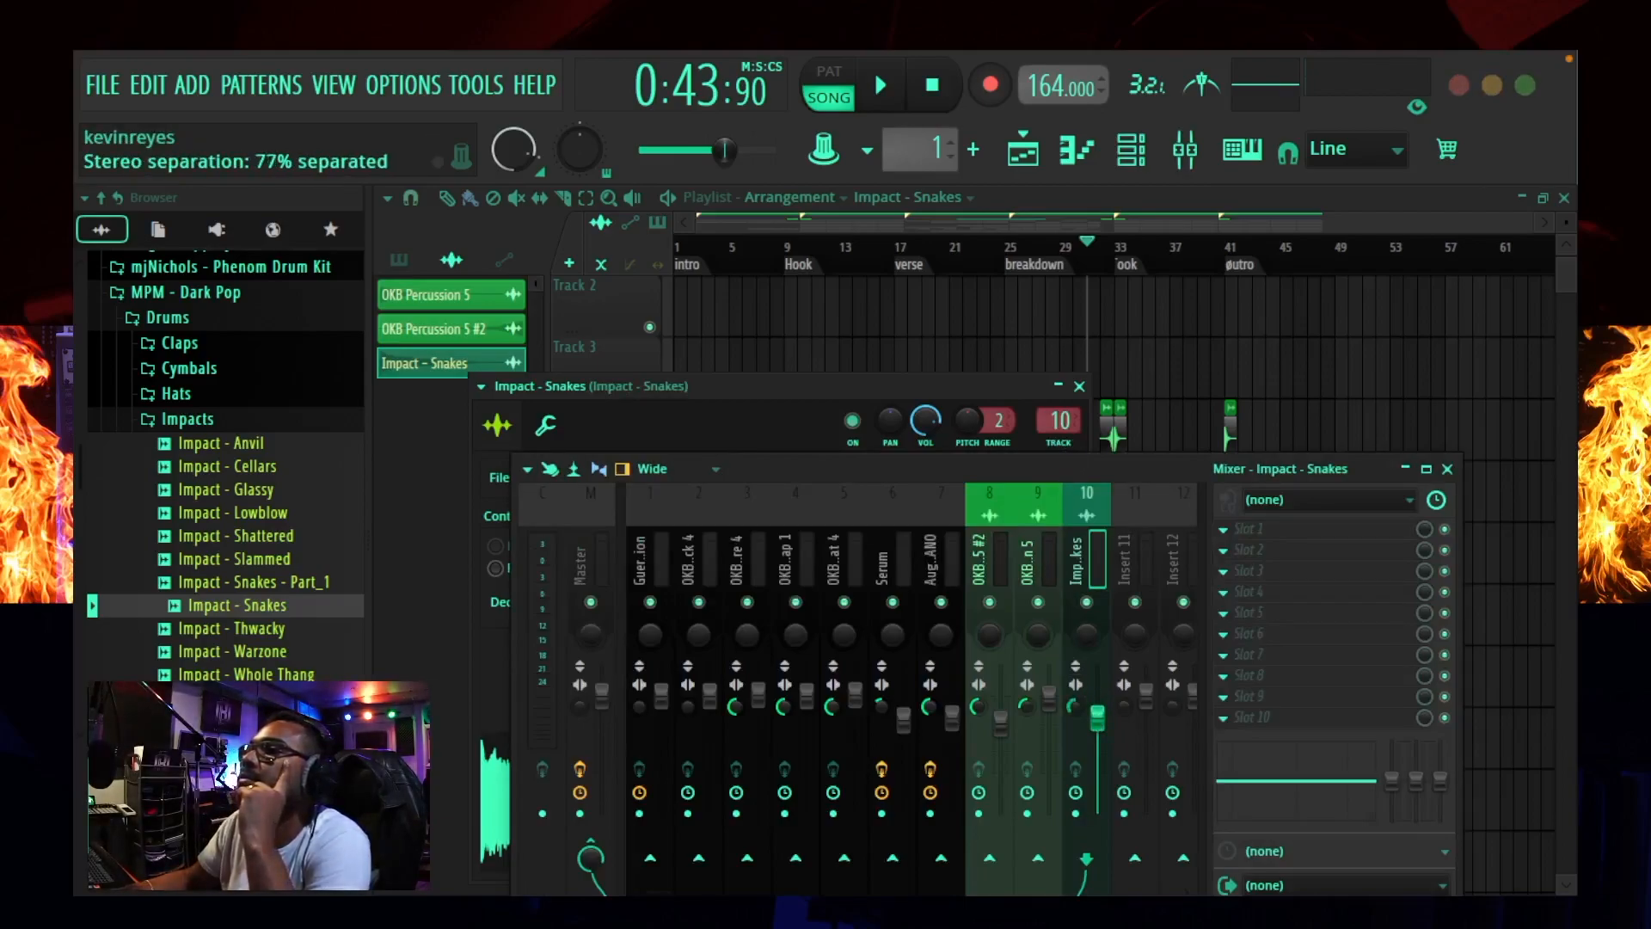
left_click(1037, 196)
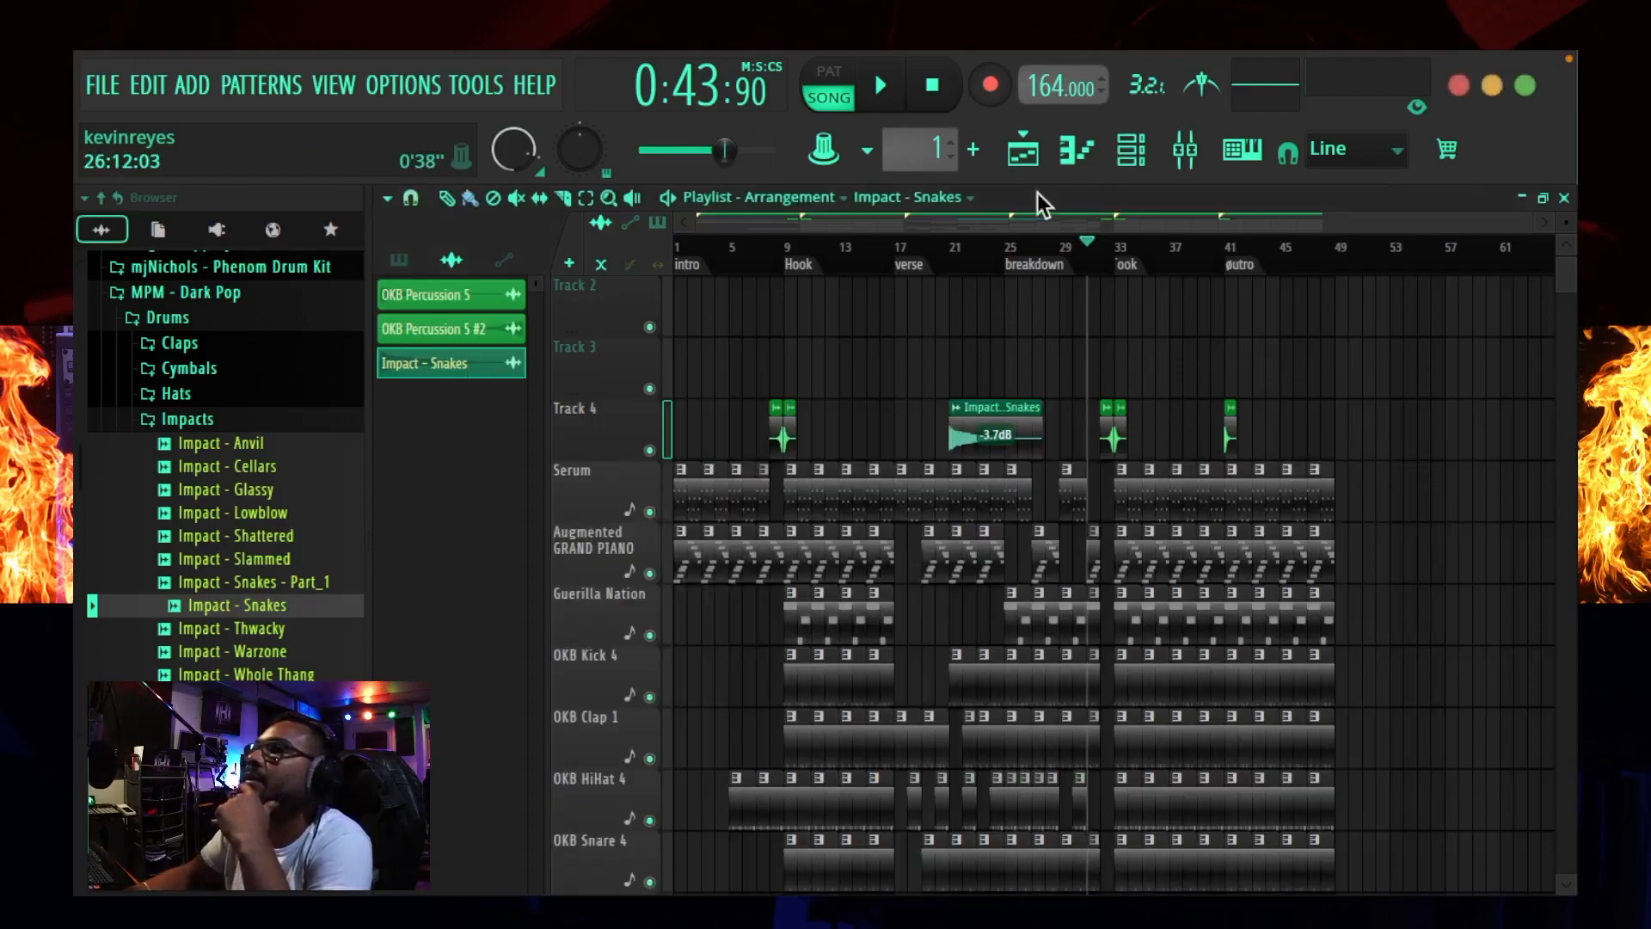
Step: Audition the verse, move the Impact - Snakes clip to bar 20 and set its clip gain to -3.9 dB
left_click(888, 266)
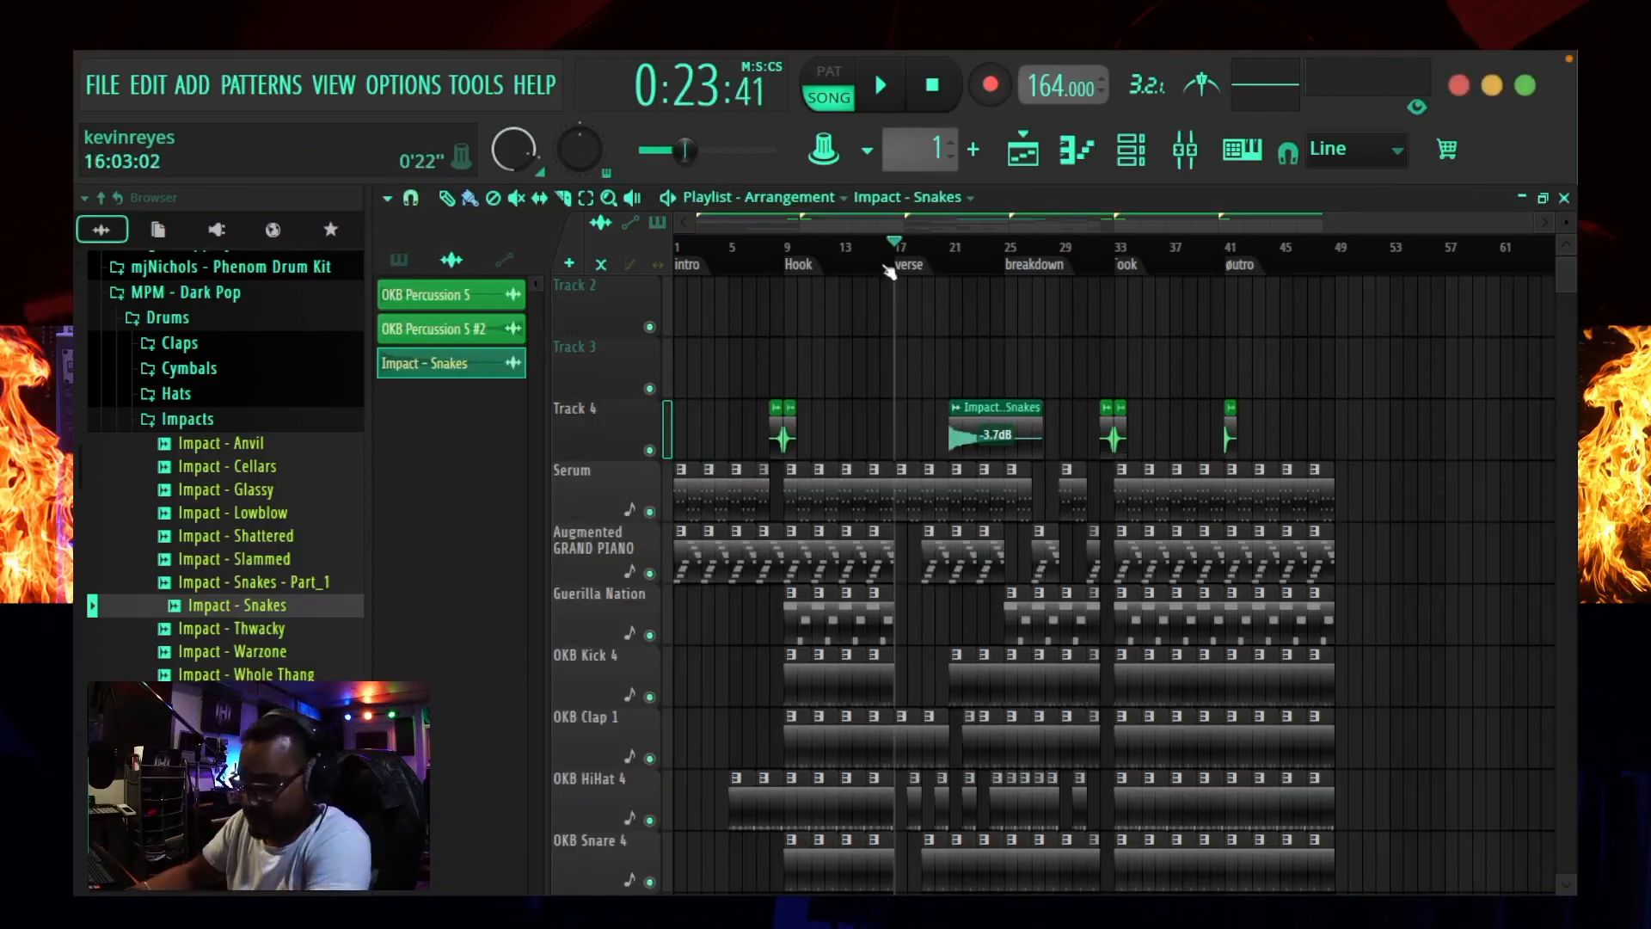
key("space")
left_click_drag(989, 434, 980, 439)
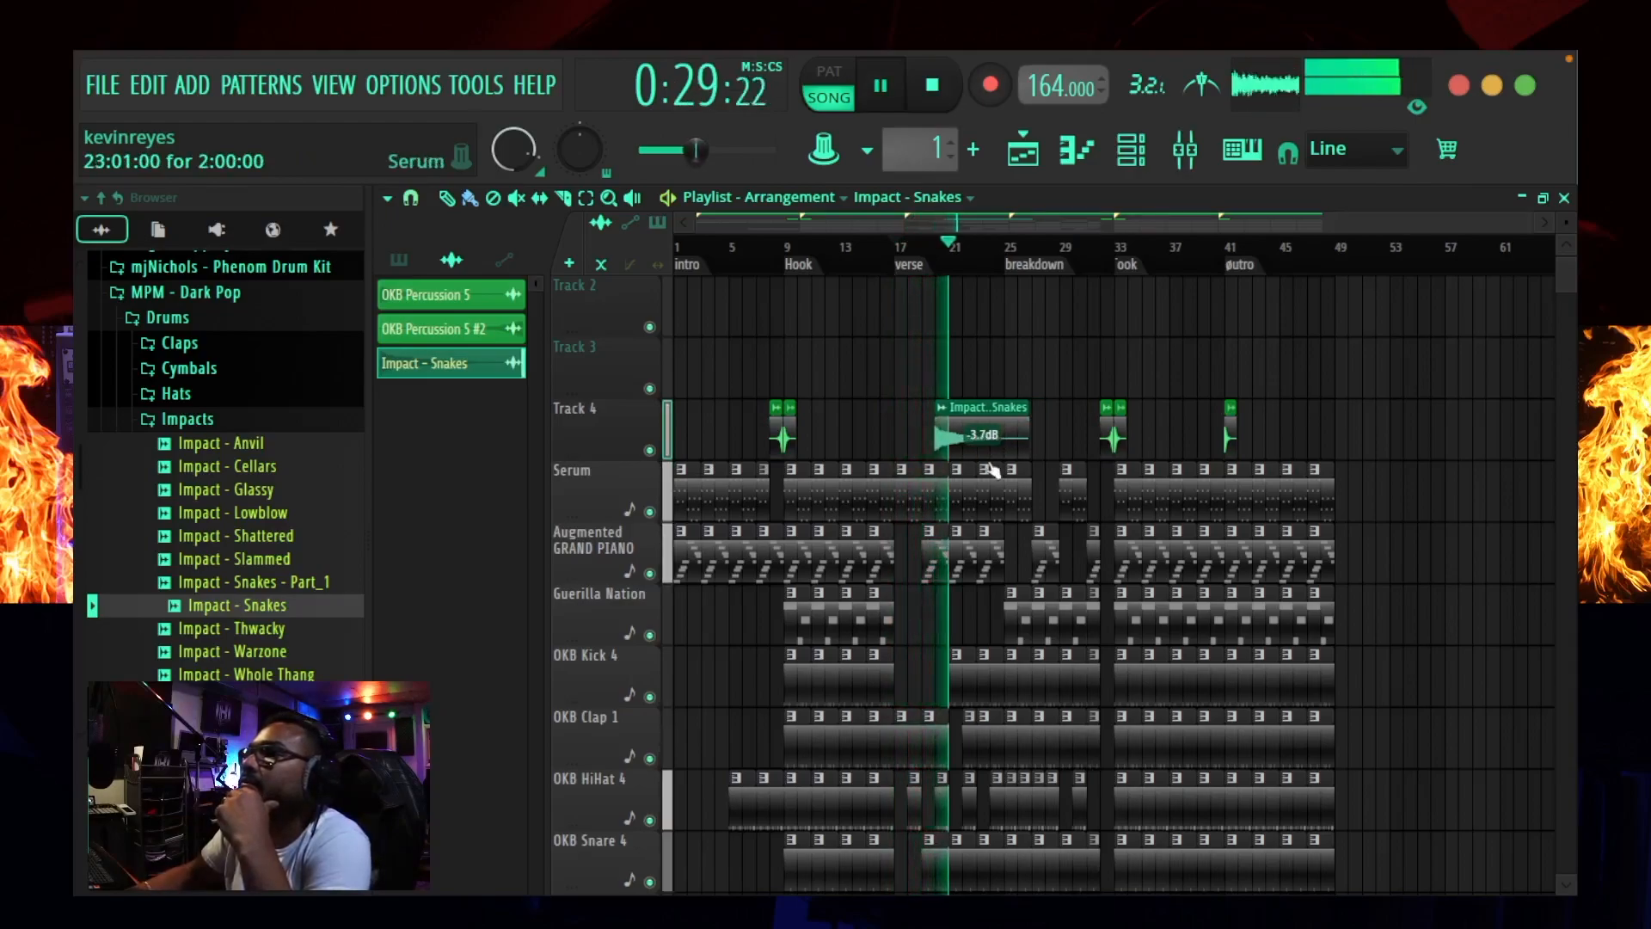
scroll(1049, 389, "down", 1)
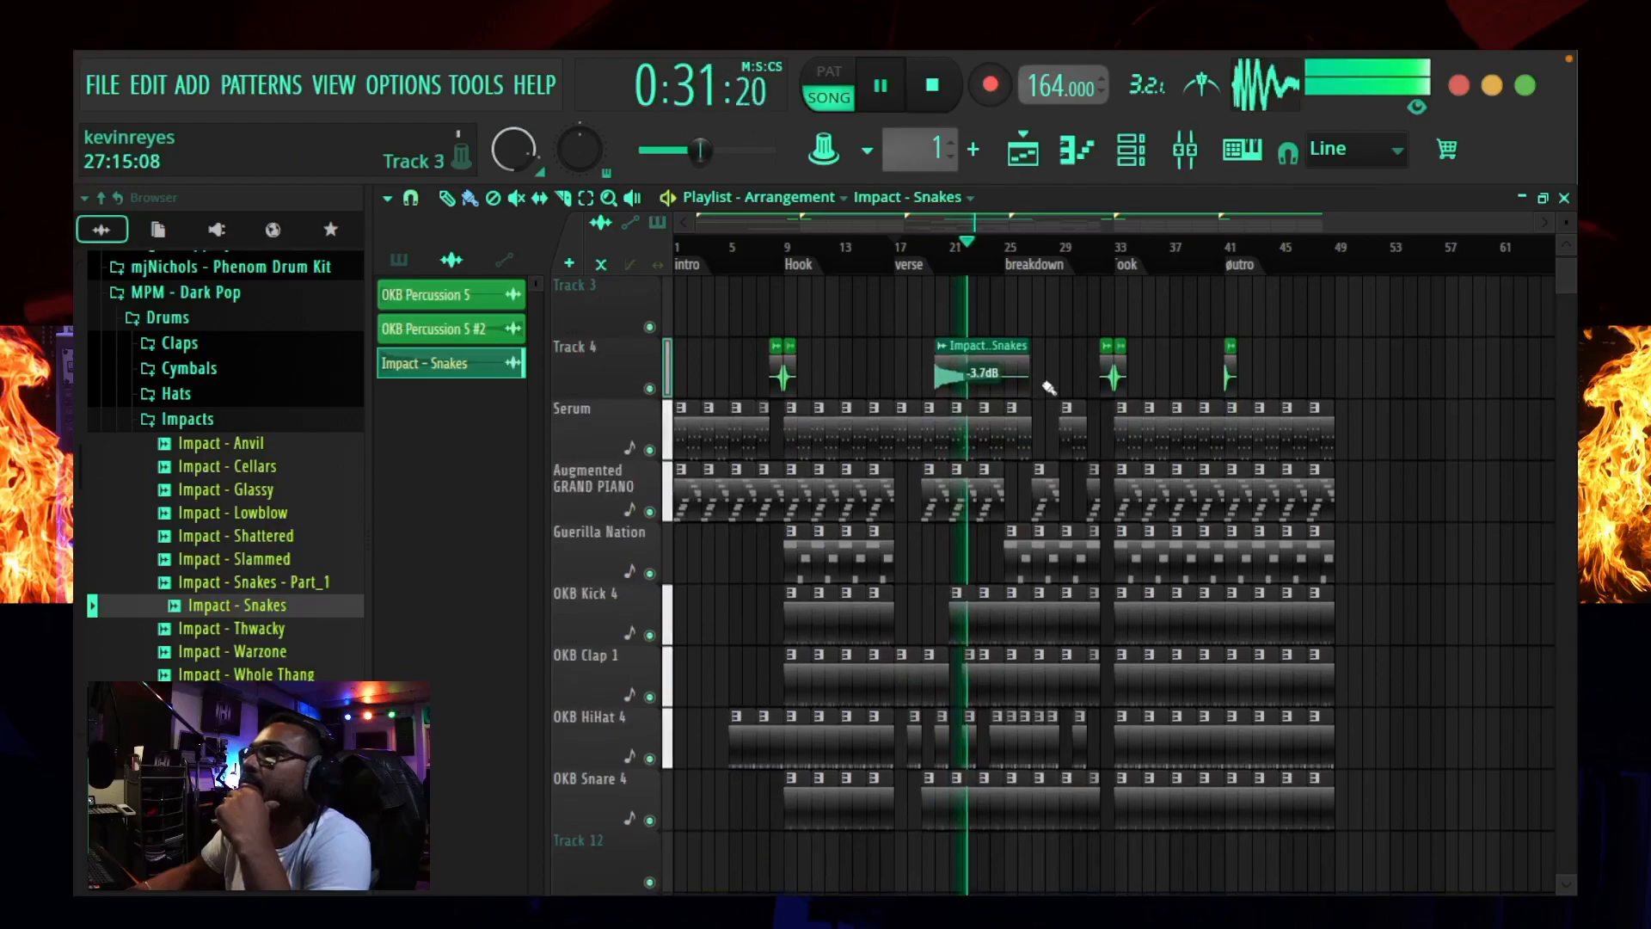
scroll(1051, 336, "up", 2)
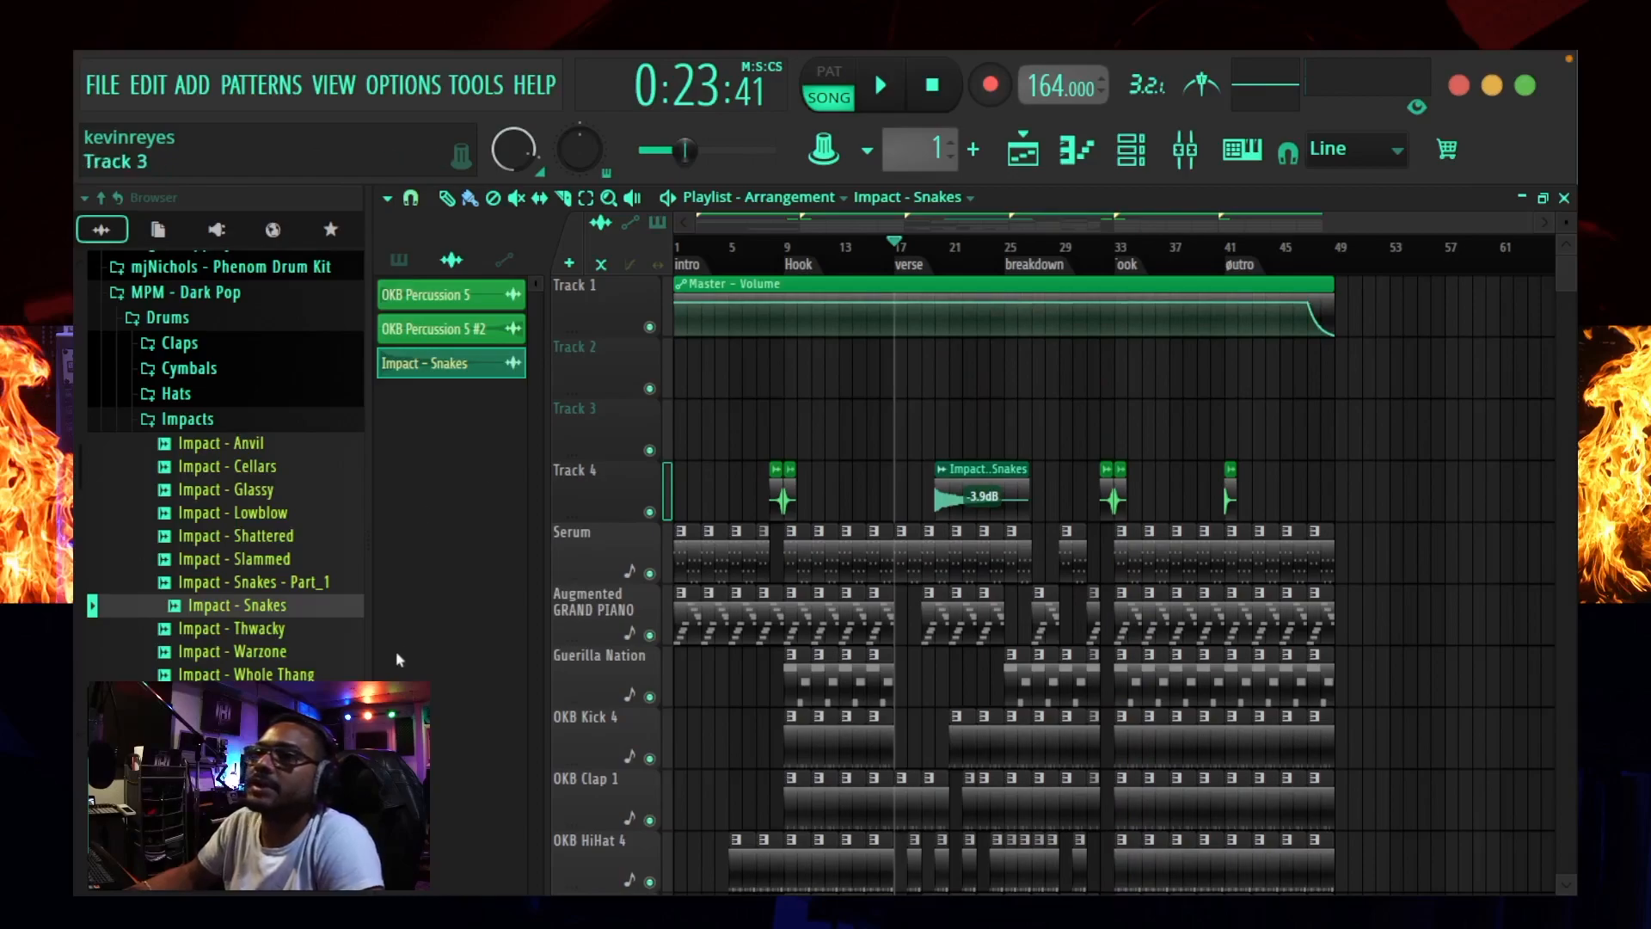
Step: Find JLu - Okay Beatz Baby (WET) in the Okay Beatz Custom Kit's JLu Vox folder and place it on Track 3 at bar 43
left_click(171, 419)
left_click(168, 320)
left_click(179, 293)
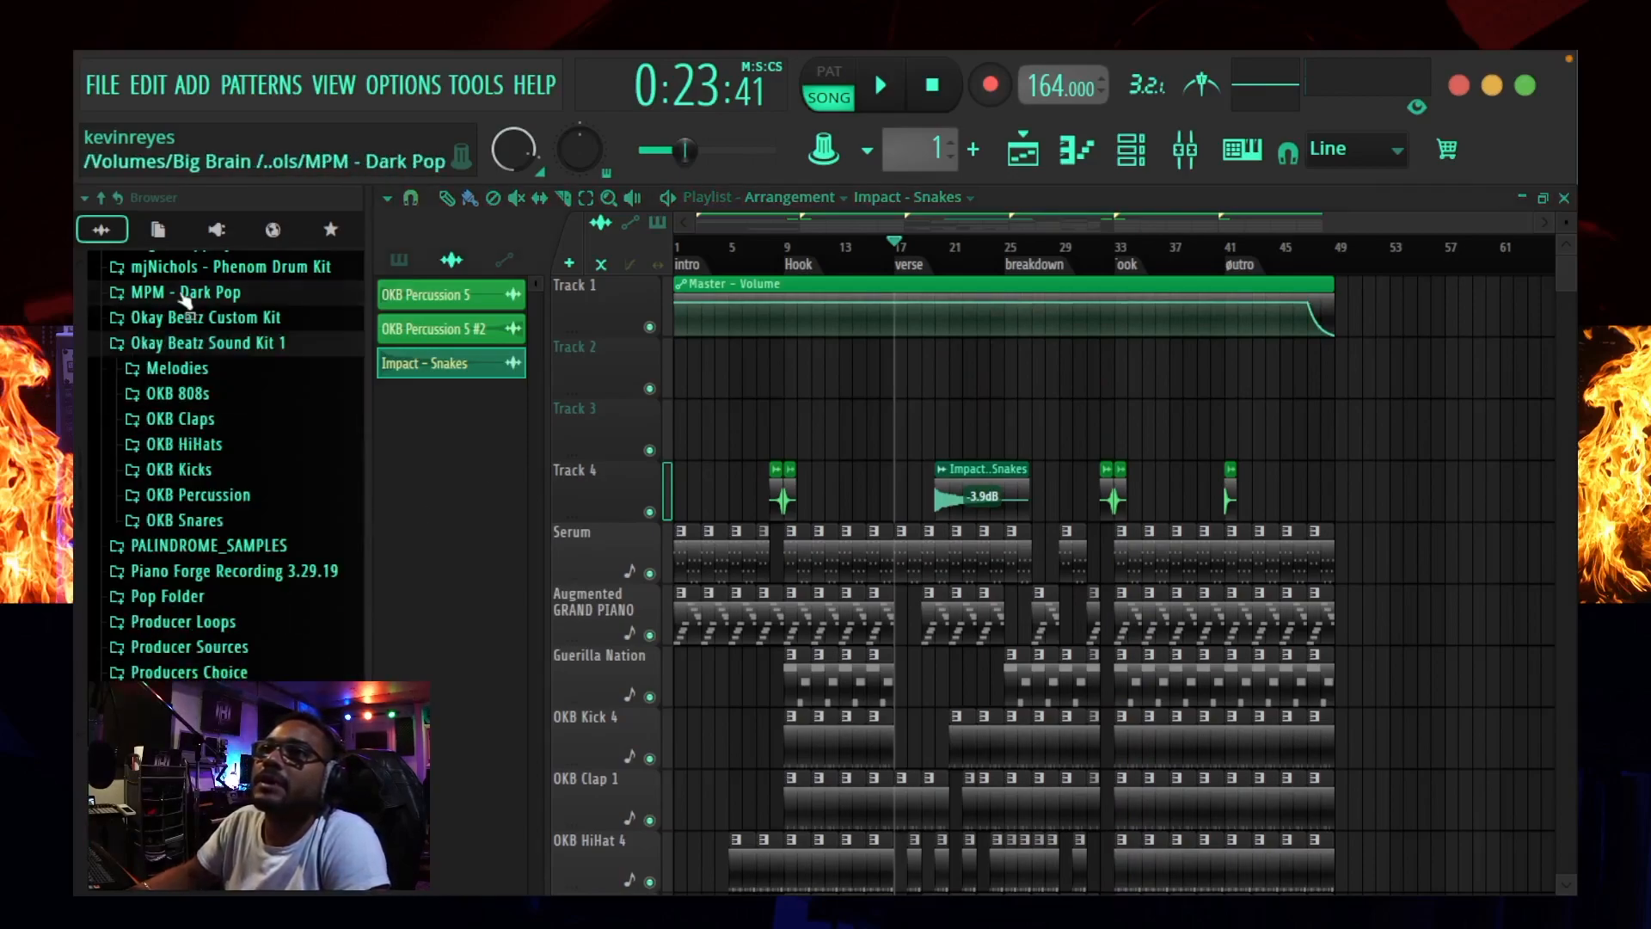
scroll(172, 430, "down", 1)
scroll(209, 465, "up", 3)
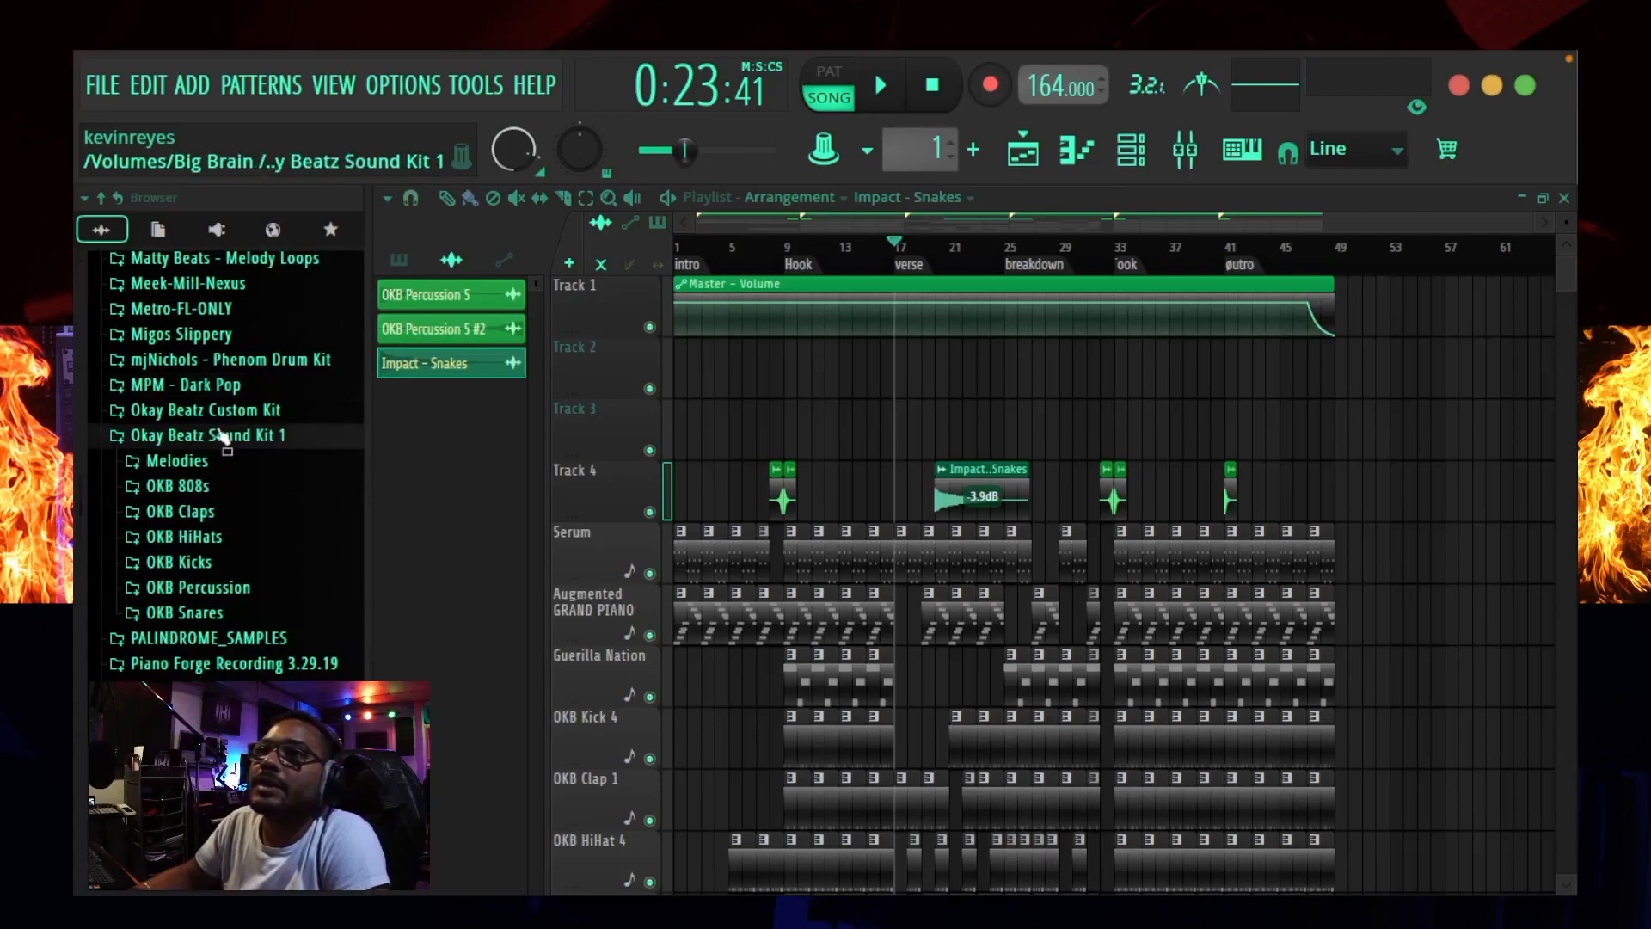
left_click(221, 434)
left_click(215, 410)
left_click(212, 437)
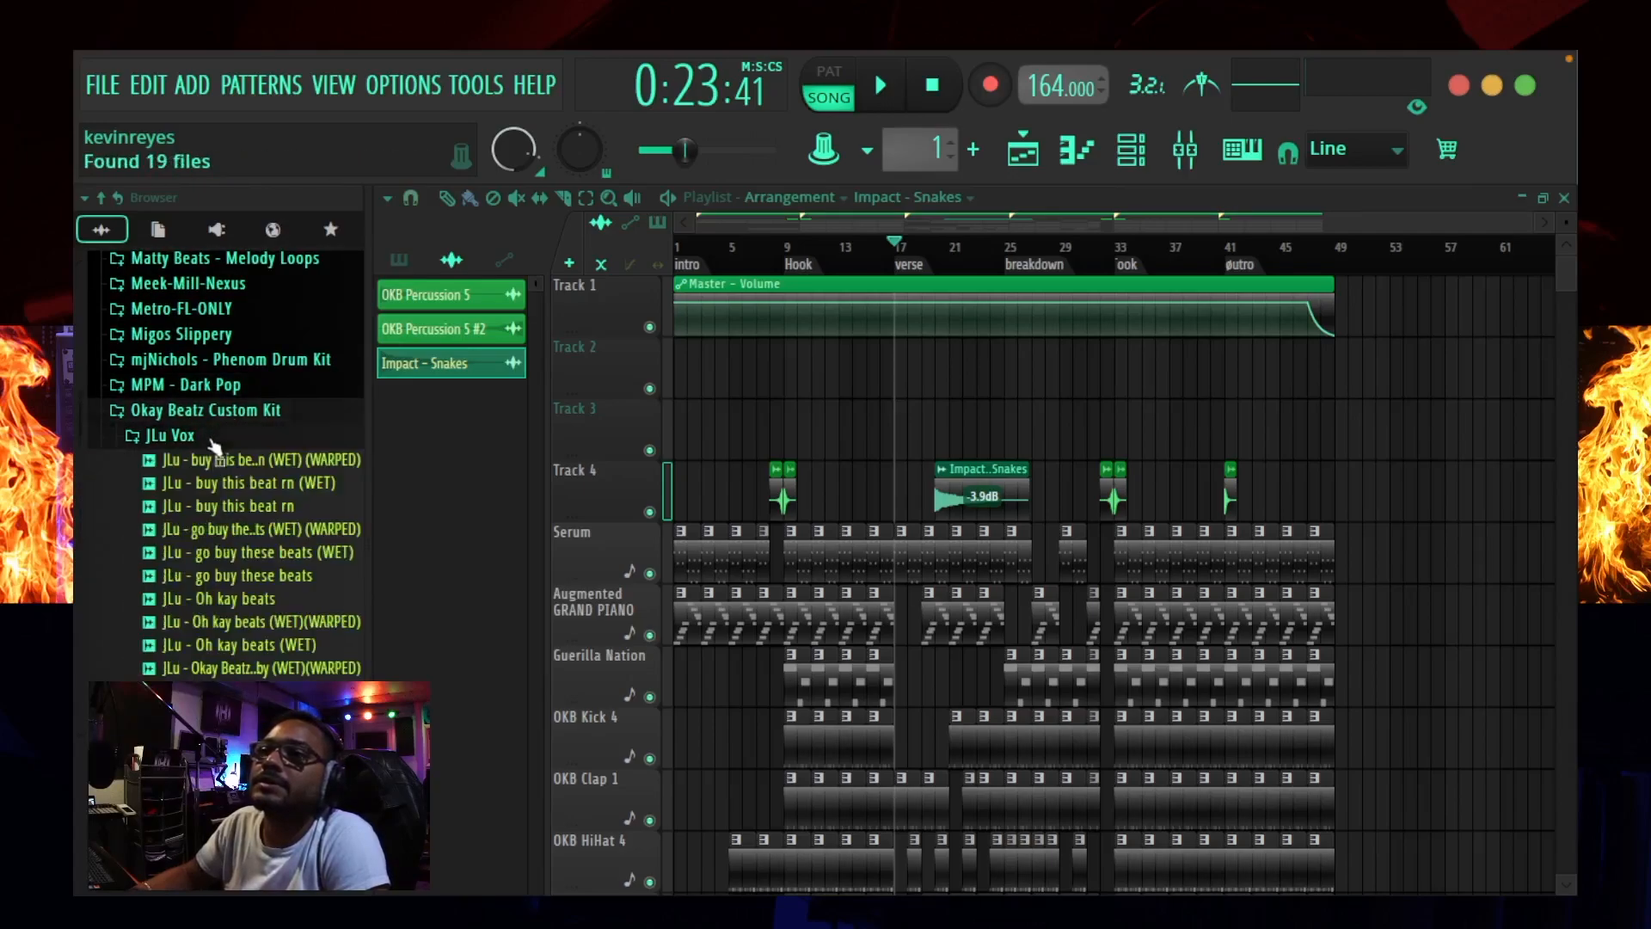
scroll(219, 482, "down", 2)
left_click_drag(243, 605, 1255, 432)
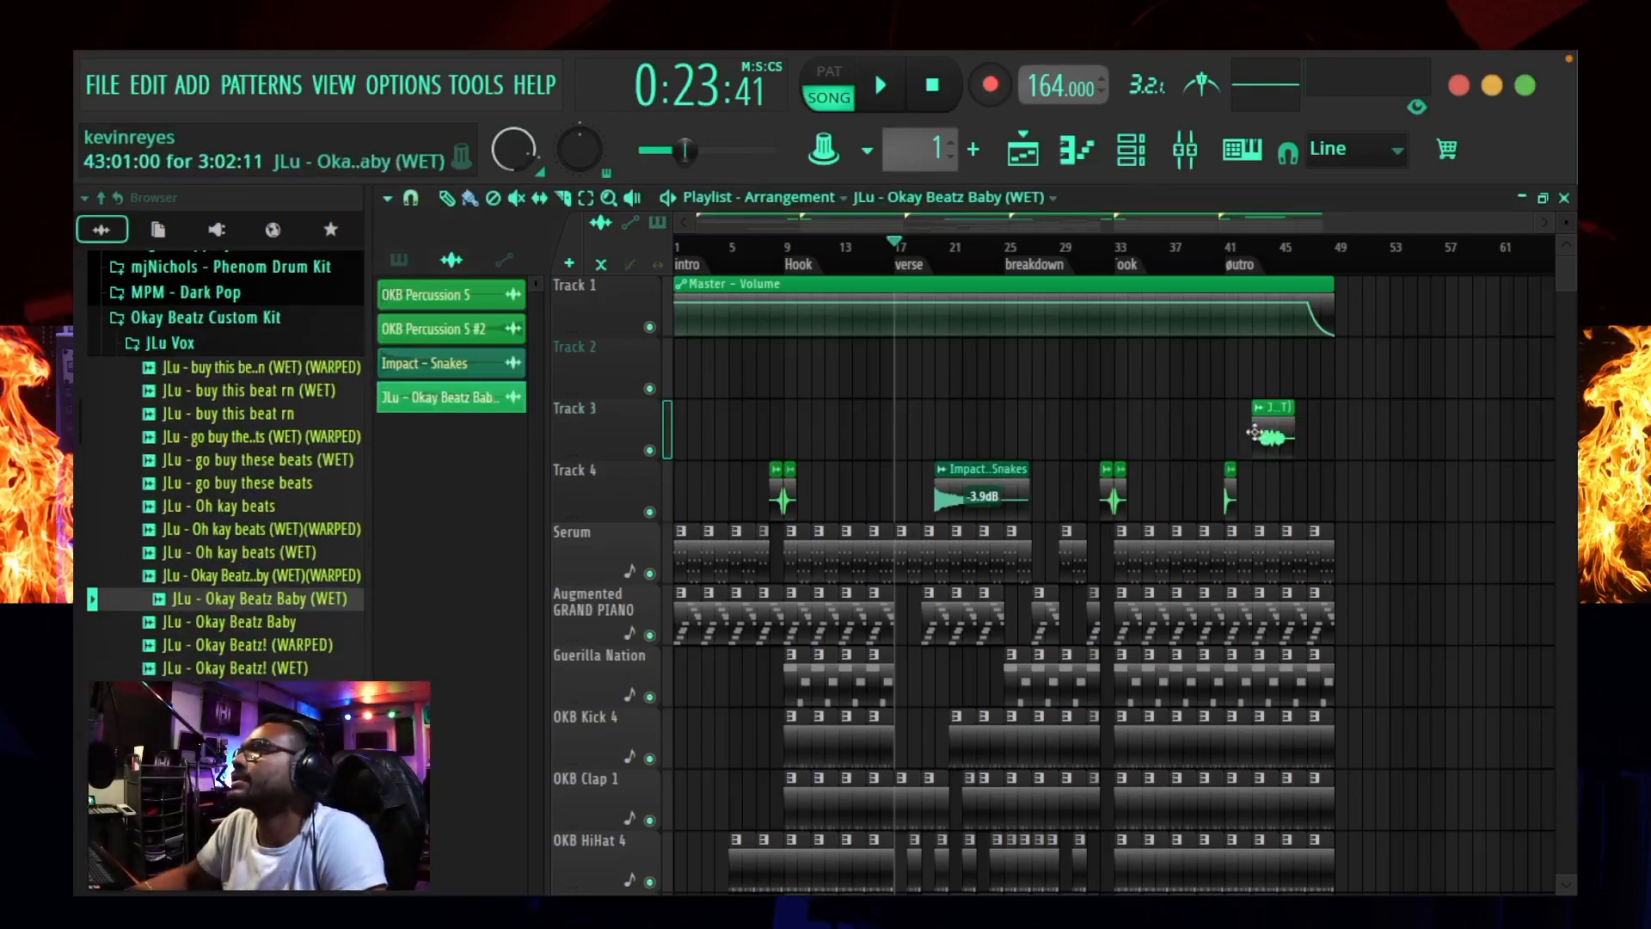
Step: Assign the JLu - Okay Beatz Baby (WET) clip to free mixer track 11 and set that track's volume to 87% (-3.1 dB)
double_click(1273, 436)
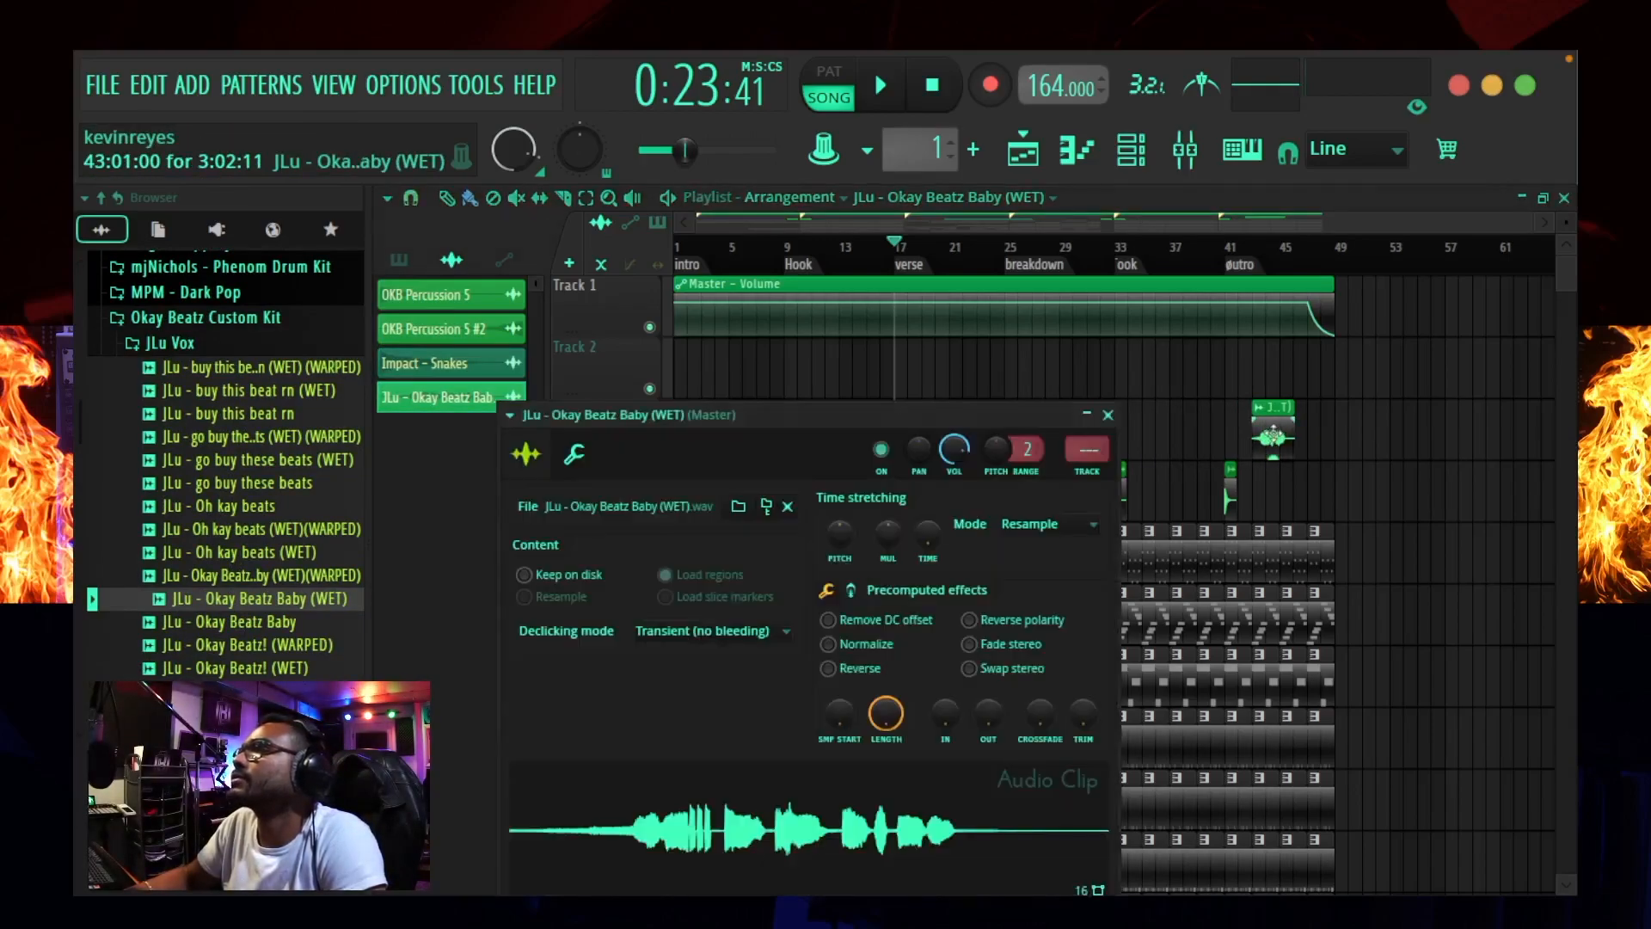
left_click(1088, 471)
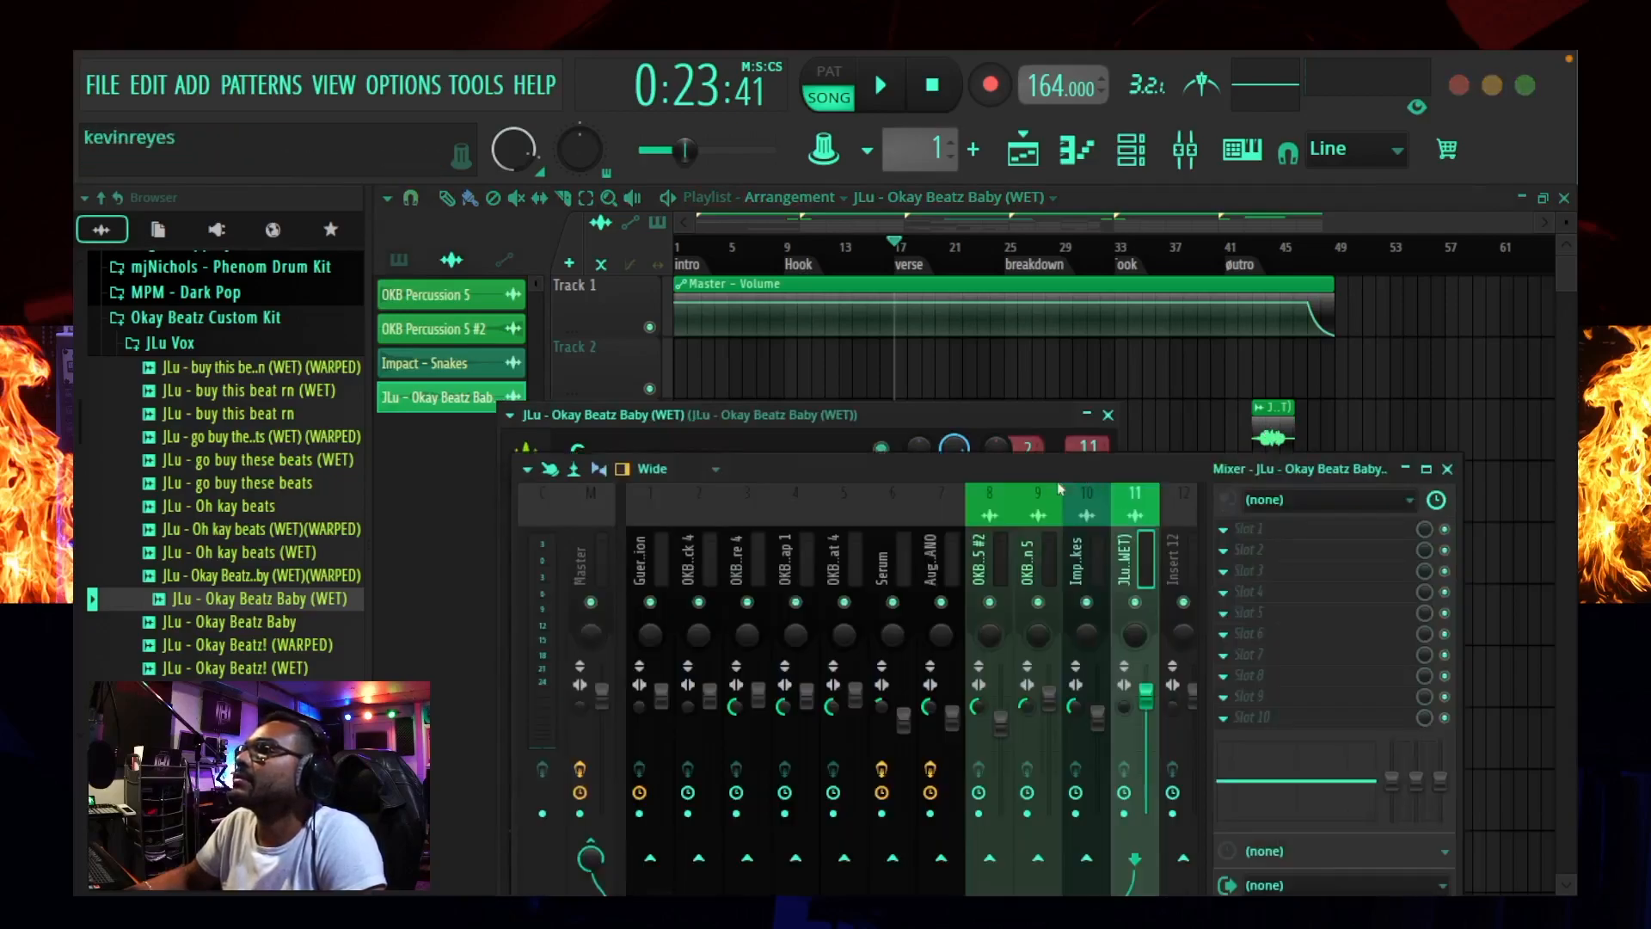
left_click_drag(1150, 698, 1150, 723)
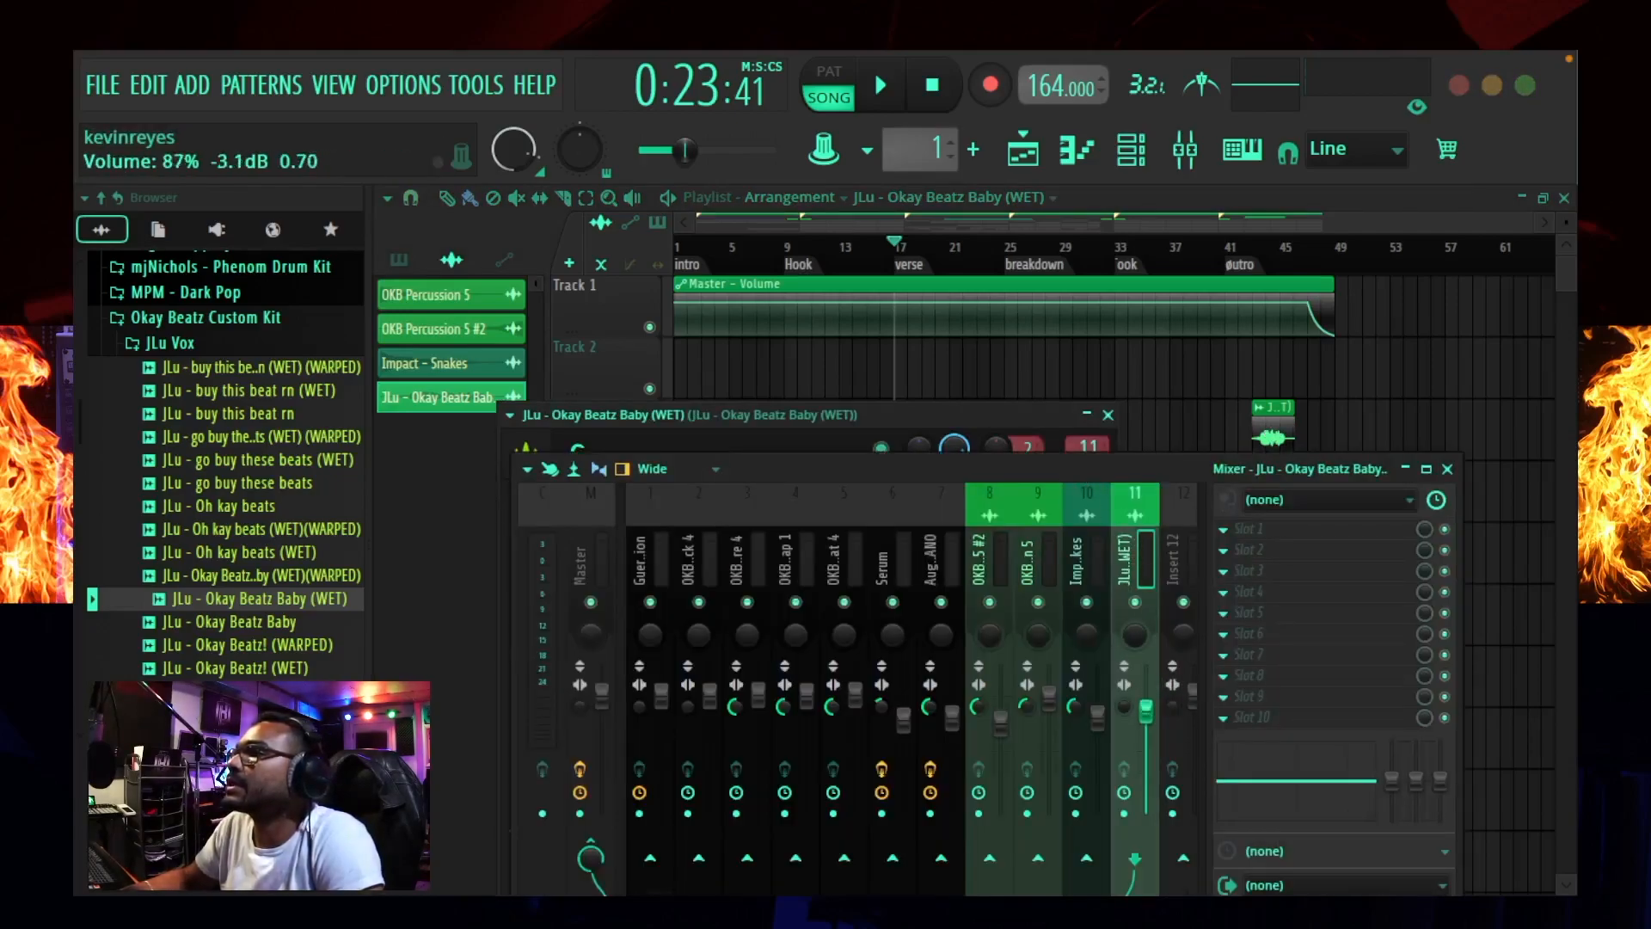
left_click(1109, 414)
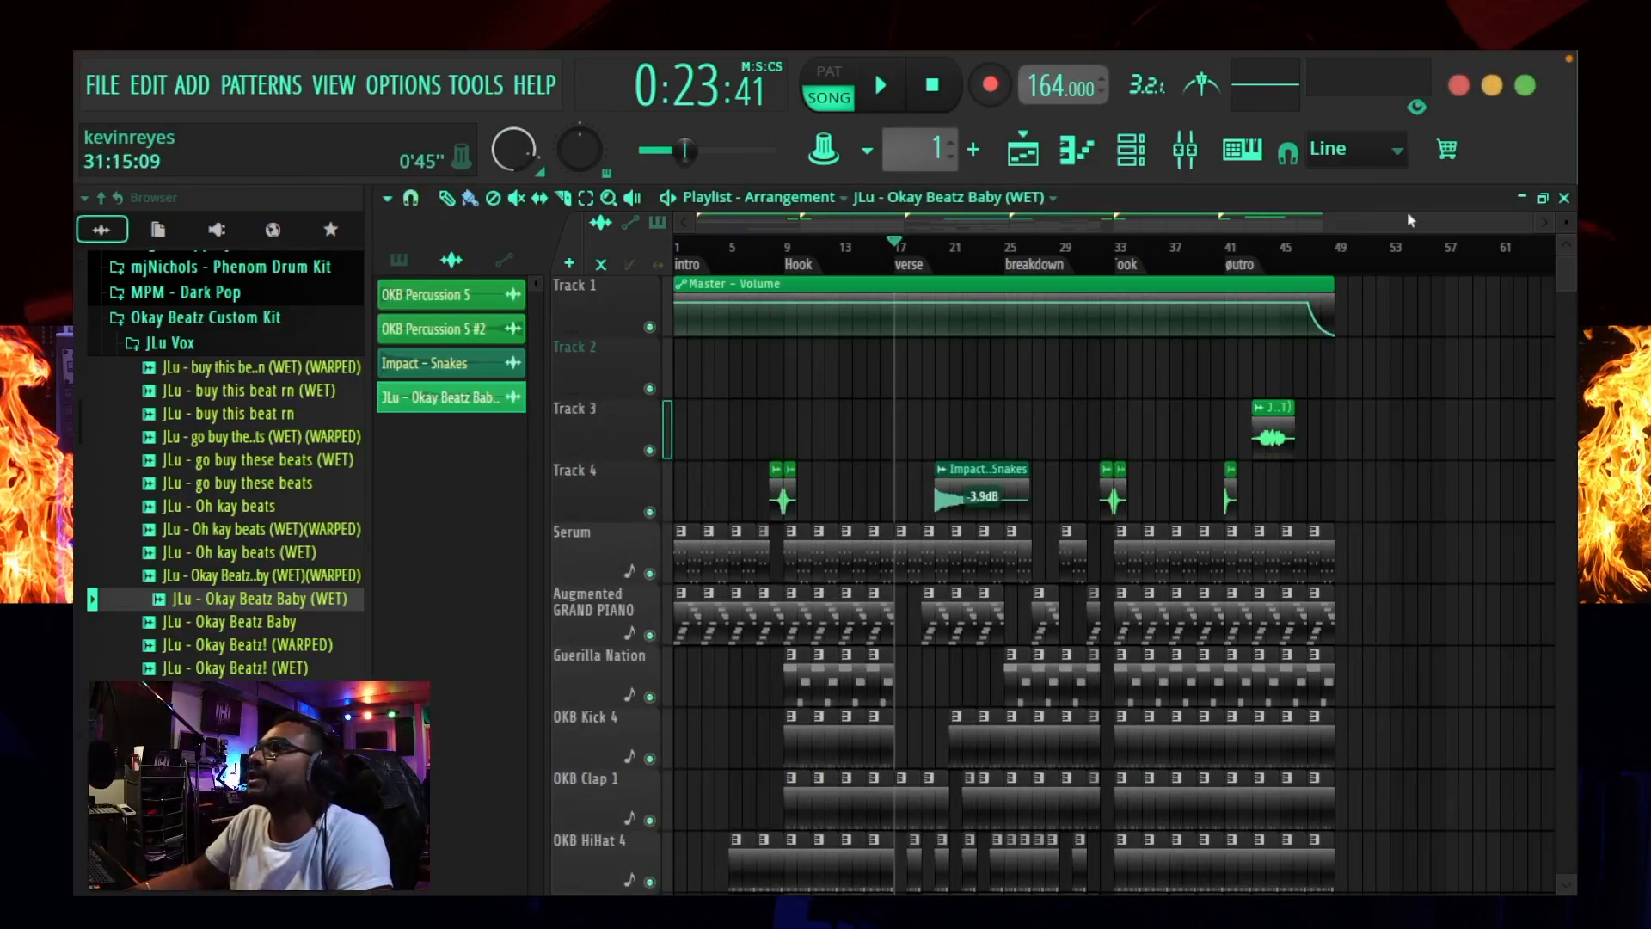
left_click_drag(1528, 223, 1378, 223)
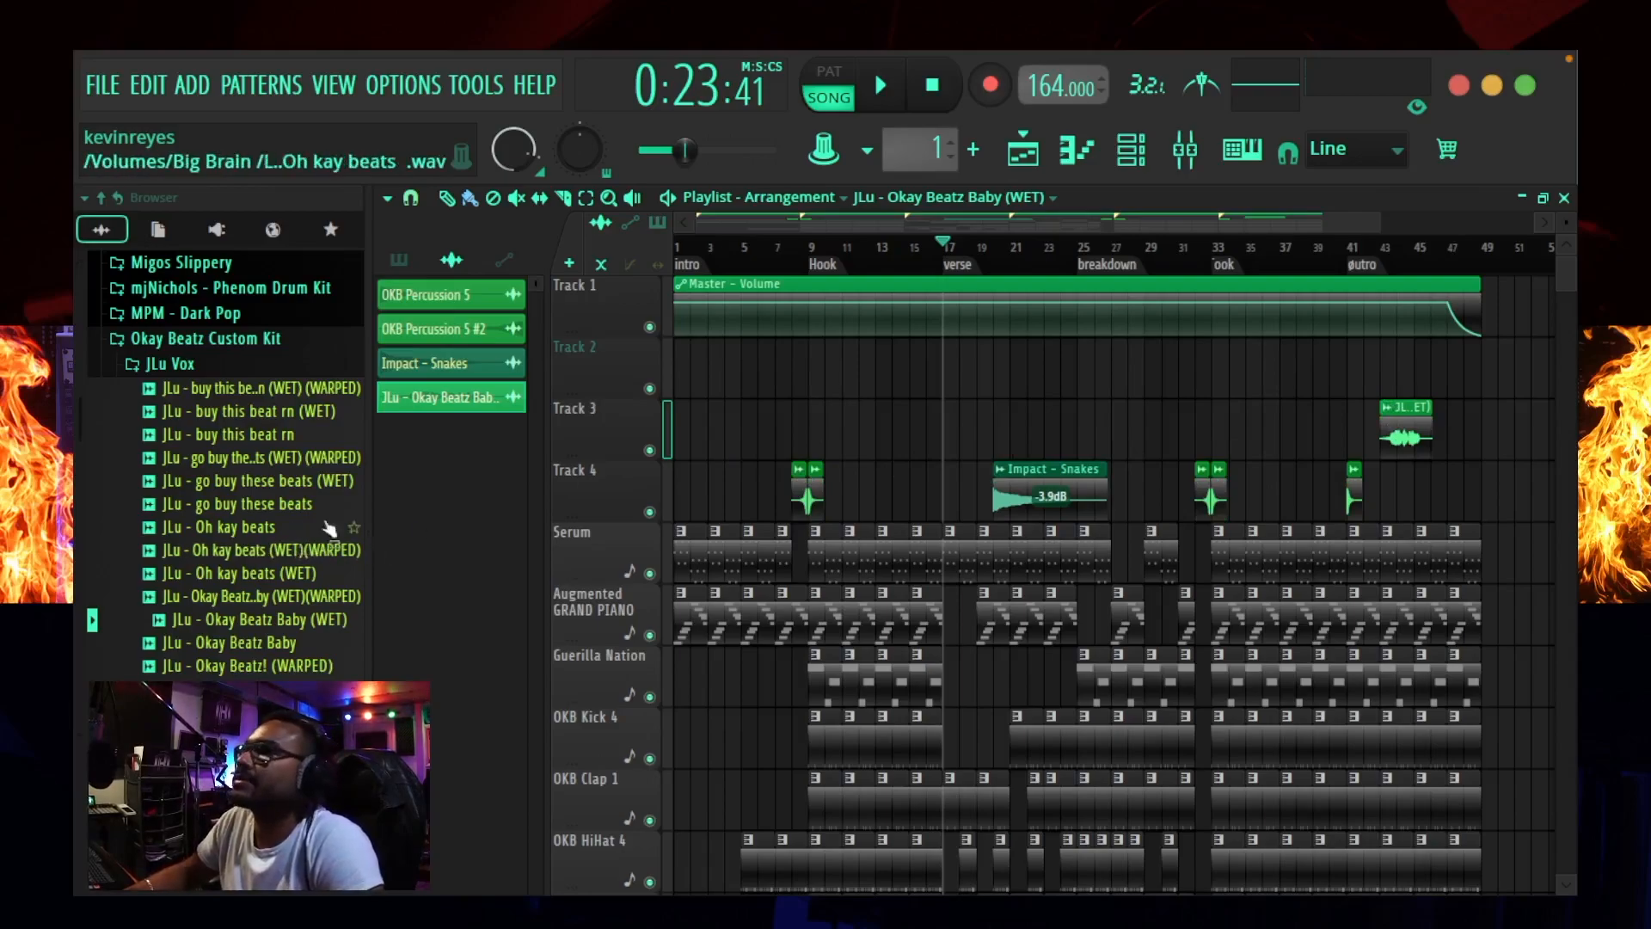
scroll(301, 538, "up", 1)
scroll(686, 488, "down", 2)
scroll(685, 488, "up", 2)
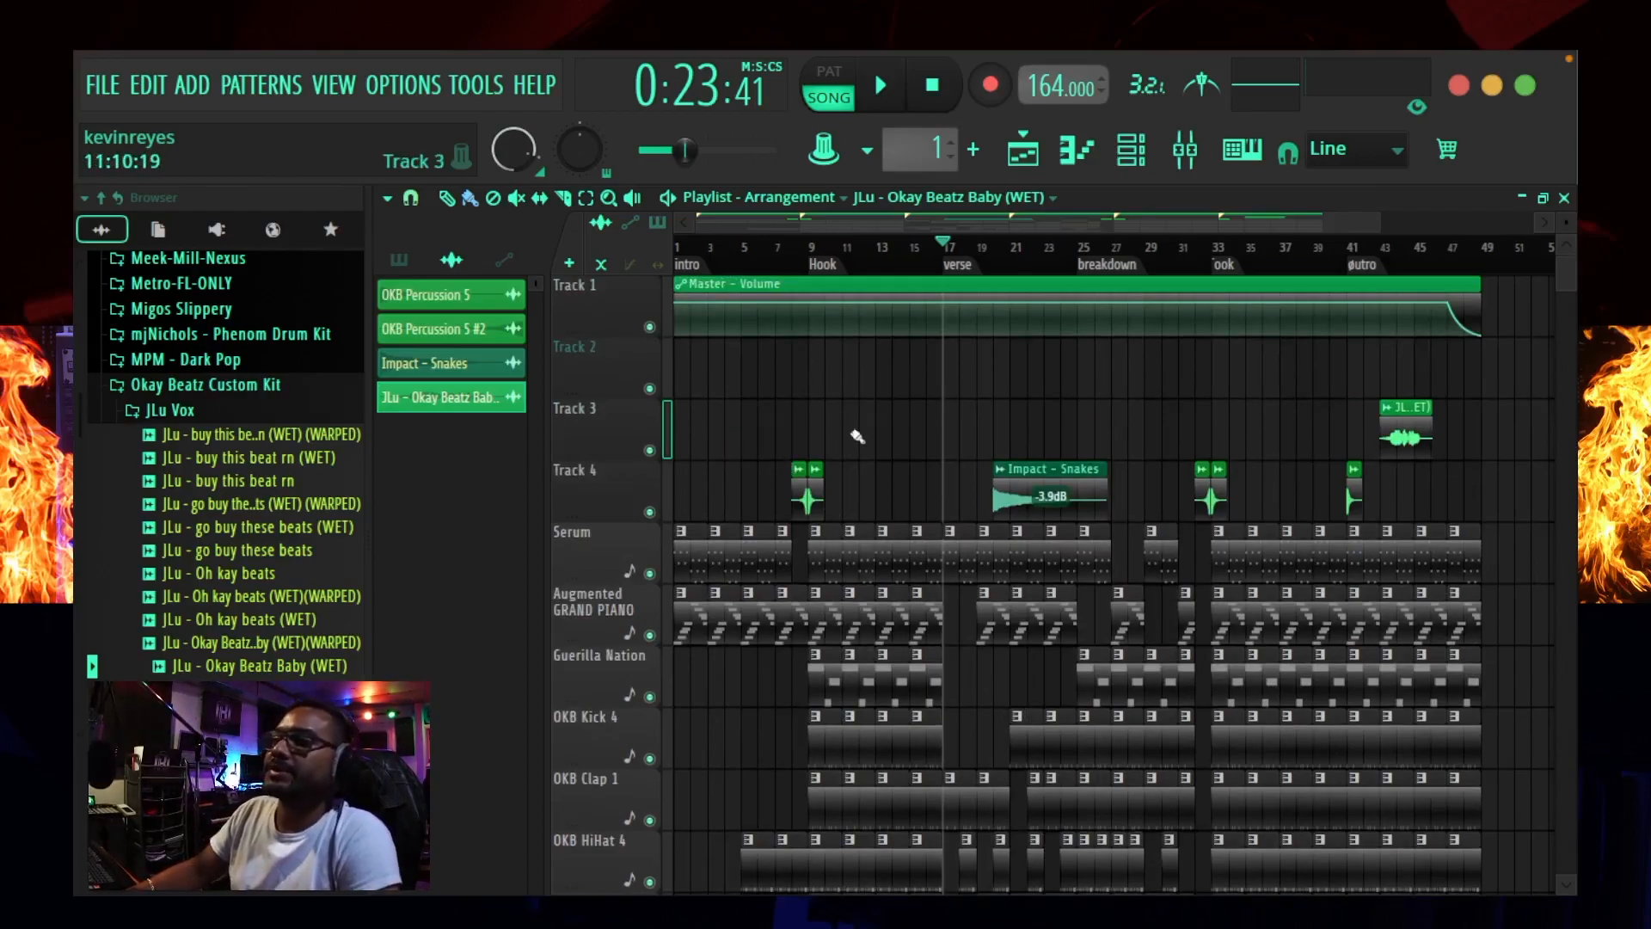
Step: Collapse the JLu Vox sample folder and play the song from the start with the mixer open
left_click(269, 414)
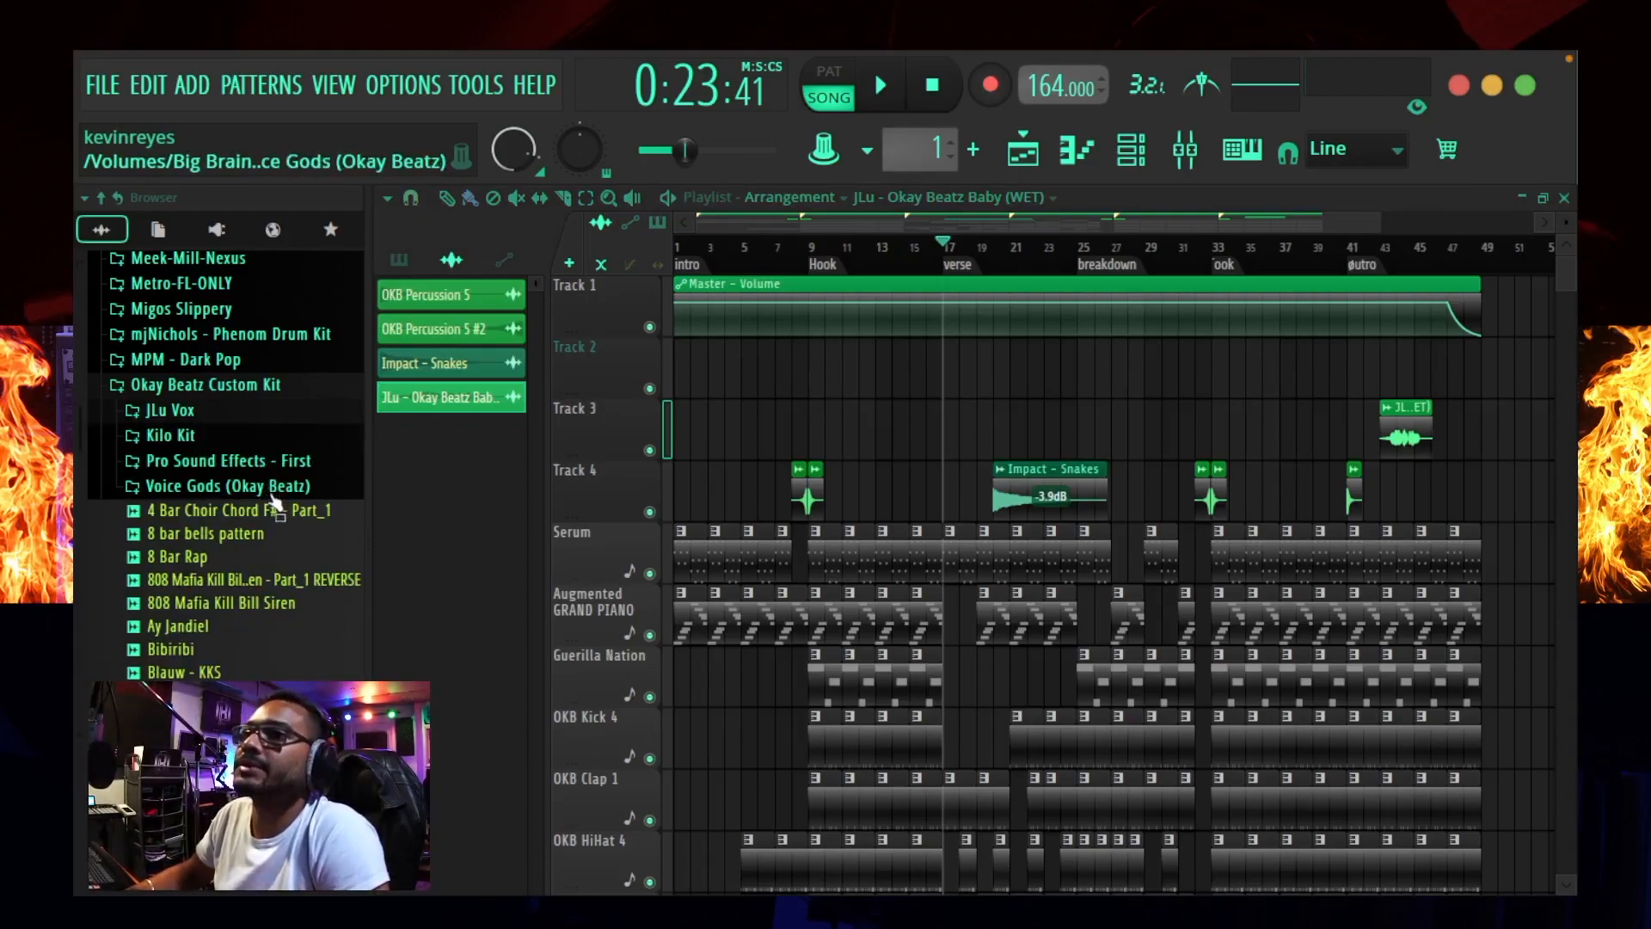
left_click(938, 98)
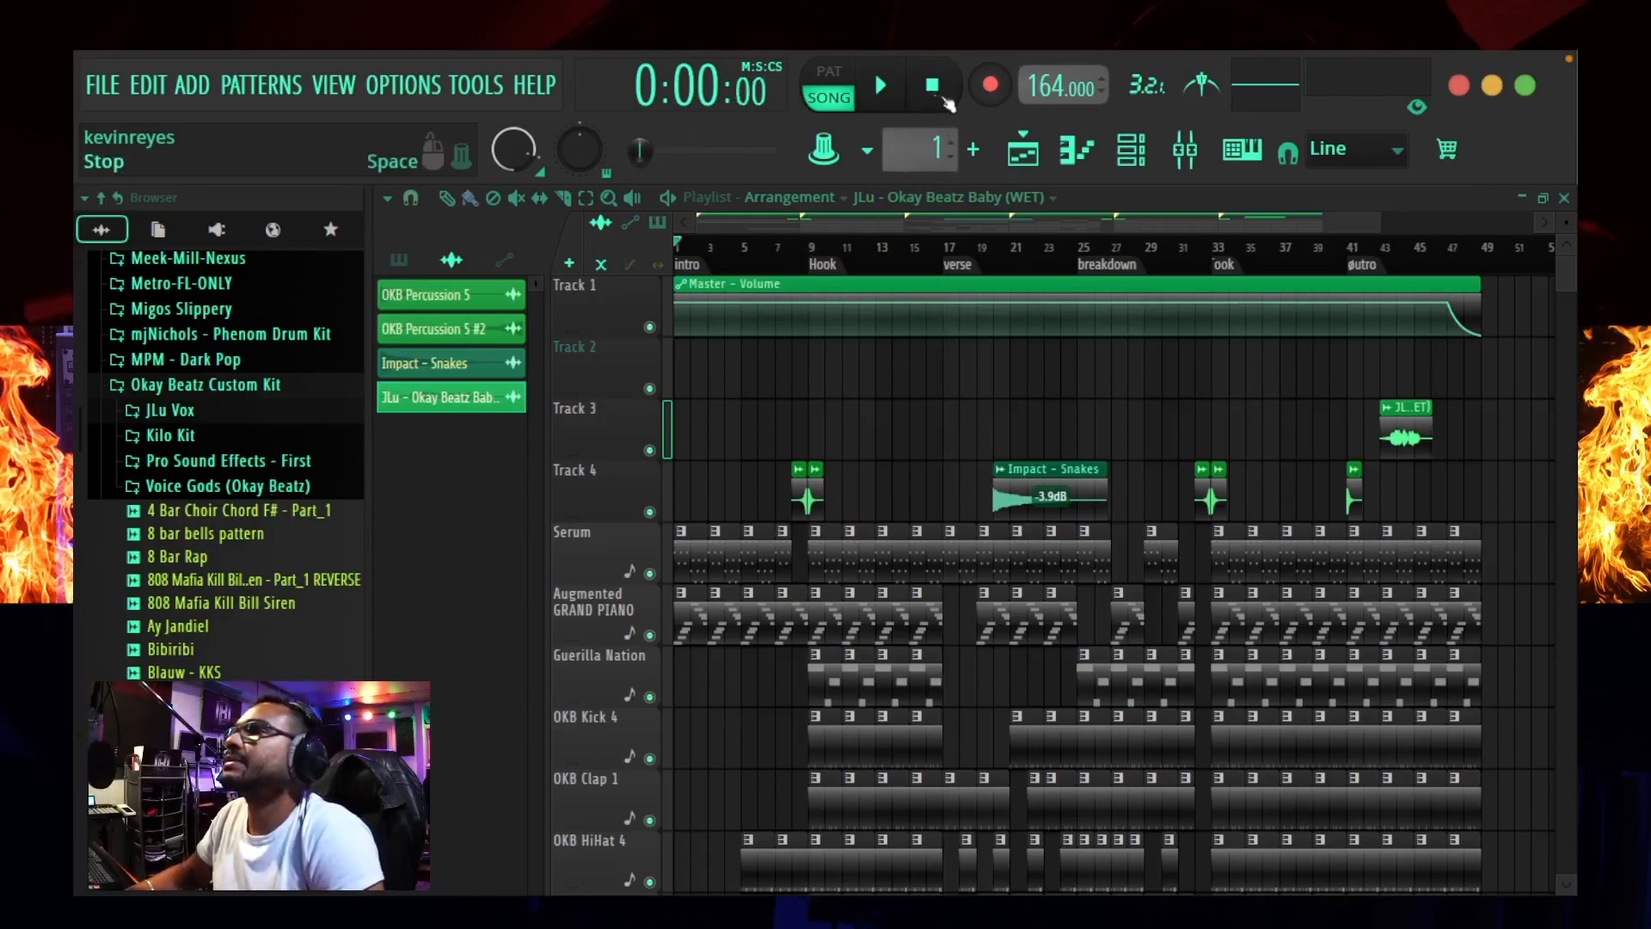
left_click(1186, 151)
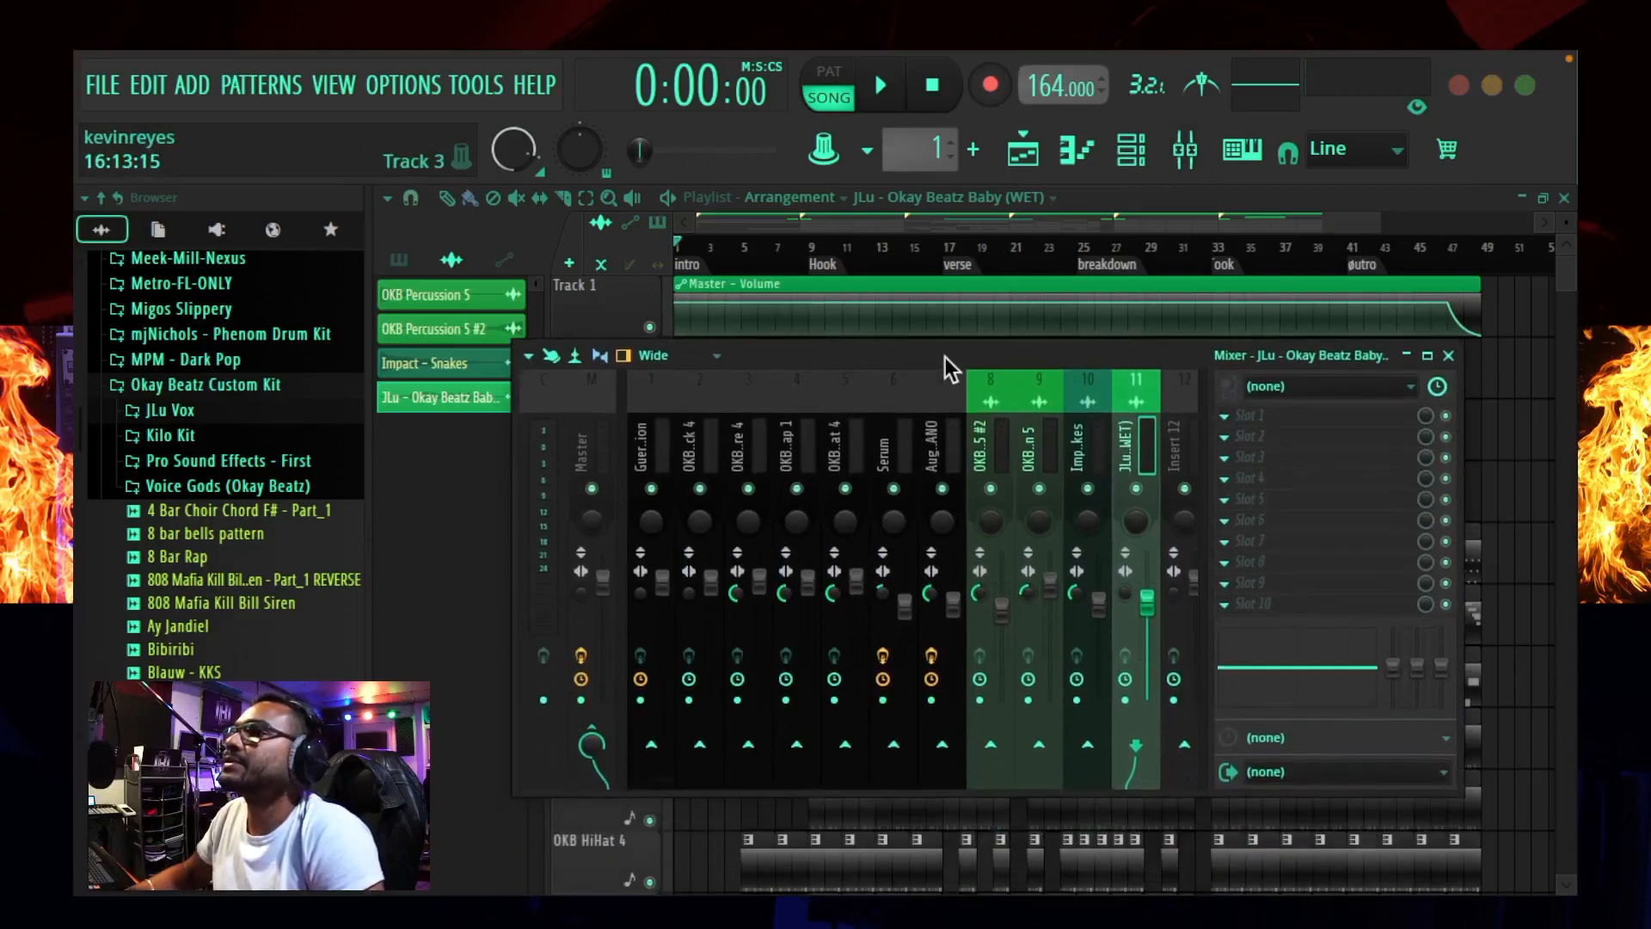
left_click(884, 90)
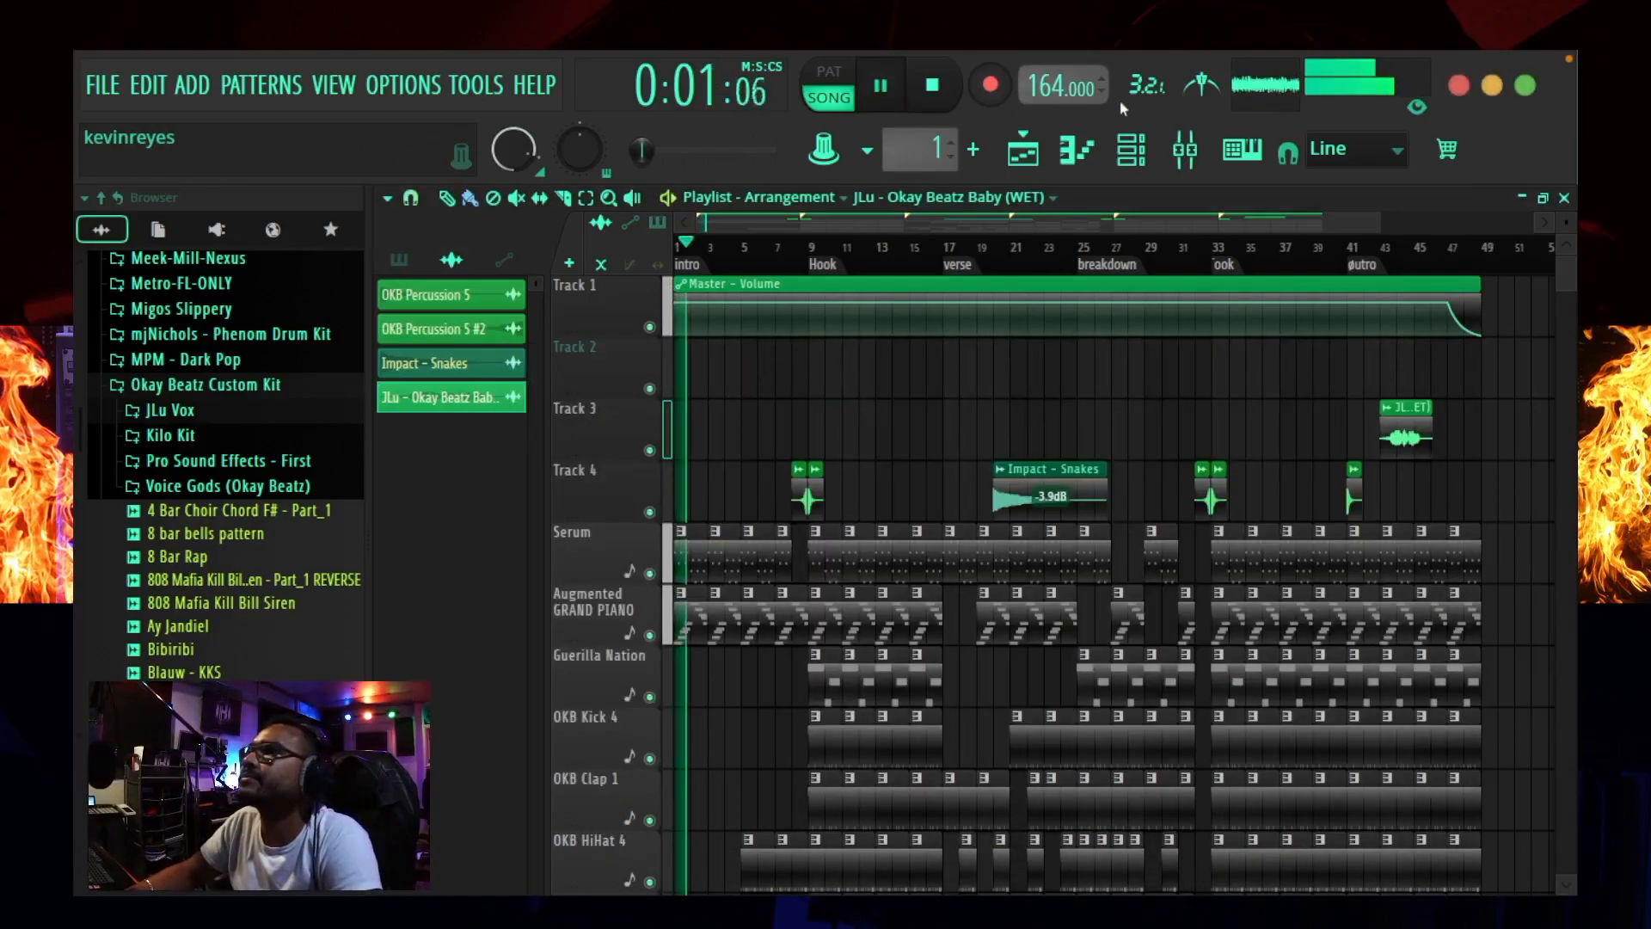
left_click(1185, 152)
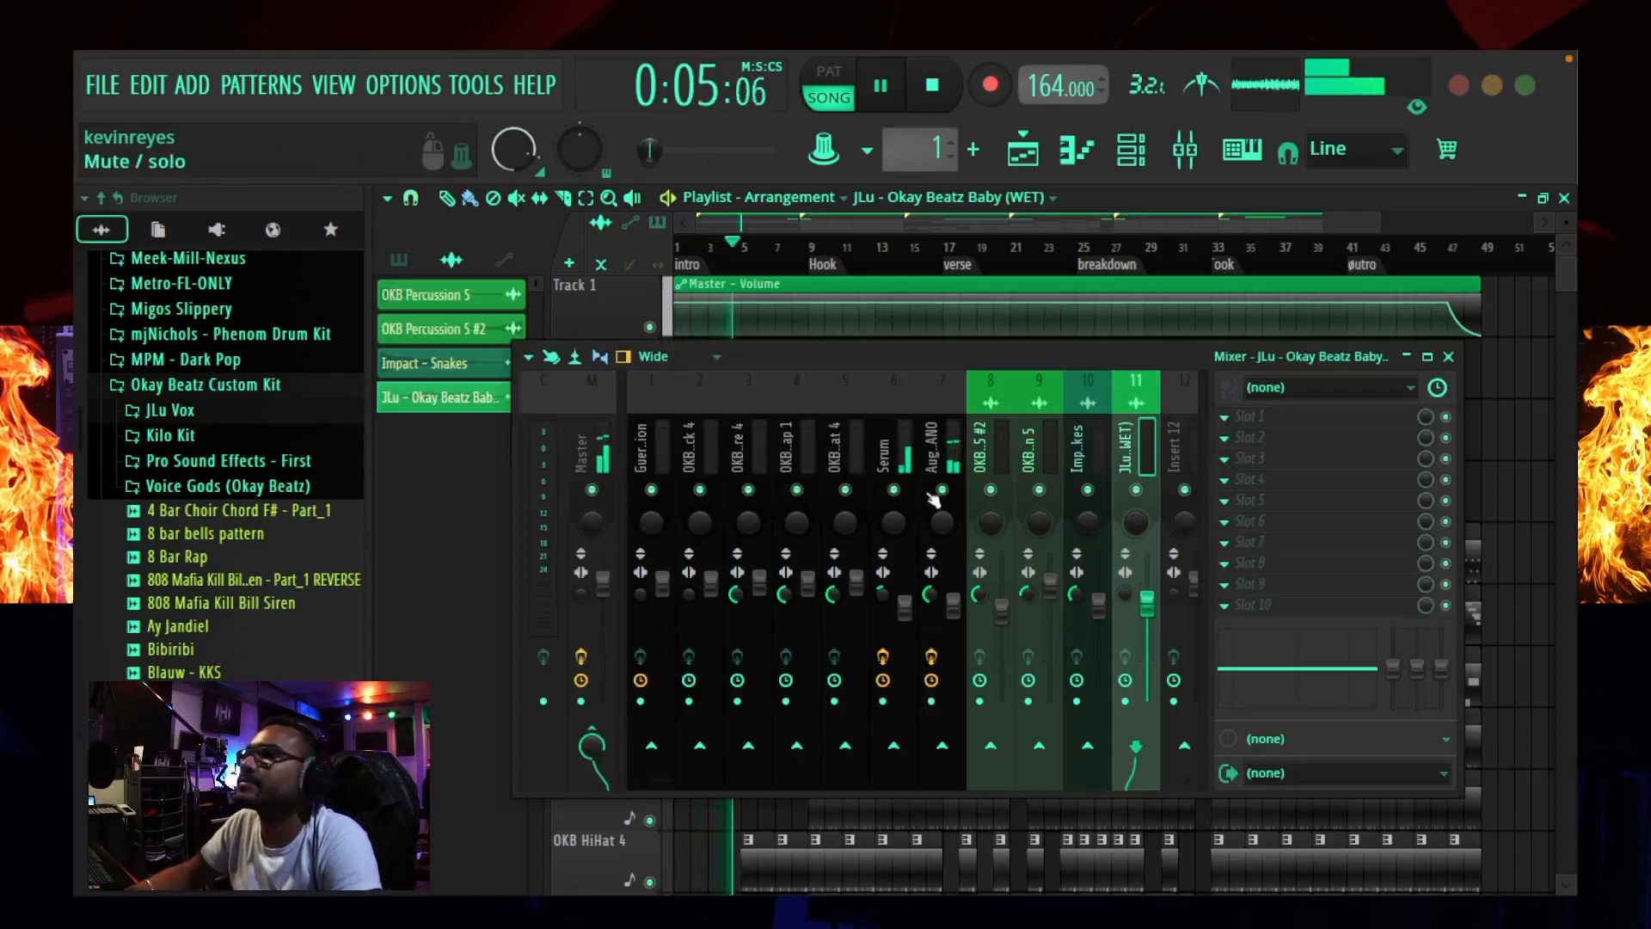
Step: Check the hi-hat, snare and kick levels during playback and slightly lower the Serum mixer track's volume
left_click(931, 680)
left_click(856, 580)
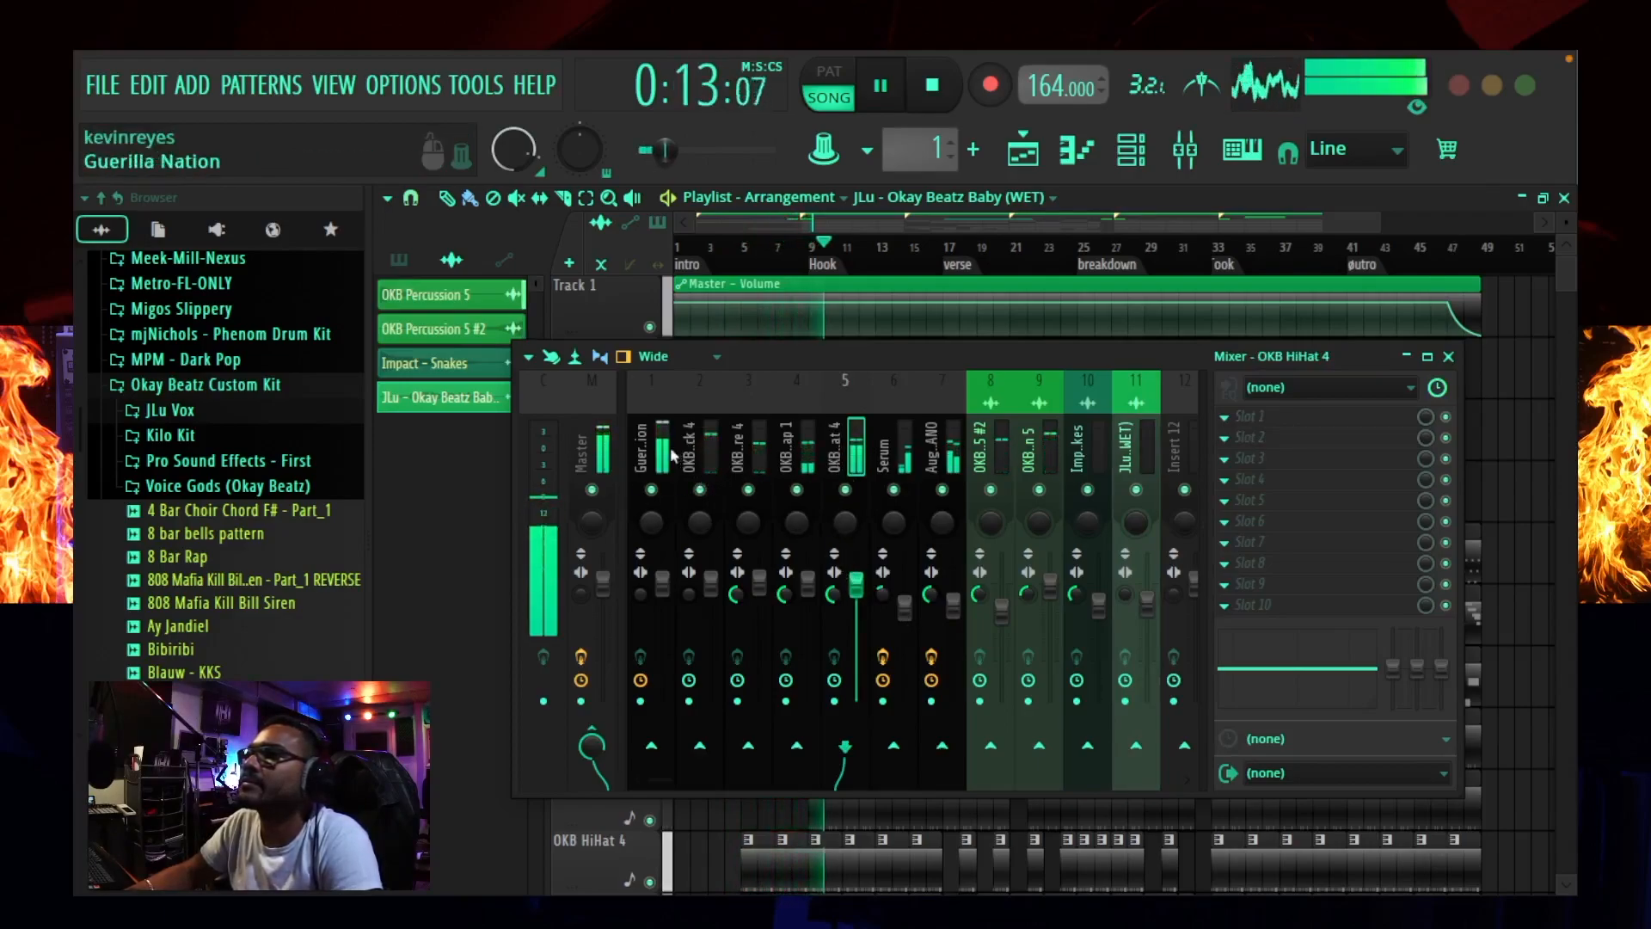
left_click(755, 463)
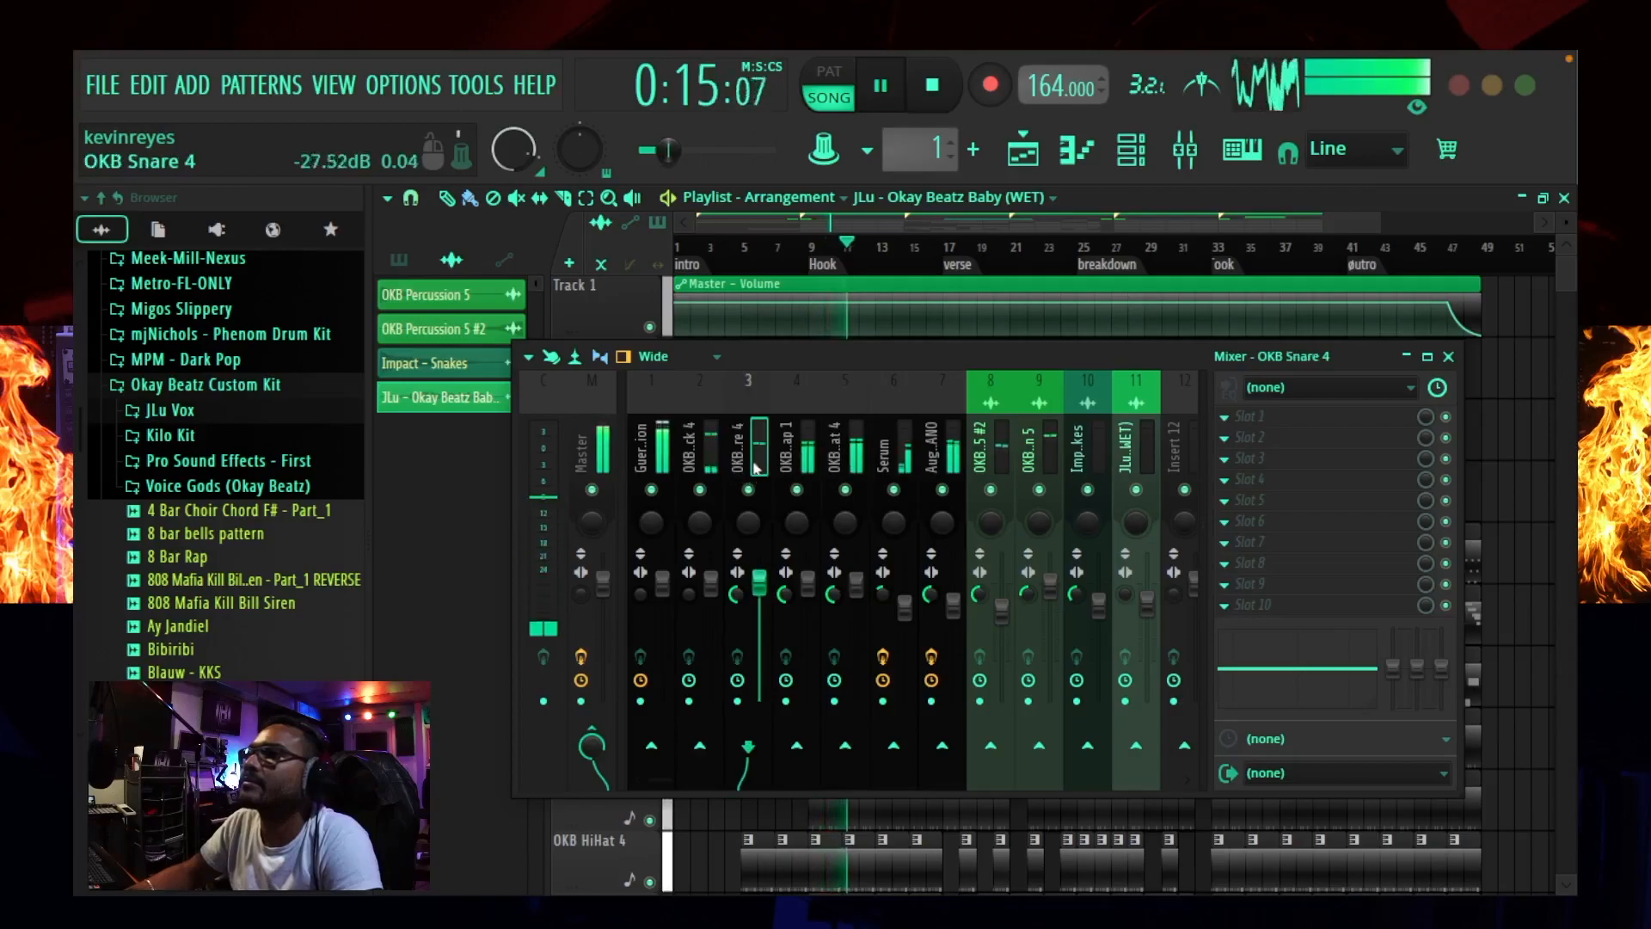
left_click_drag(709, 580, 691, 593)
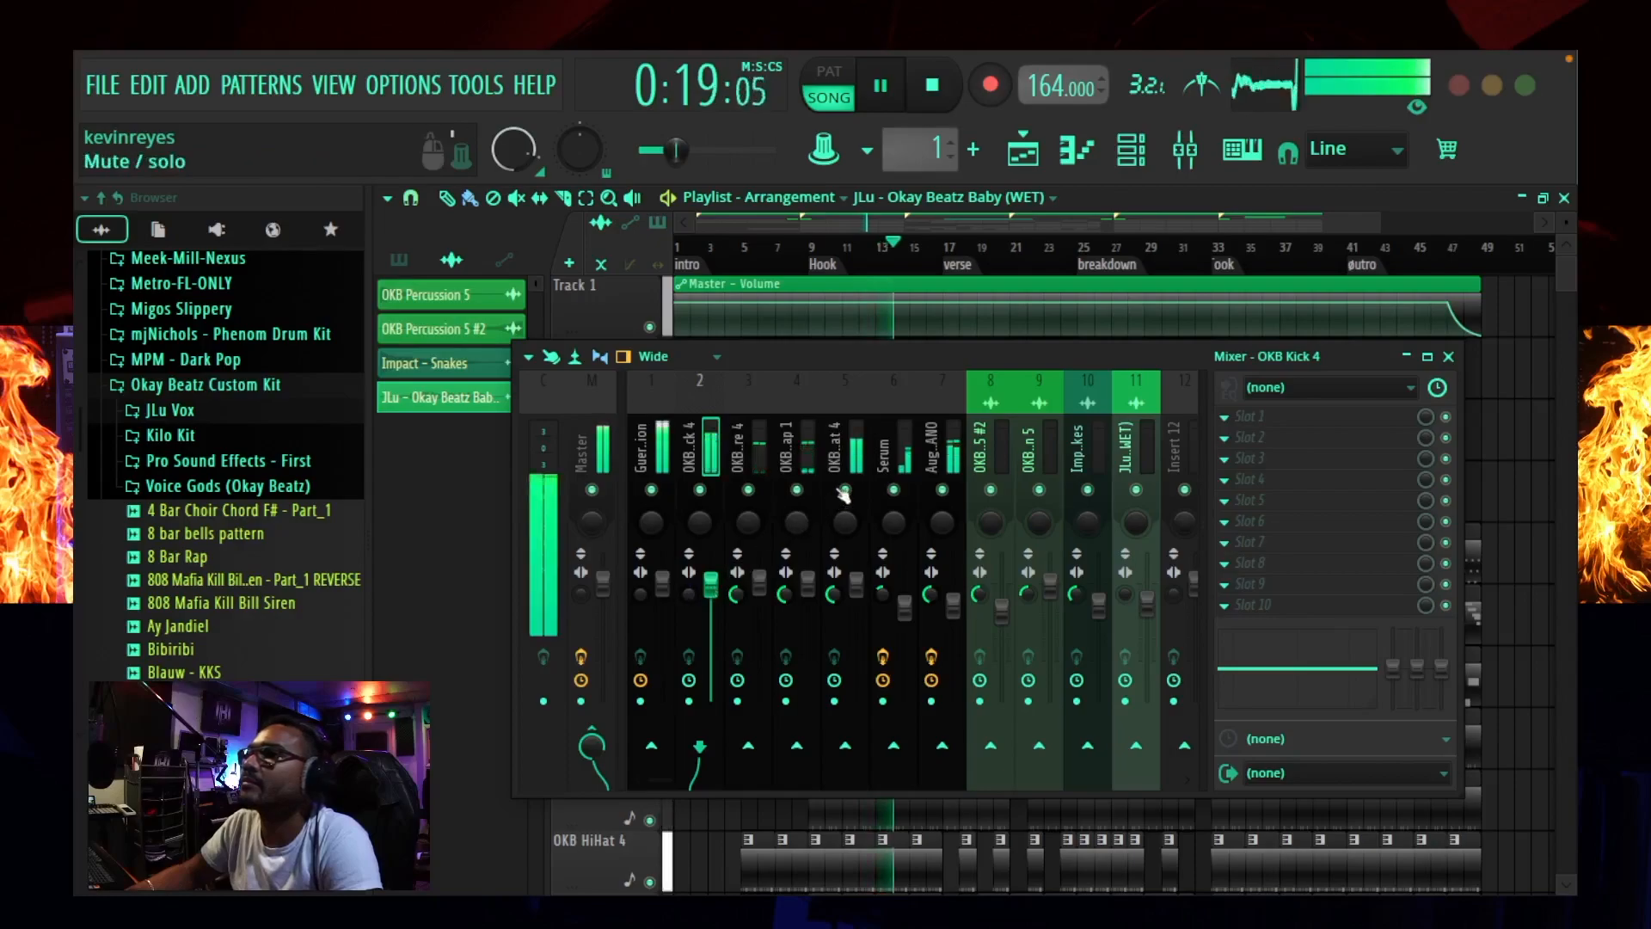
left_click(913, 628)
left_click_drag(904, 609, 904, 611)
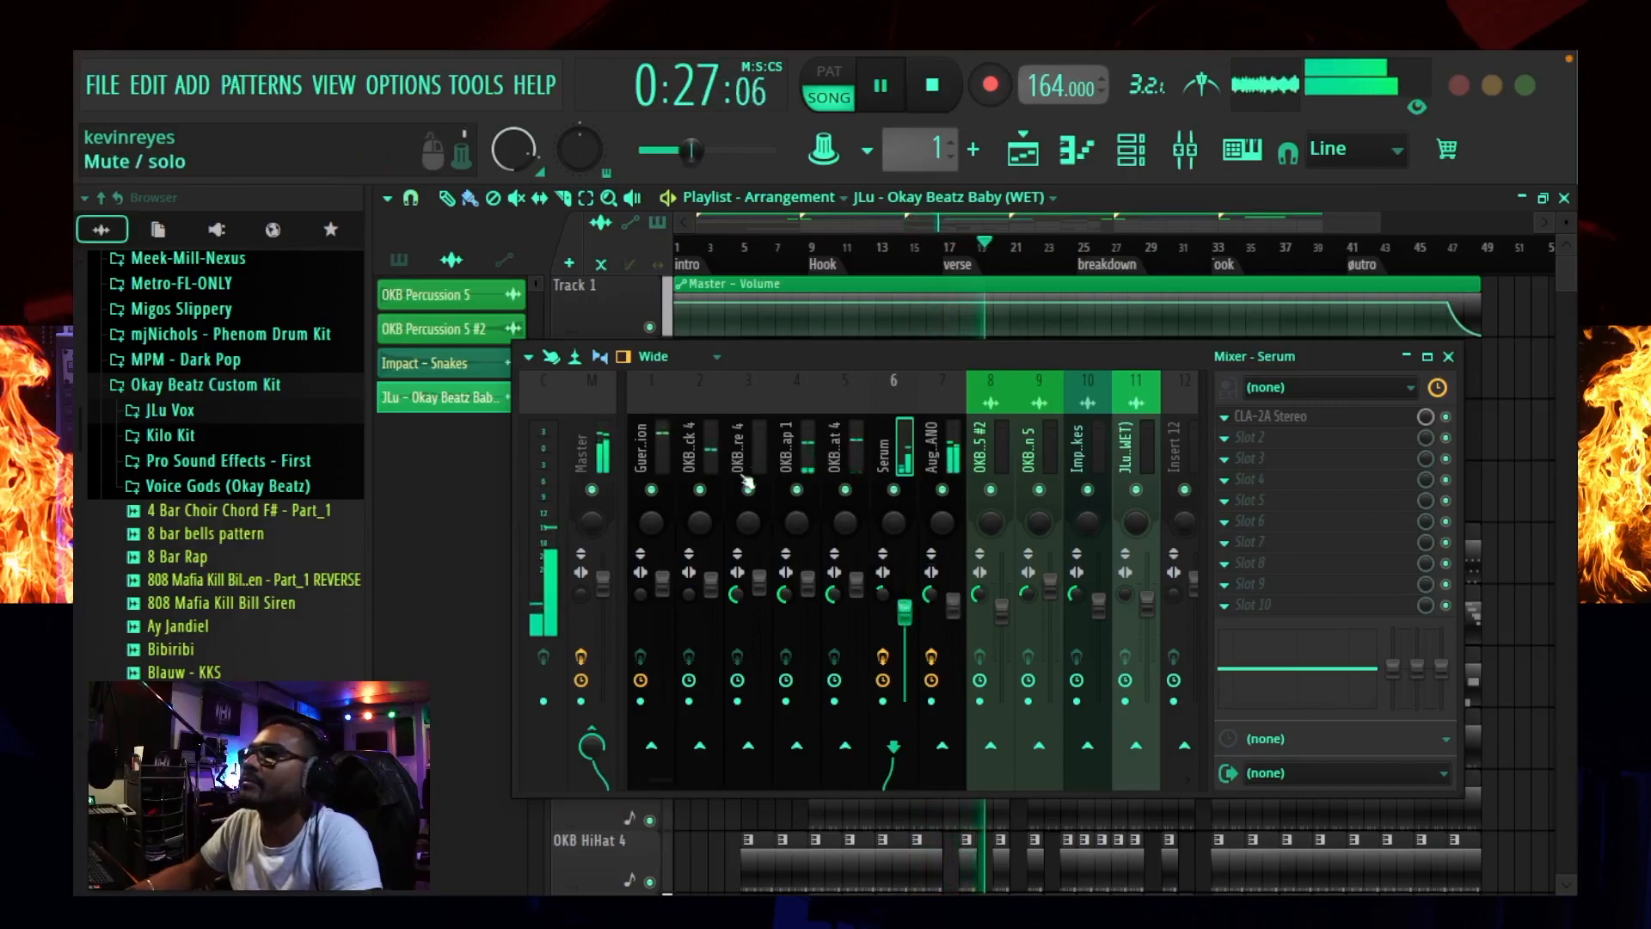
Step: Lower the Impact - Snakes mixer track slightly and set the Guerilla Nation 808 track's volume to about 79% (-5.0 dB)
left_click_drag(1098, 607, 1098, 619)
left_click(600, 449)
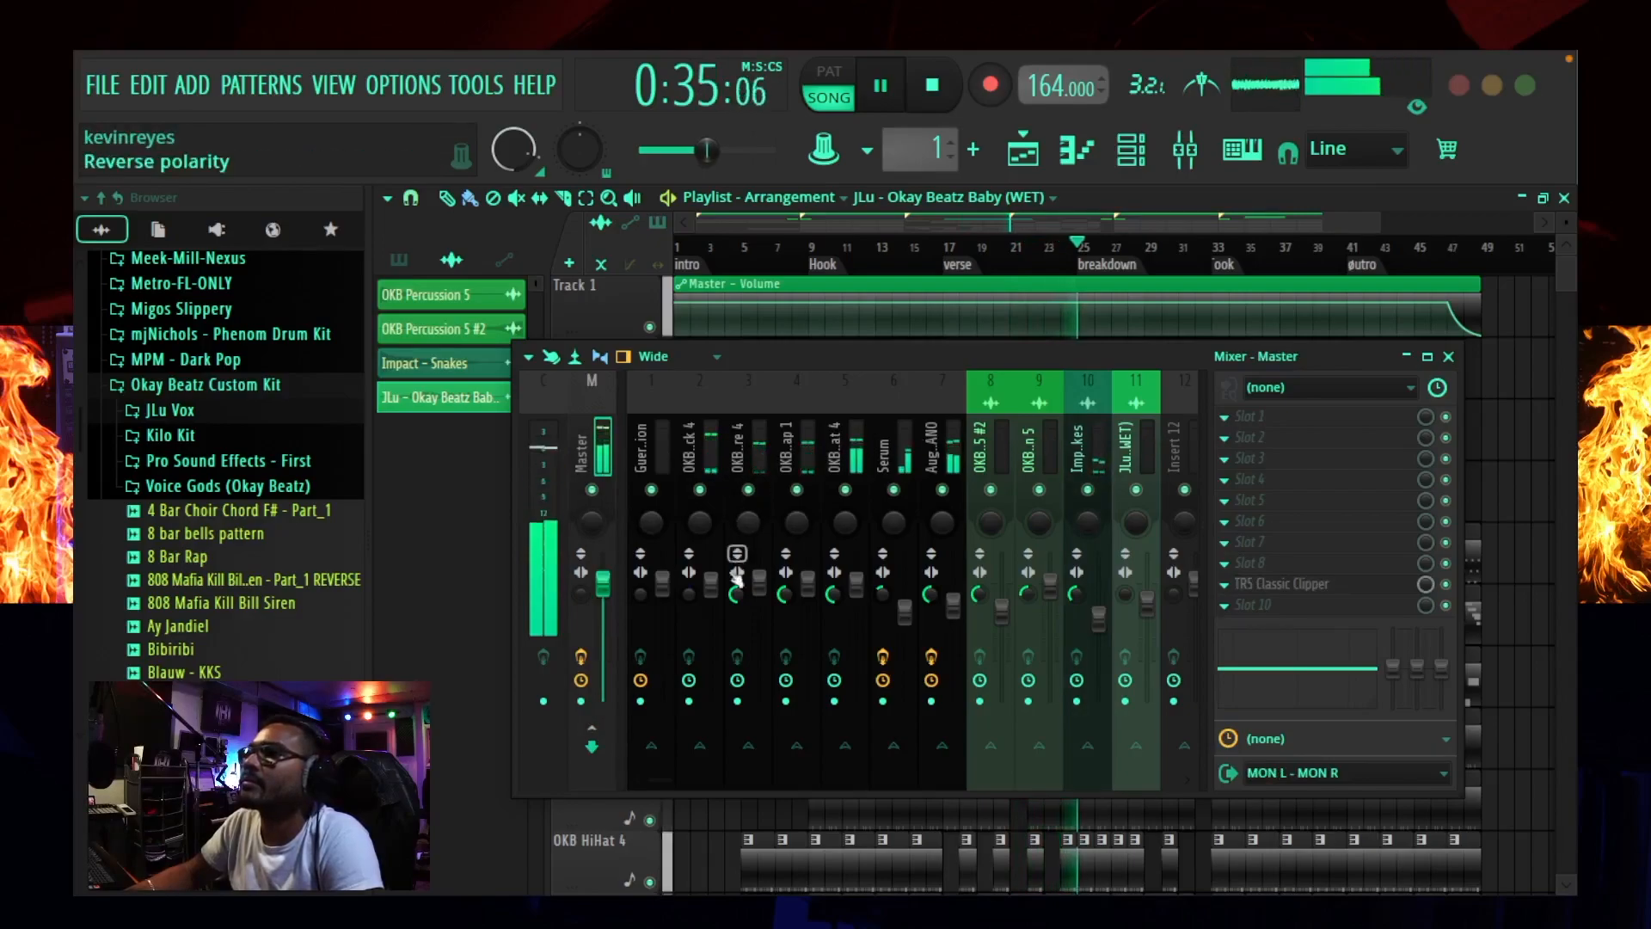
left_click_drag(662, 583, 662, 610)
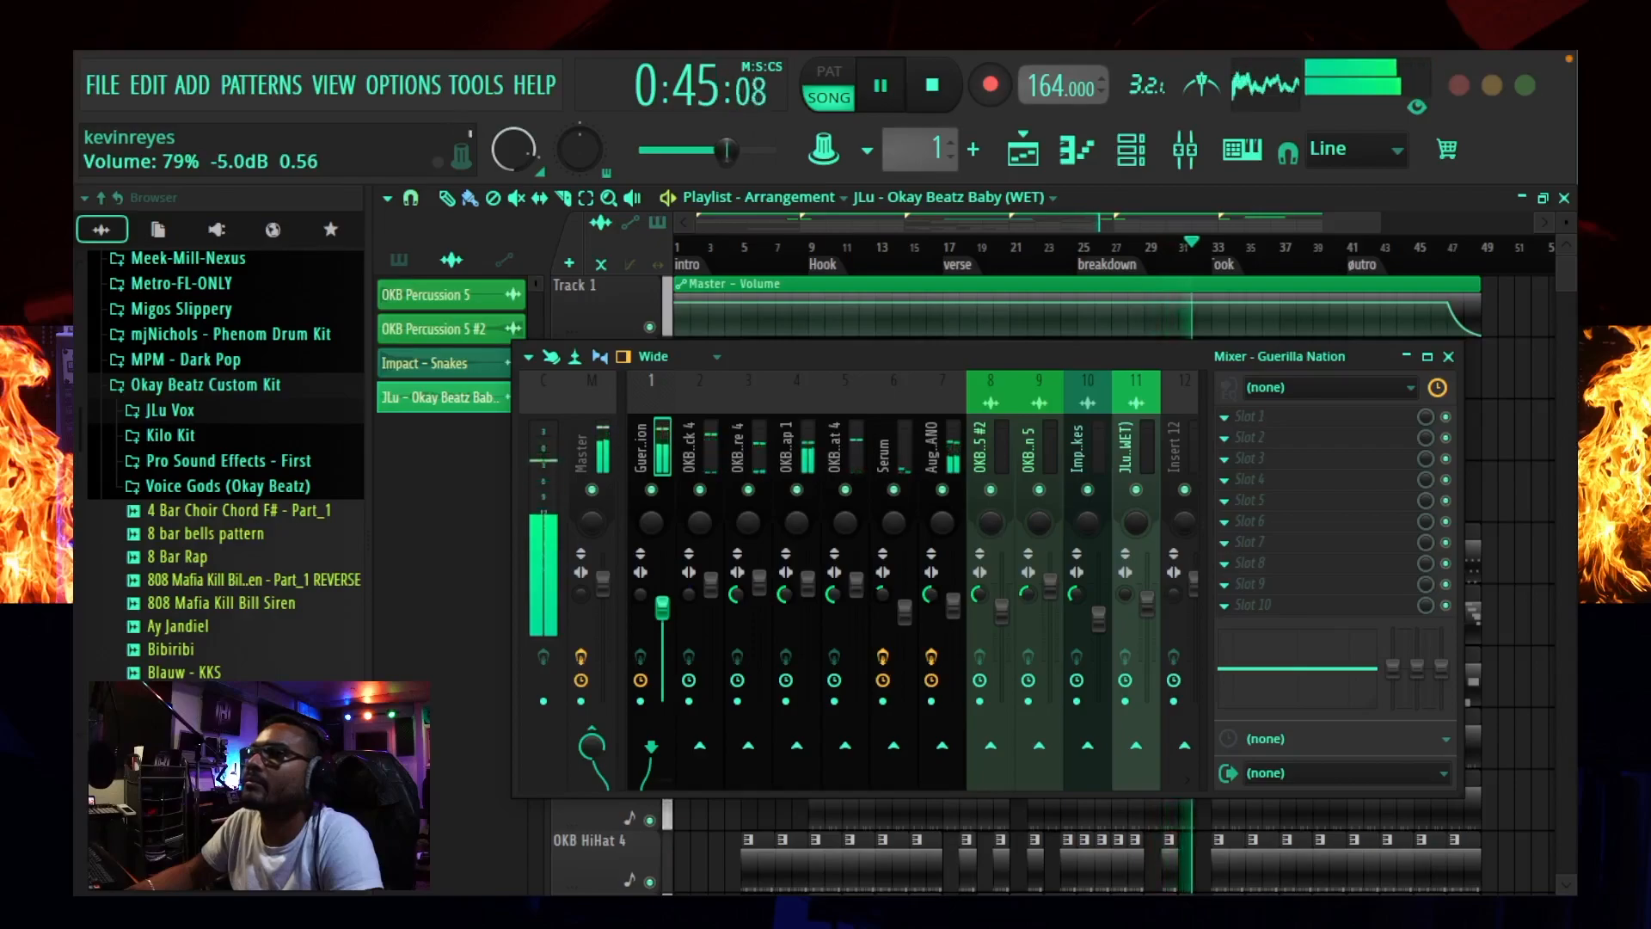
left_click_drag(662, 608, 662, 609)
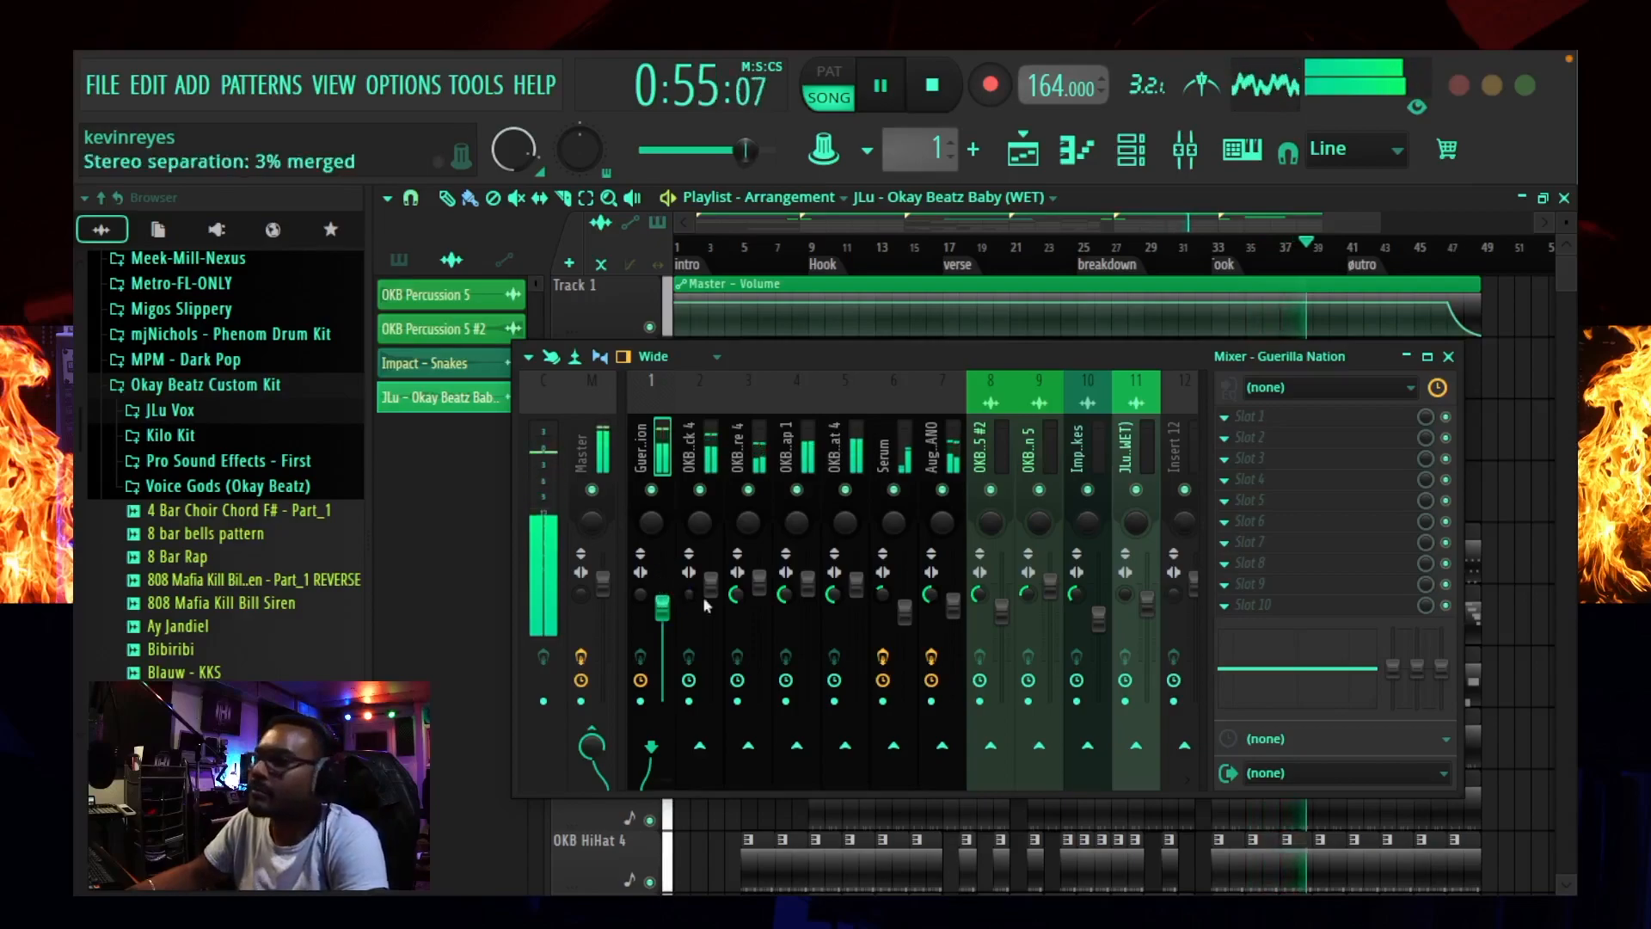
Step: Lower the OKB HiHat 4 mixer track slightly, check the Master level, close the mixer and stop playback
left_click(839, 462)
left_click_drag(856, 581, 850, 583)
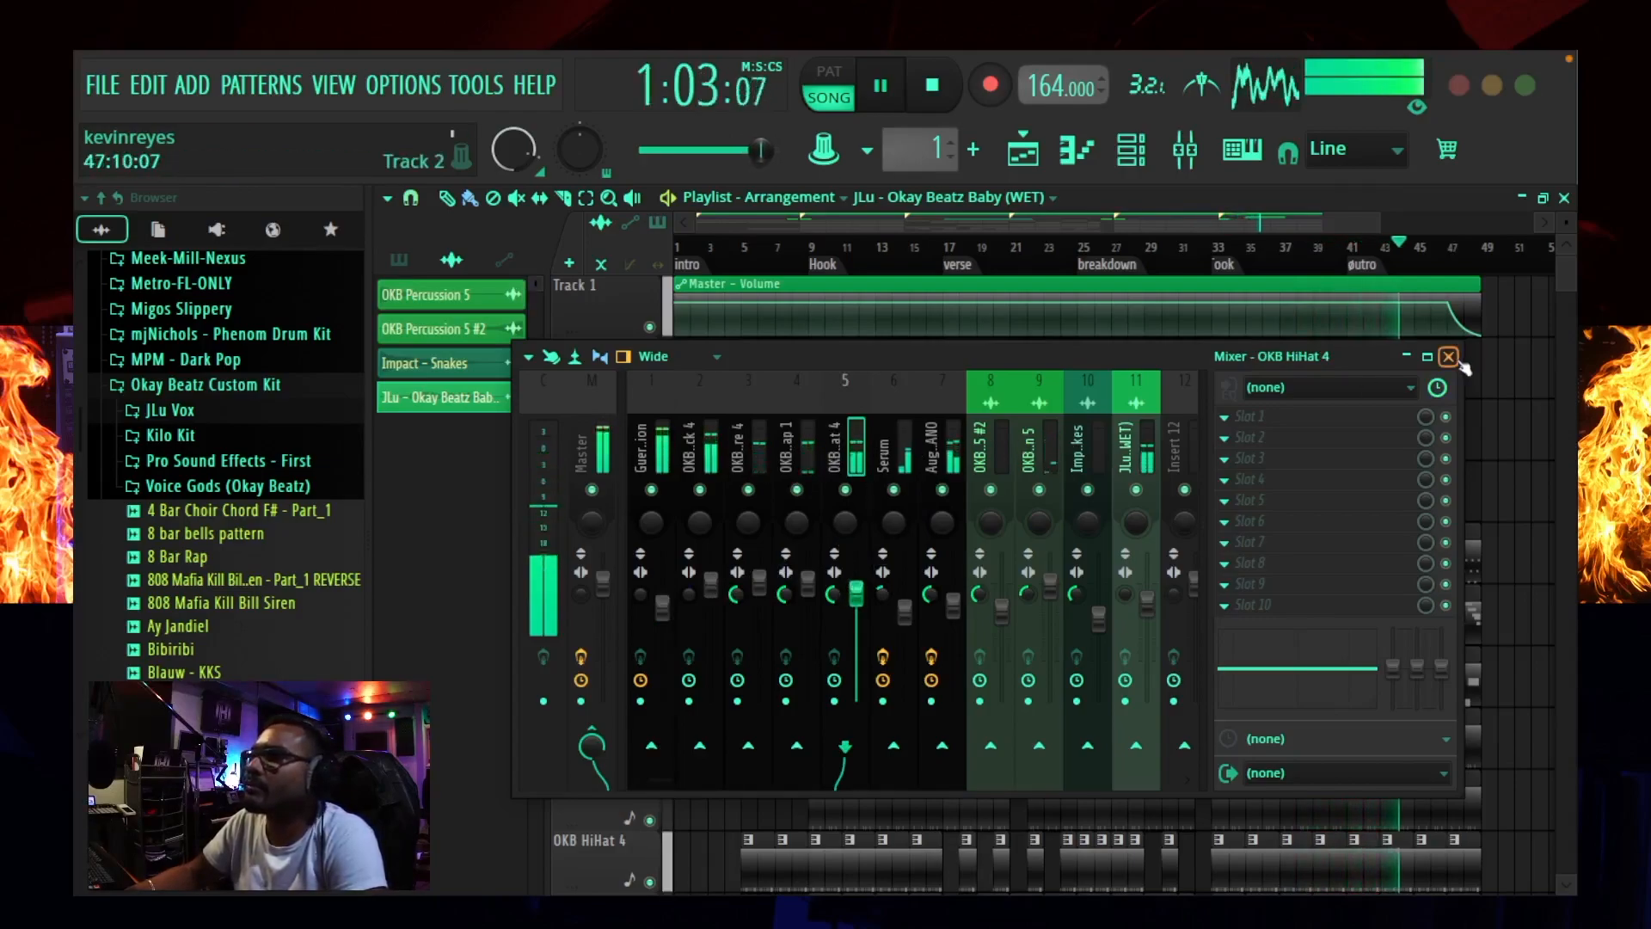
left_click(592, 448)
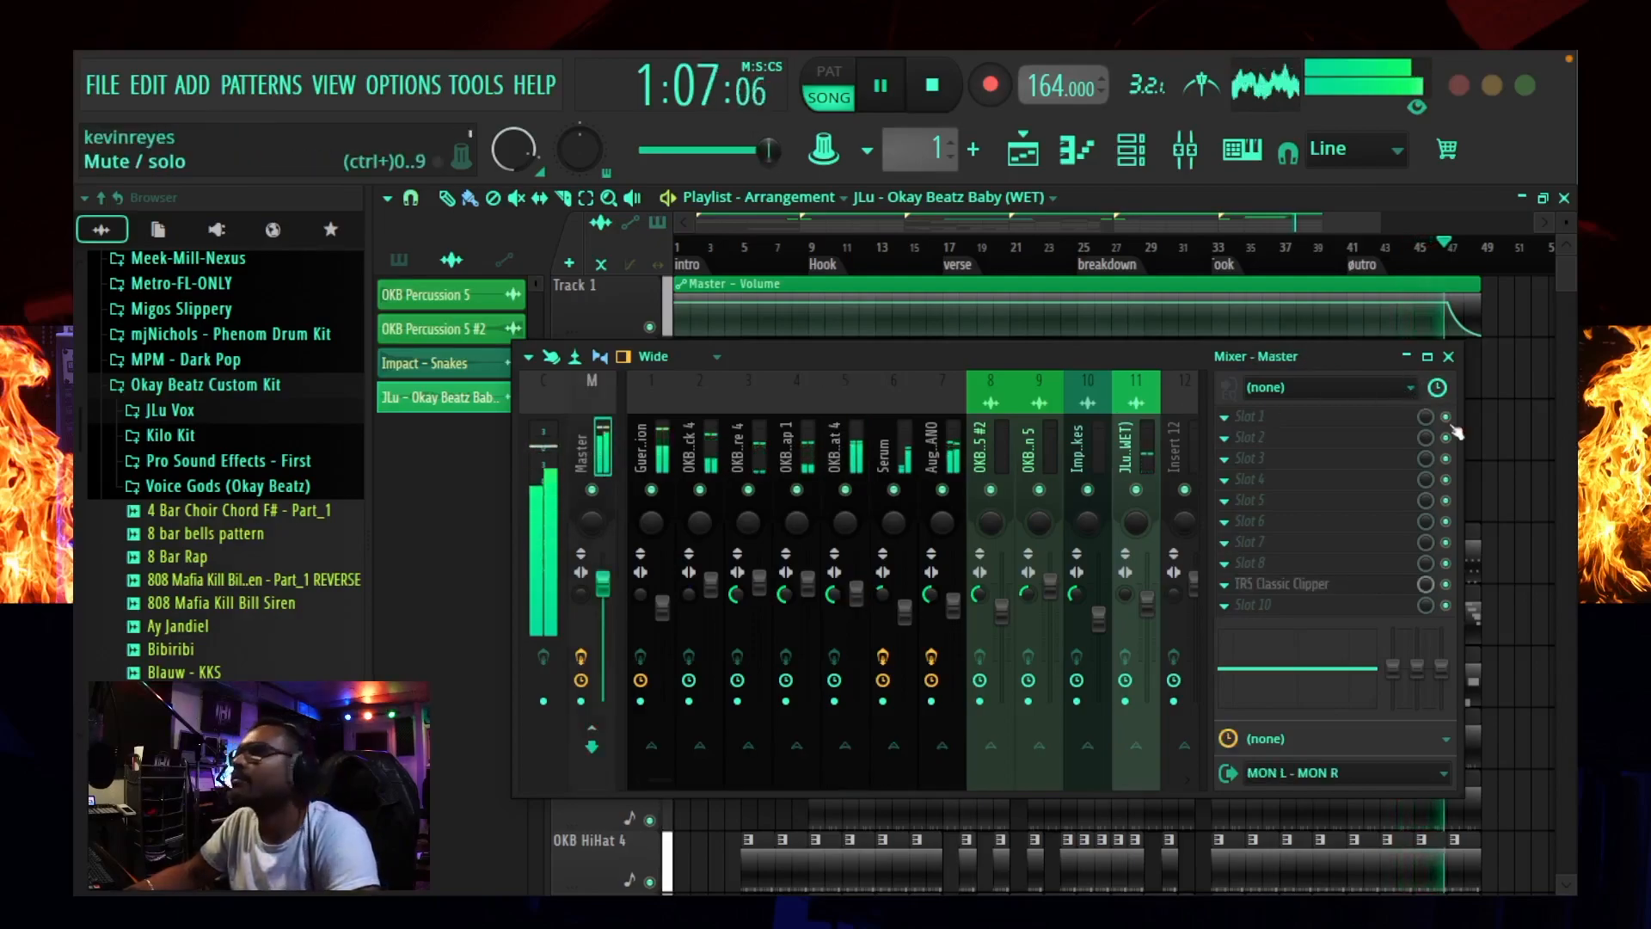
key("F9")
left_click(938, 84)
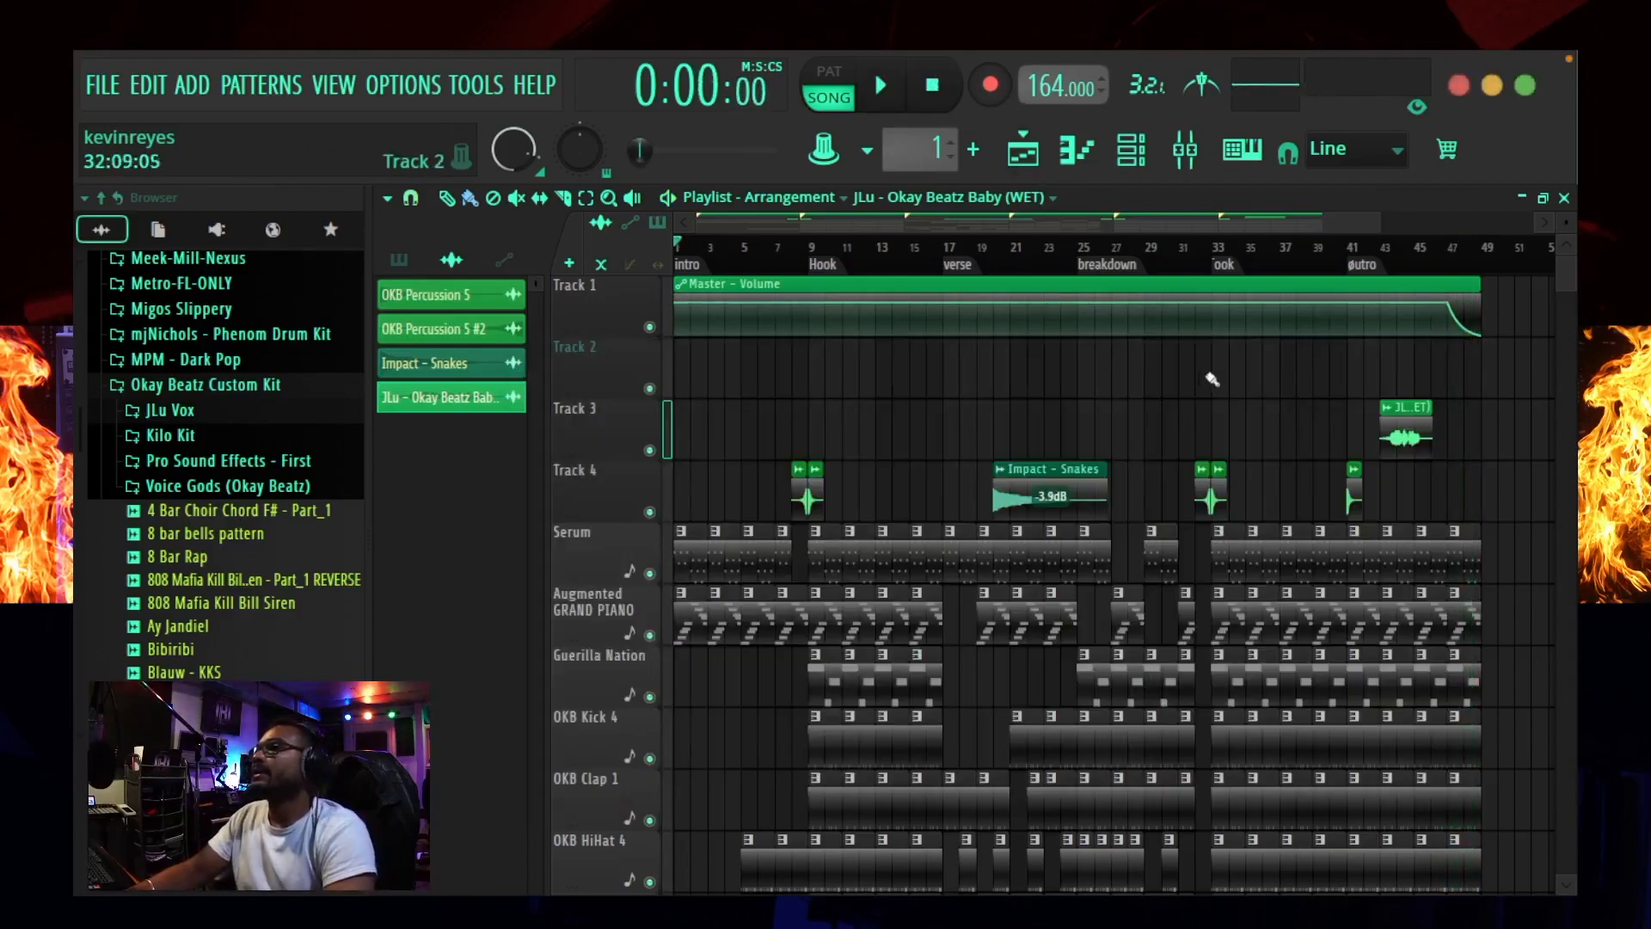
scroll(1218, 400, "down", 1)
scroll(1218, 399, "down", 1)
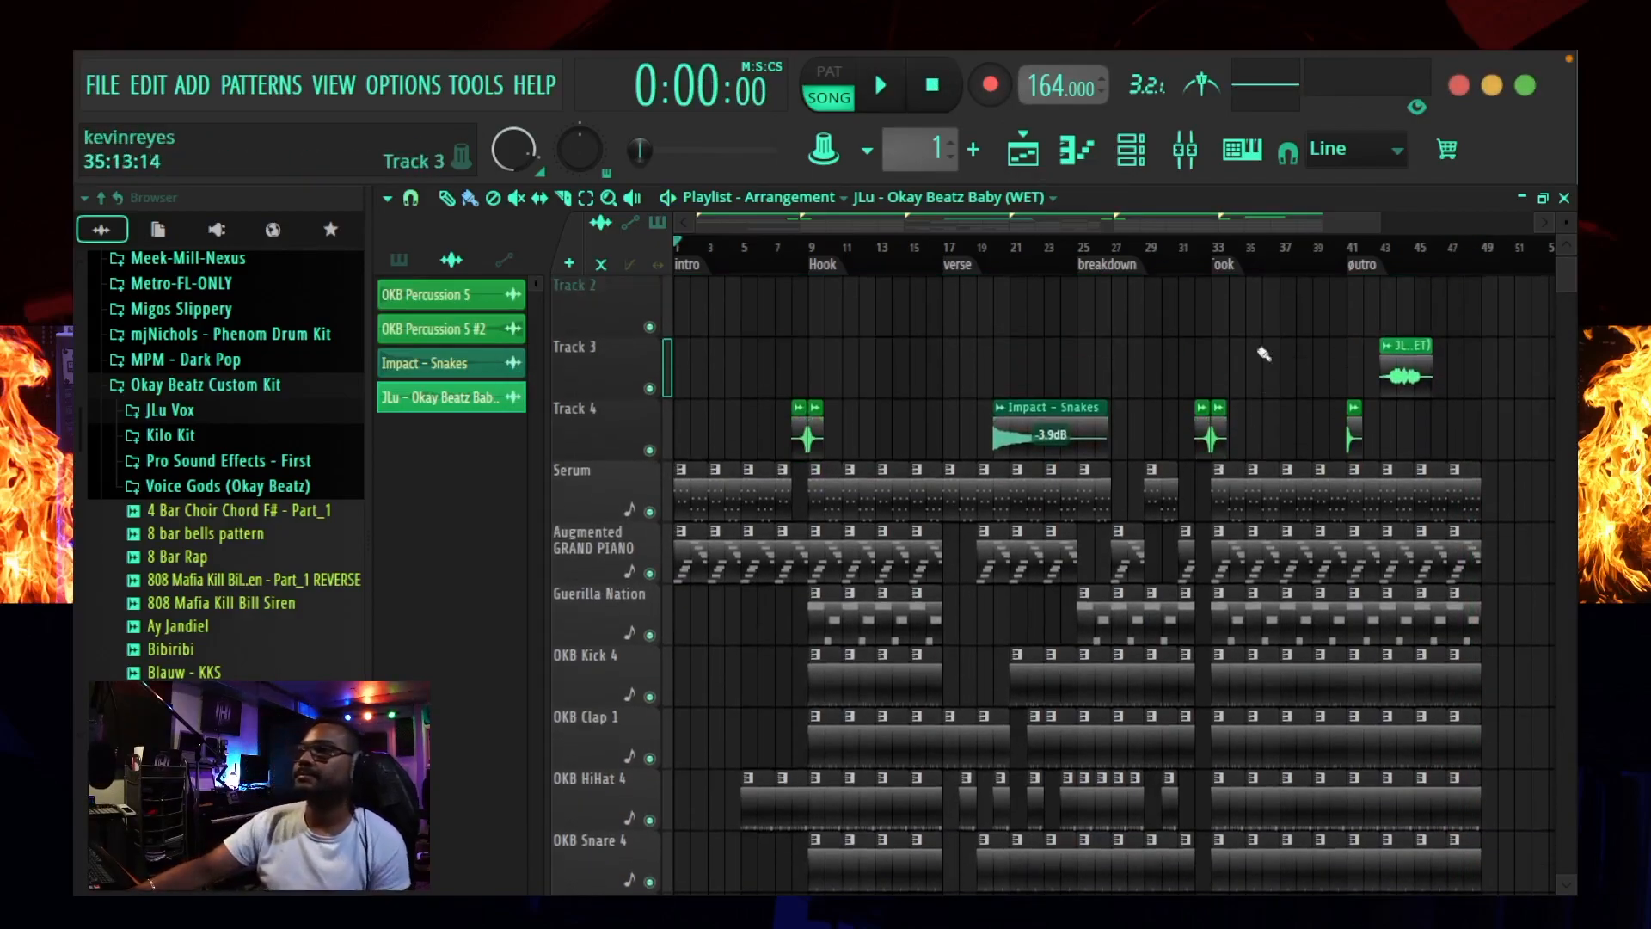
scroll(1019, 410, "up", 1)
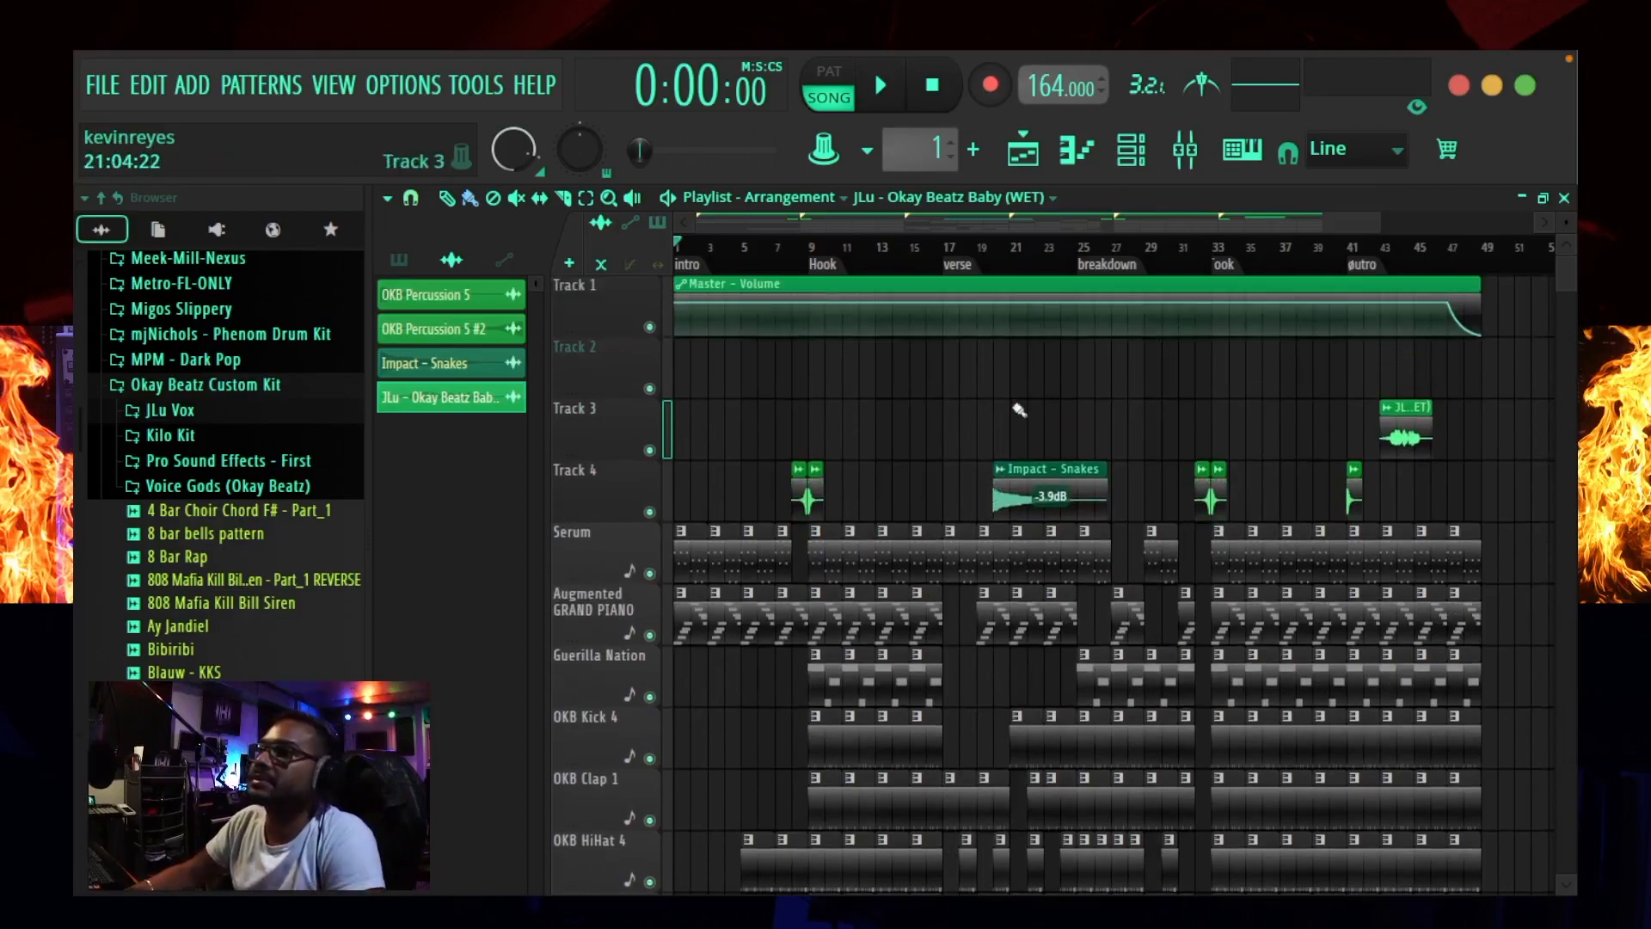
scroll(965, 415, "down", 1)
scroll(965, 415, "up", 1)
scroll(965, 415, "down", 1)
scroll(965, 415, "up", 1)
scroll(965, 414, "down", 2)
scroll(965, 415, "up", 2)
scroll(965, 415, "down", 1)
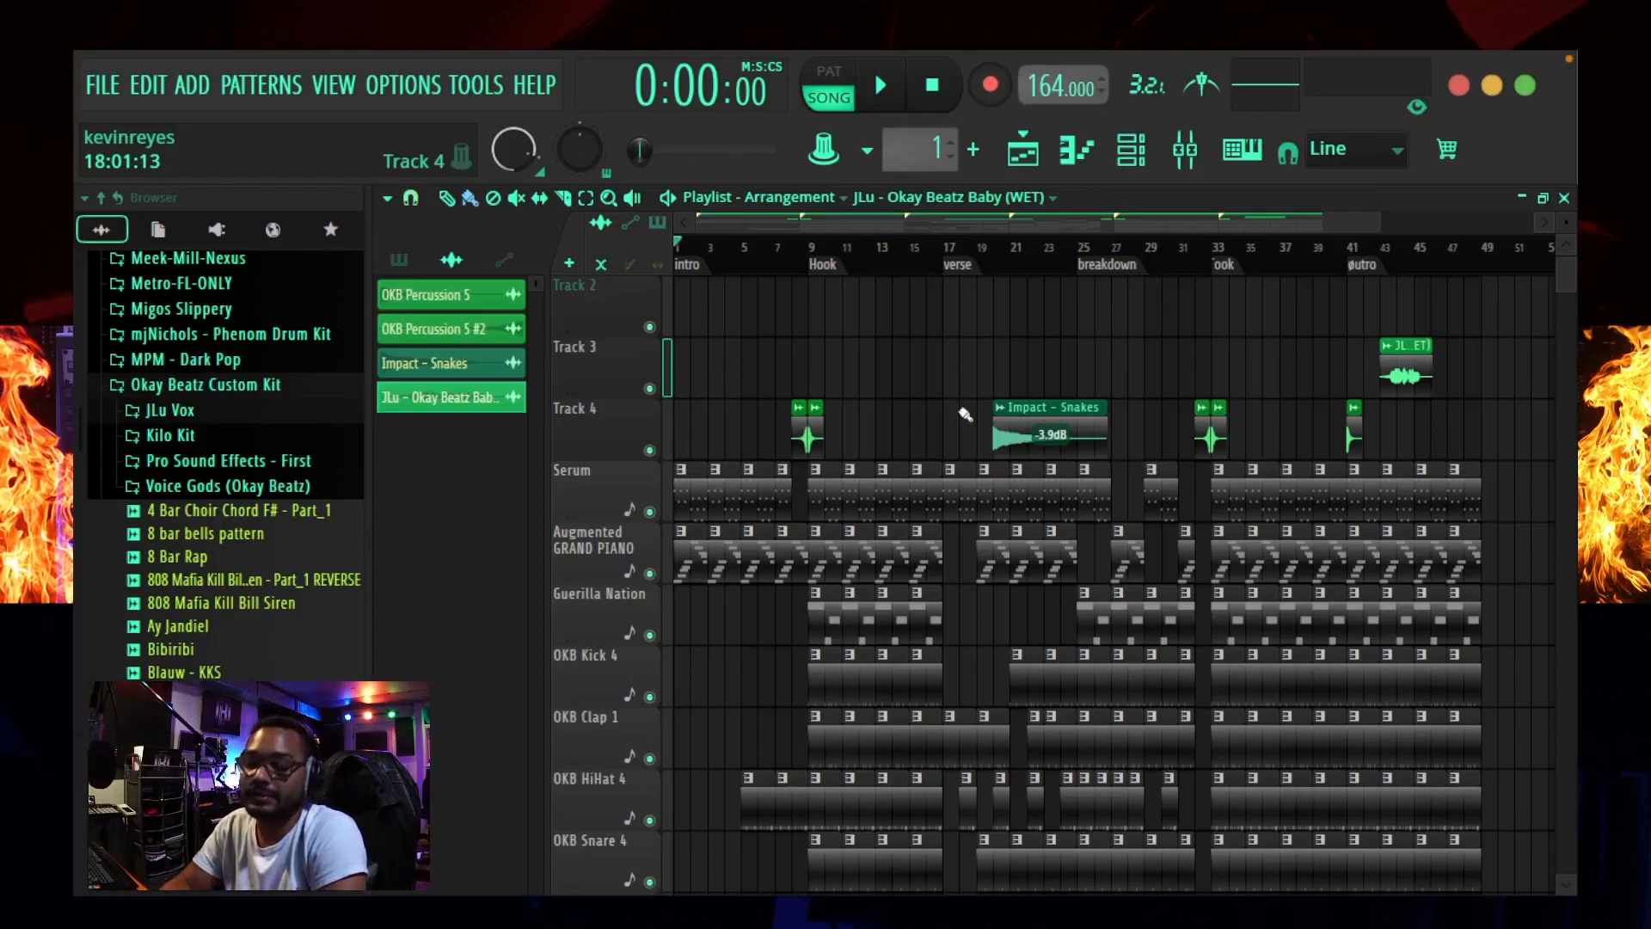
Step: Save the project as Mr. Rogers, select all 48 bars of the arrangement and render the selection to WAV and MP3
key("ctrl+s")
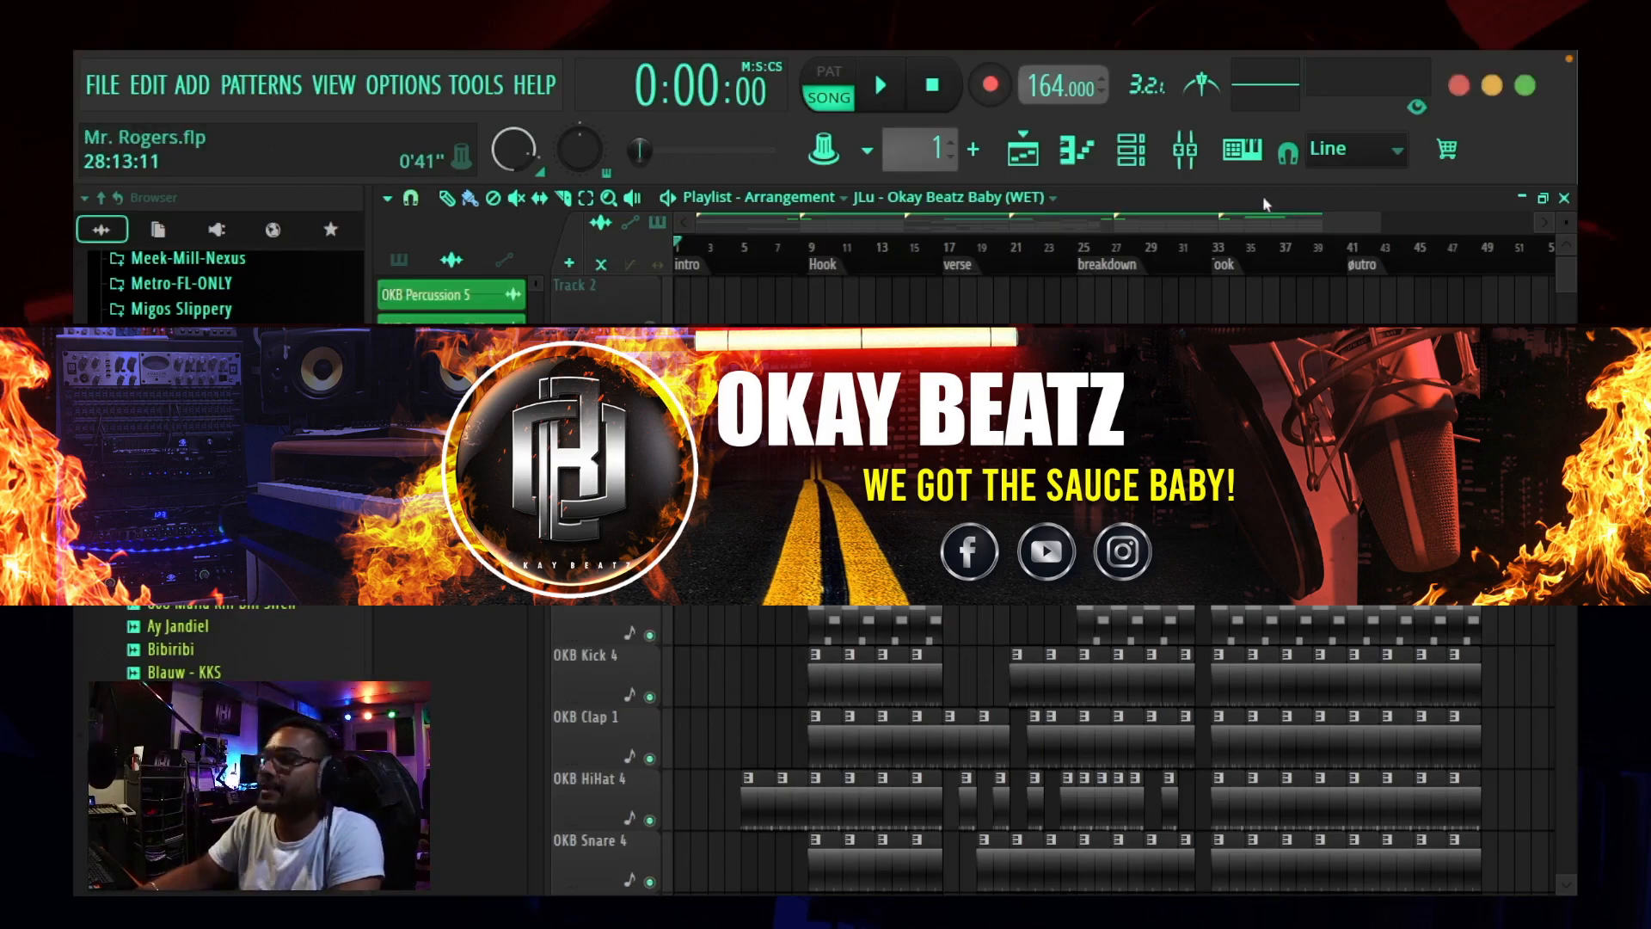
key("super+a")
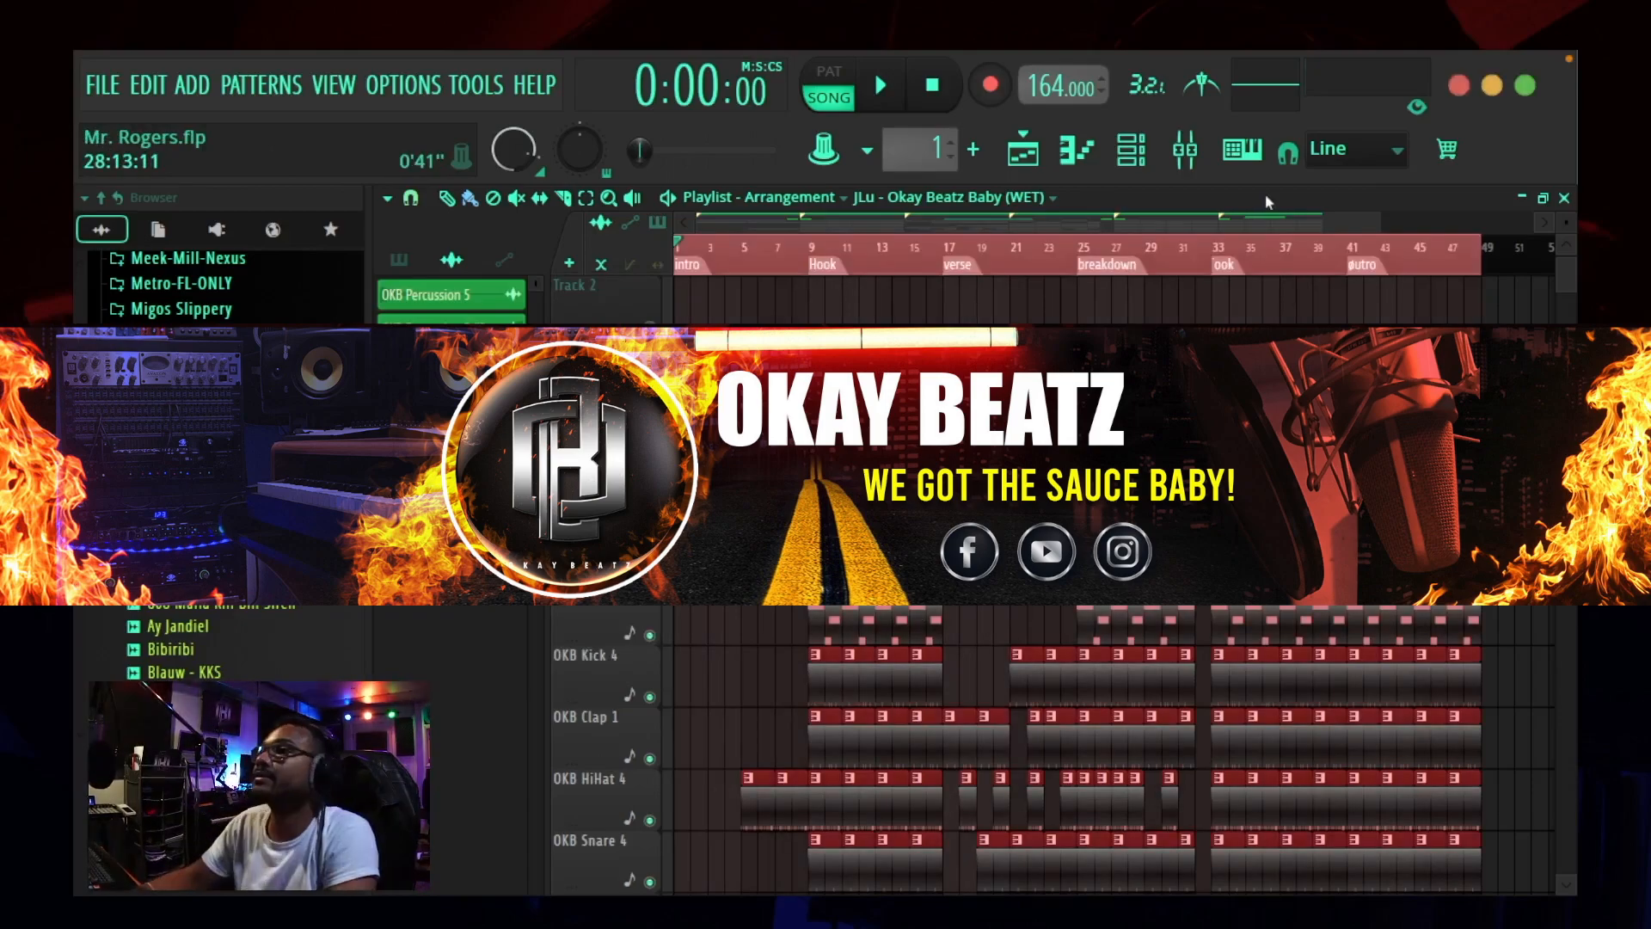
key("super+r")
left_click(1344, 630)
left_click(1038, 789)
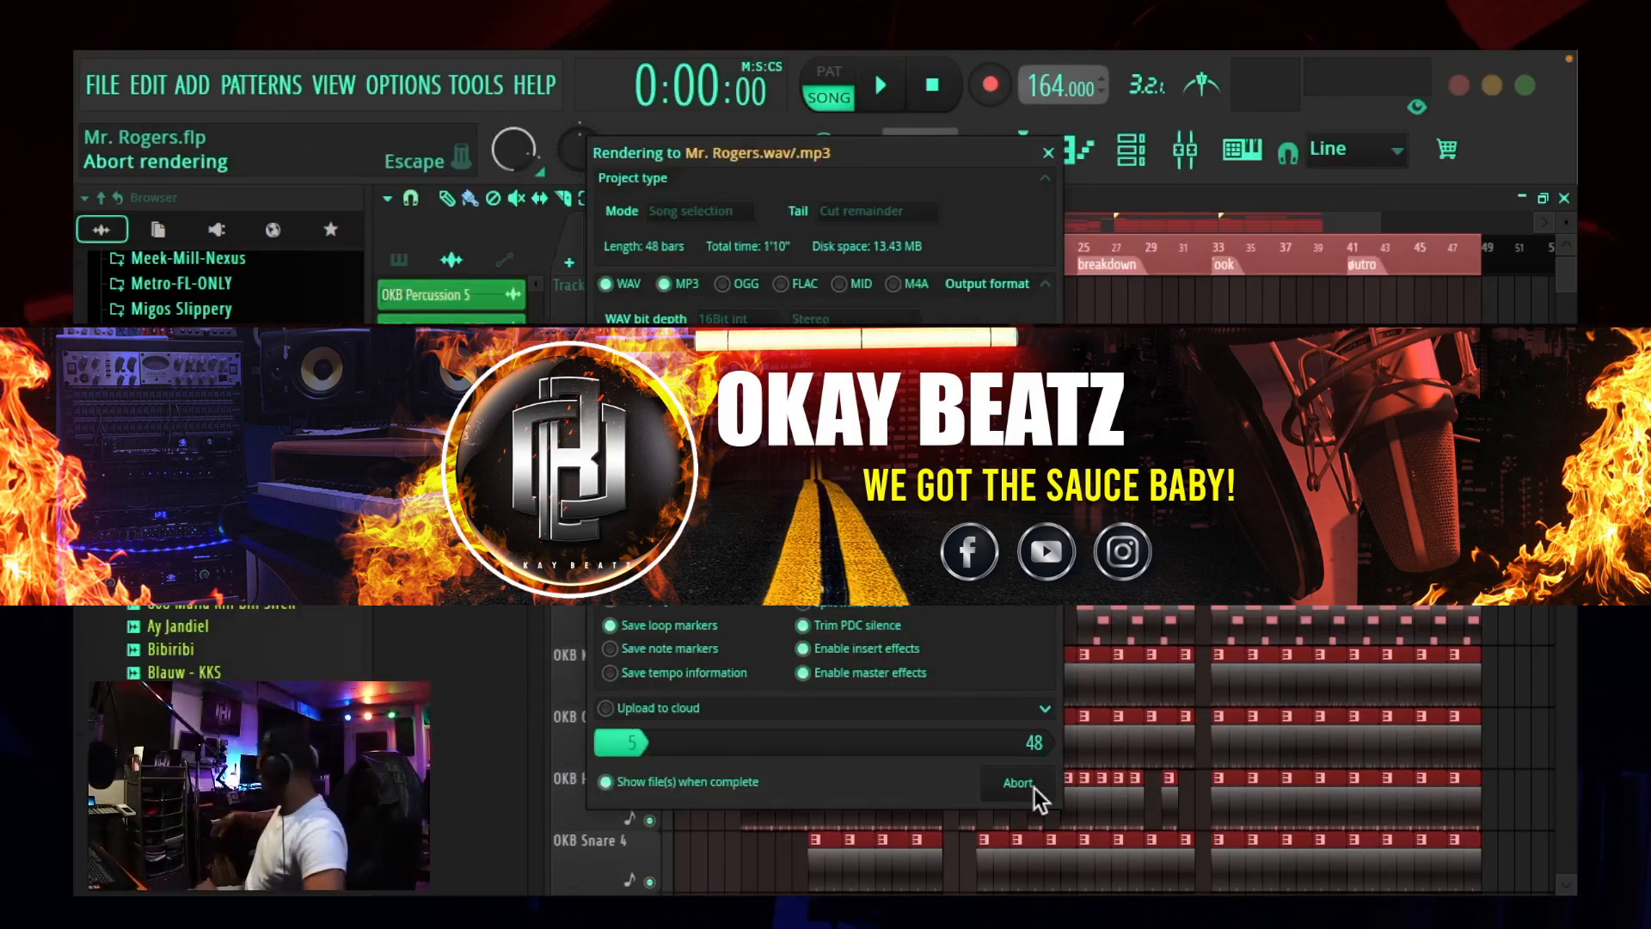